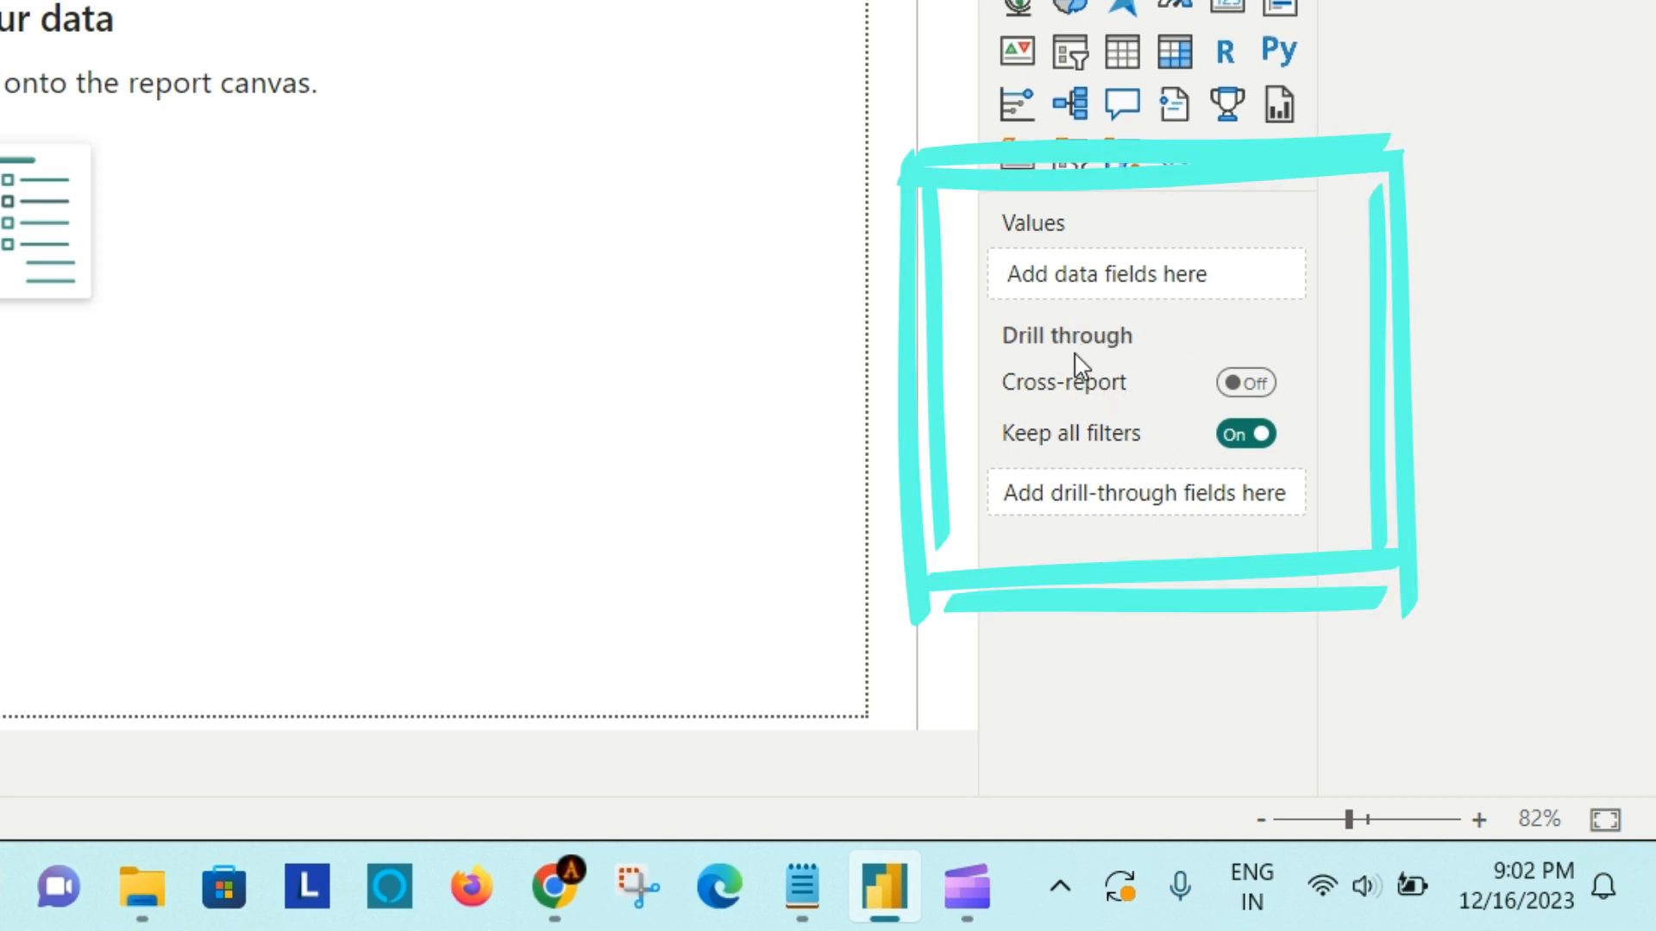
Switch to the Drillthrough notes in Notepad and examine the definition of drillthrough
mouse_move(1135, 344)
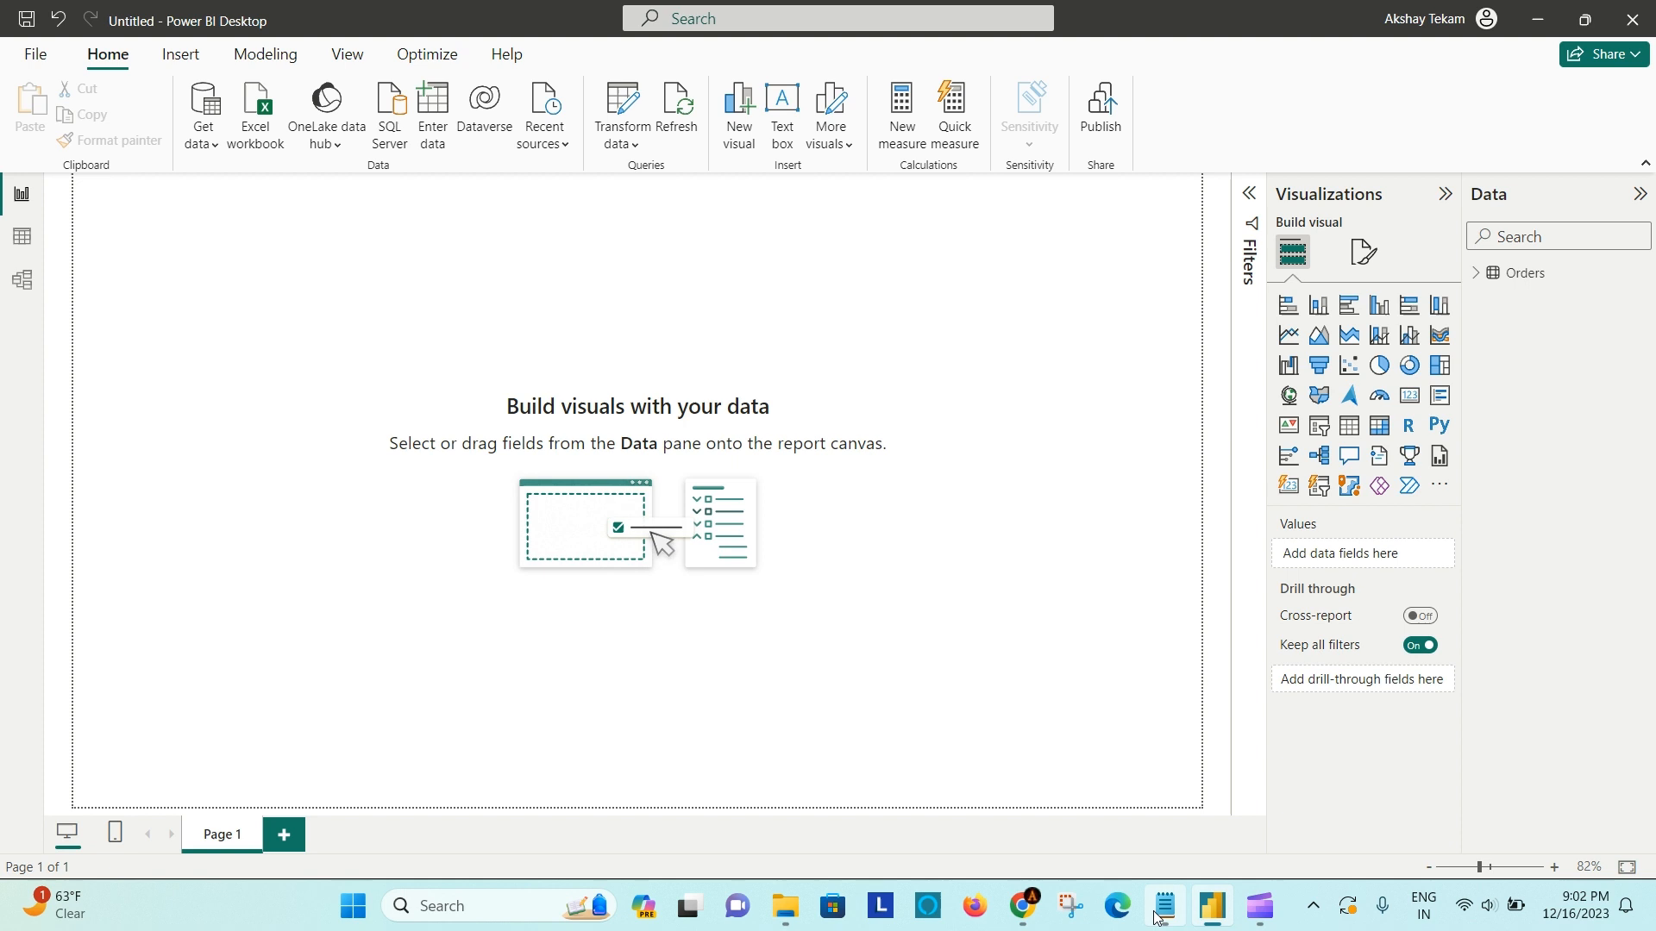
click(802, 885)
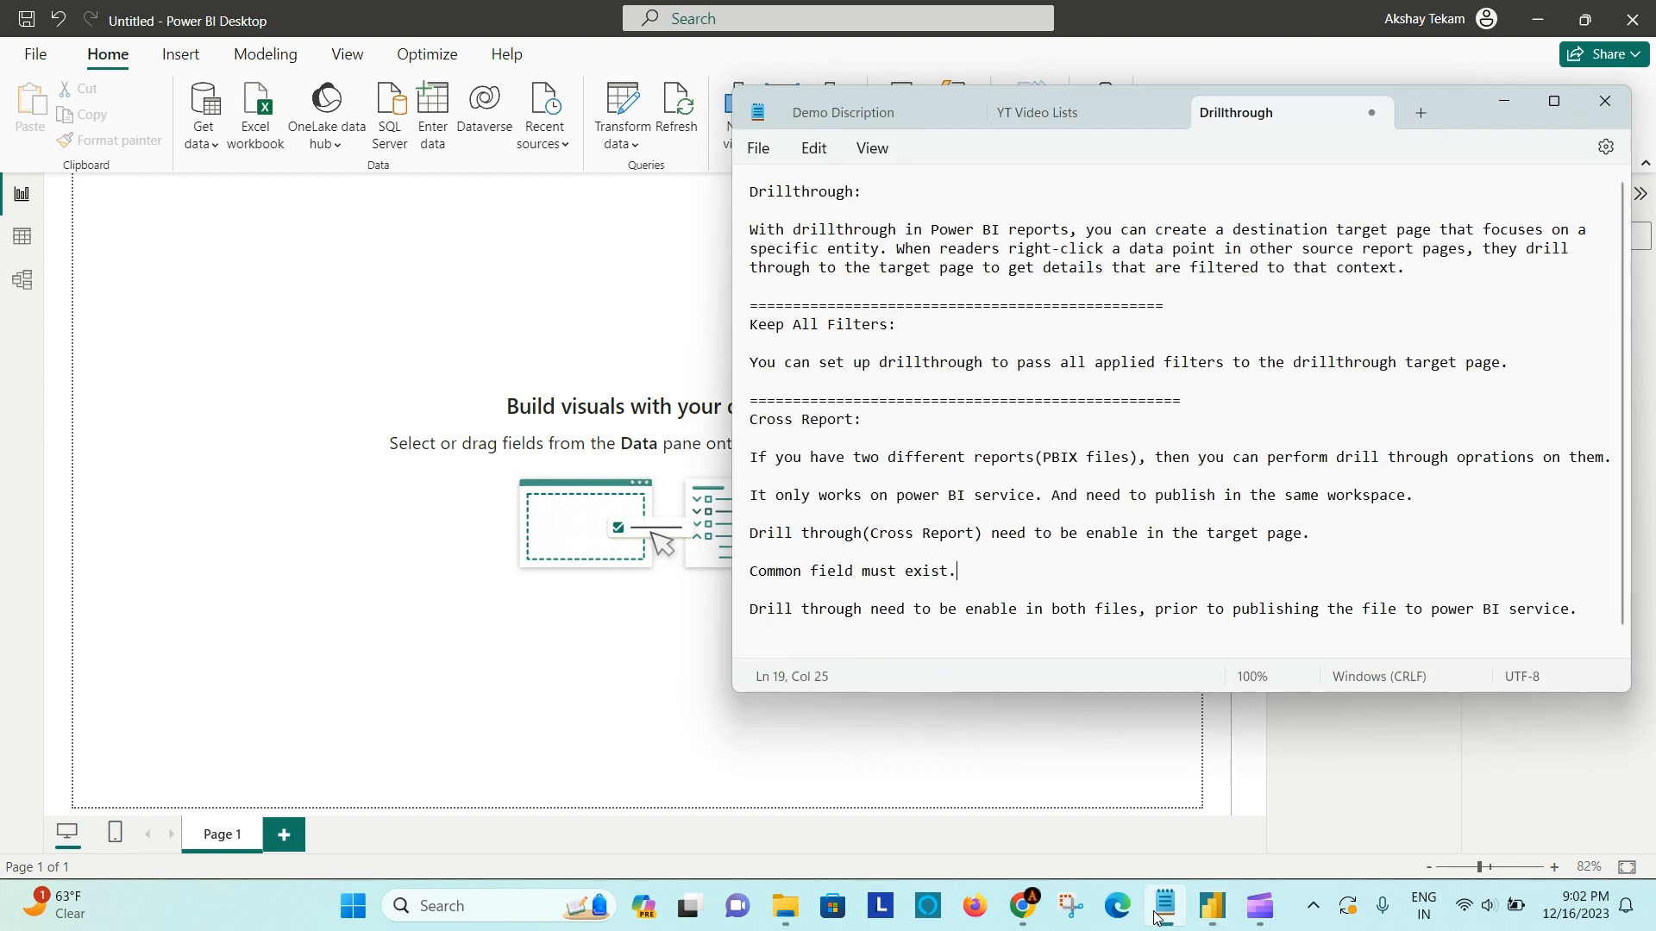
click(1421, 267)
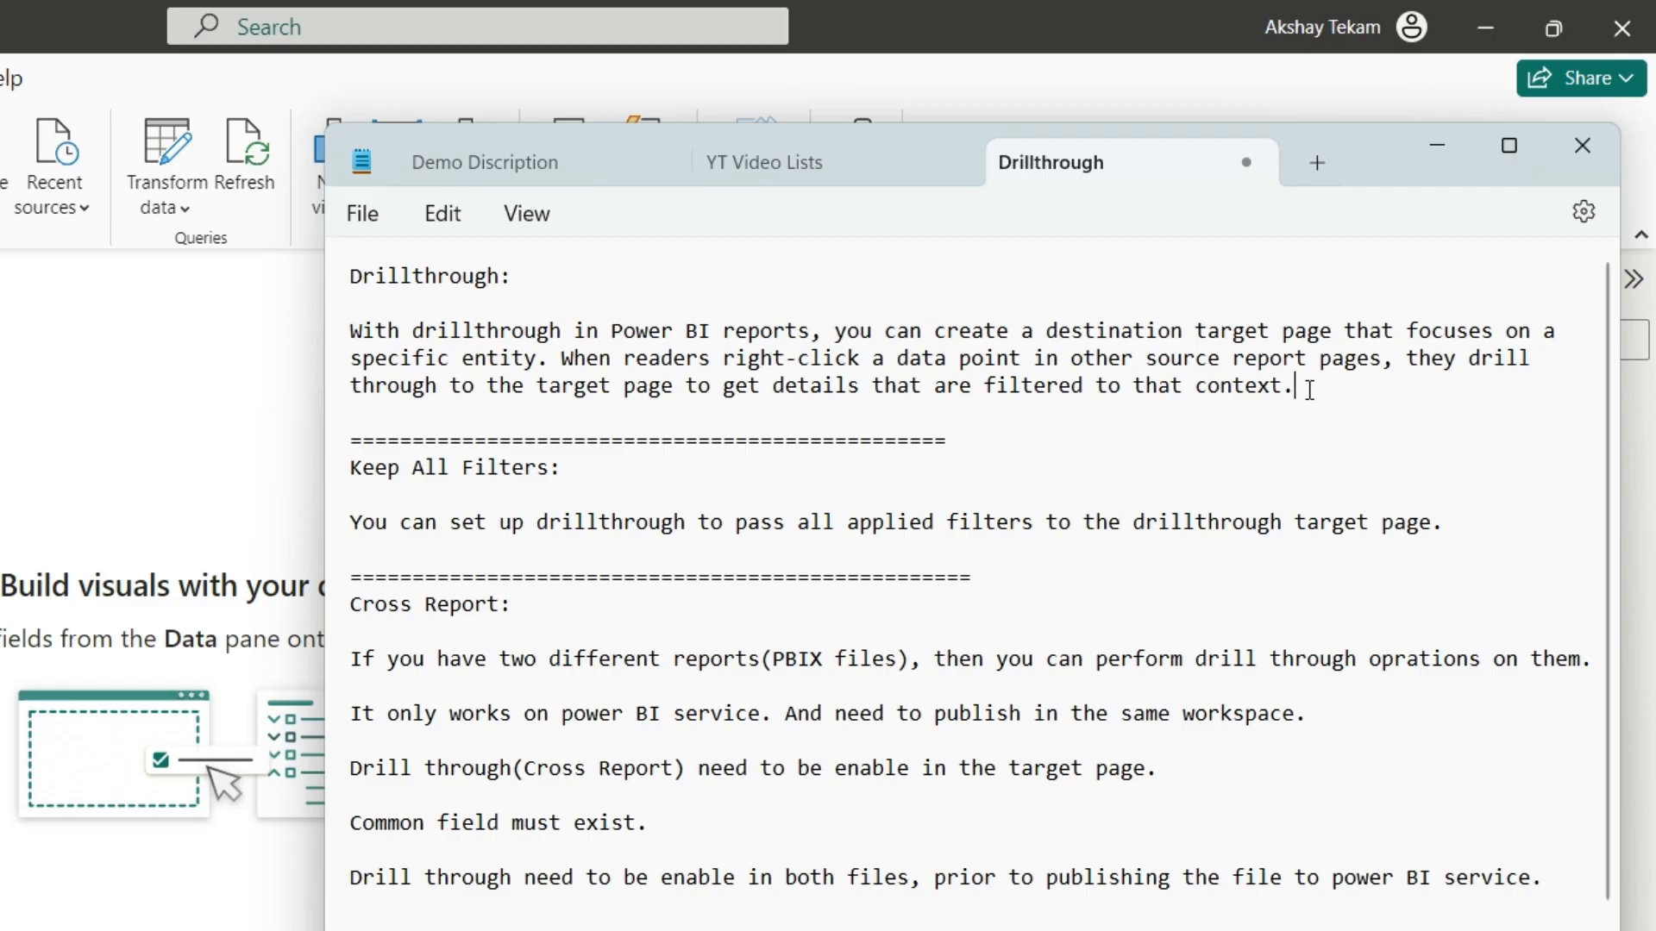
drag(1405, 268, 747, 186)
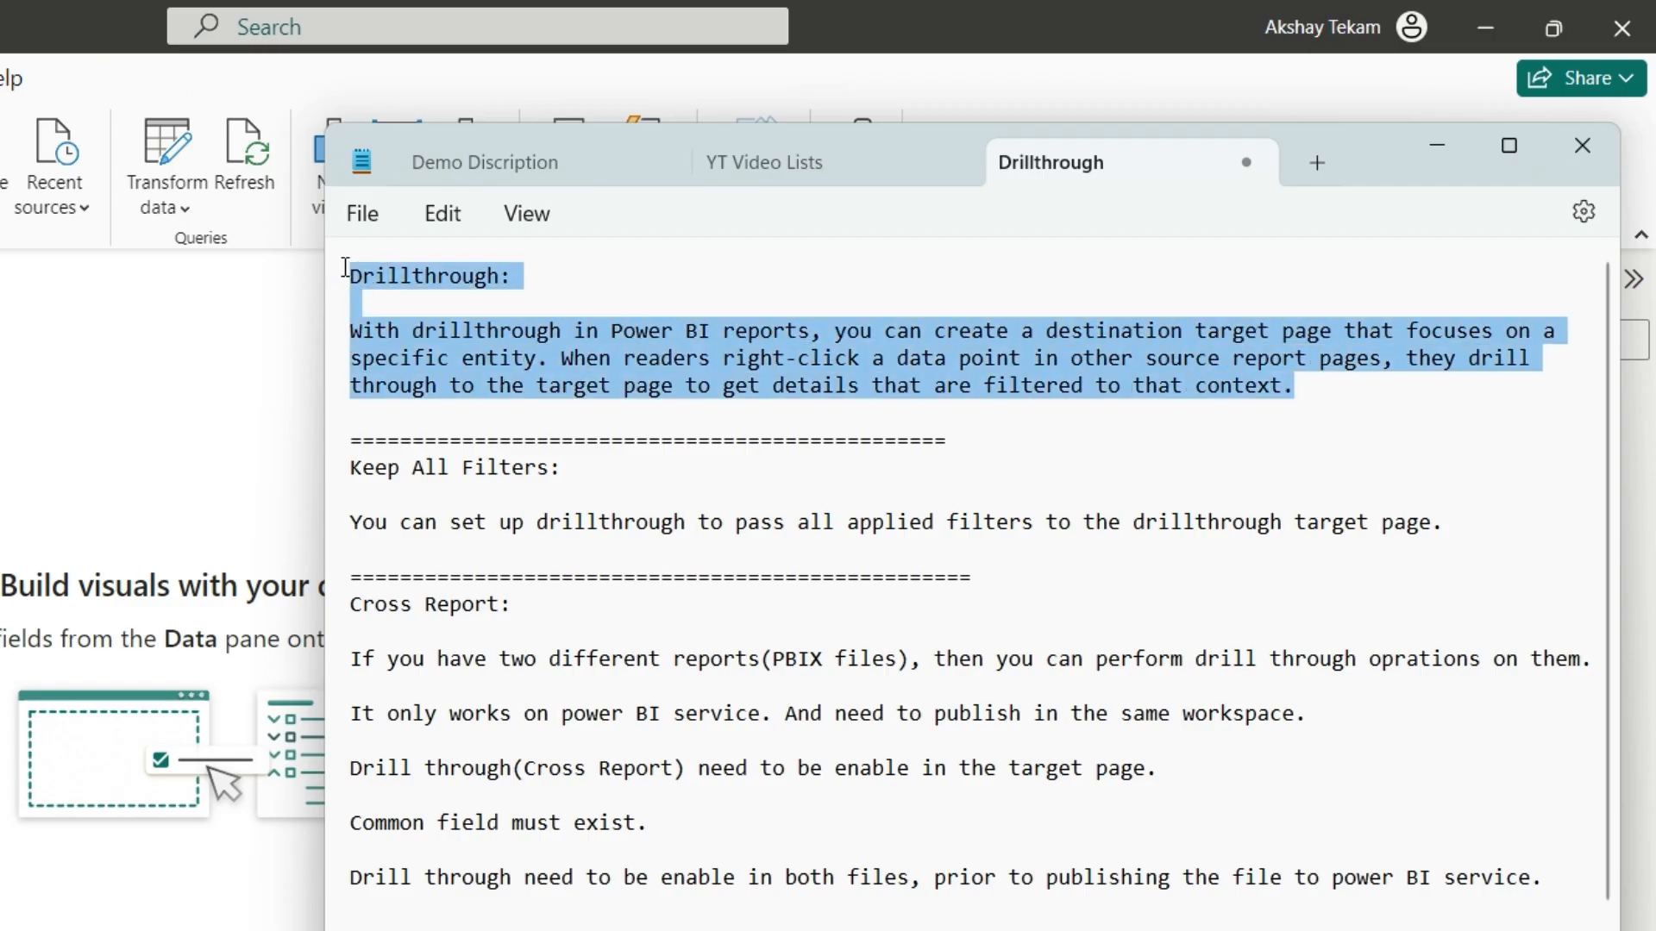
click(1329, 388)
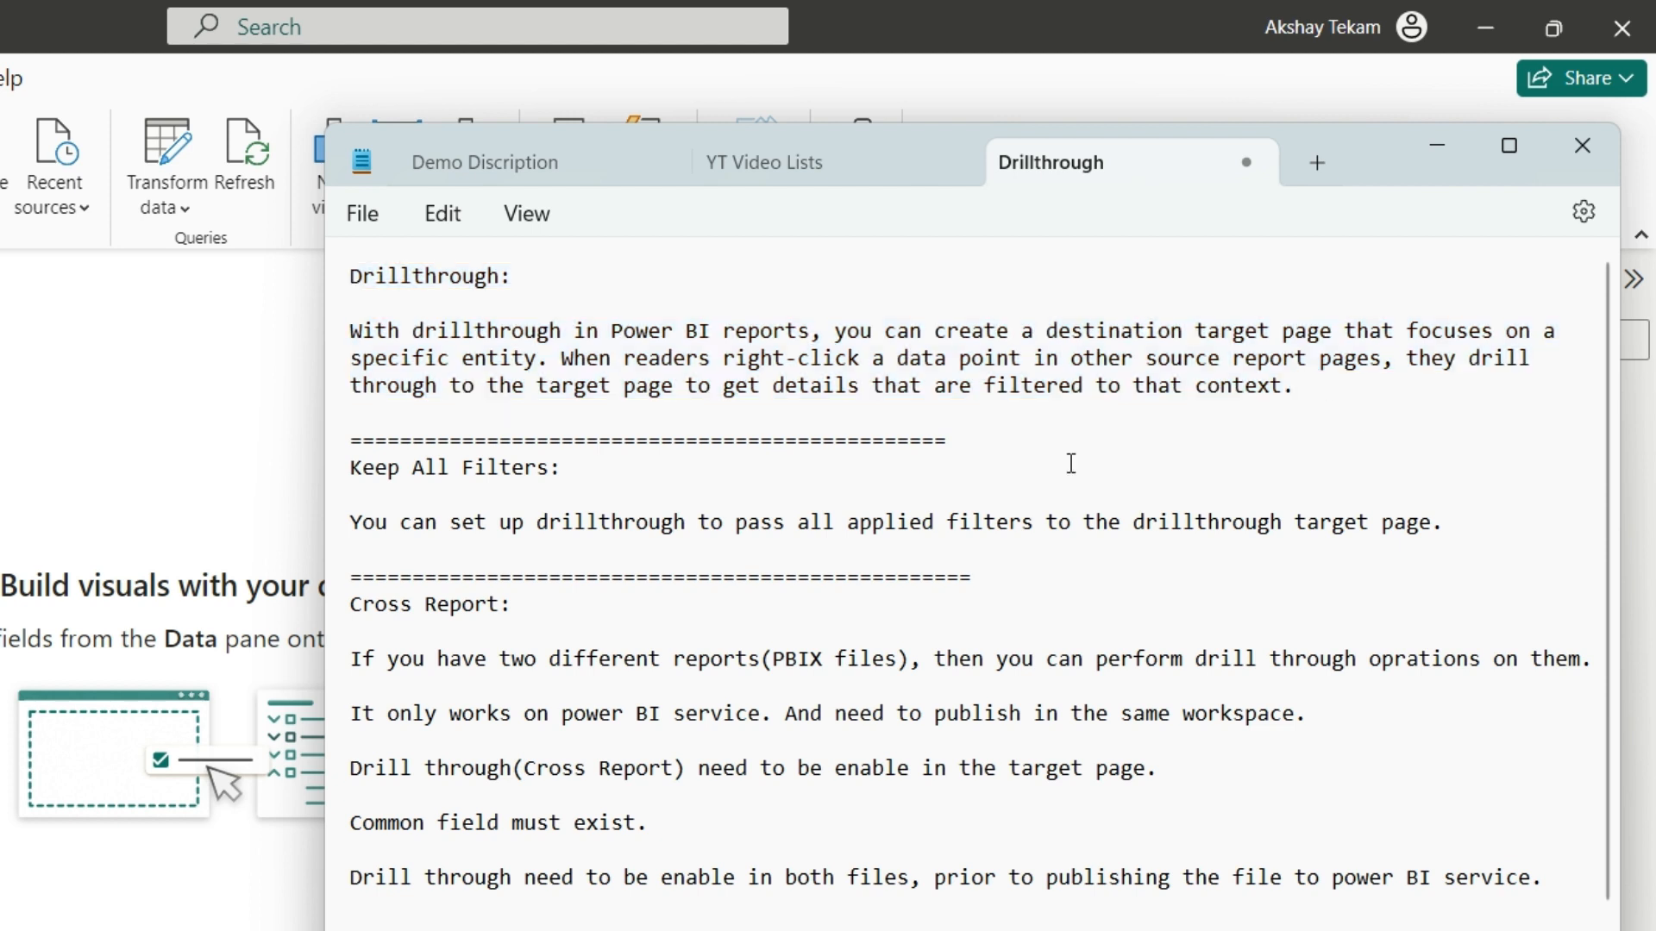
Examine the Keep All Filters explanation in the notes and return to the Power BI report
click(576, 467)
drag(582, 469, 331, 479)
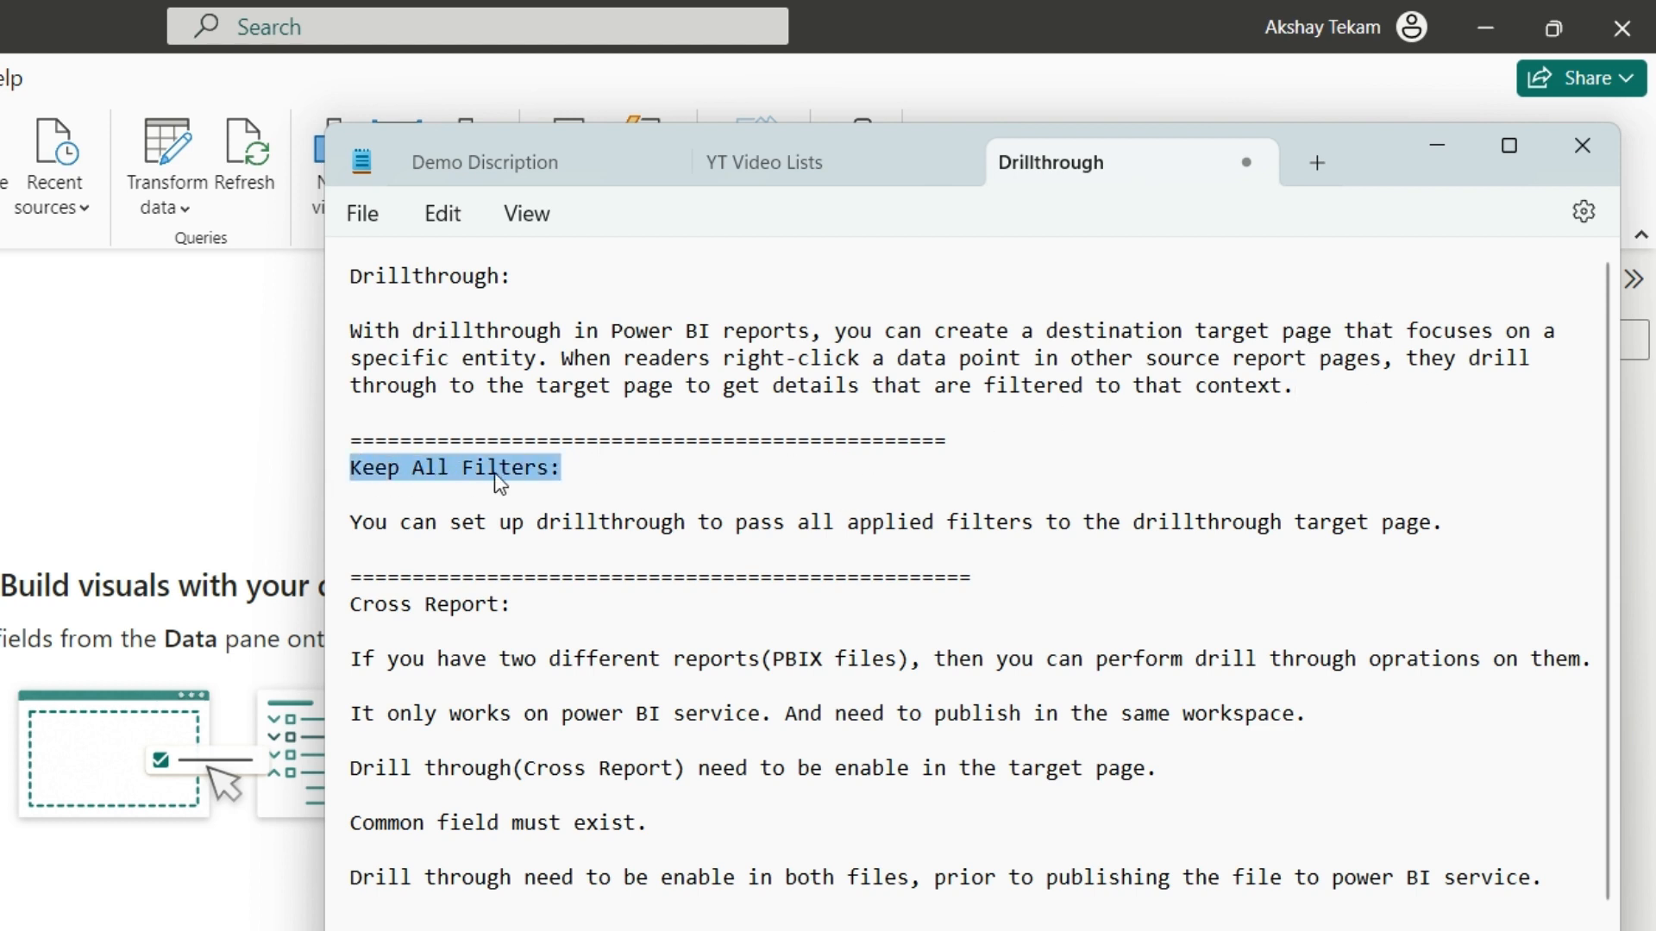
click(587, 470)
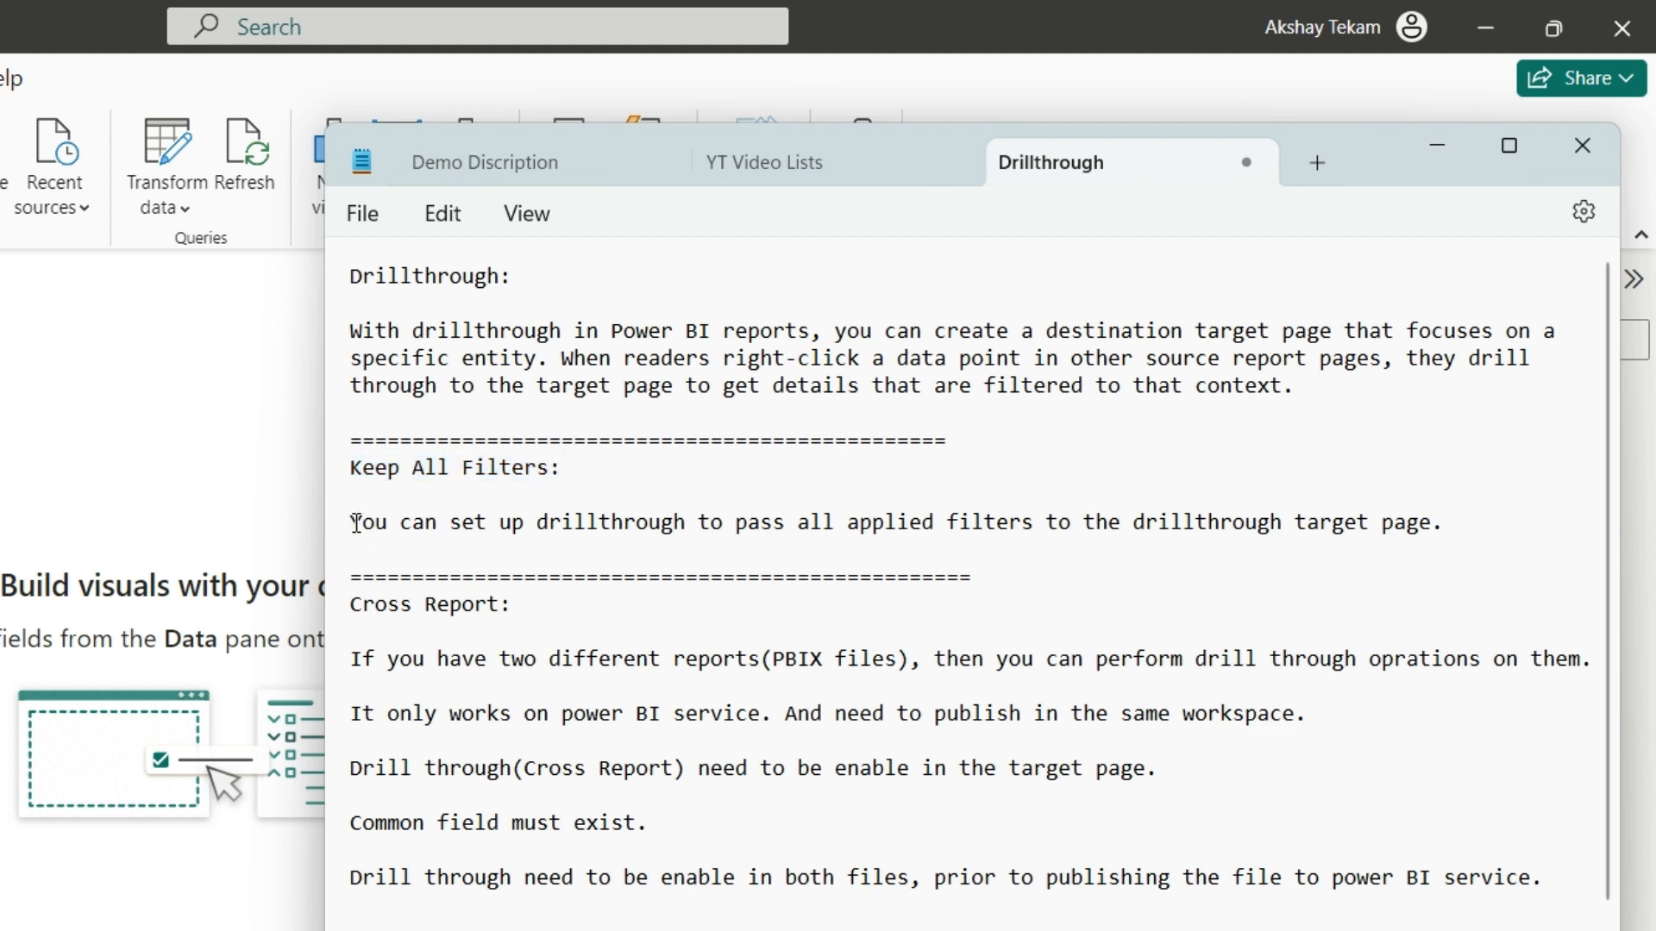
drag(356, 523, 1474, 523)
click(1475, 524)
click(1433, 144)
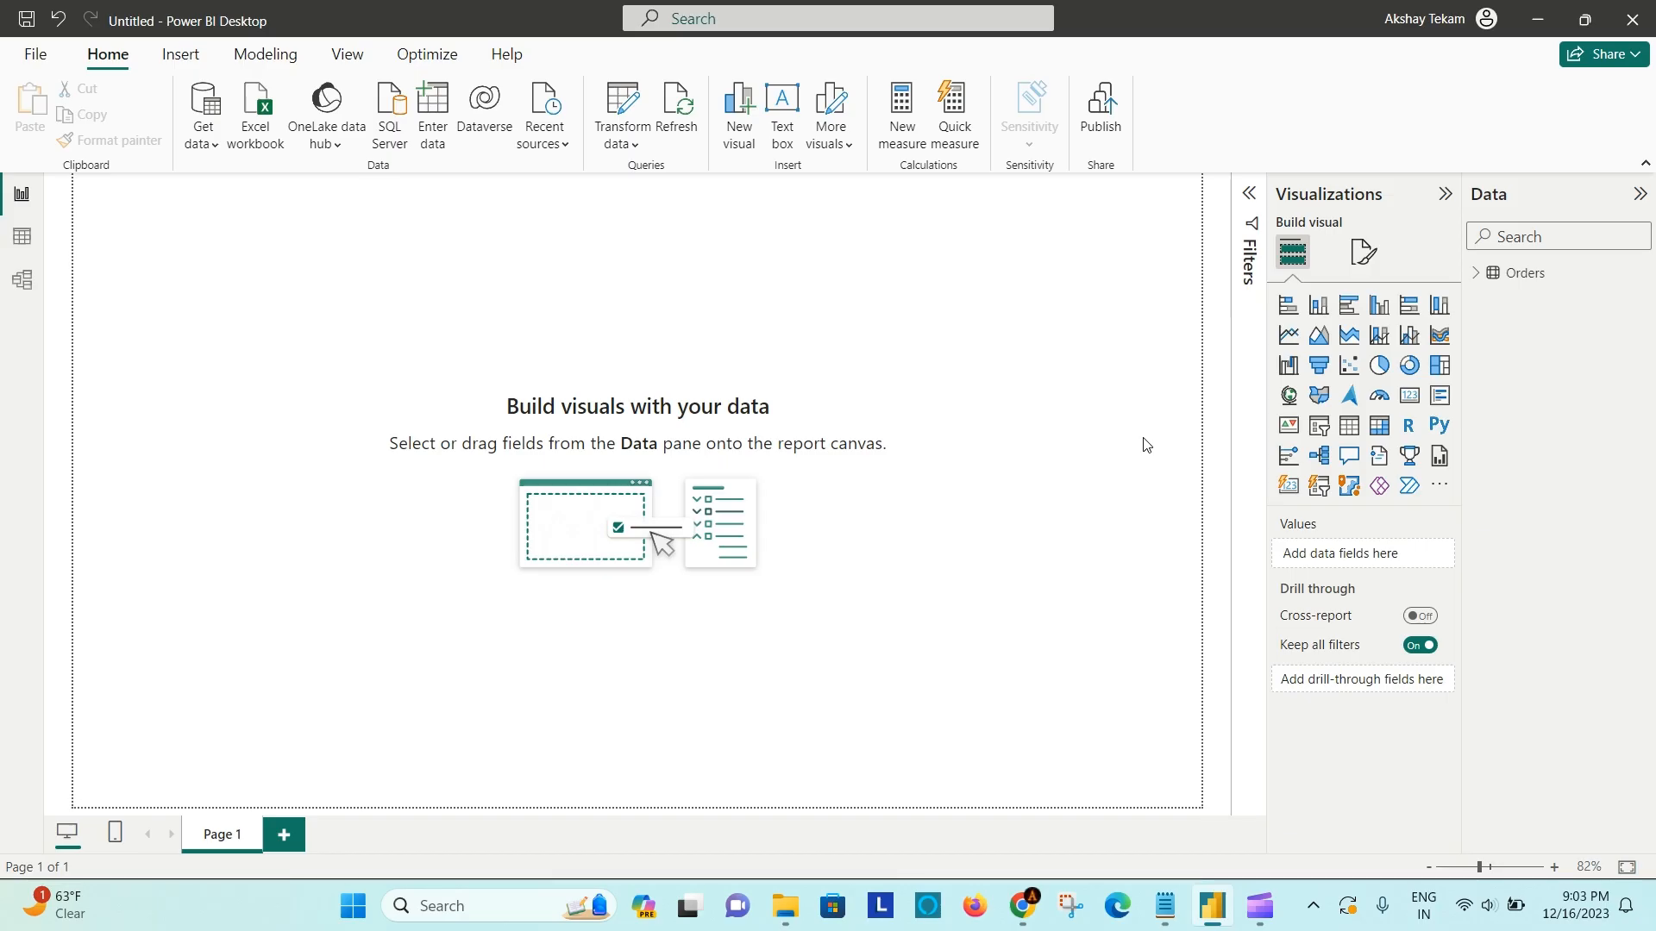
Expand the Filters pane, and switch the drill-through Keep all filters option off and back on
click(1252, 221)
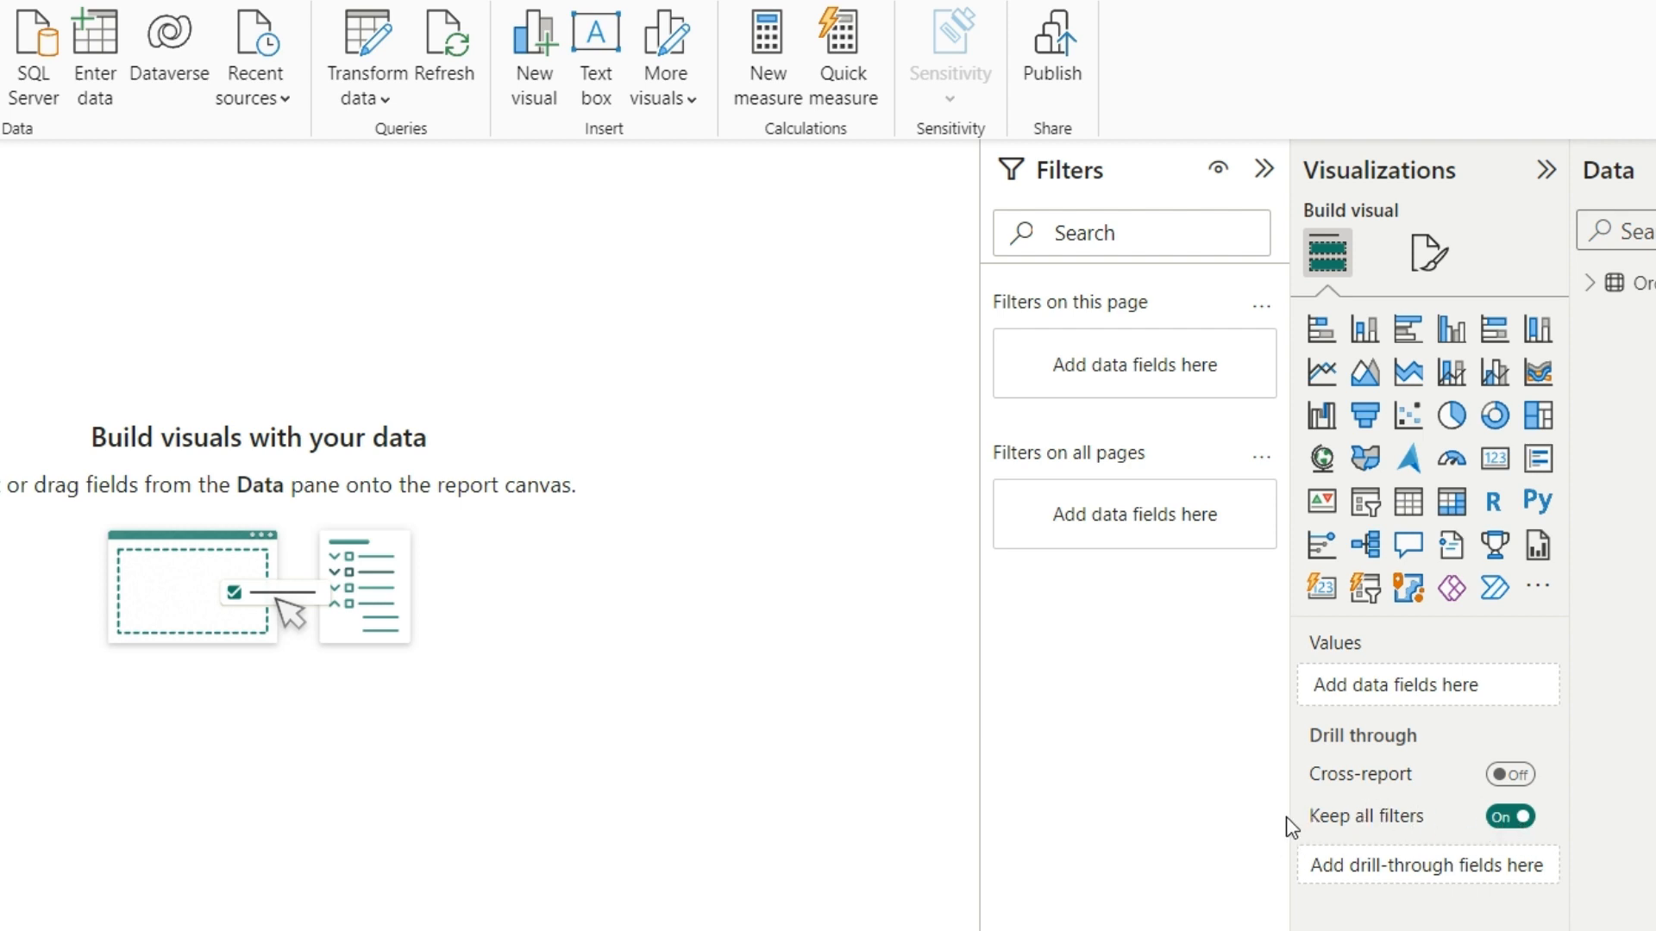
click(1513, 820)
click(1510, 817)
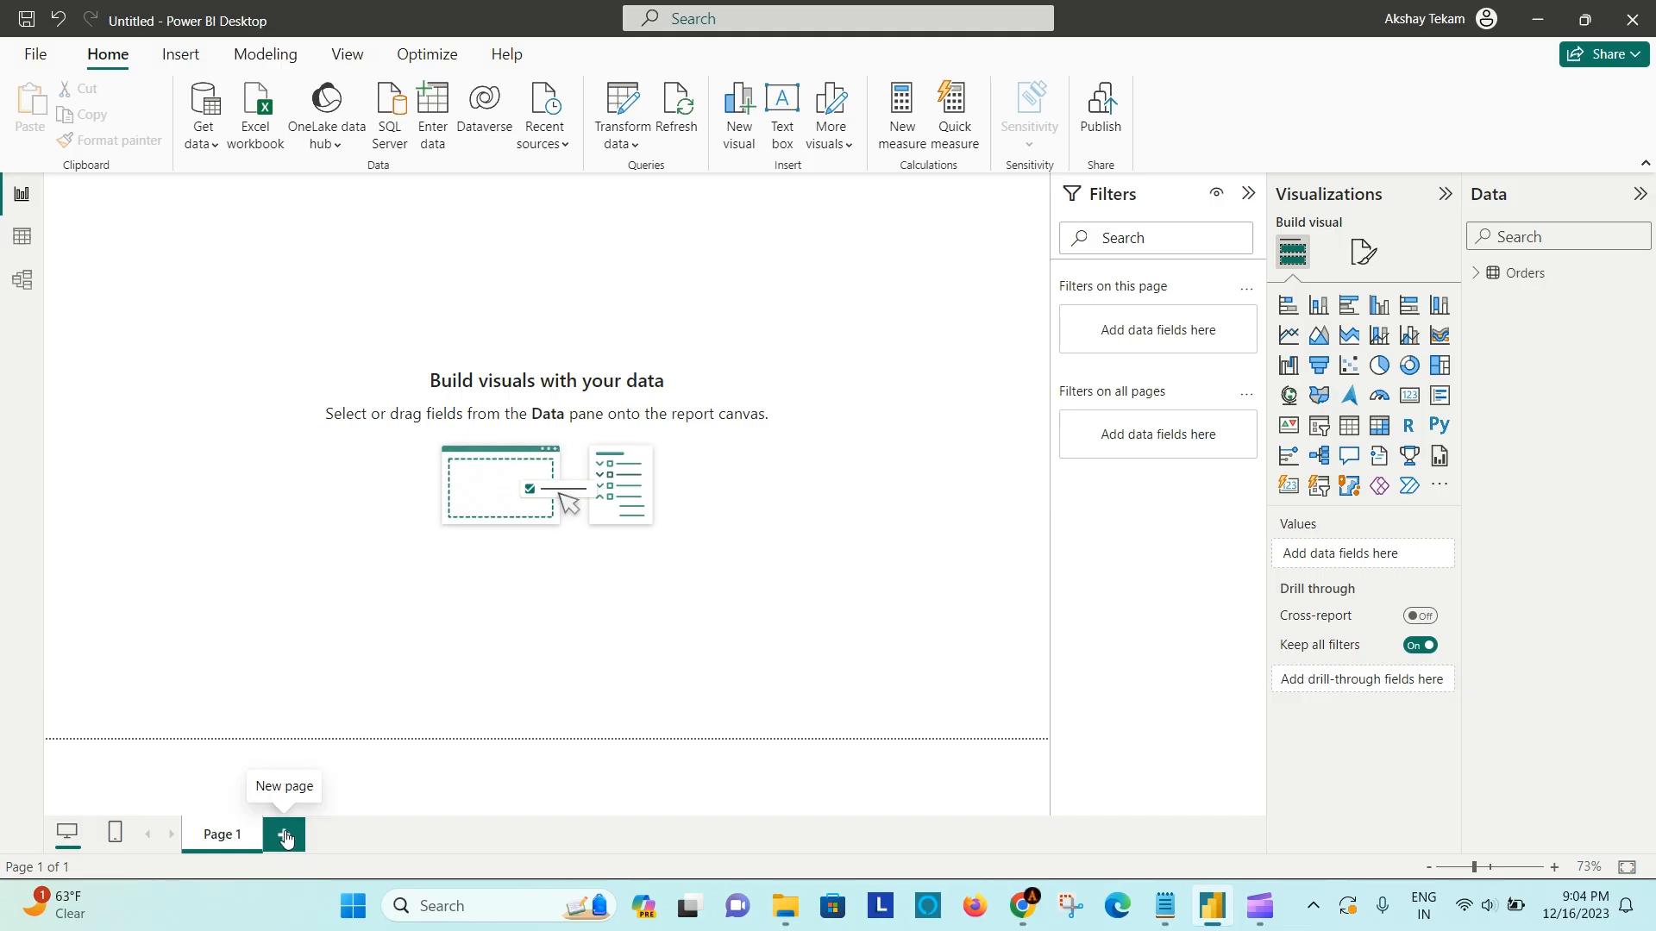
Add a second report page, and list the Orders table's fields back on Page 1
click(285, 834)
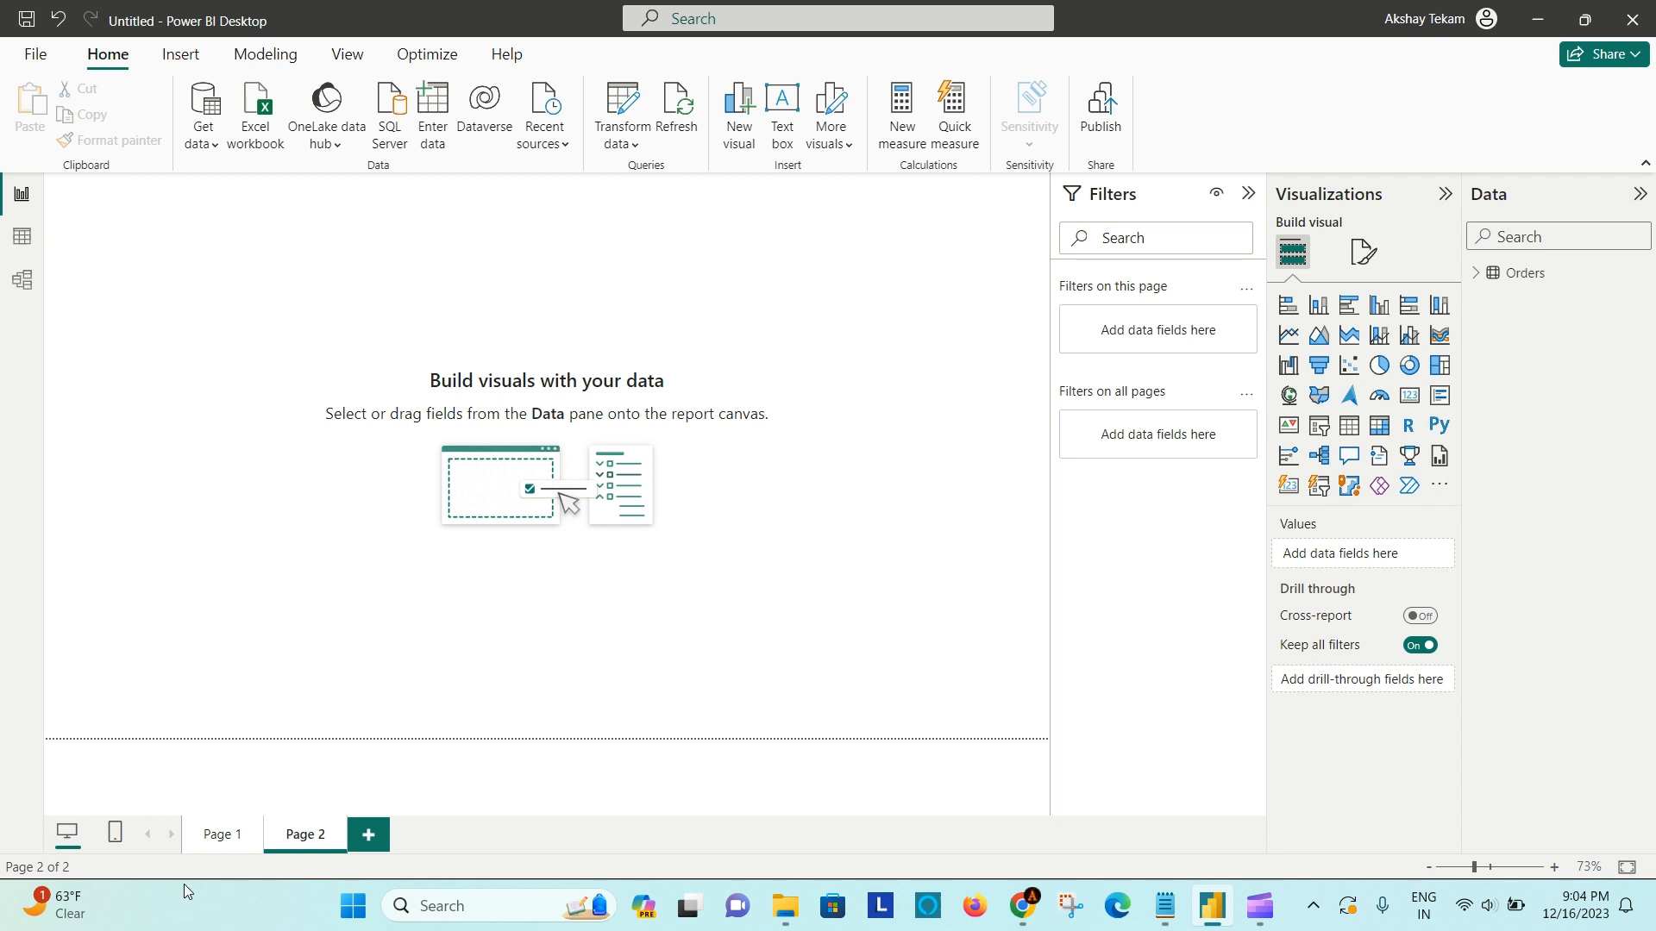
click(226, 837)
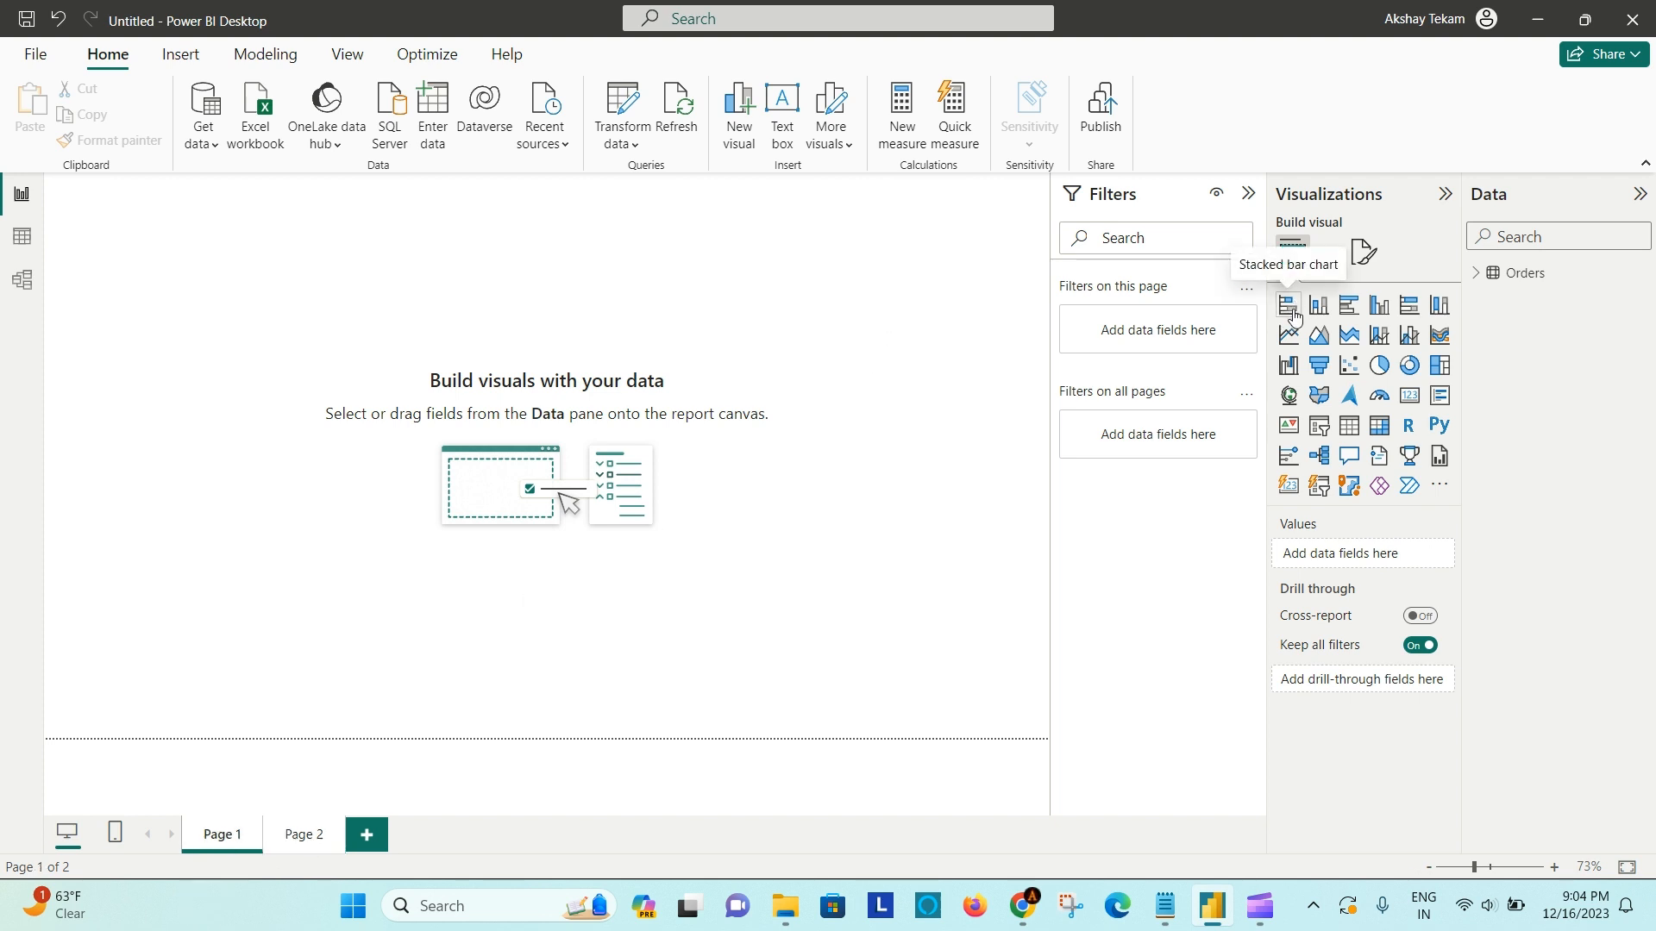
click(1476, 276)
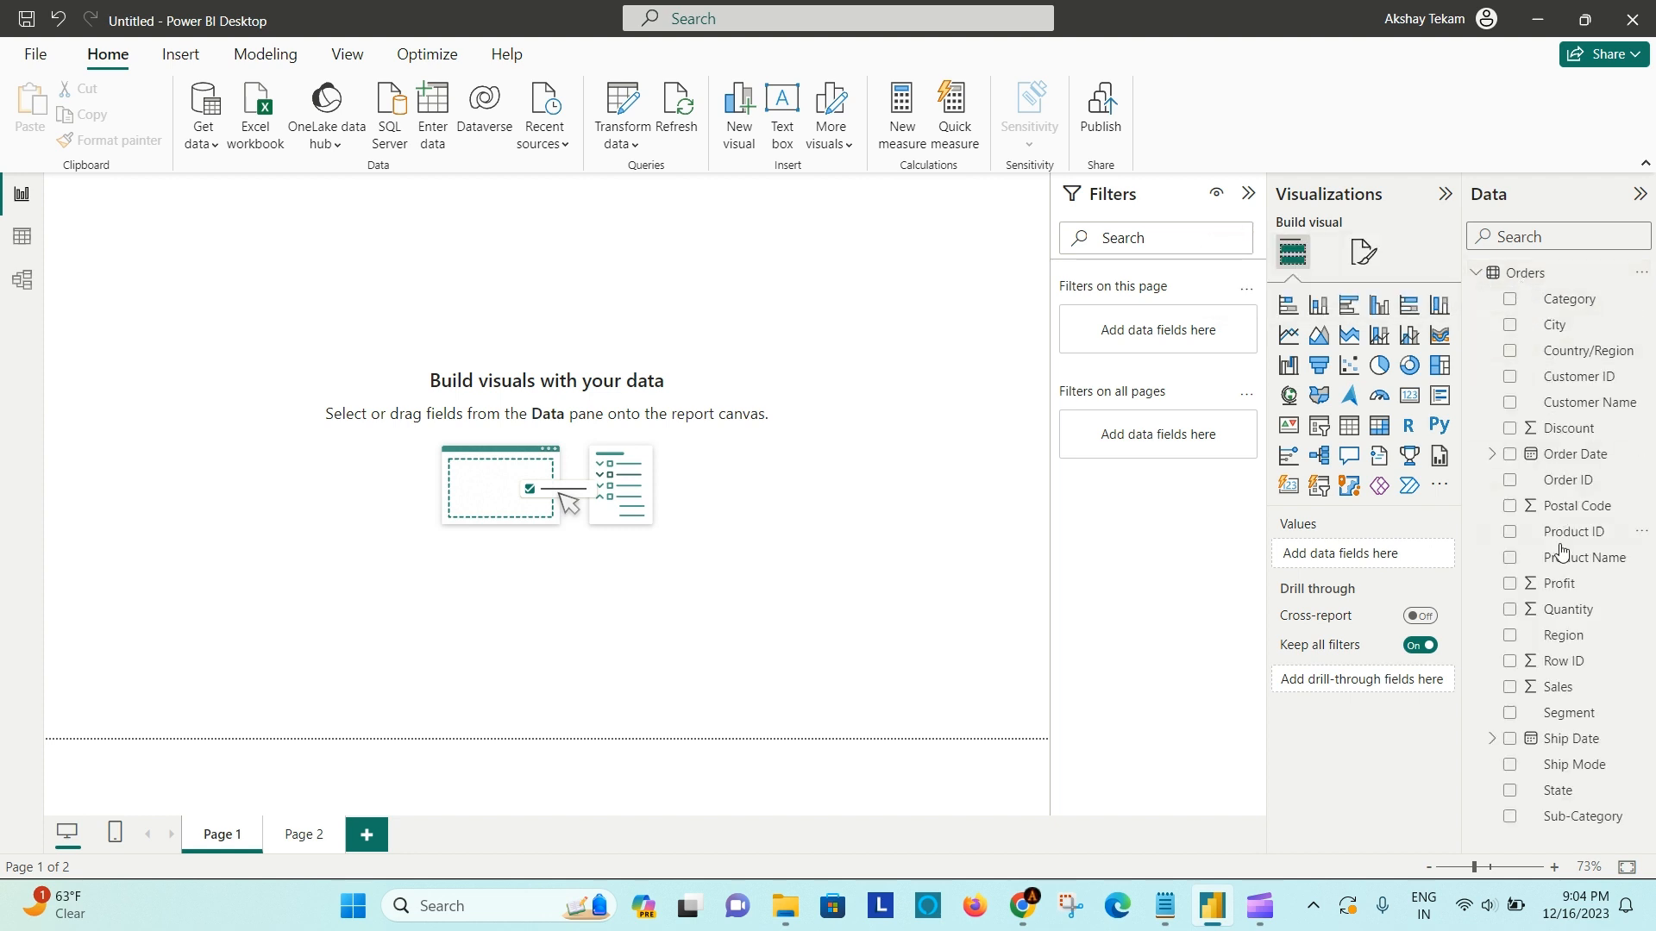
Insert a stacked bar chart on Page 1 showing Sales by Category
click(1288, 307)
drag(217, 263, 916, 325)
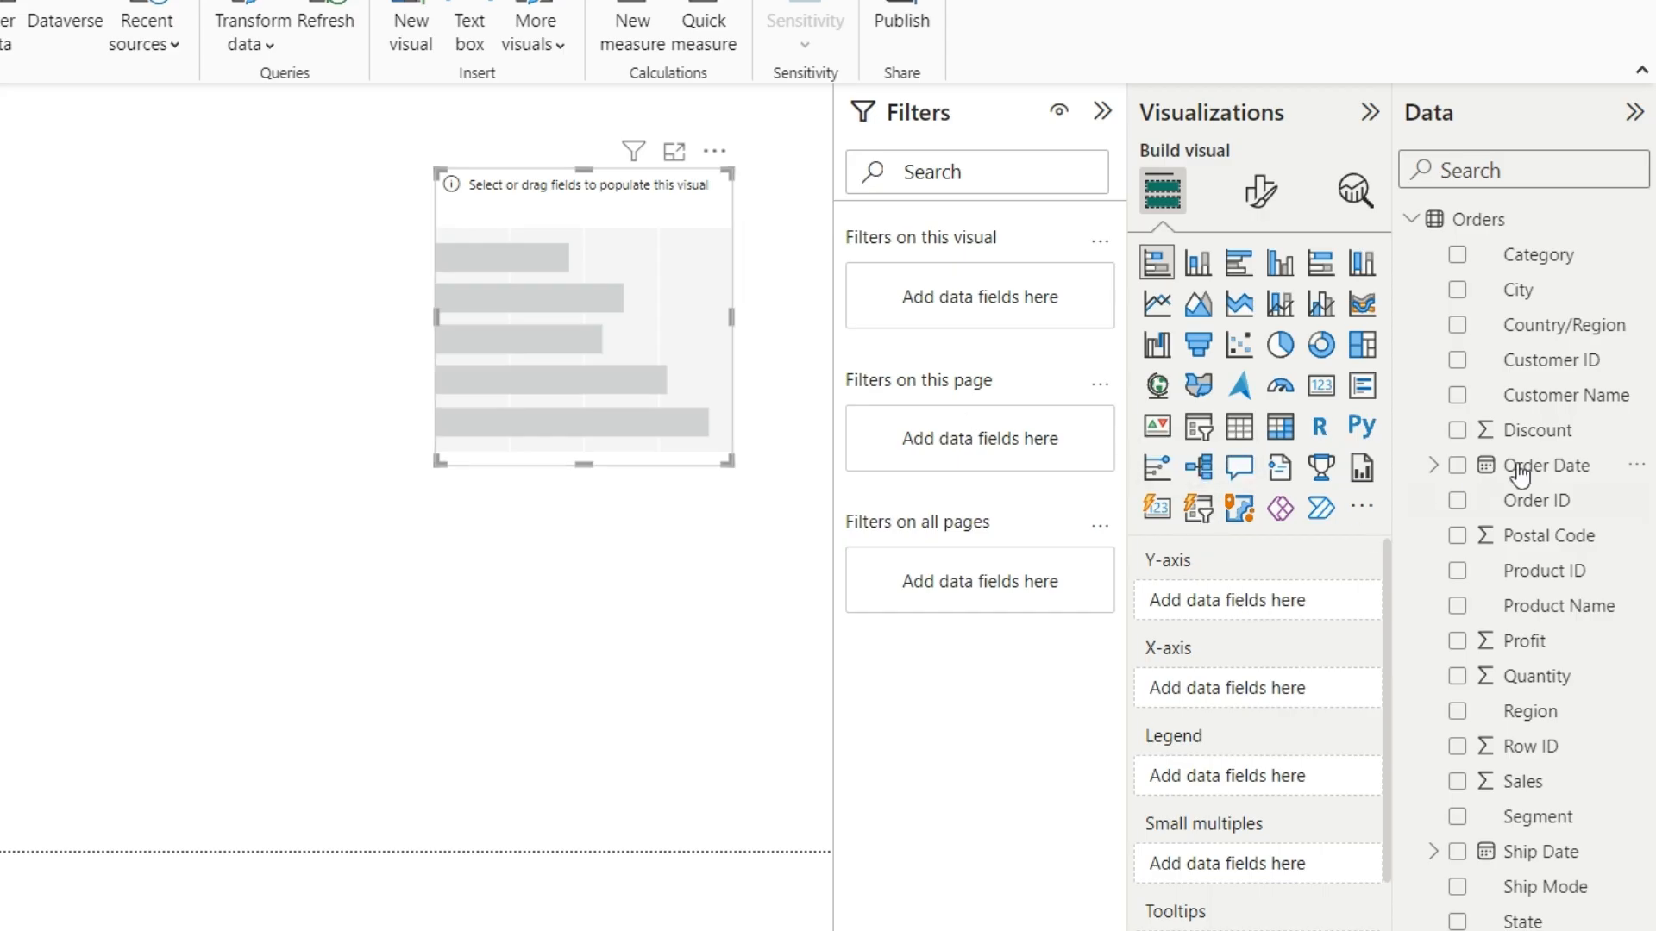
drag(1556, 267, 750, 296)
drag(1550, 783, 545, 306)
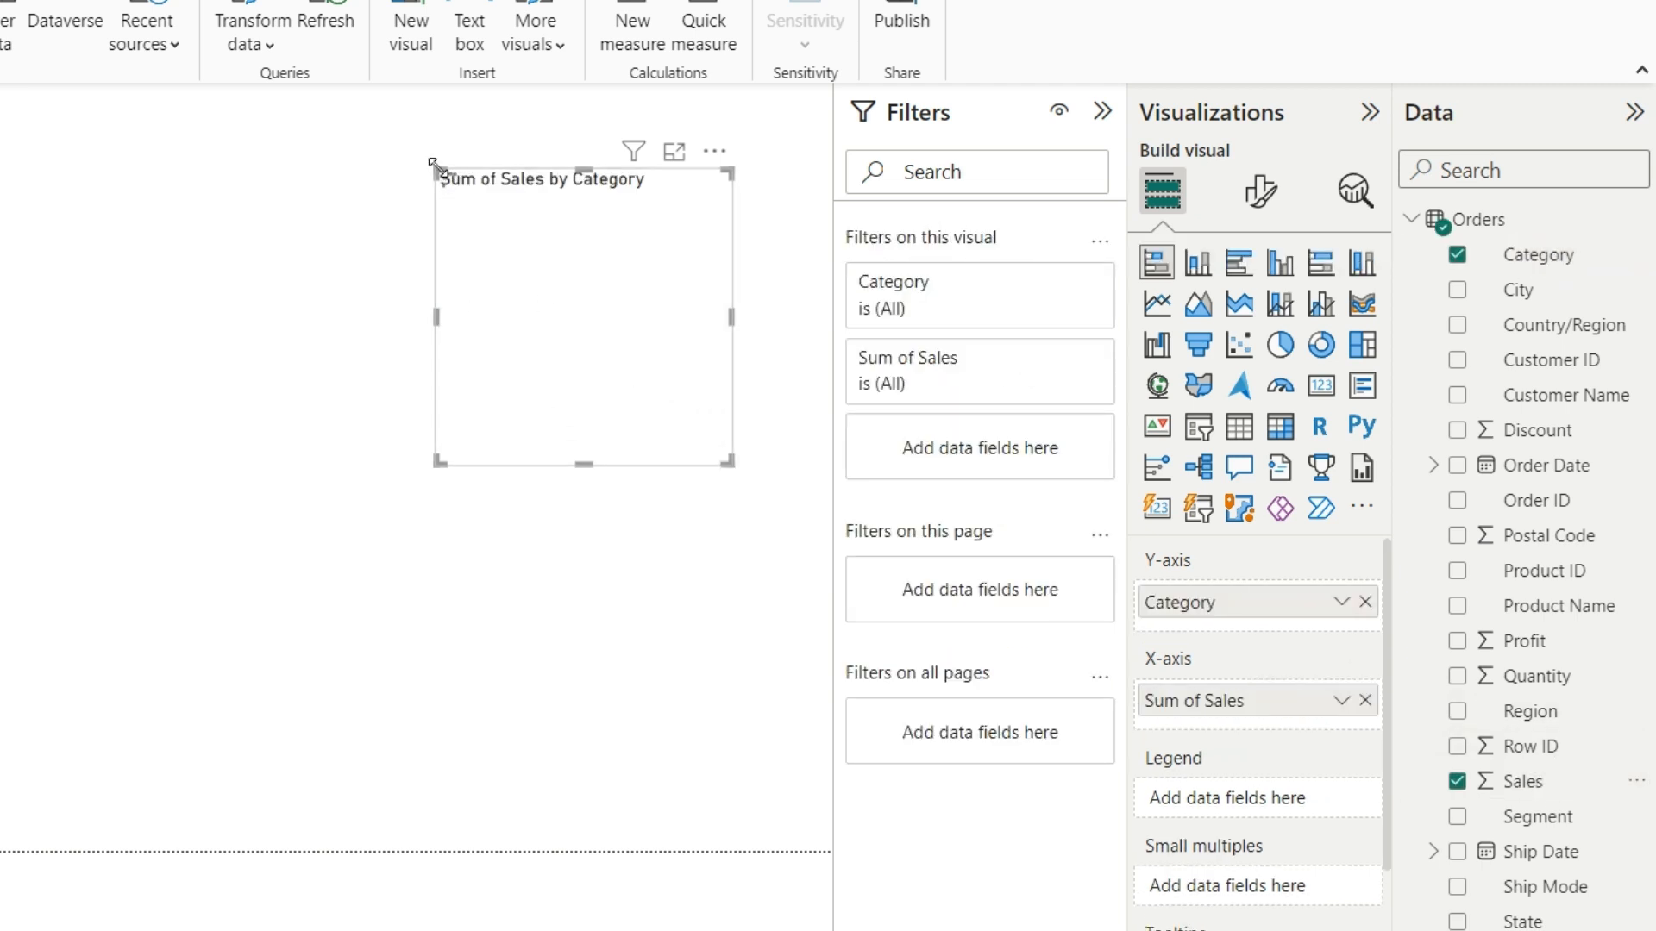
Enlarge the Sales by Category bar chart and place it in the canvas's upper-right corner
drag(434, 171, 2, 84)
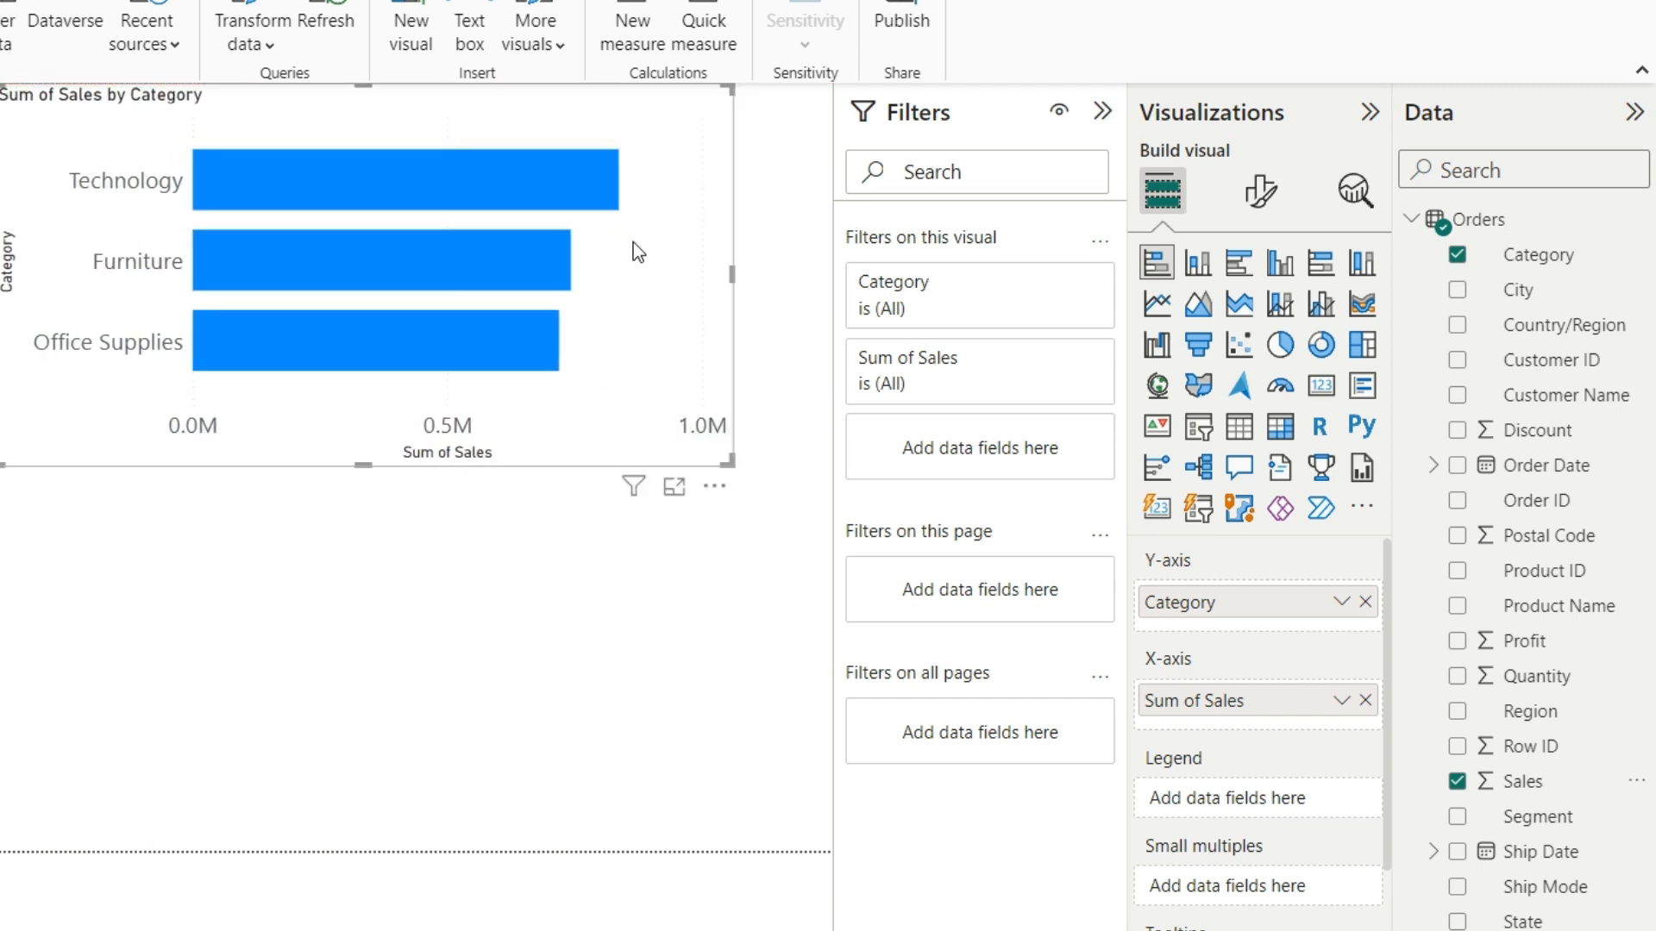
drag(636, 248, 741, 257)
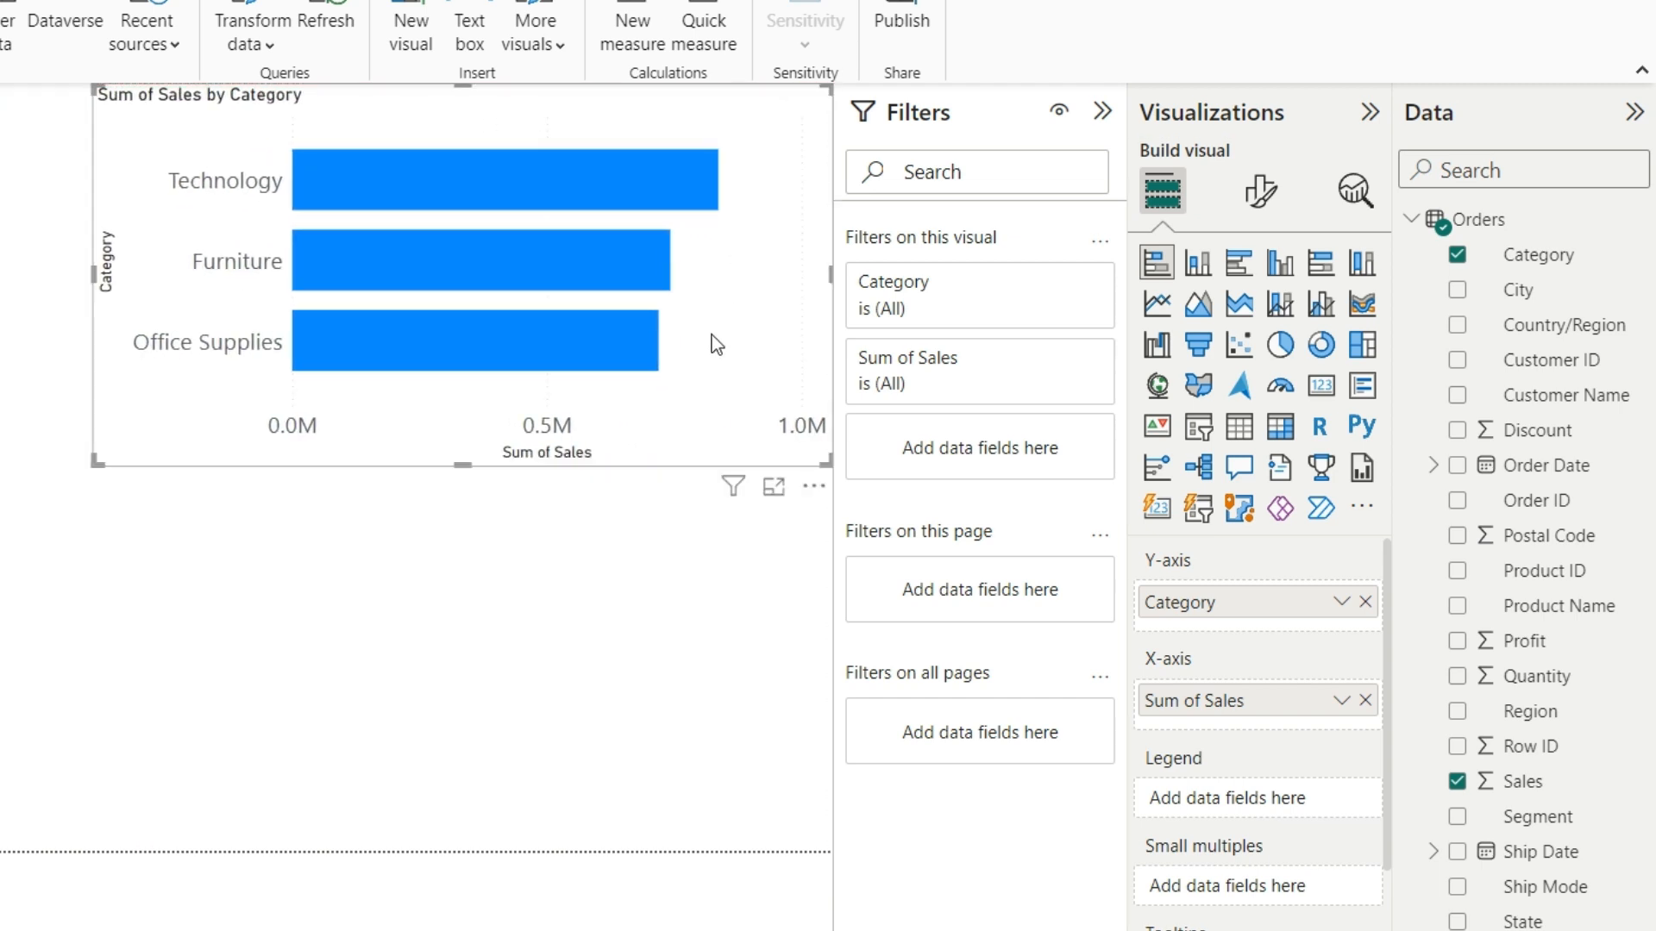
drag(90, 274, 49, 271)
Turn on the bar chart's data labels with position Inside end and display units Thousands
click(1260, 191)
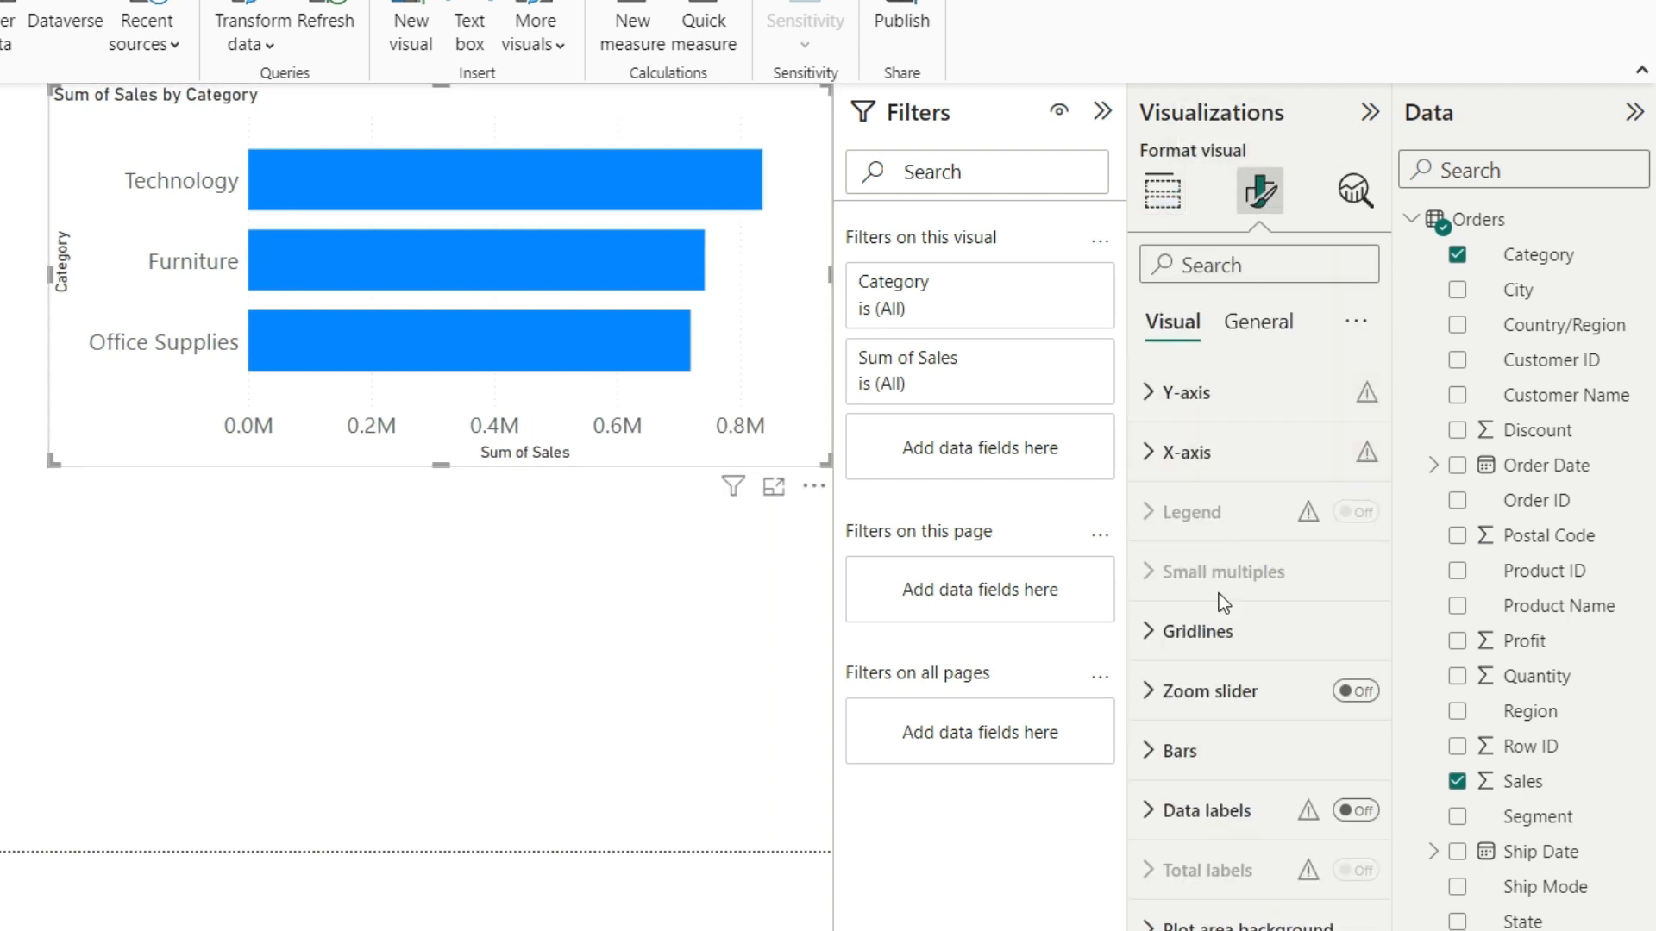
click(1148, 811)
scroll(1229, 795, down, 2)
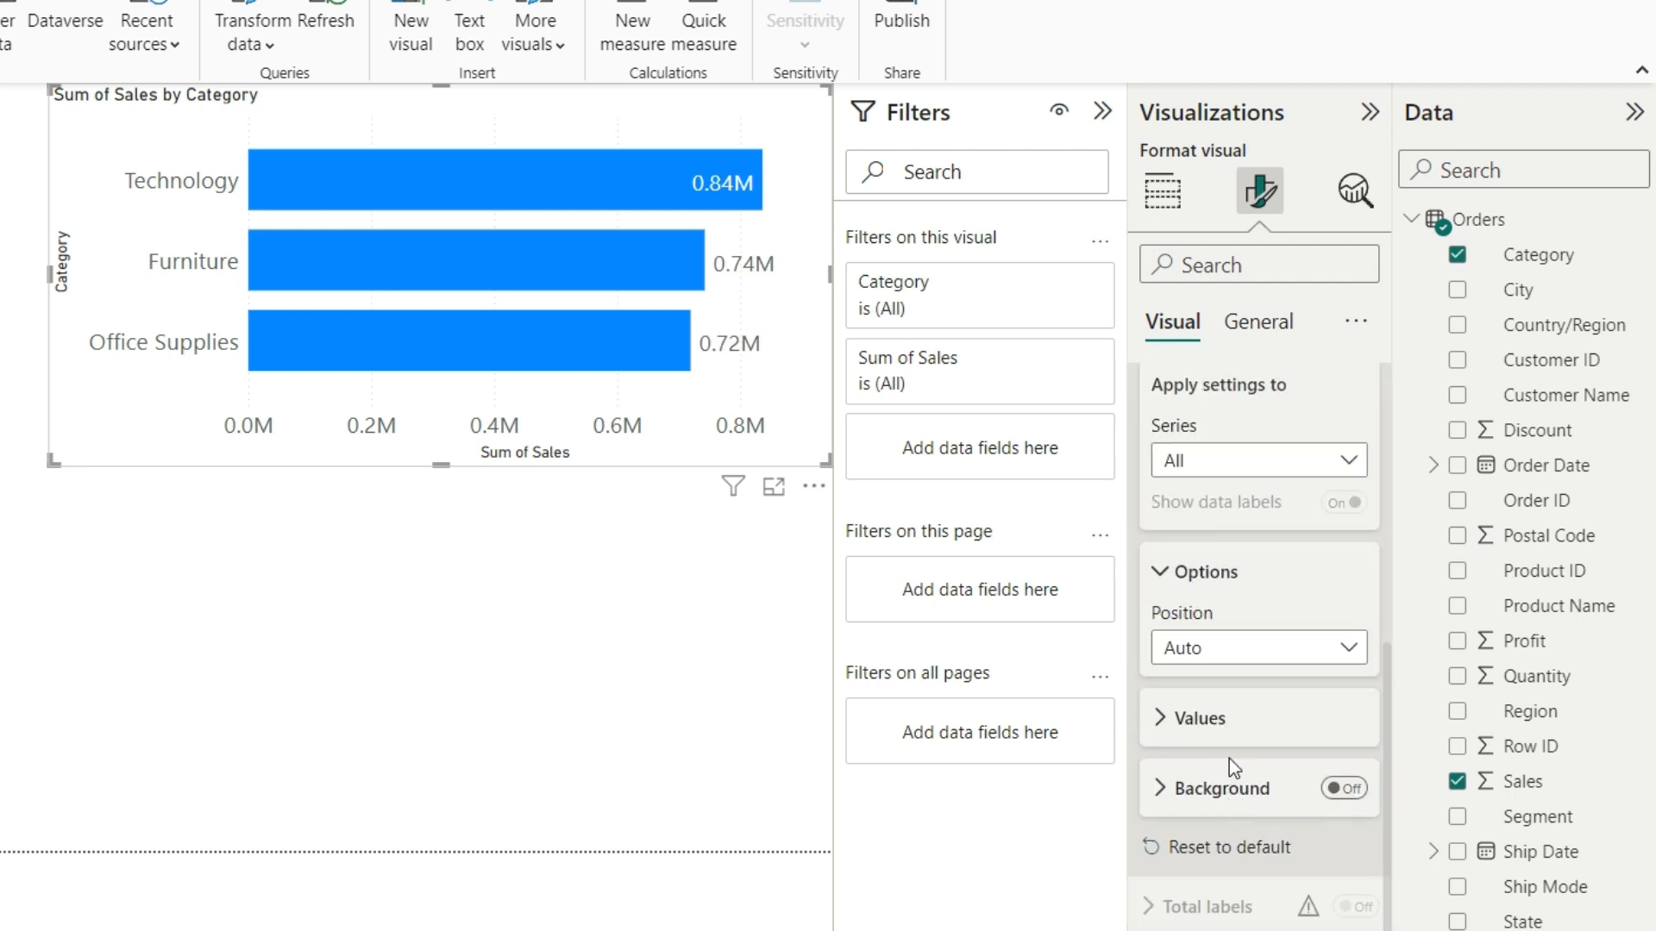
click(1284, 651)
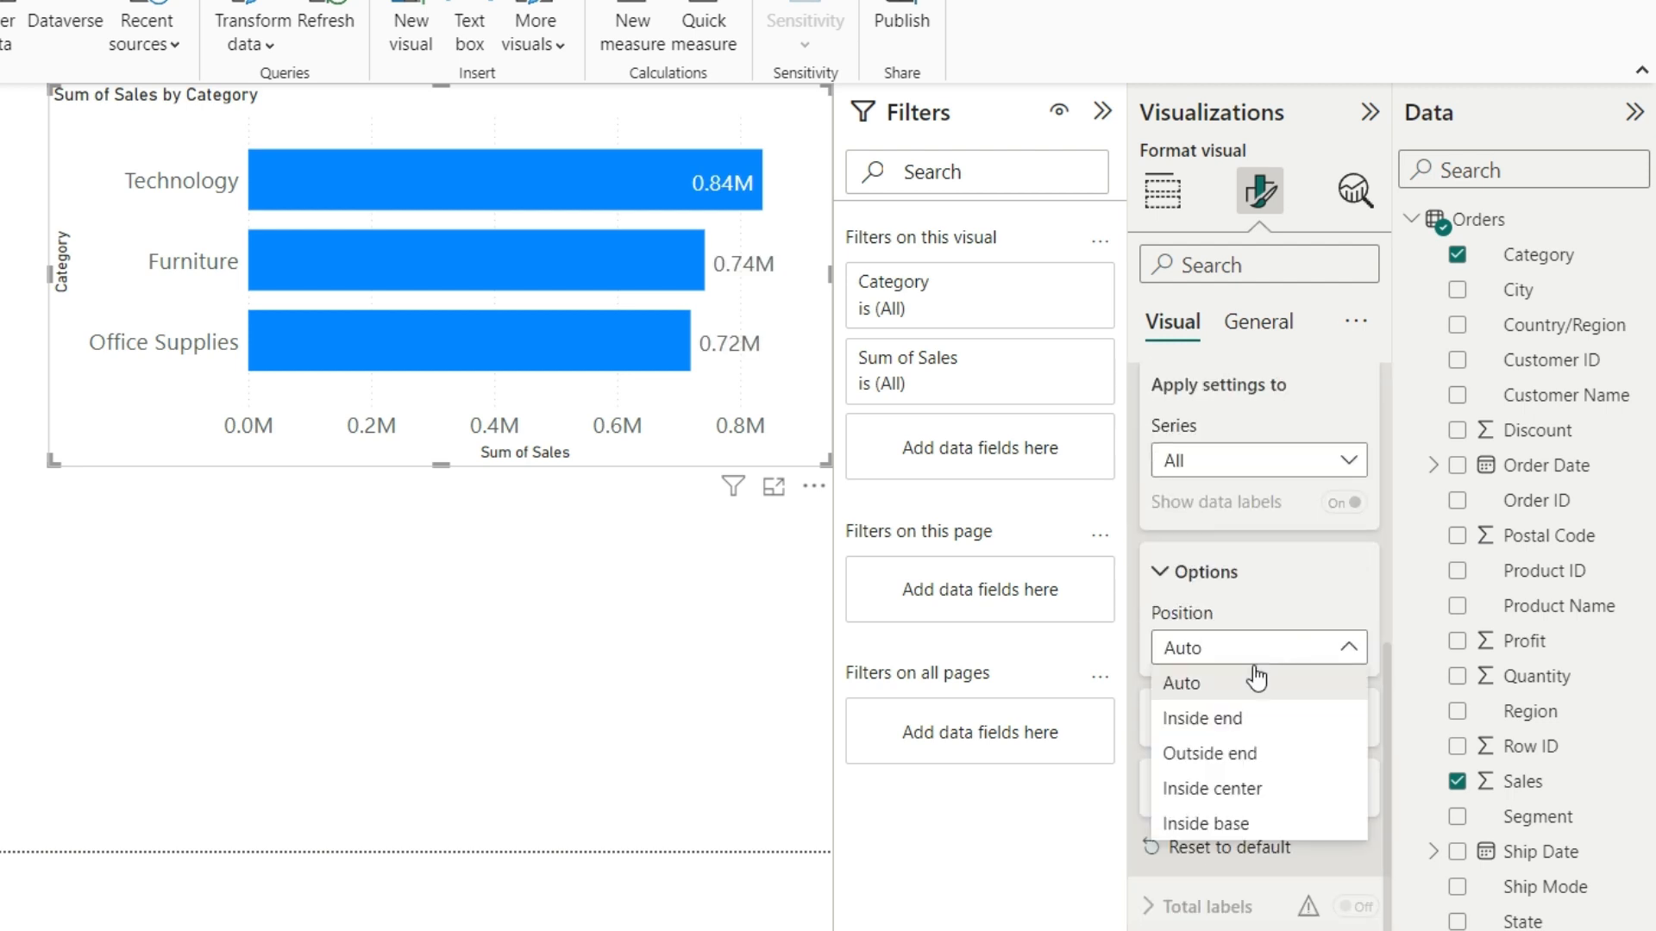
click(1240, 720)
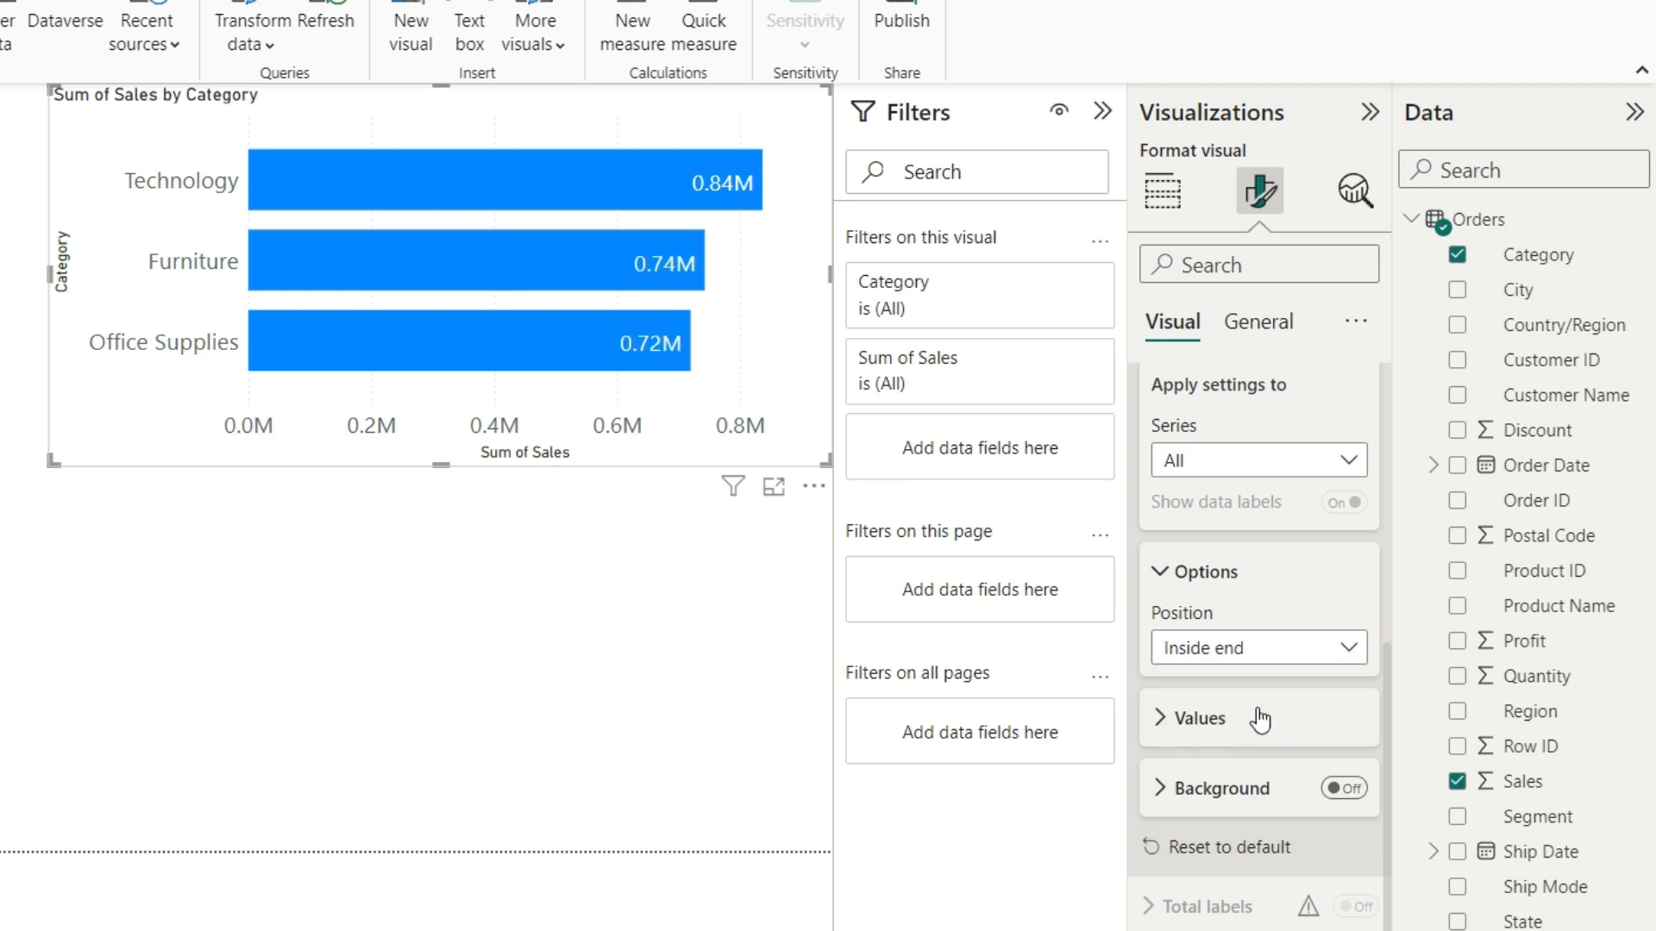
click(1261, 718)
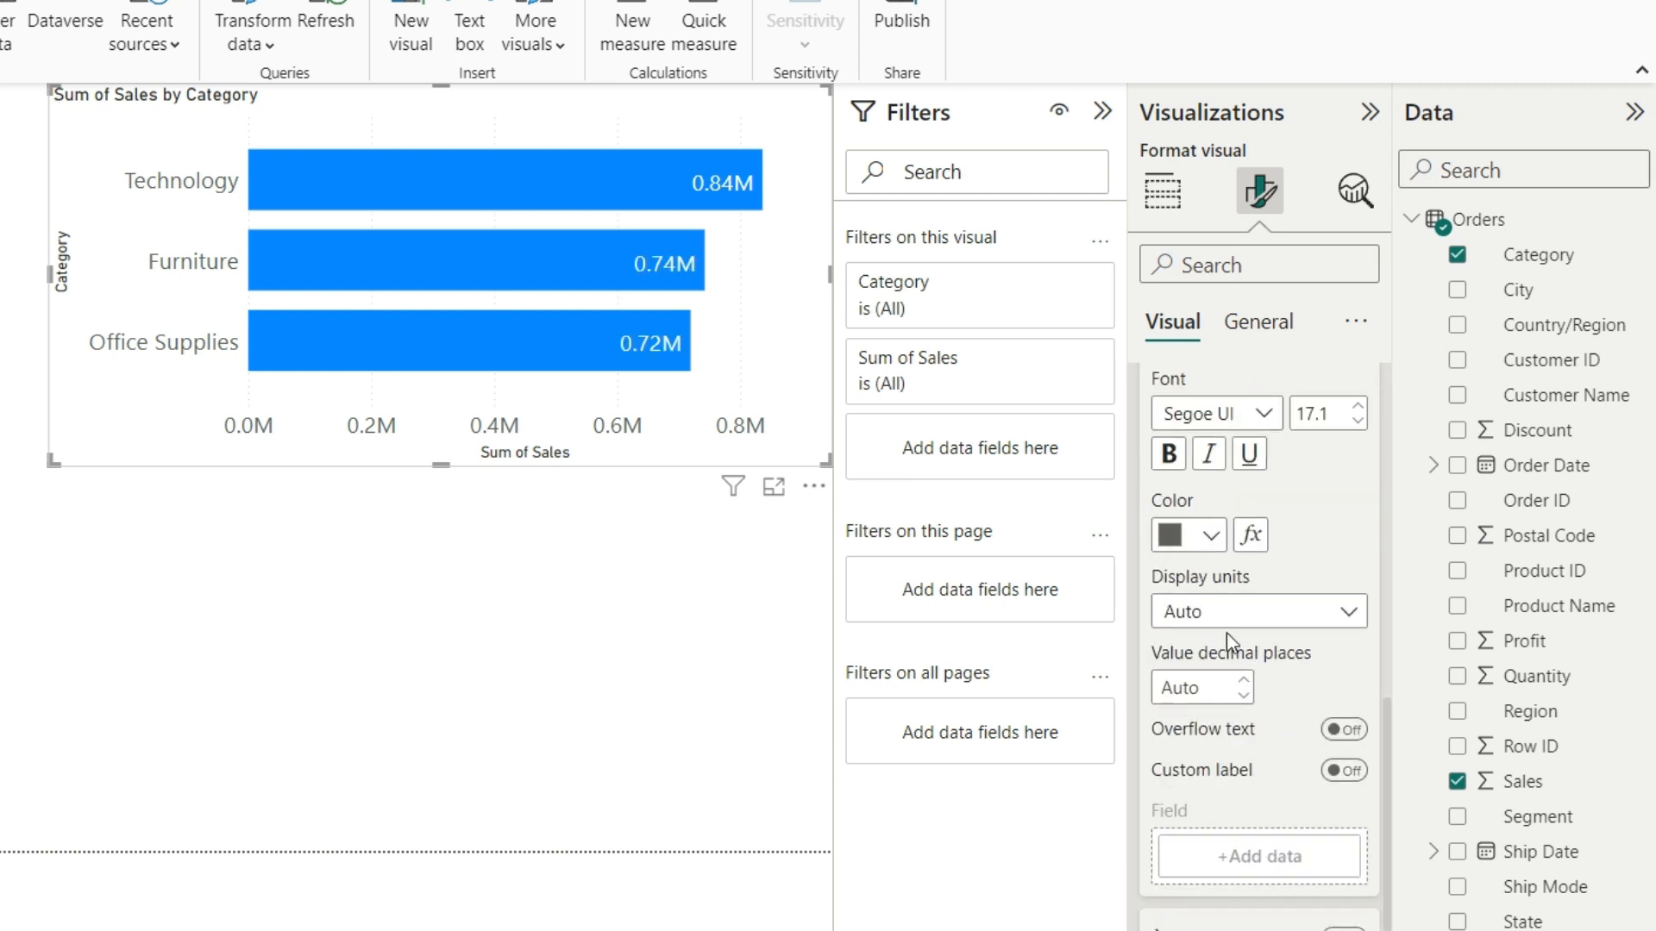
click(1298, 616)
click(1239, 732)
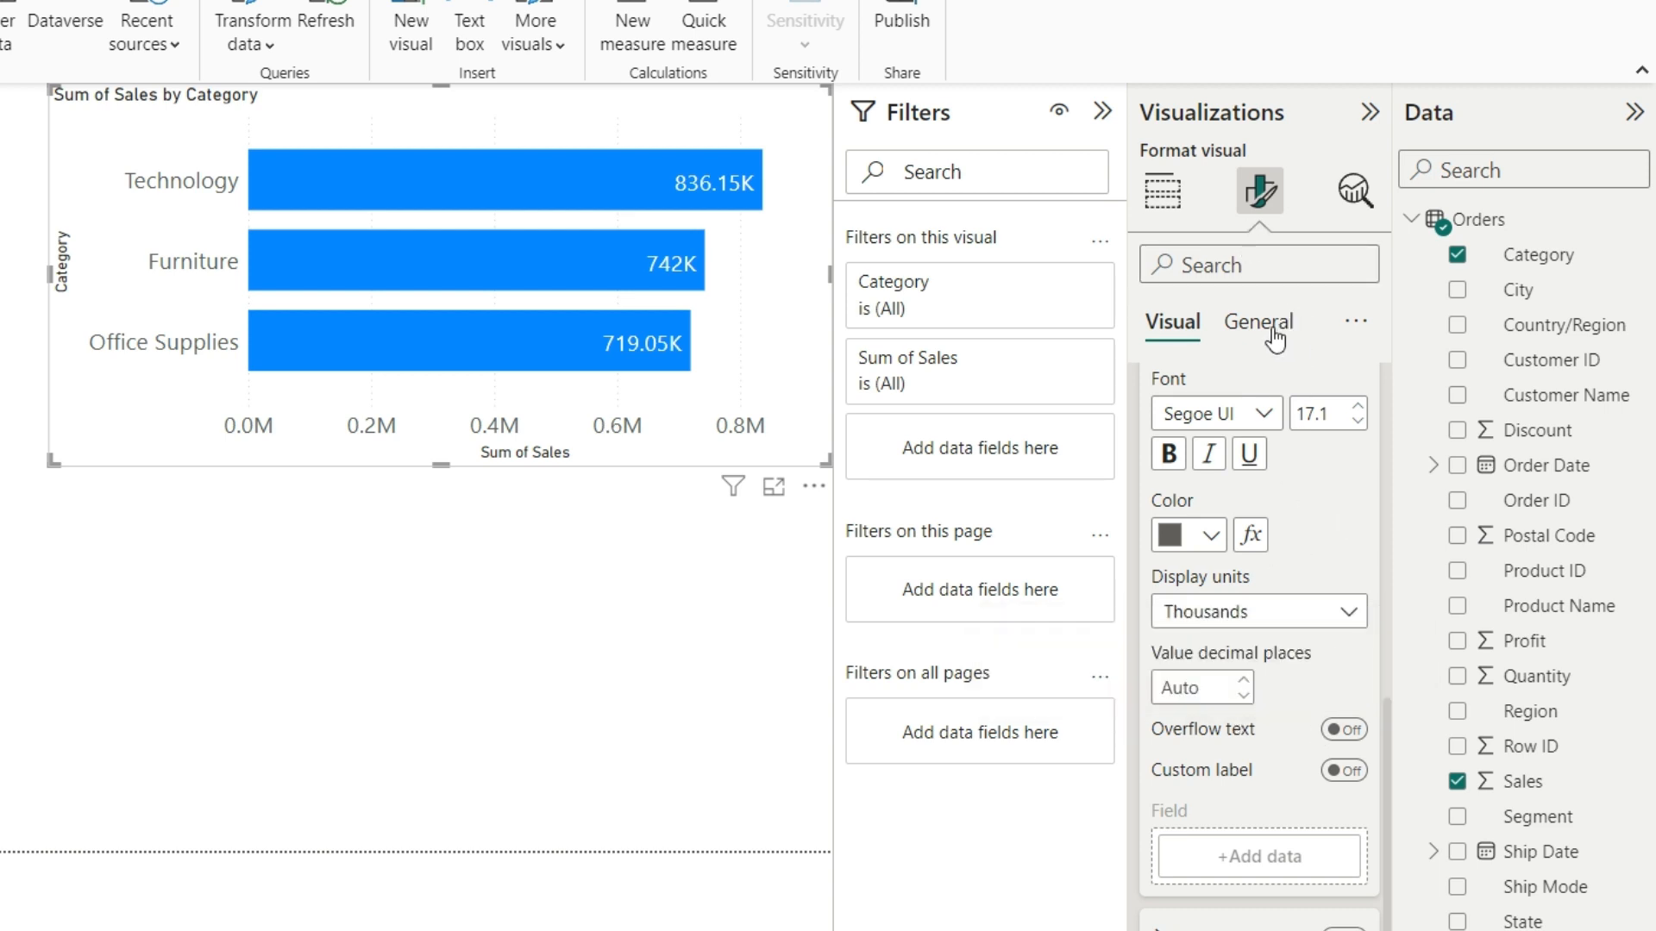
Turn on the visual border around the Sales by Category bar chart
click(1274, 338)
click(1234, 518)
scroll(1336, 686, down, 2)
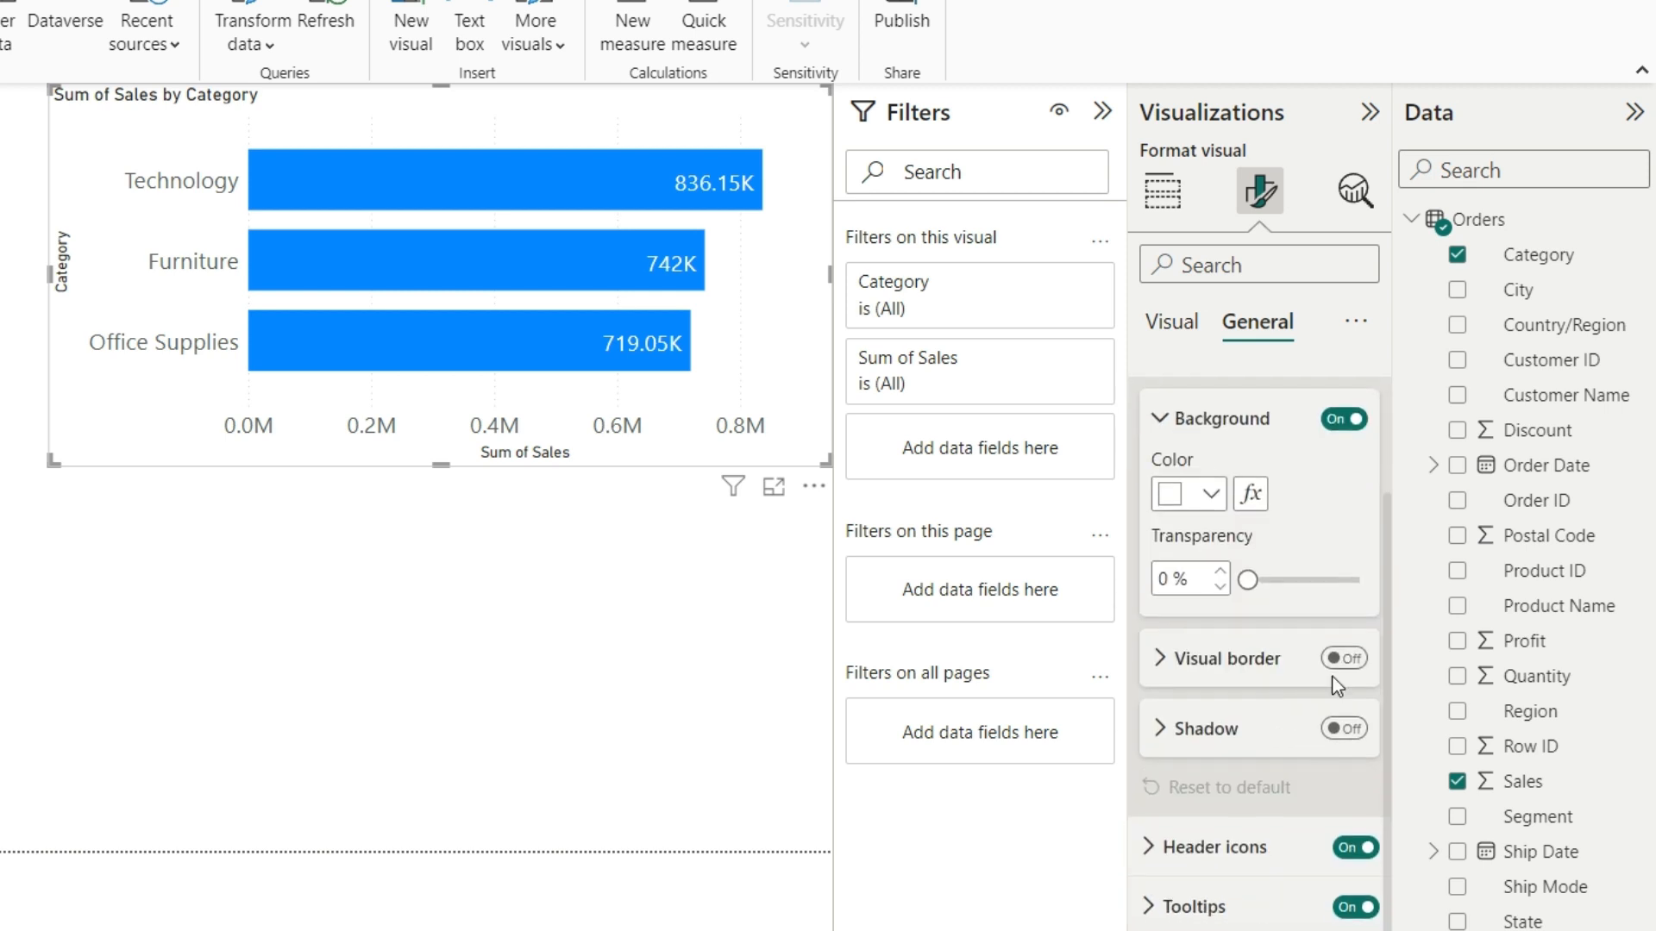
click(1162, 192)
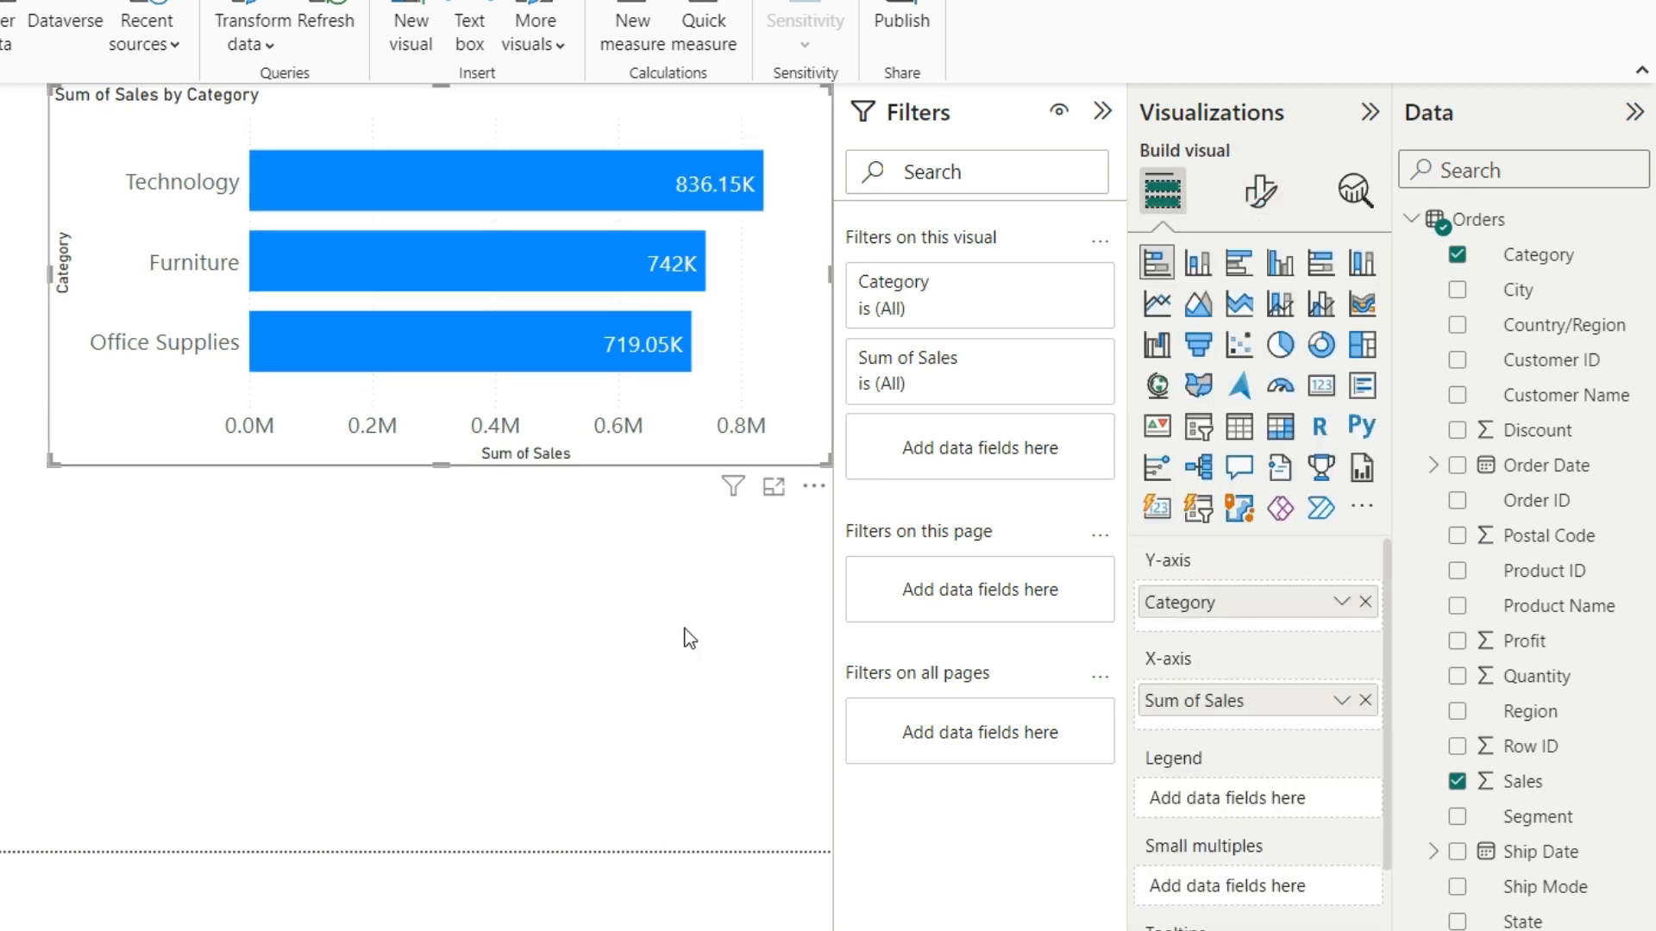
click(970, 500)
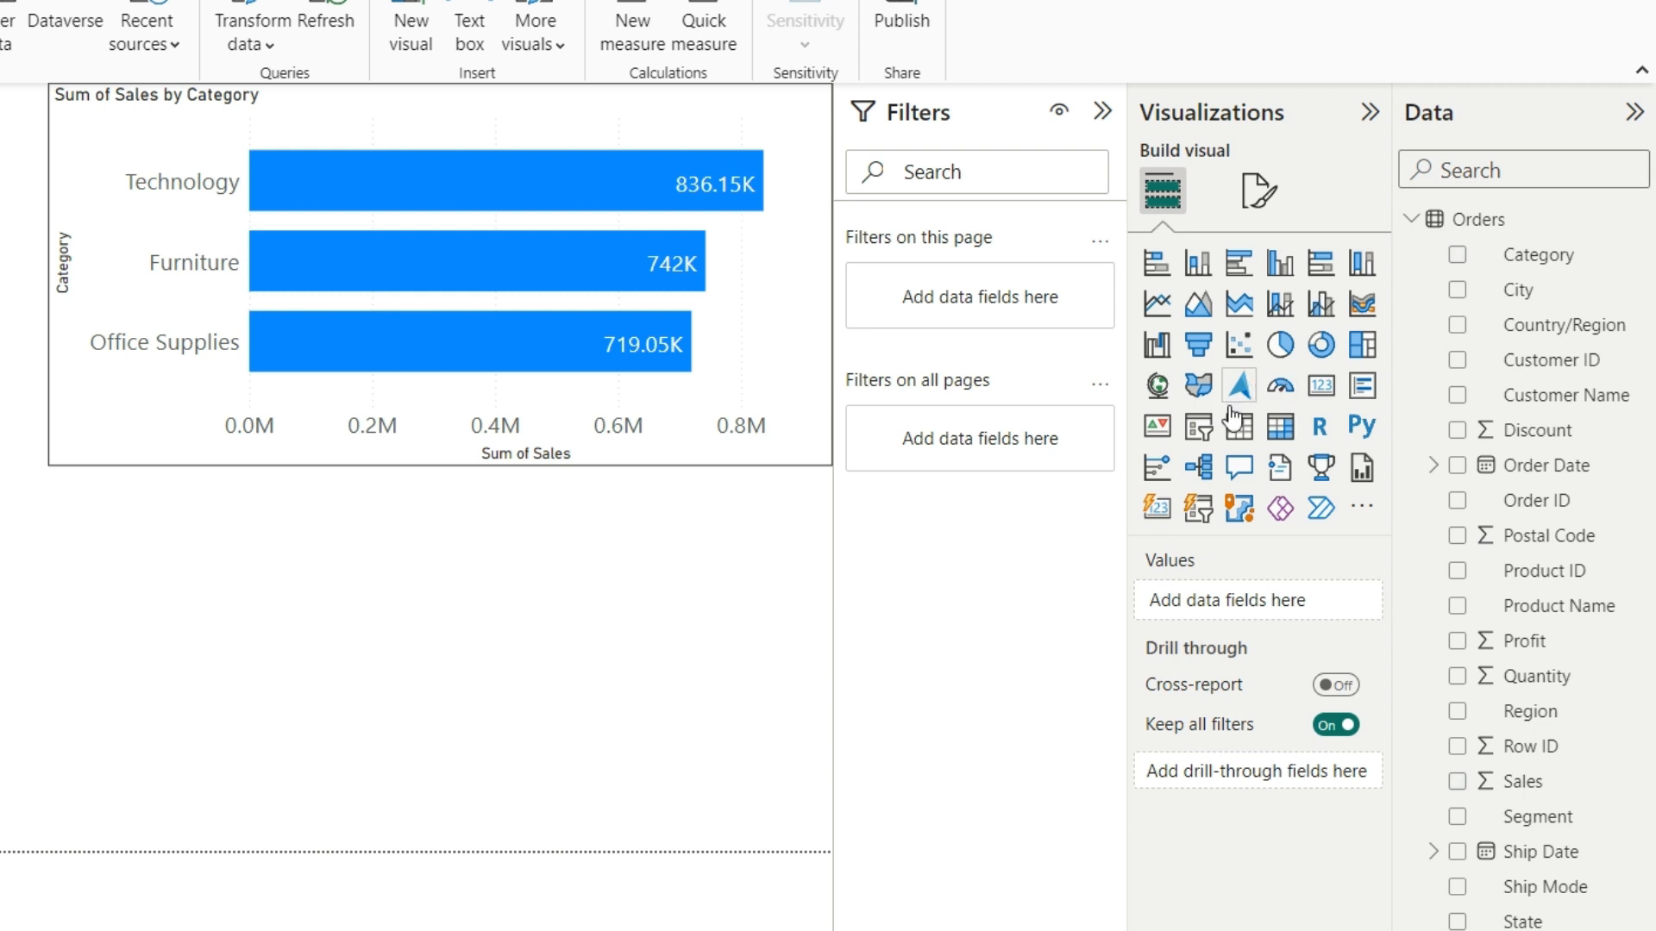
Insert a pie chart of Profit by Segment and enlarge it to fill the space below the bar chart
click(1280, 347)
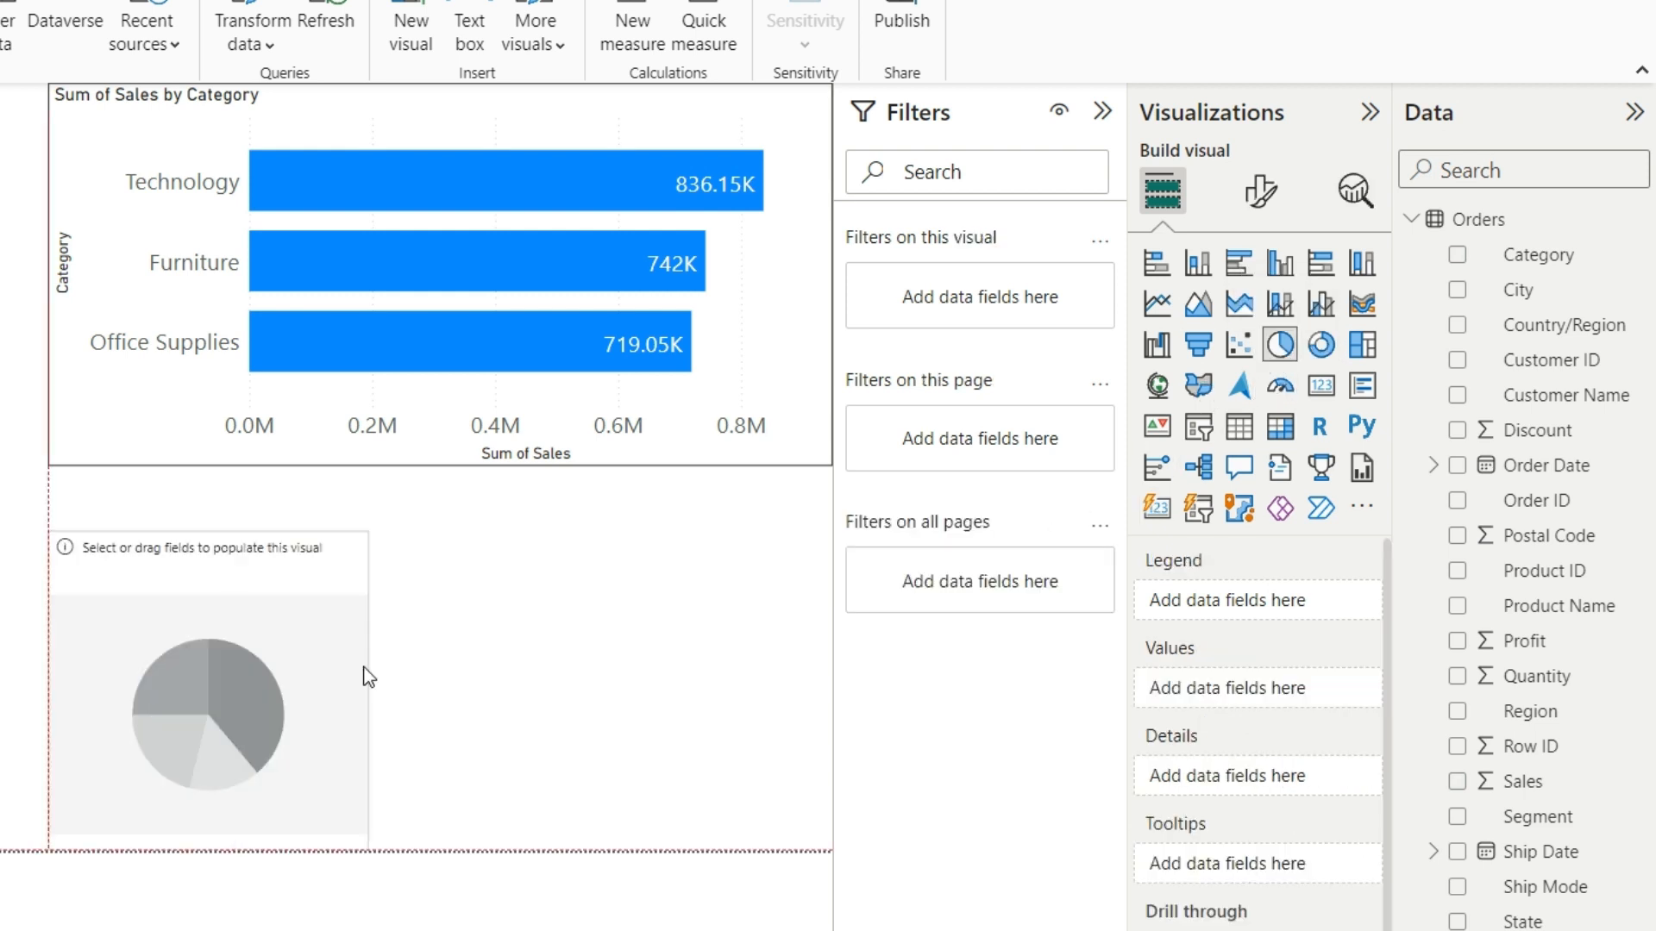
drag(511, 531, 70, 469)
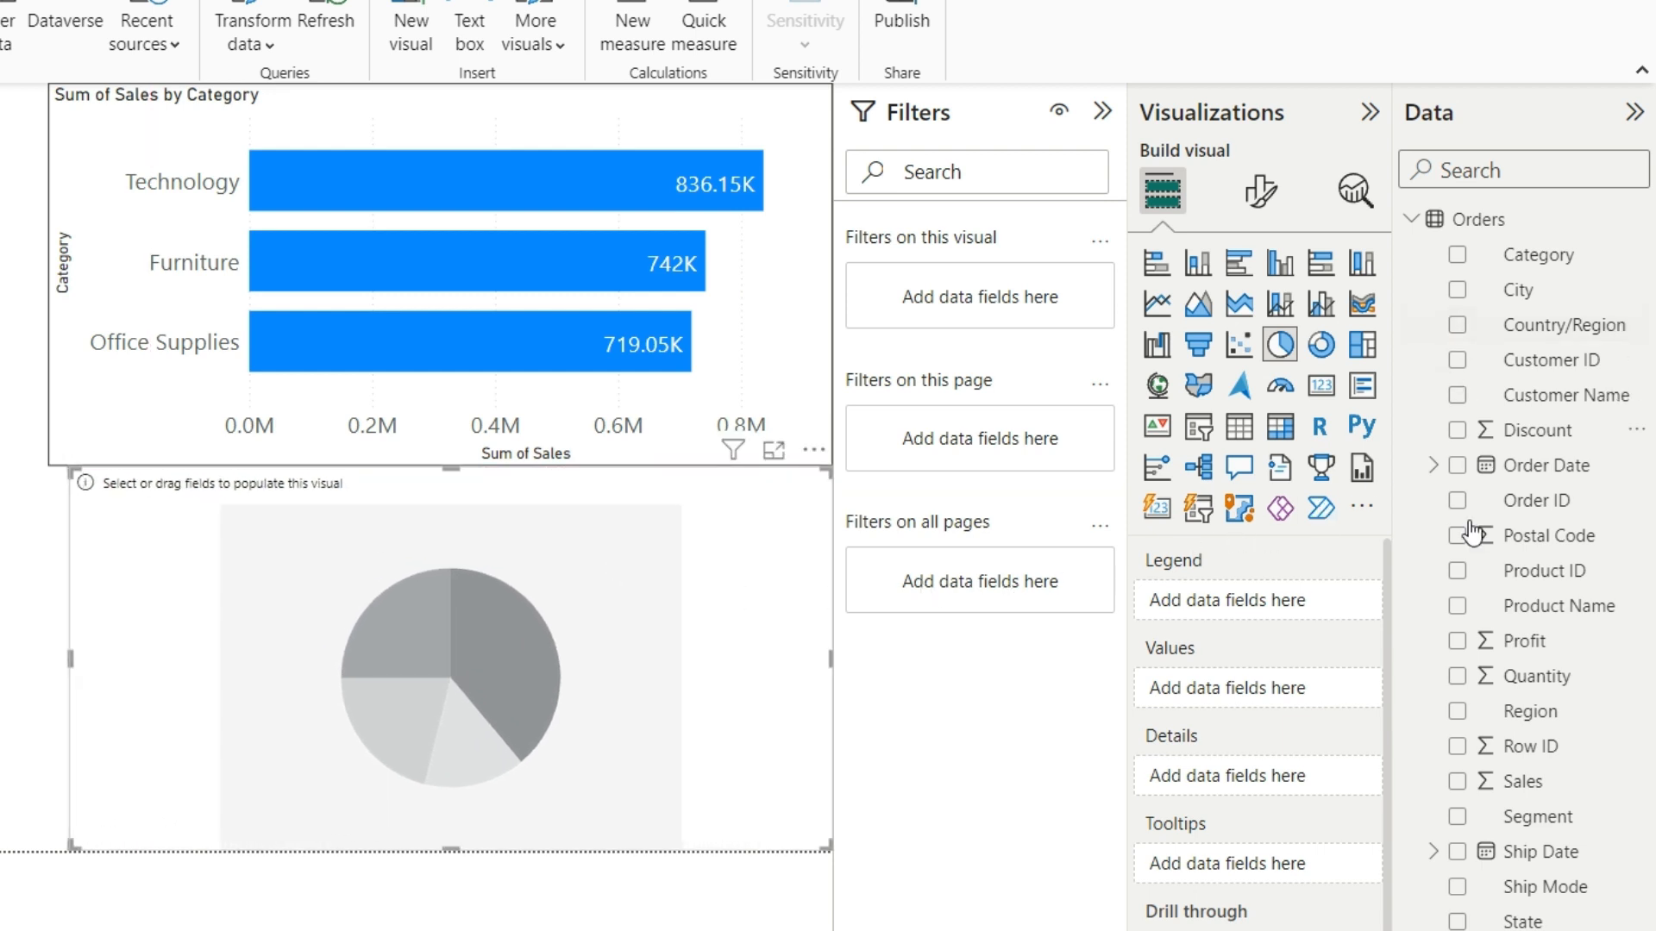
drag(1589, 819, 754, 662)
drag(1530, 642, 593, 607)
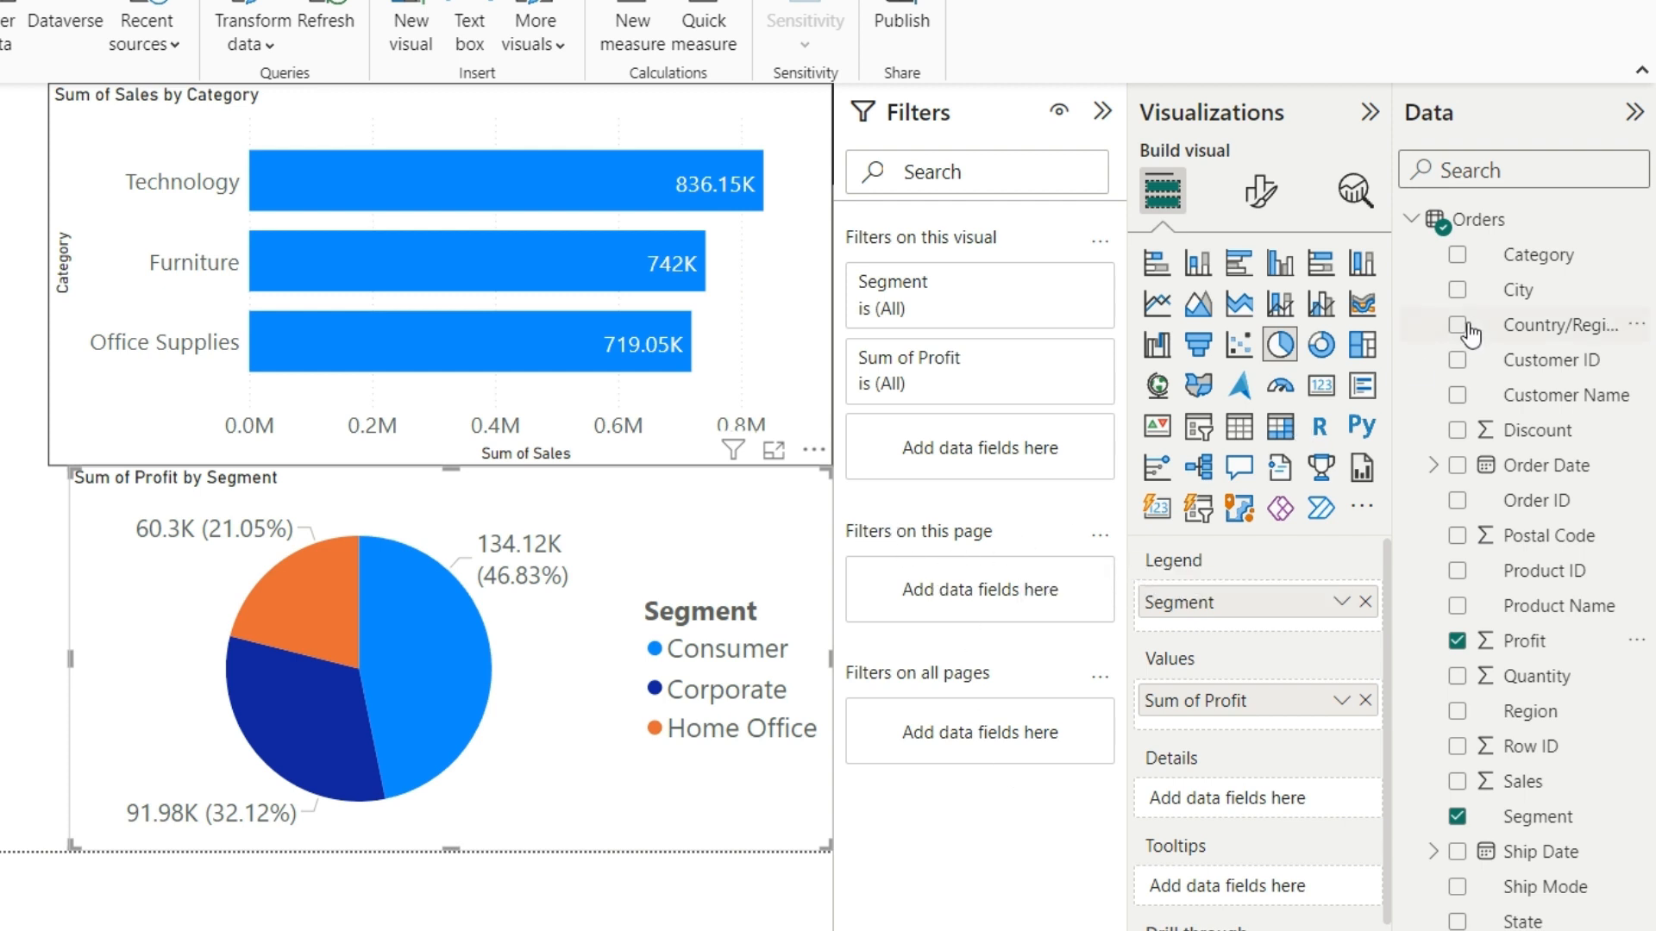
Add City as a page-level filter on Page 1 and toggle the drill-through Keep all filters option
drag(1543, 297, 1026, 584)
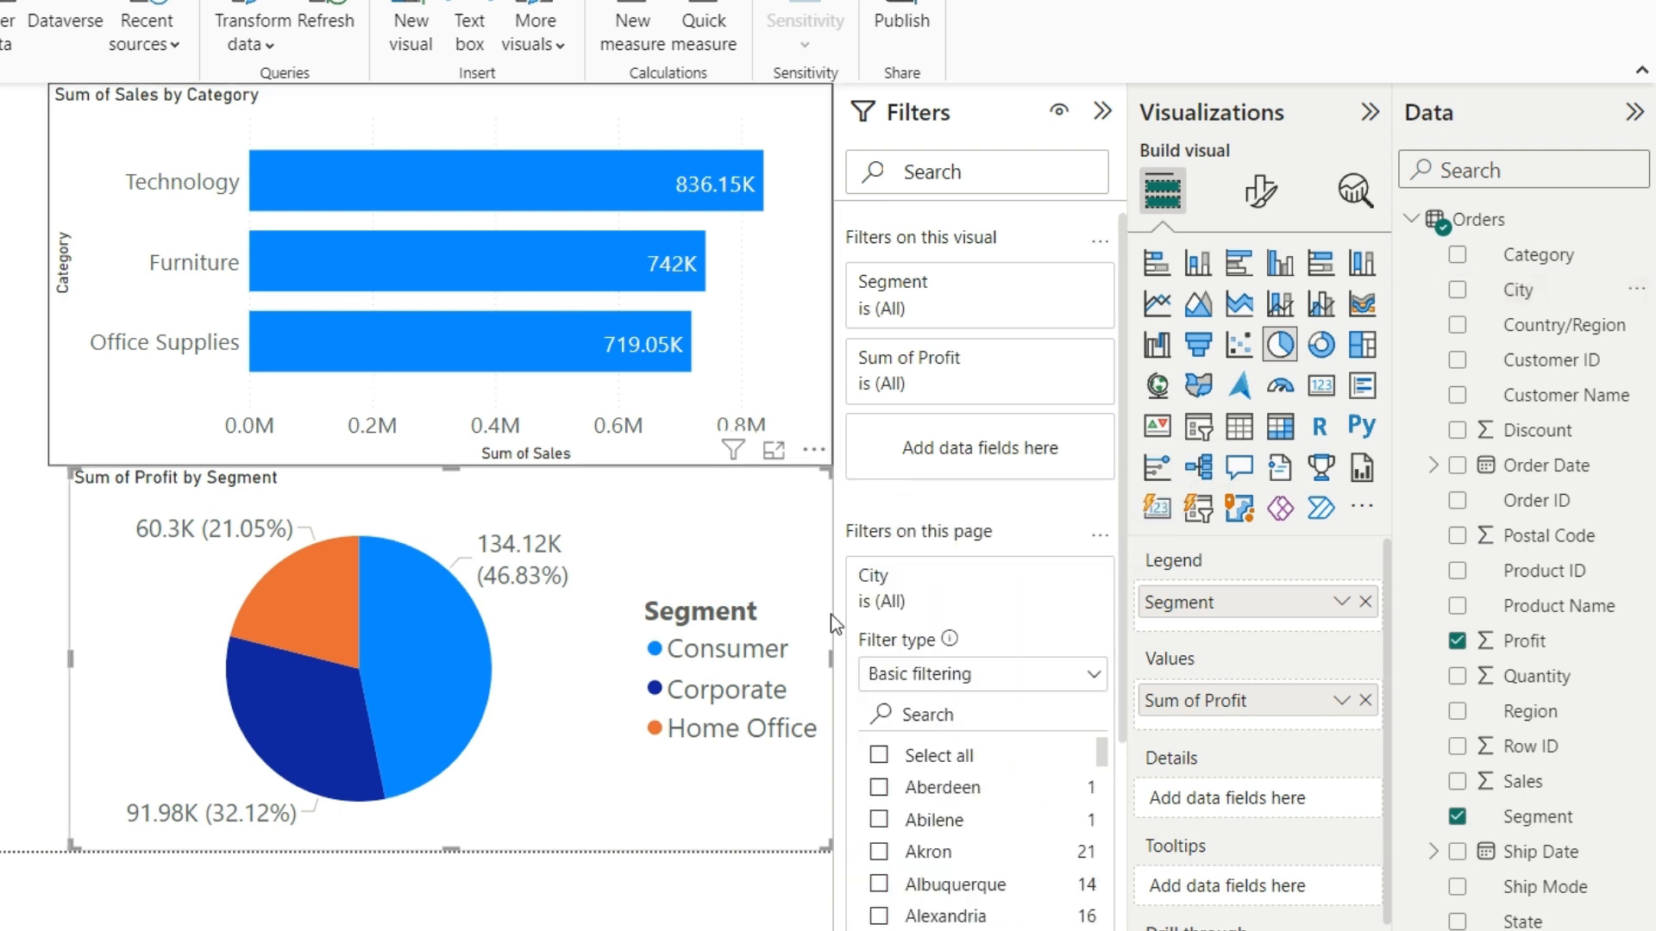
scroll(972, 524, down, 3)
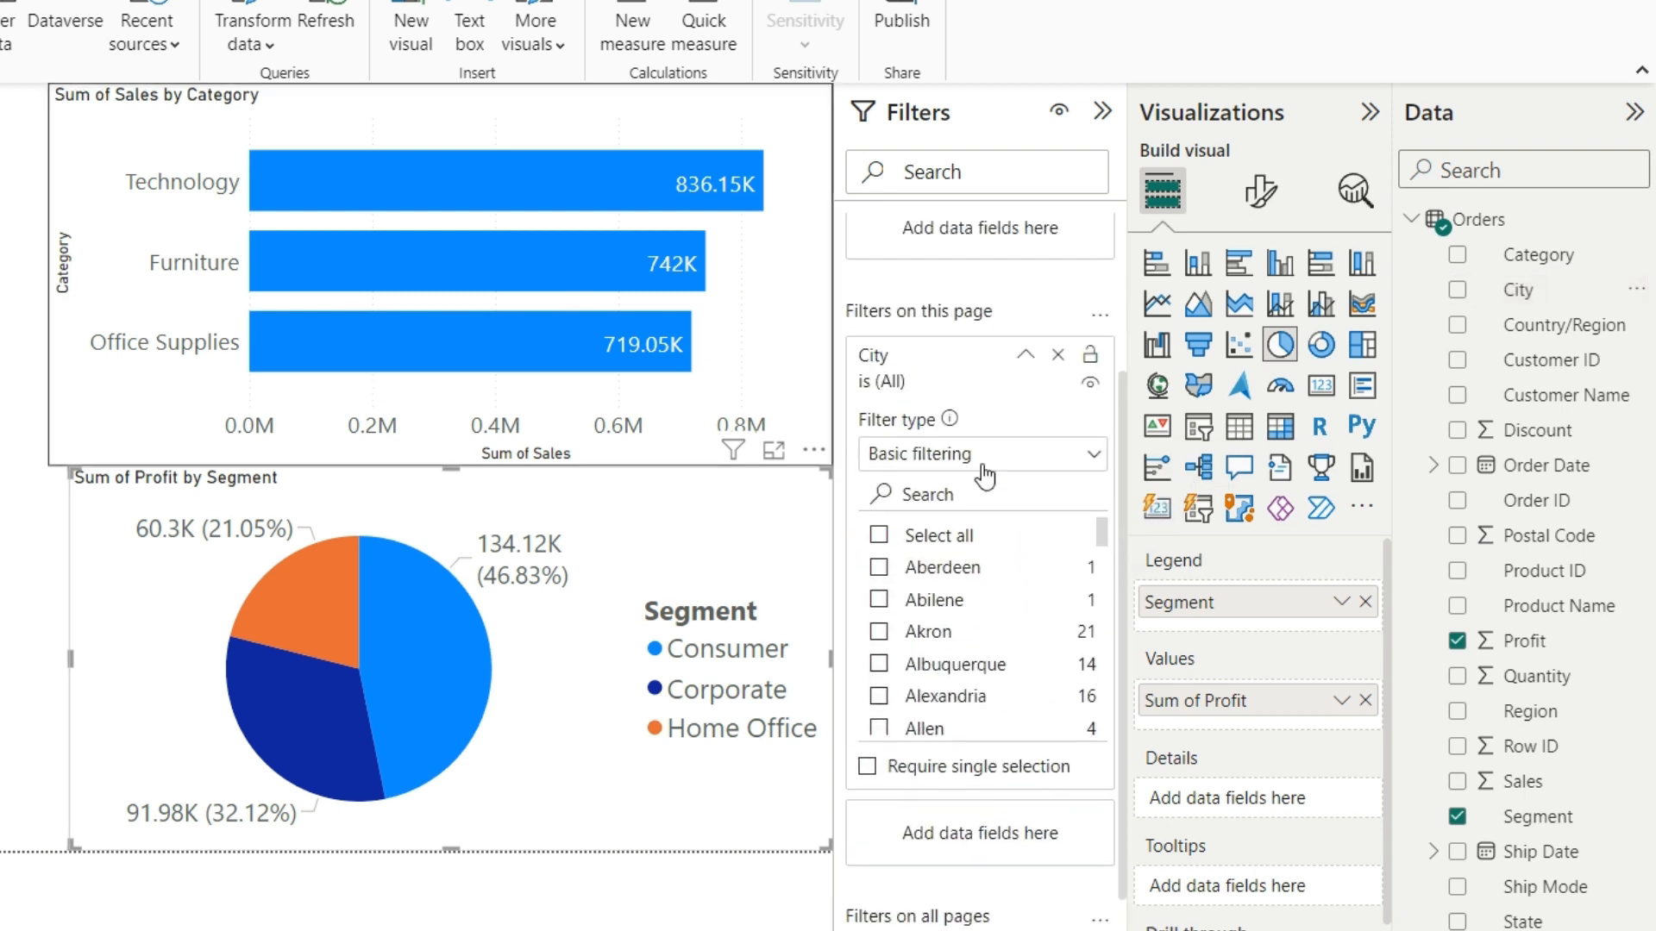
click(1025, 357)
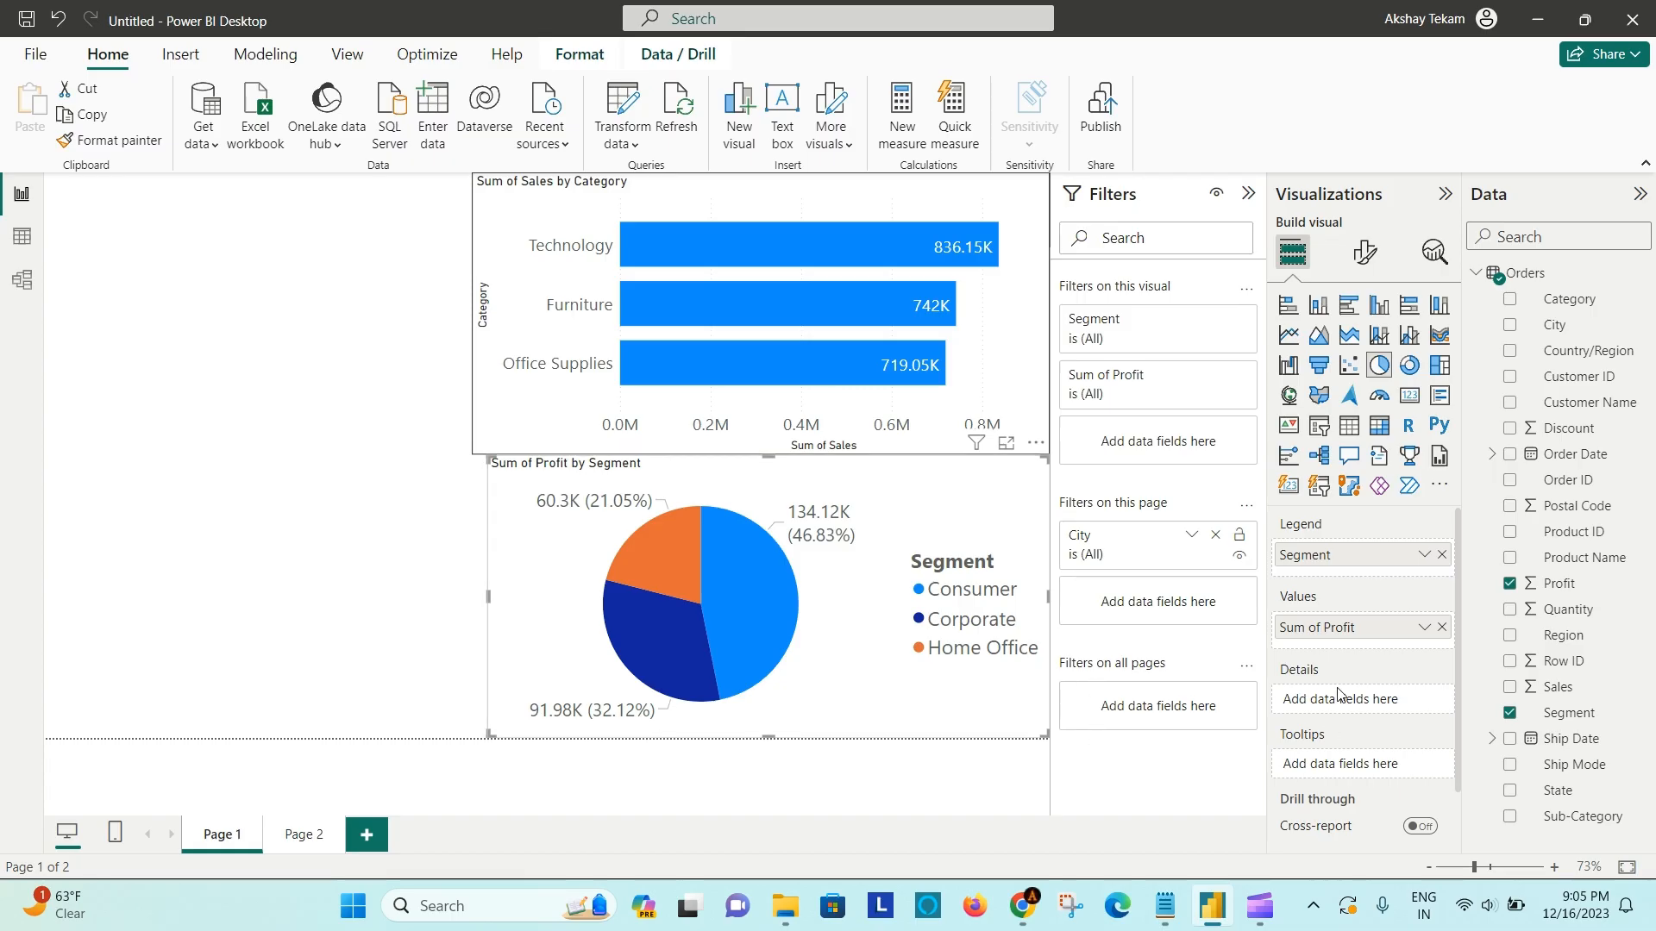
scroll(1337, 695, down, 1)
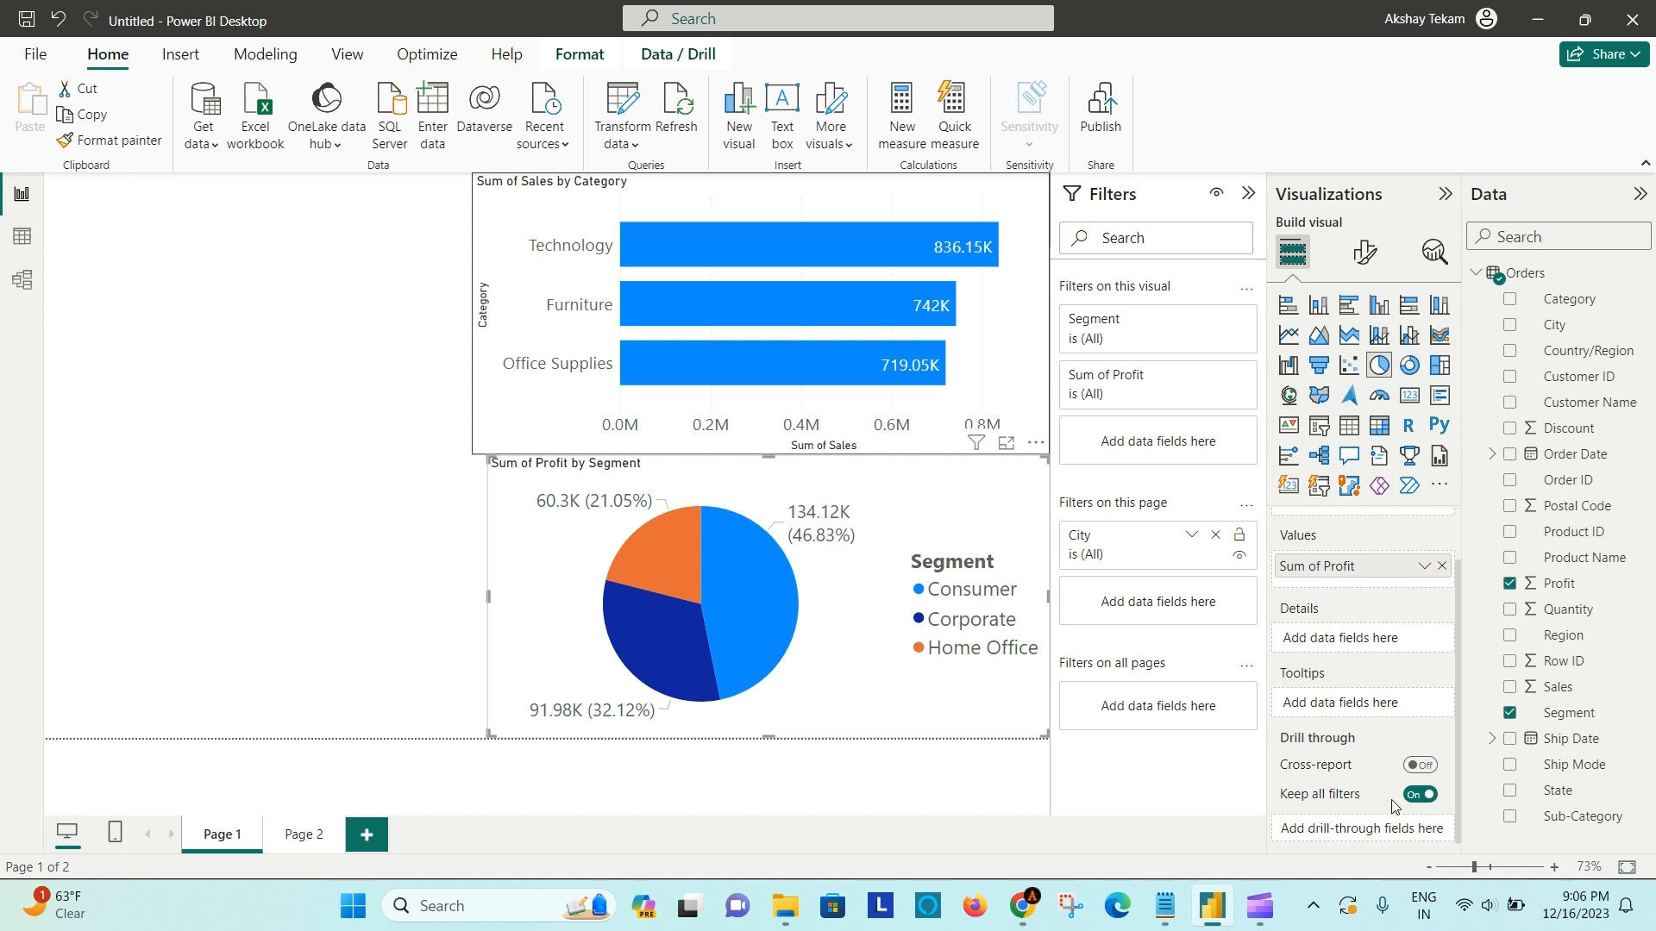
click(1418, 794)
Insert an empty table visual on Page 2, move it toward the filters side of the canvas and enlarge it
click(303, 843)
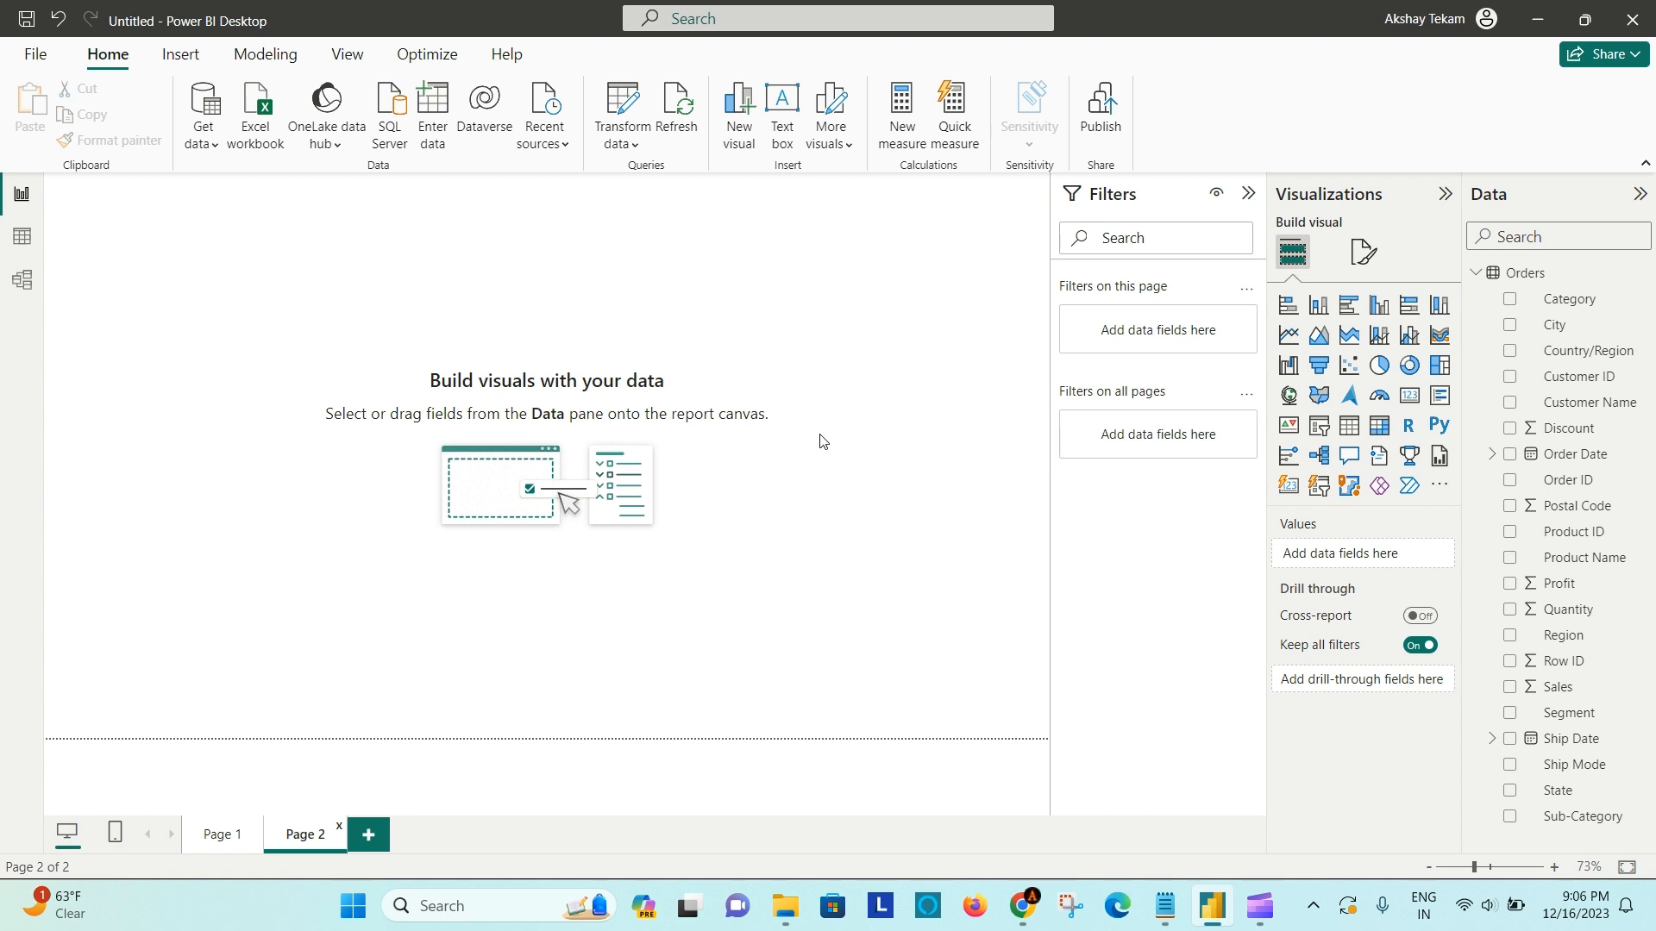
click(1349, 425)
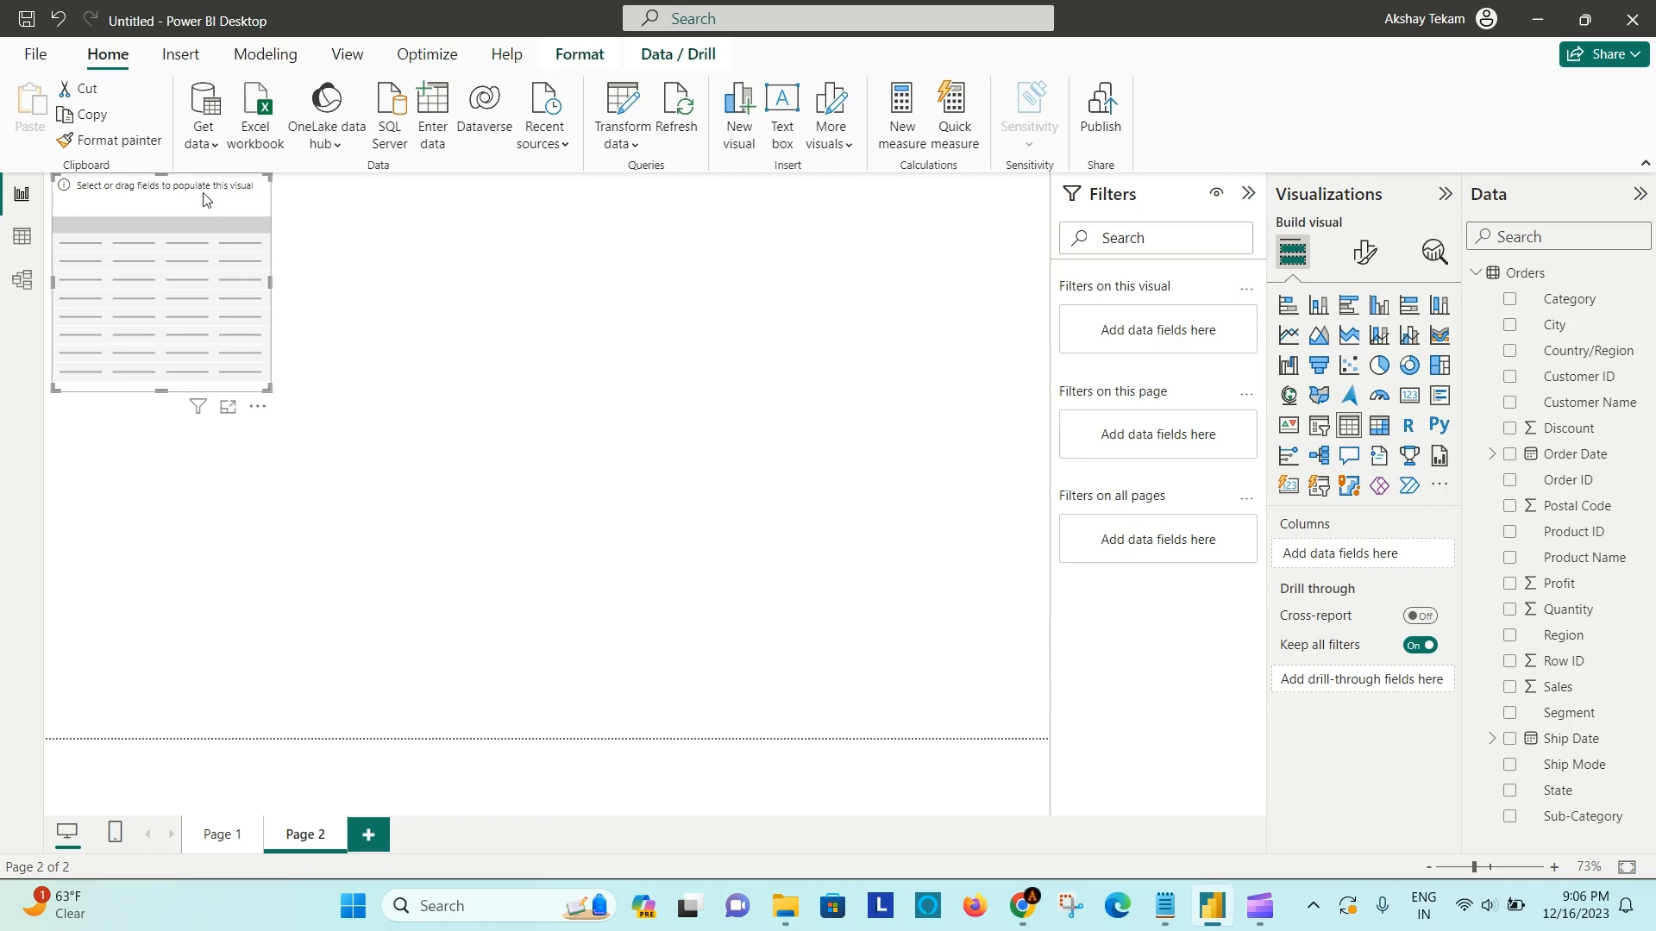
drag(207, 197, 875, 351)
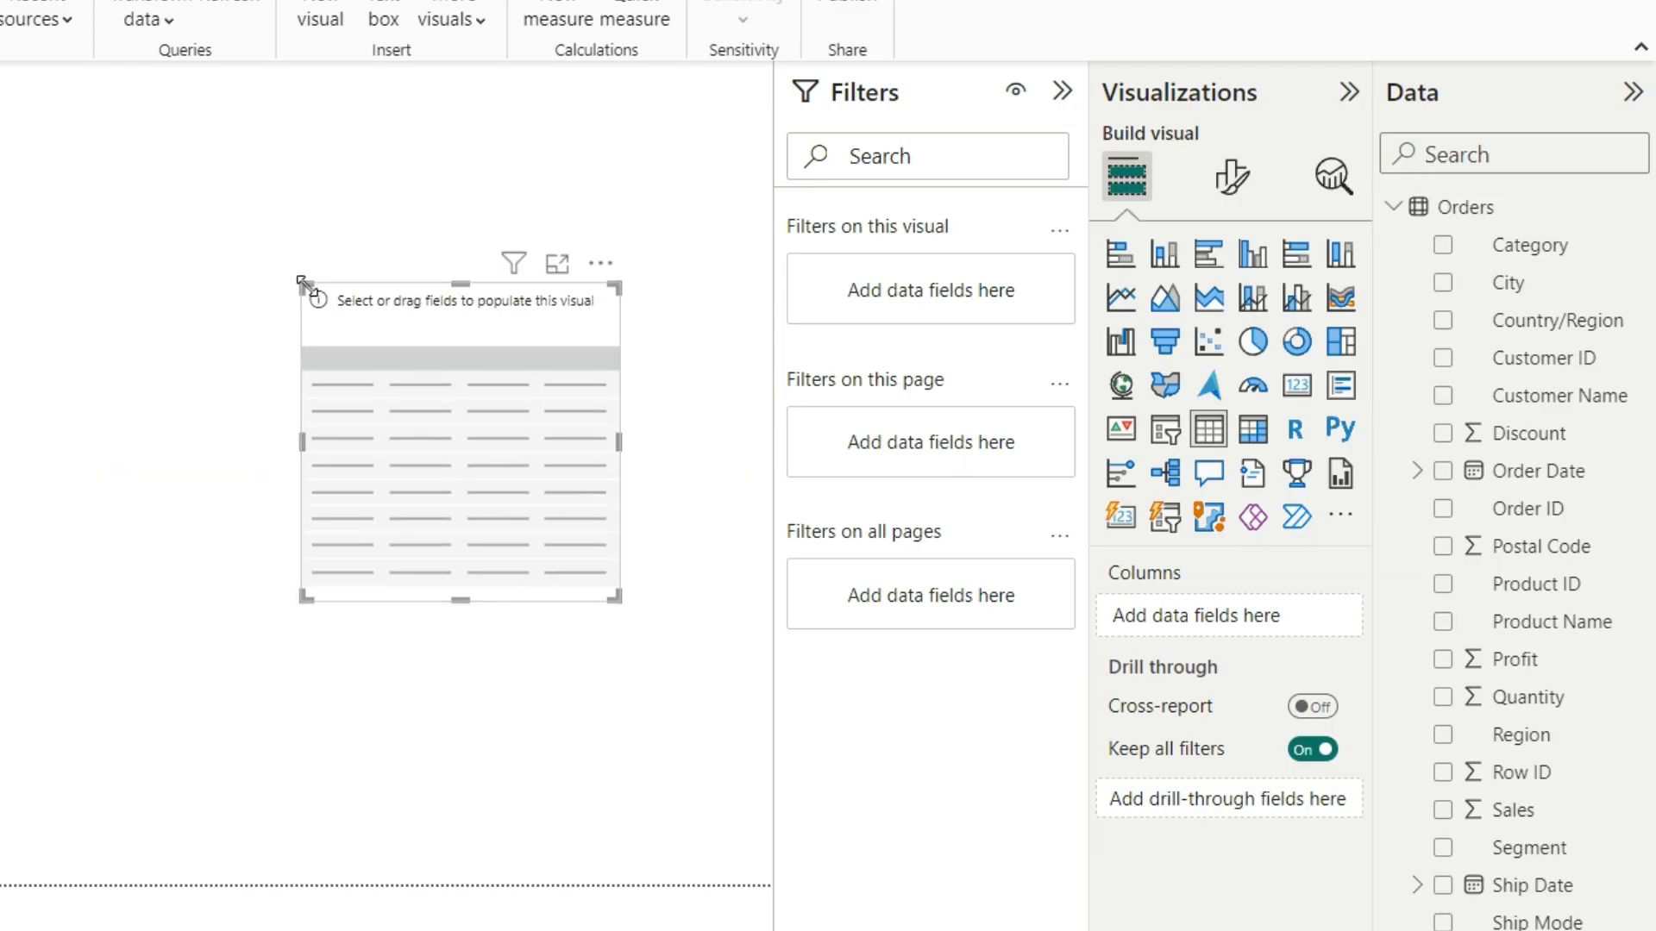
drag(304, 286, 65, 203)
drag(348, 352, 385, 387)
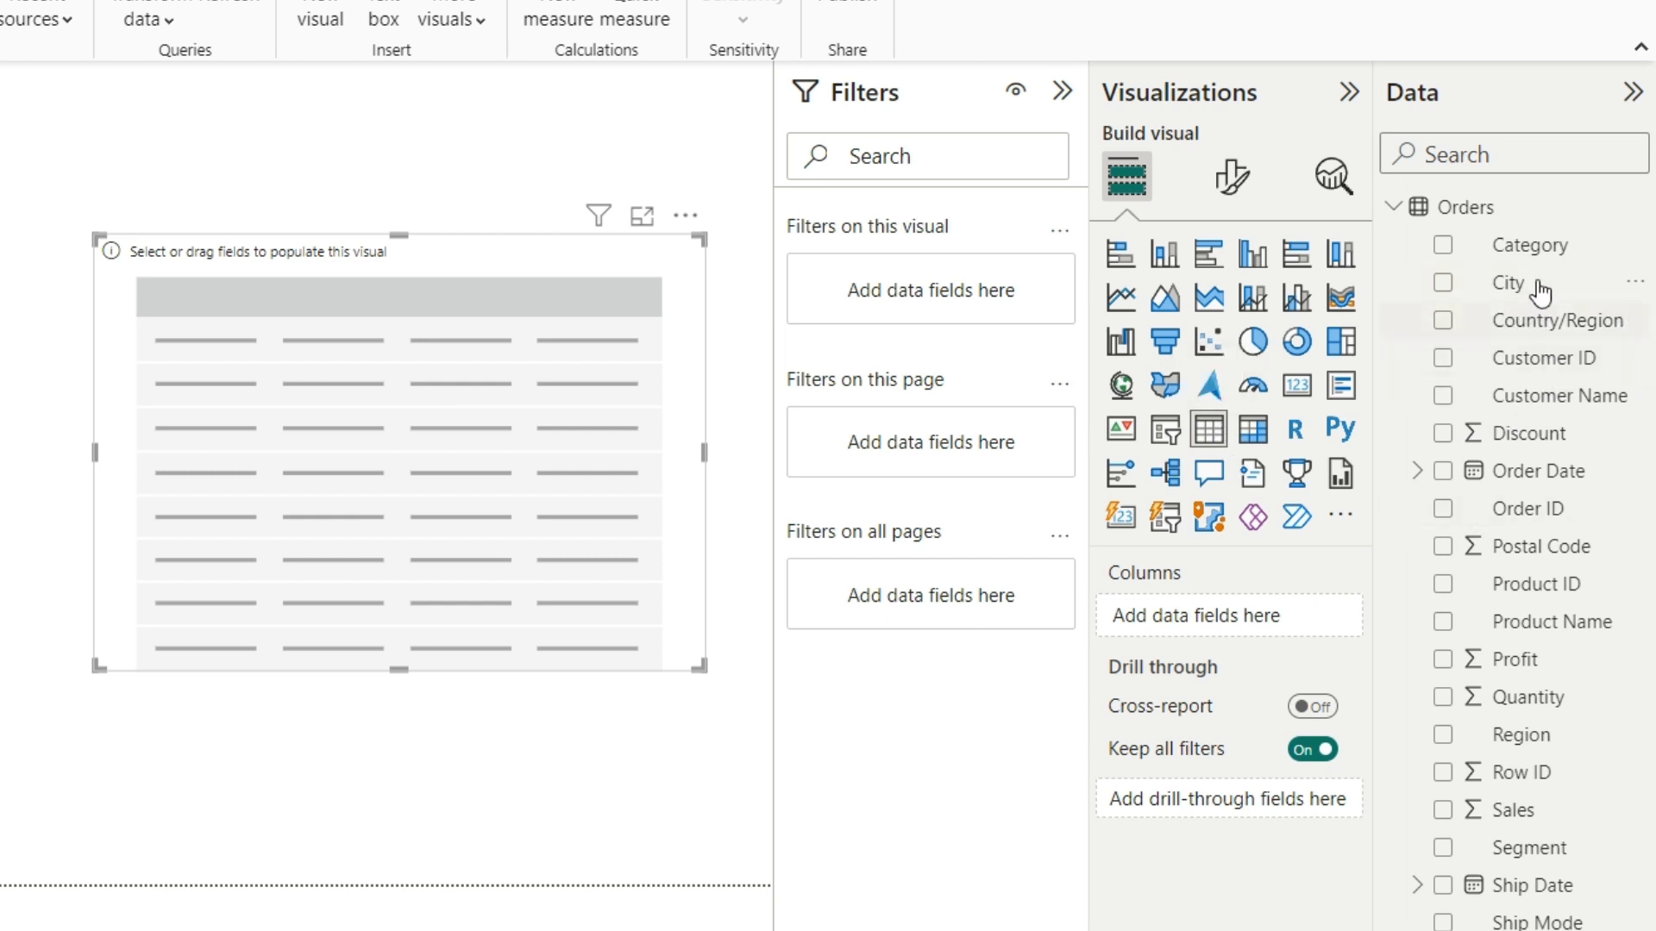
Fill the Page 2 table with the Category, City and Sales fields from Orders
drag(1518, 244, 472, 421)
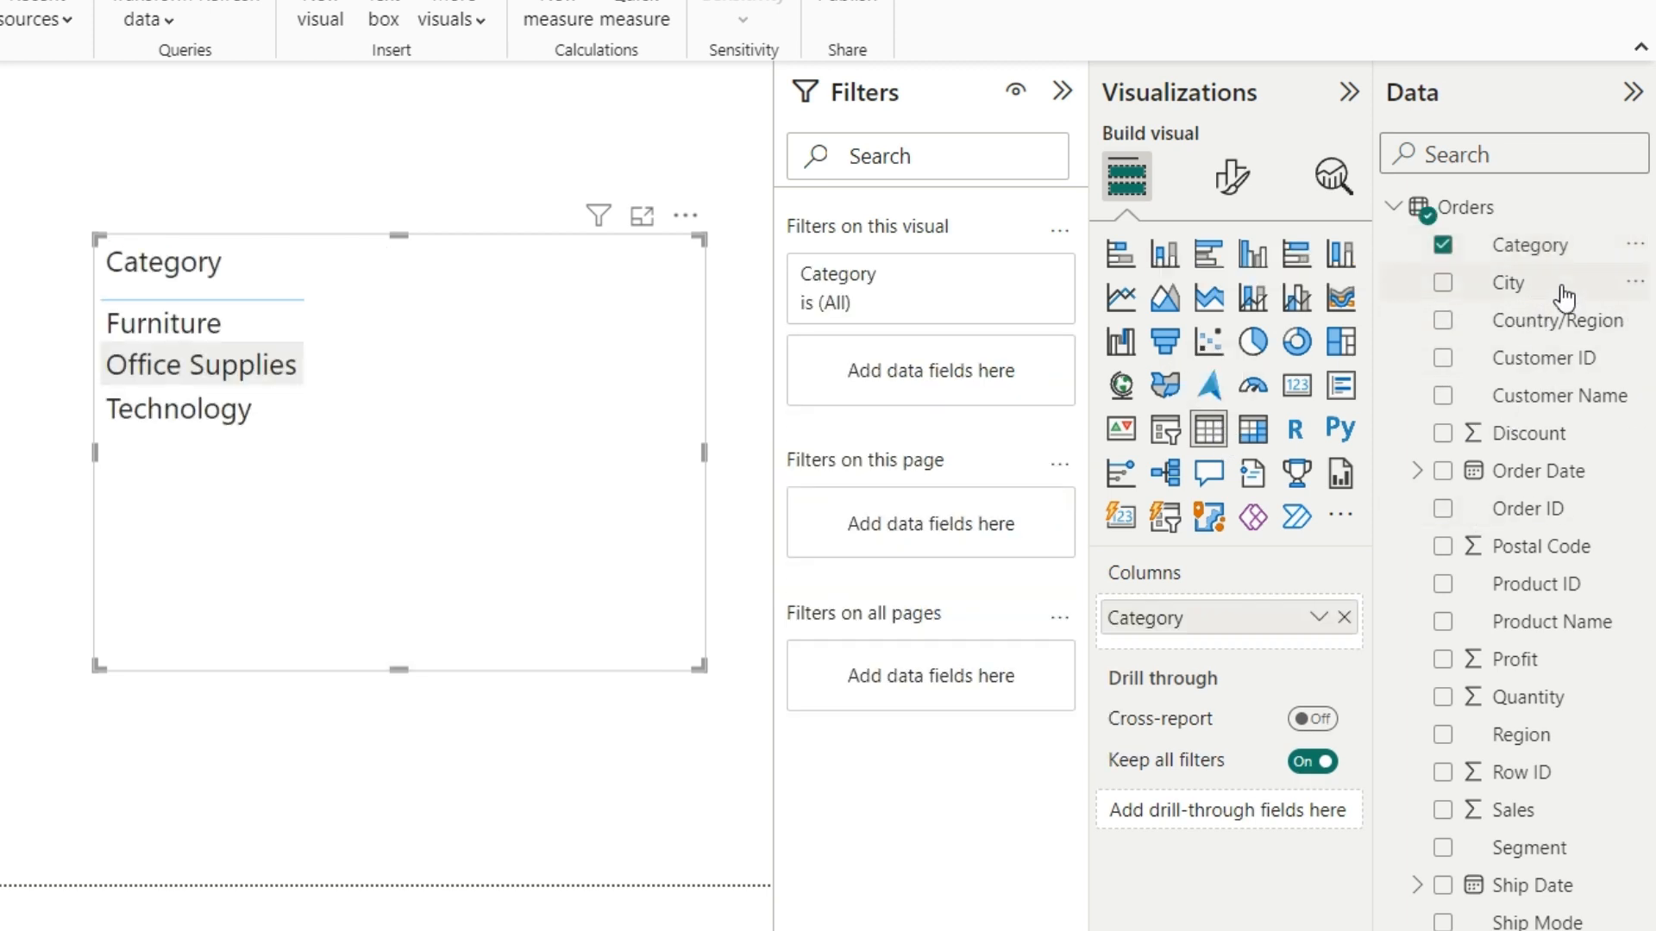
drag(1567, 288, 507, 466)
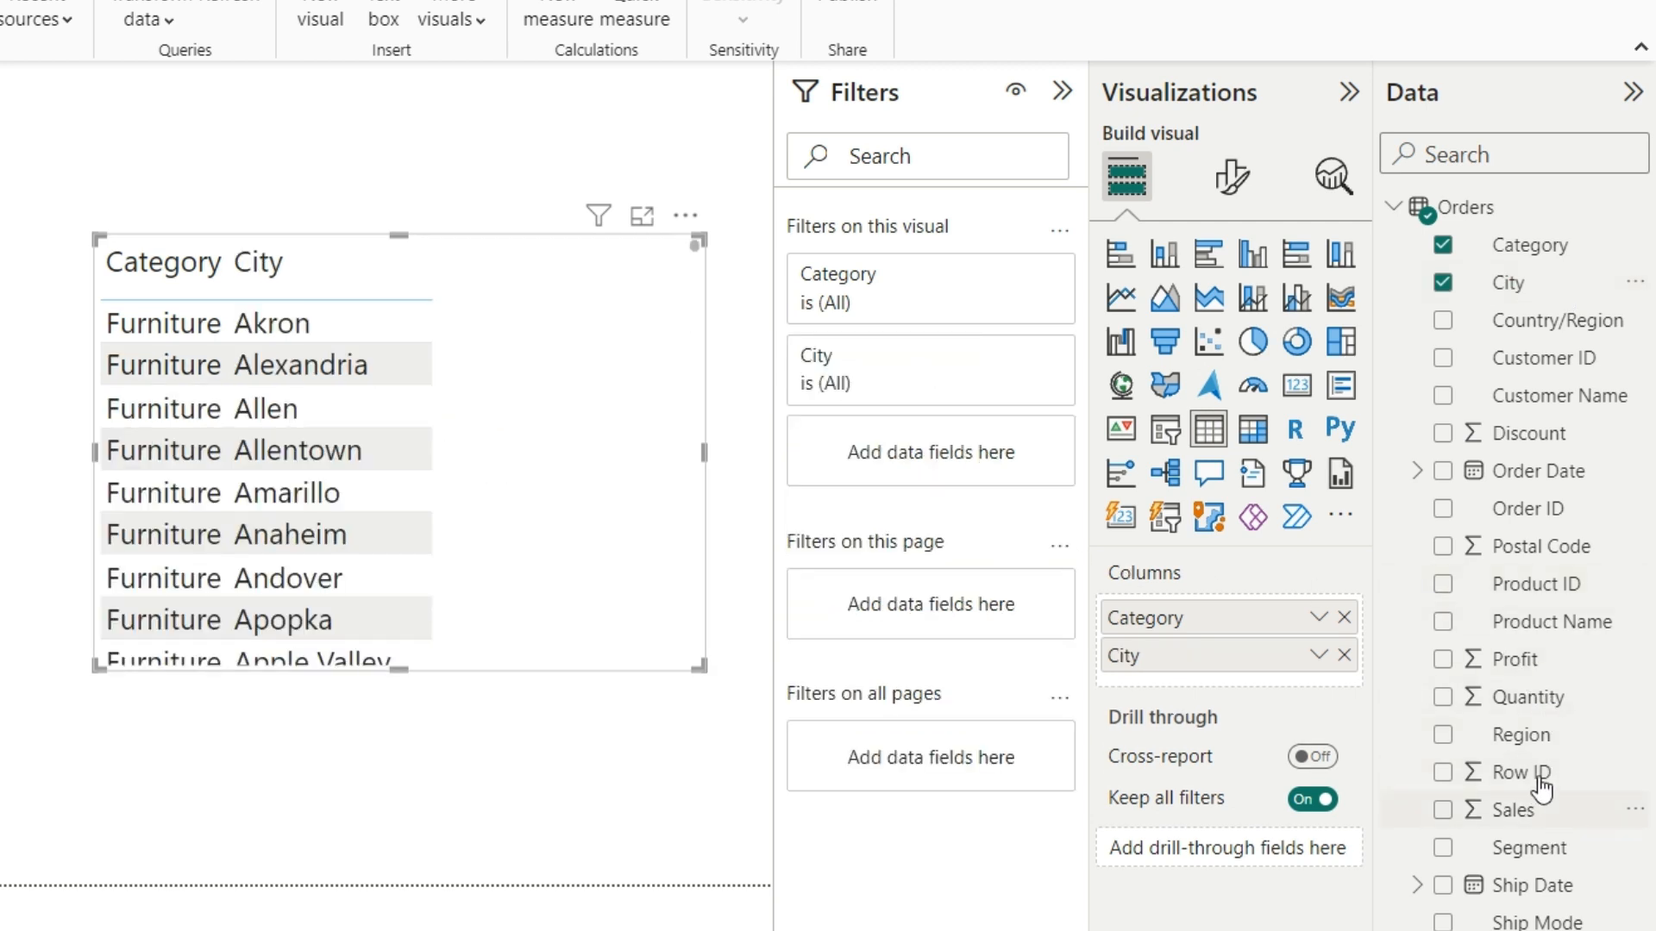
drag(1570, 823, 680, 466)
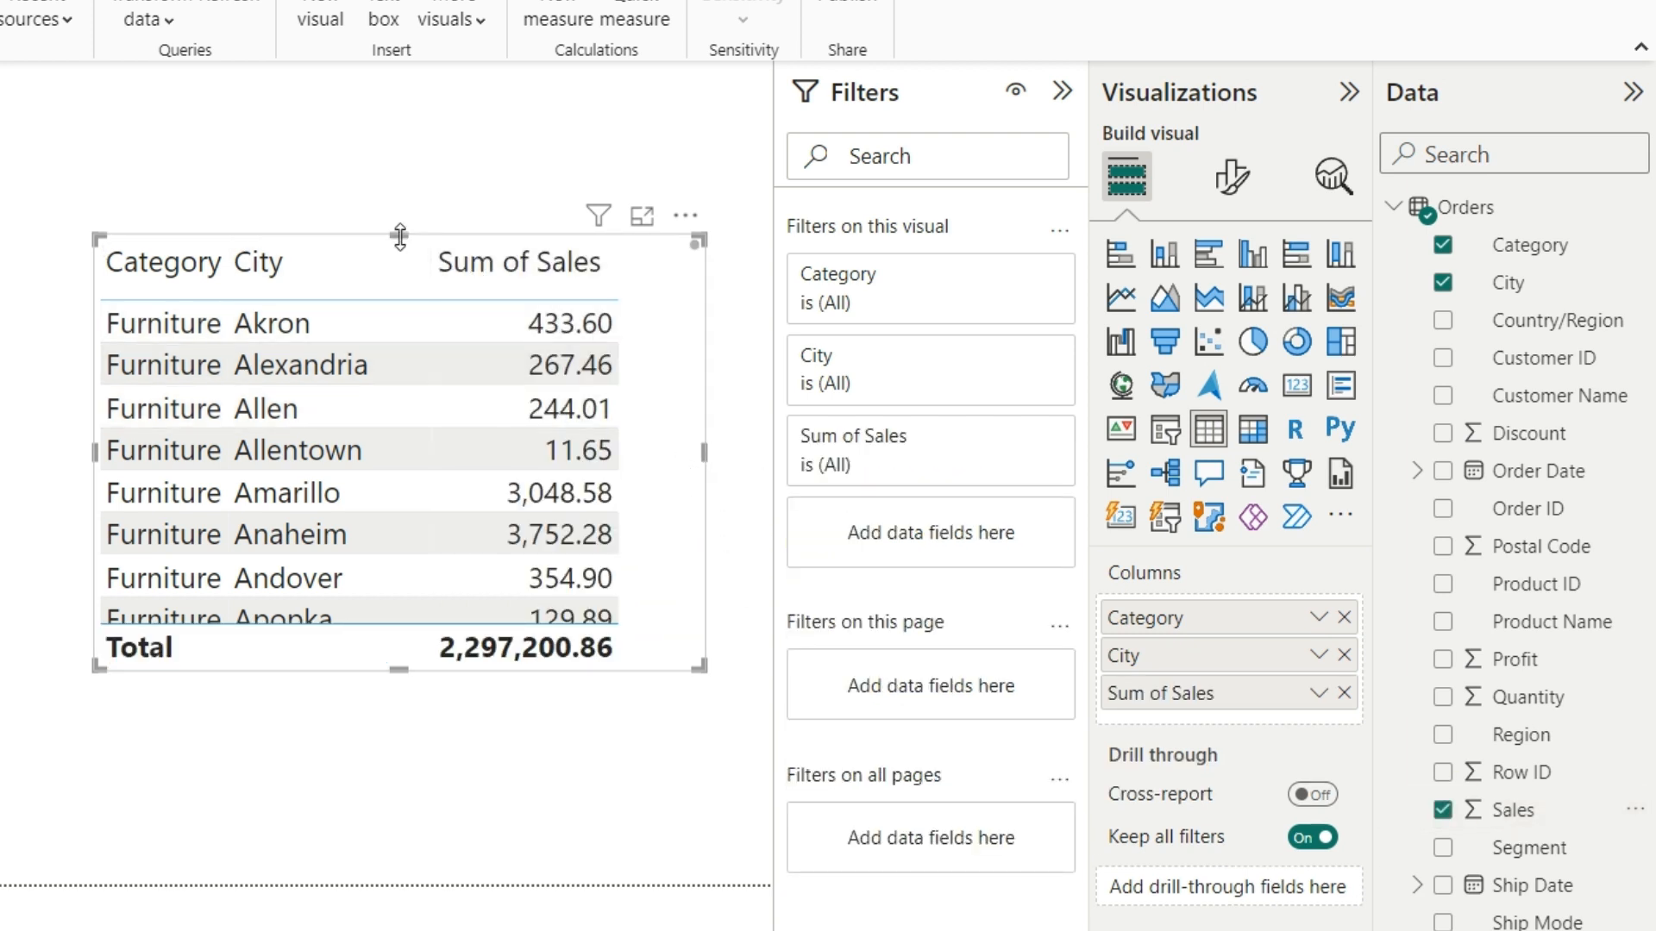
Enlarge the table in height and width up to the page edges and widen its Category column
drag(399, 234, 433, 111)
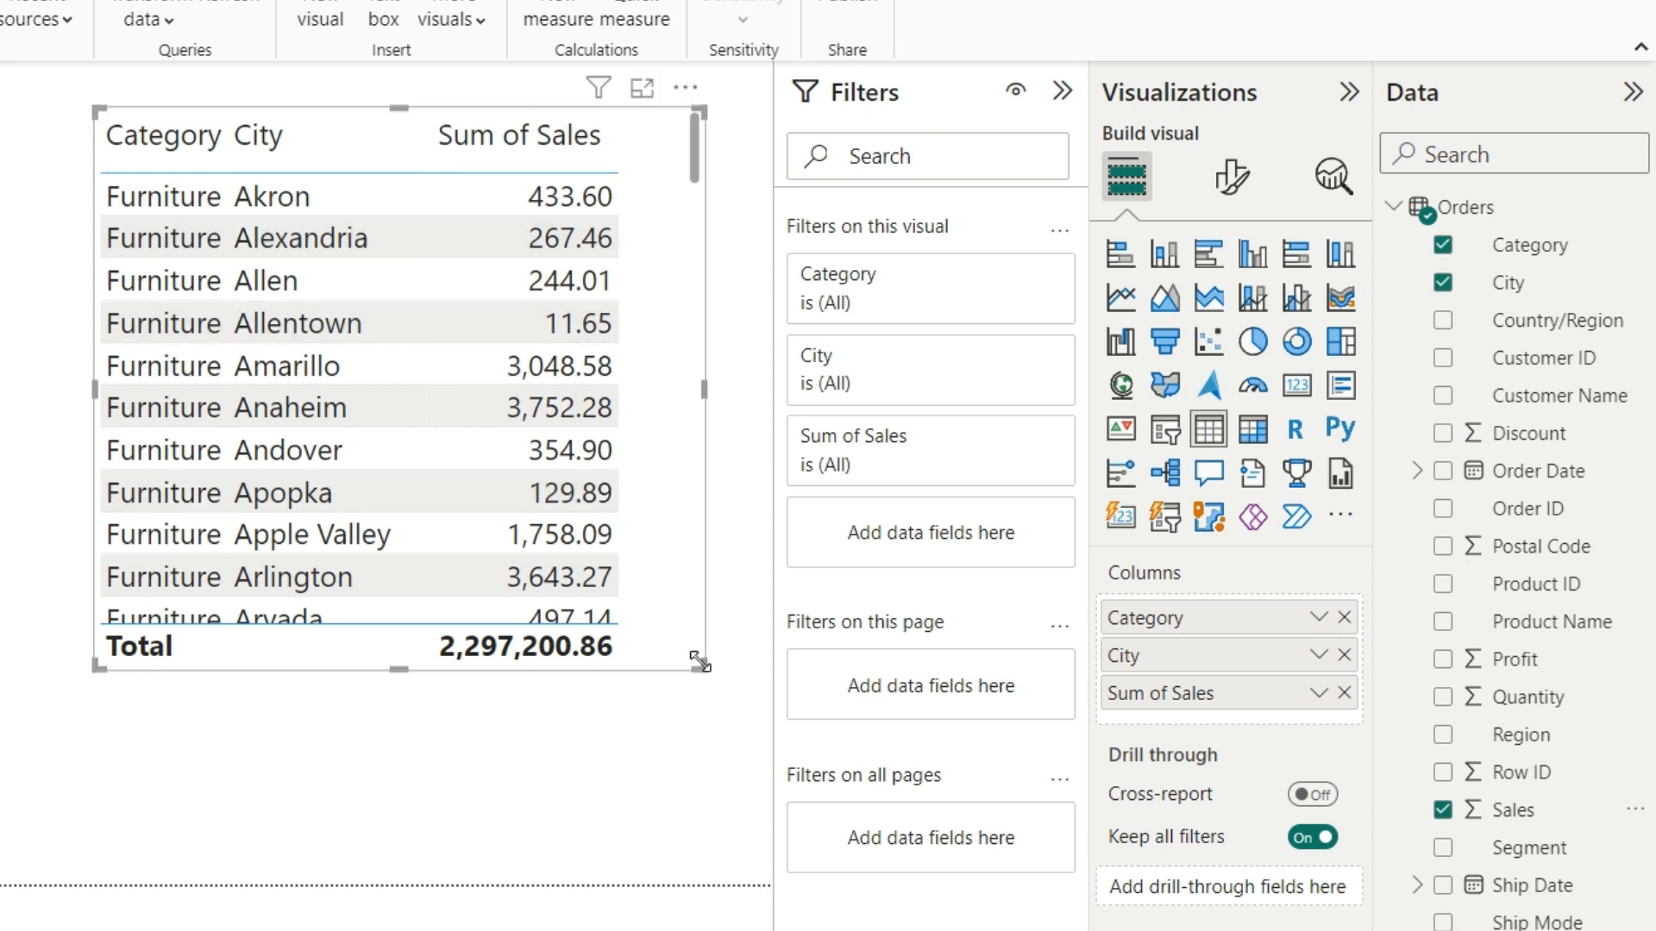
drag(700, 668, 770, 679)
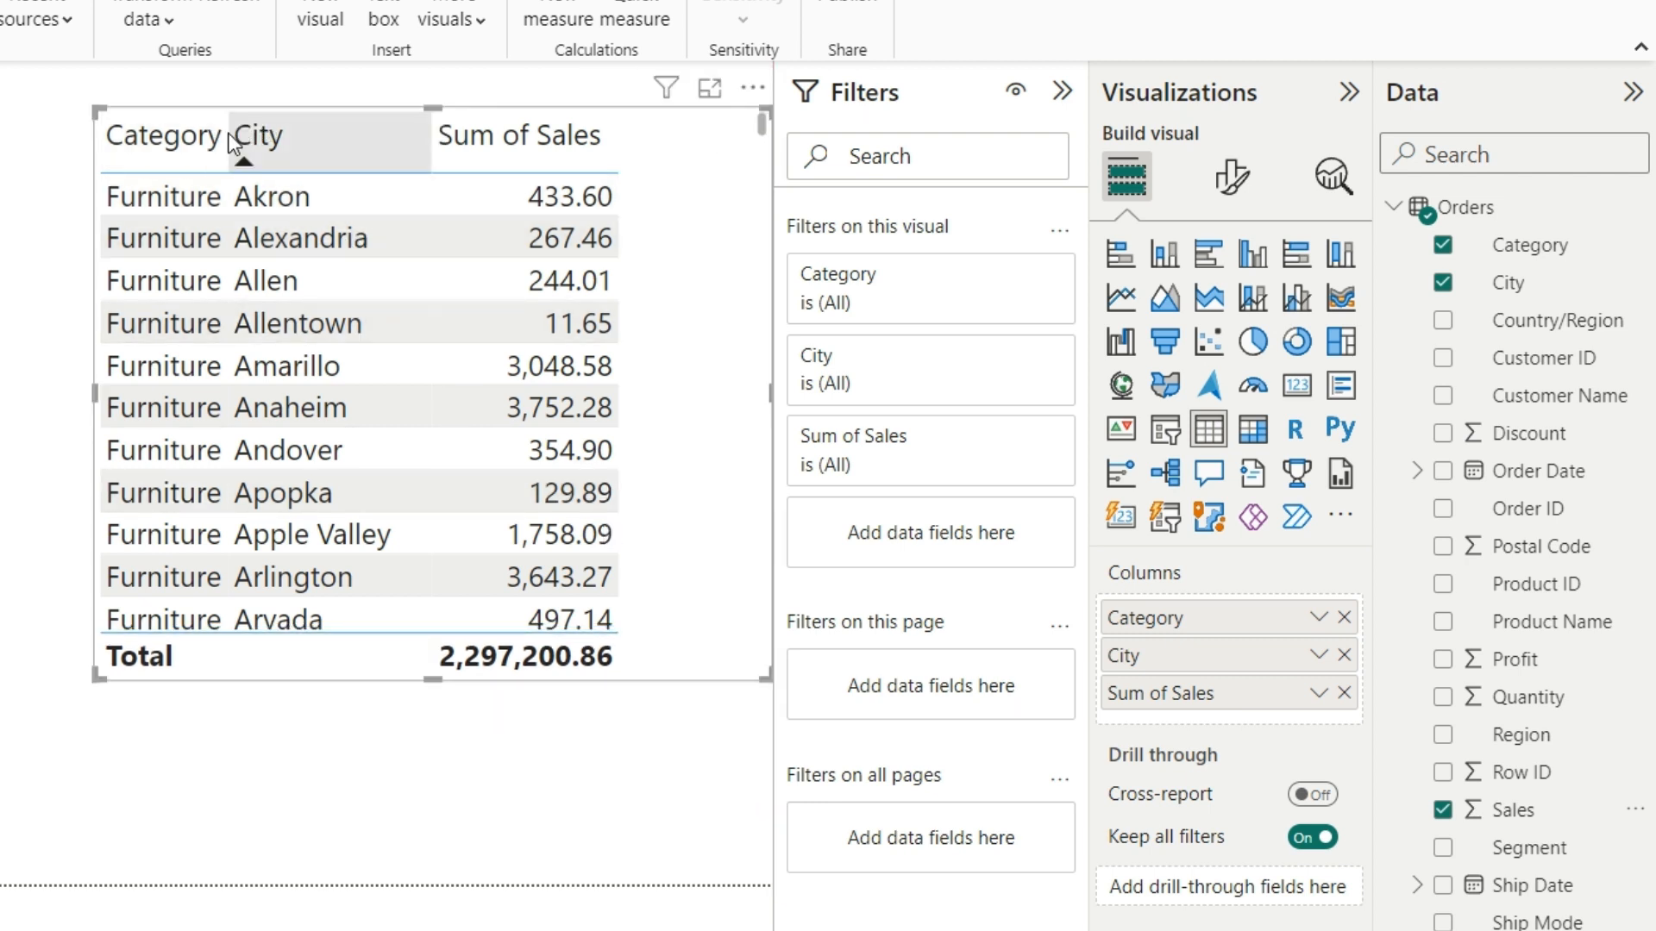
drag(226, 136, 276, 136)
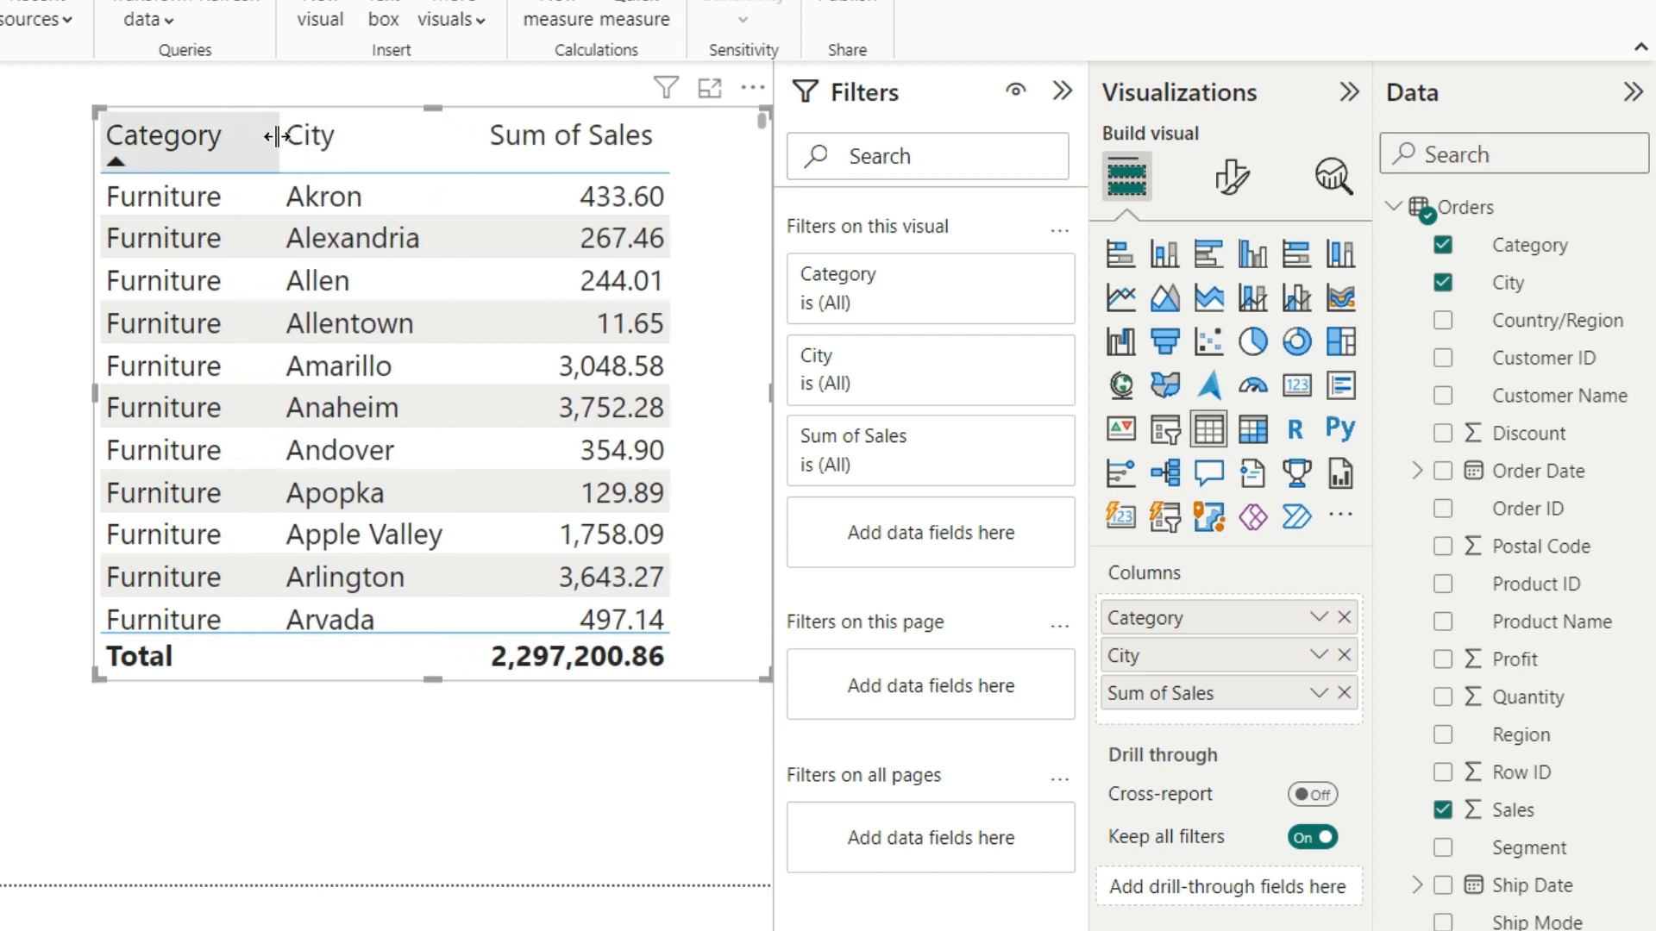
drag(439, 108, 455, 50)
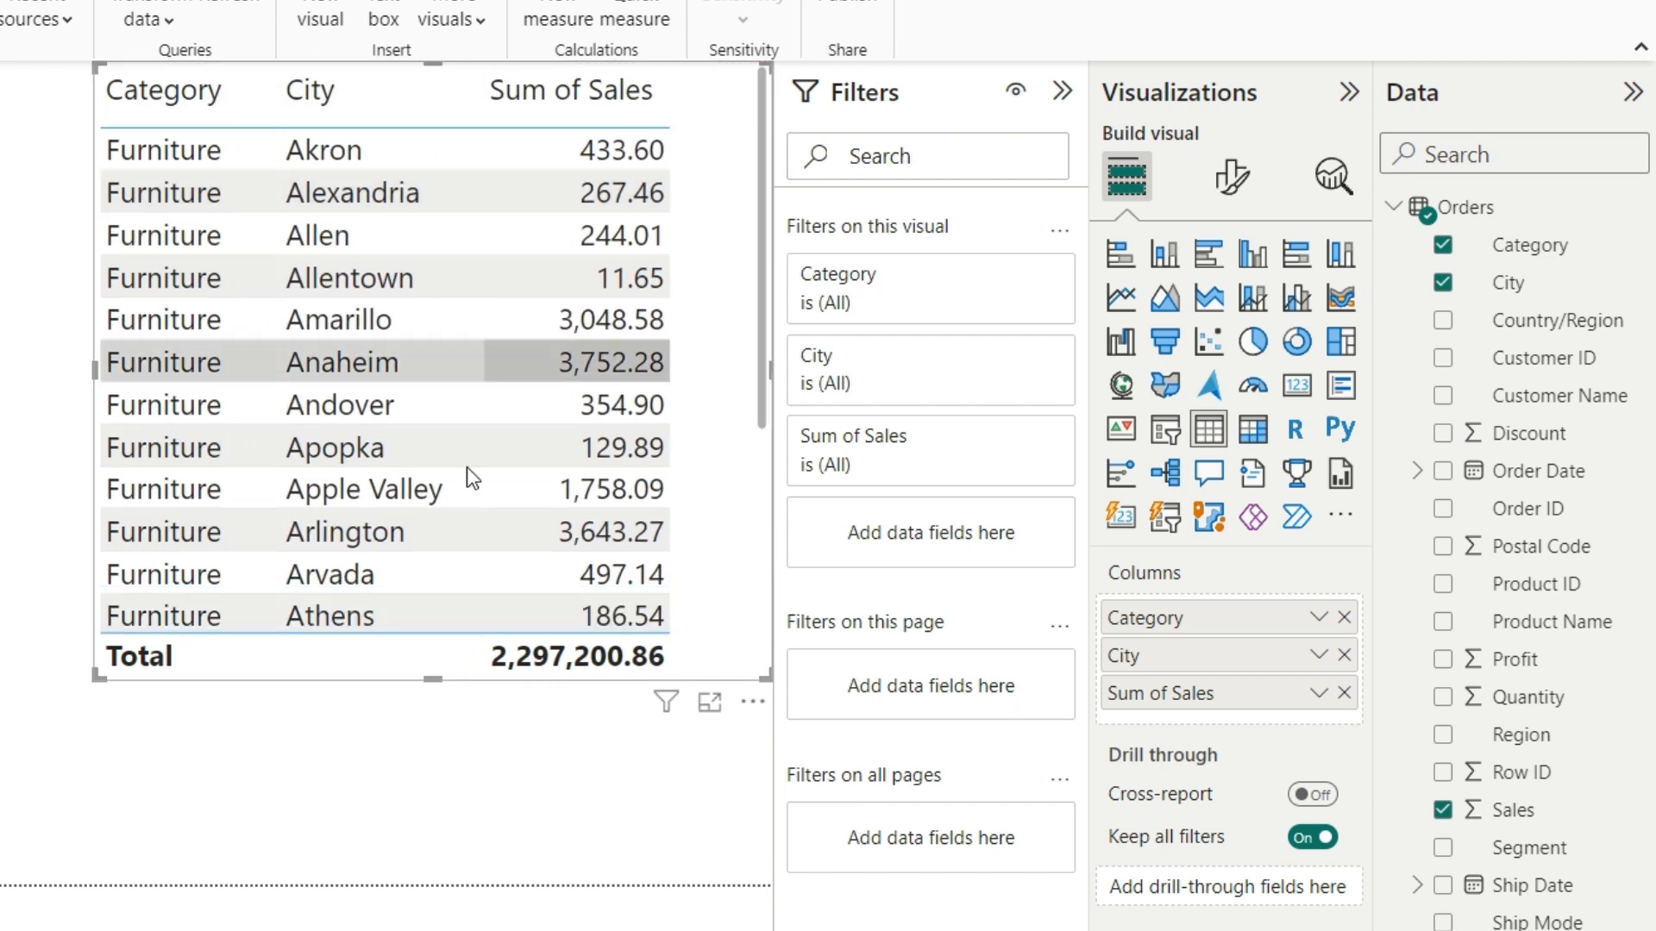
drag(433, 680, 436, 804)
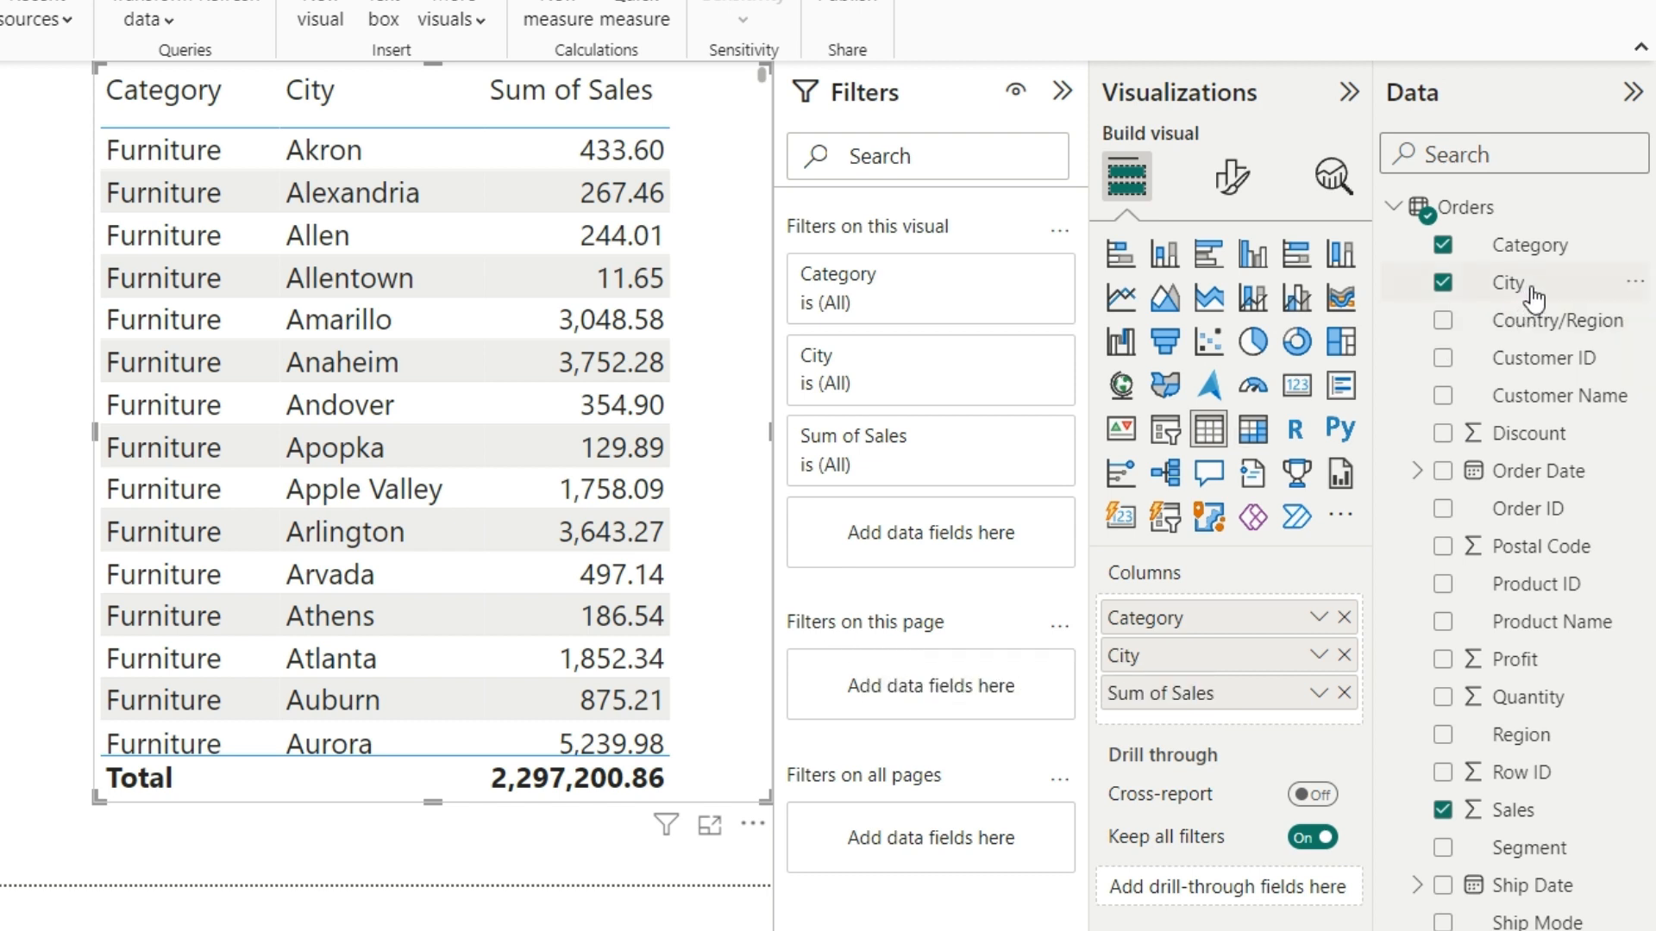
Add City as a page-level filter on Page 2 and Category as the page's drill-through field
drag(1534, 299, 948, 712)
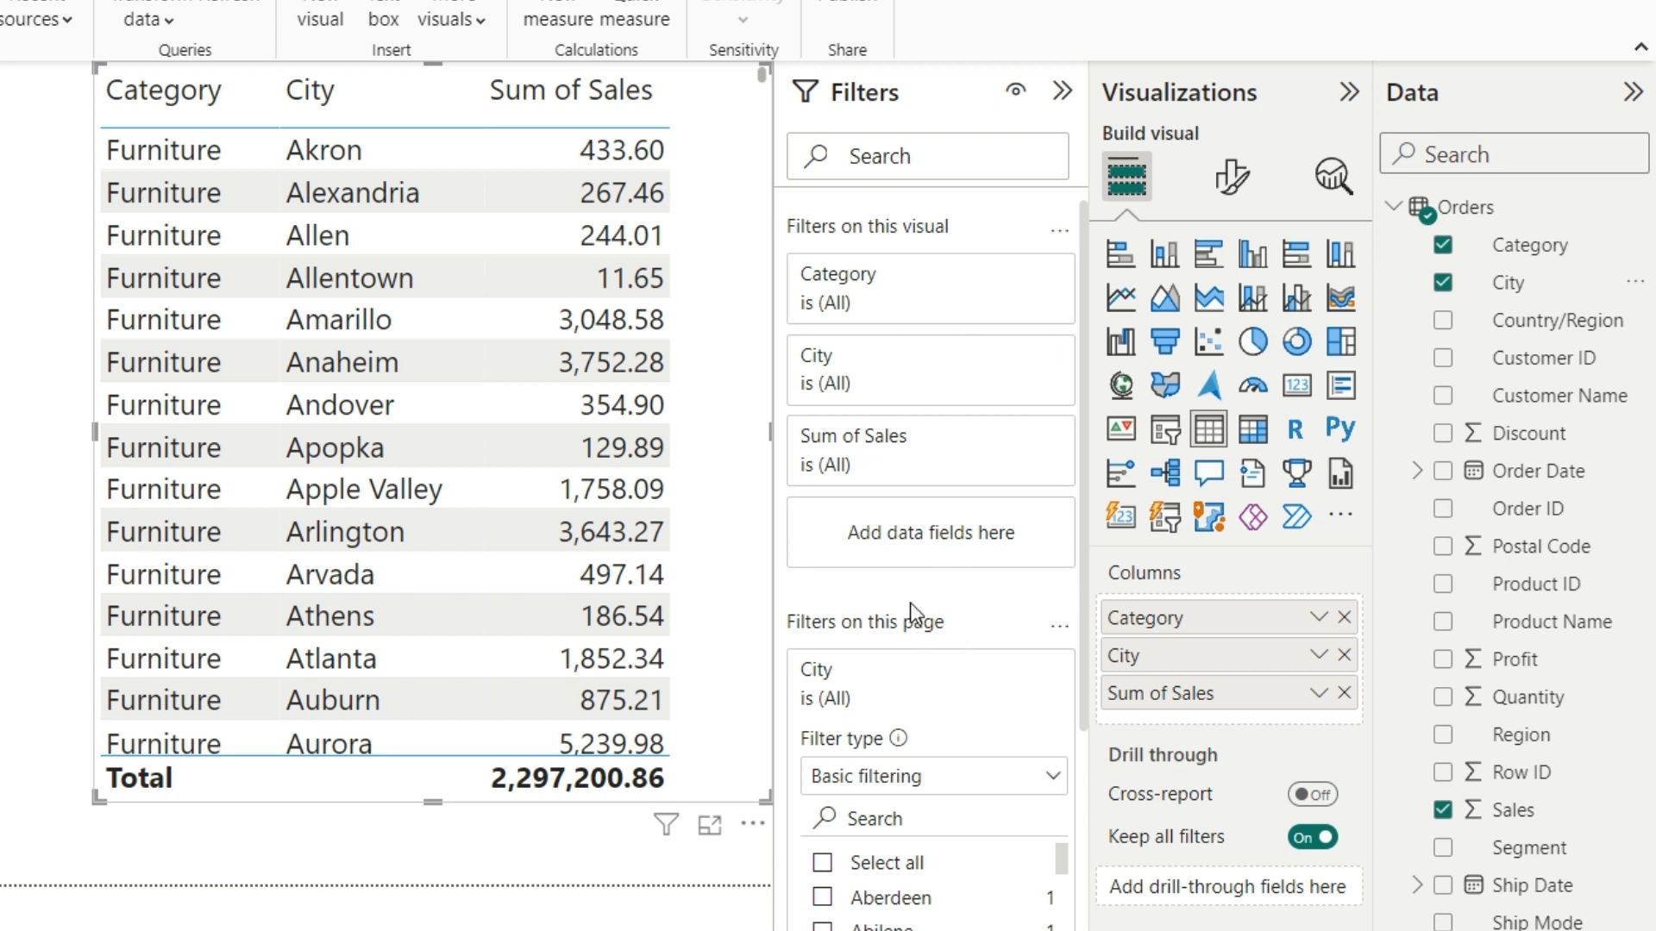
scroll(923, 603, down, 3)
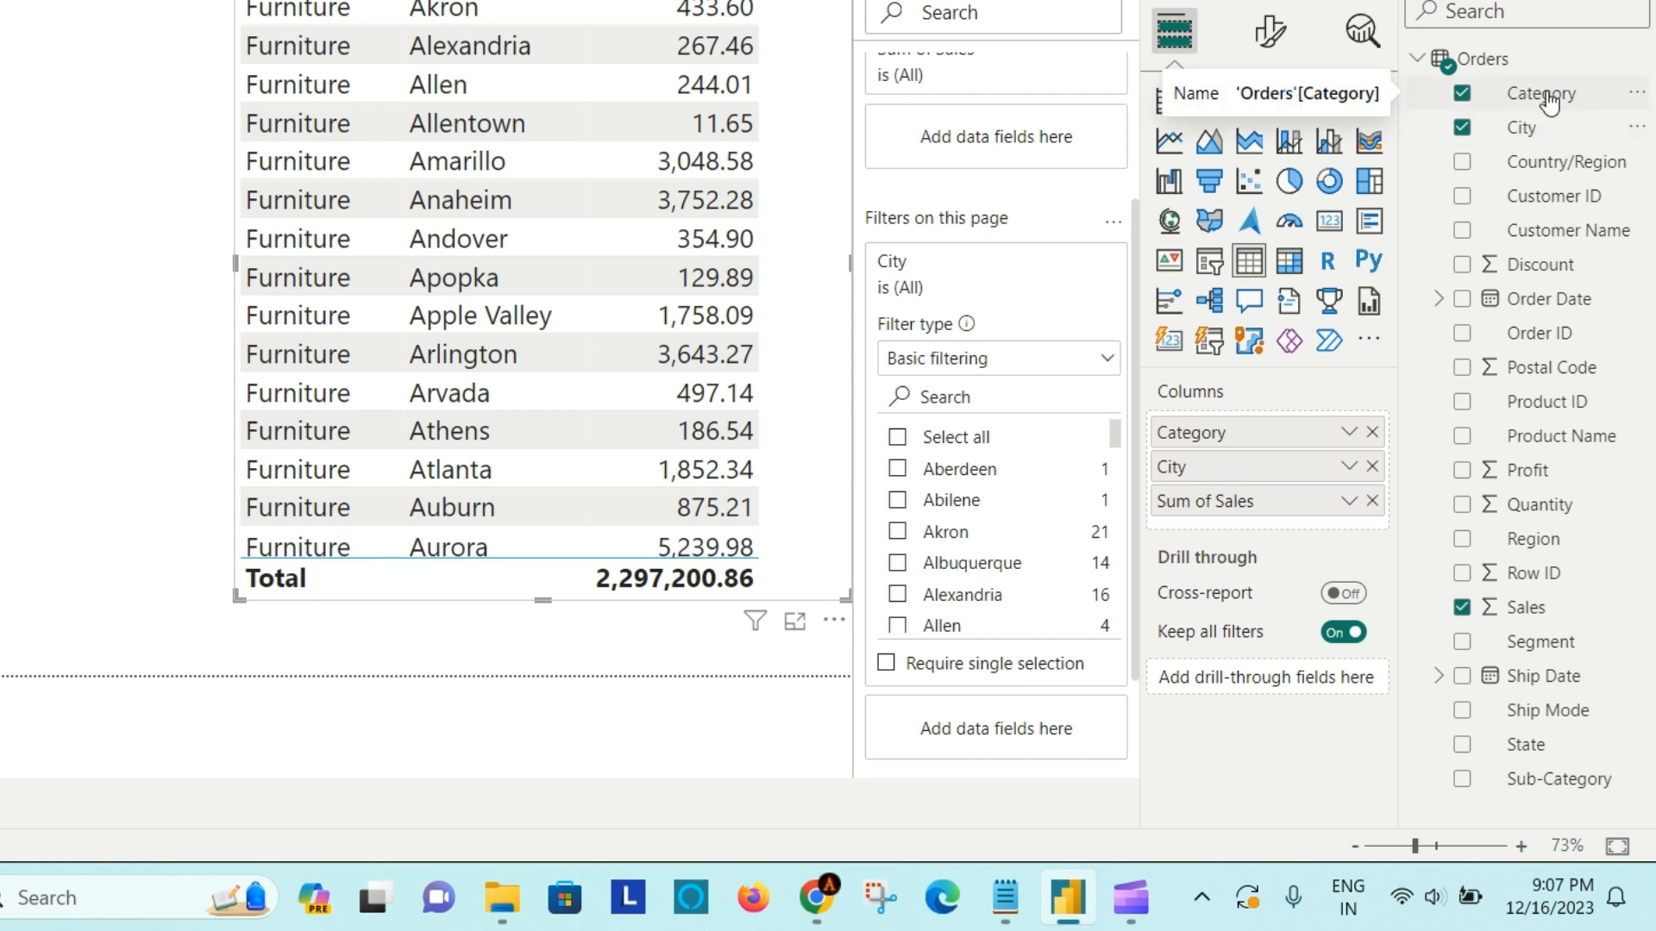
drag(1550, 101, 1283, 687)
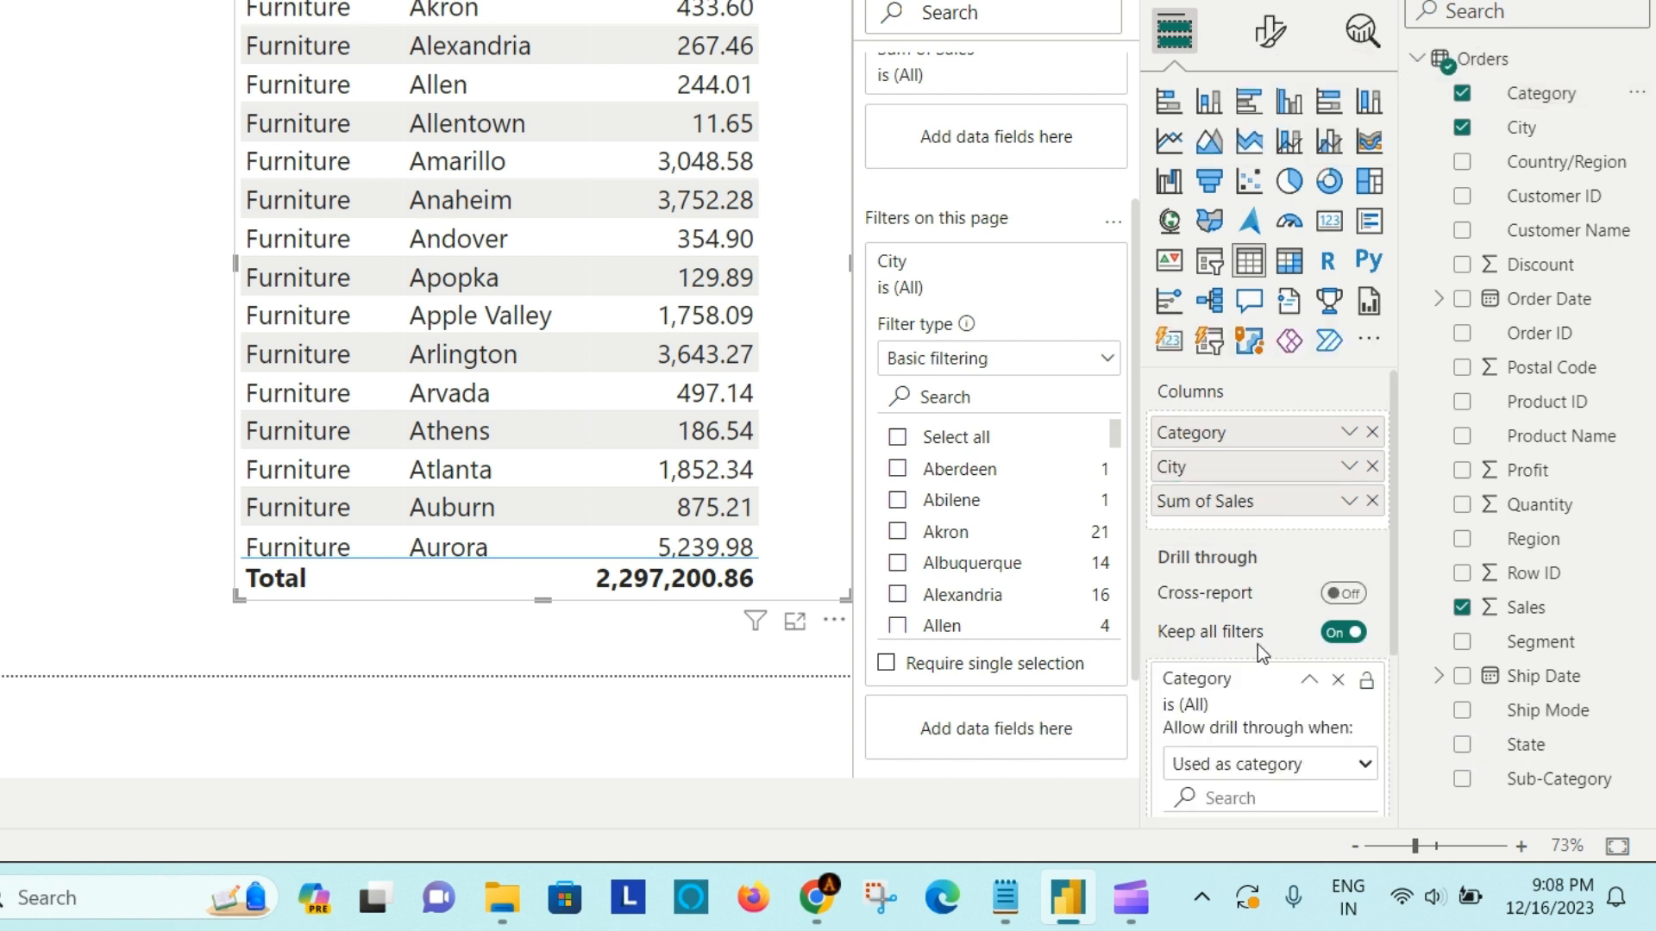
scroll(1223, 628, down, 3)
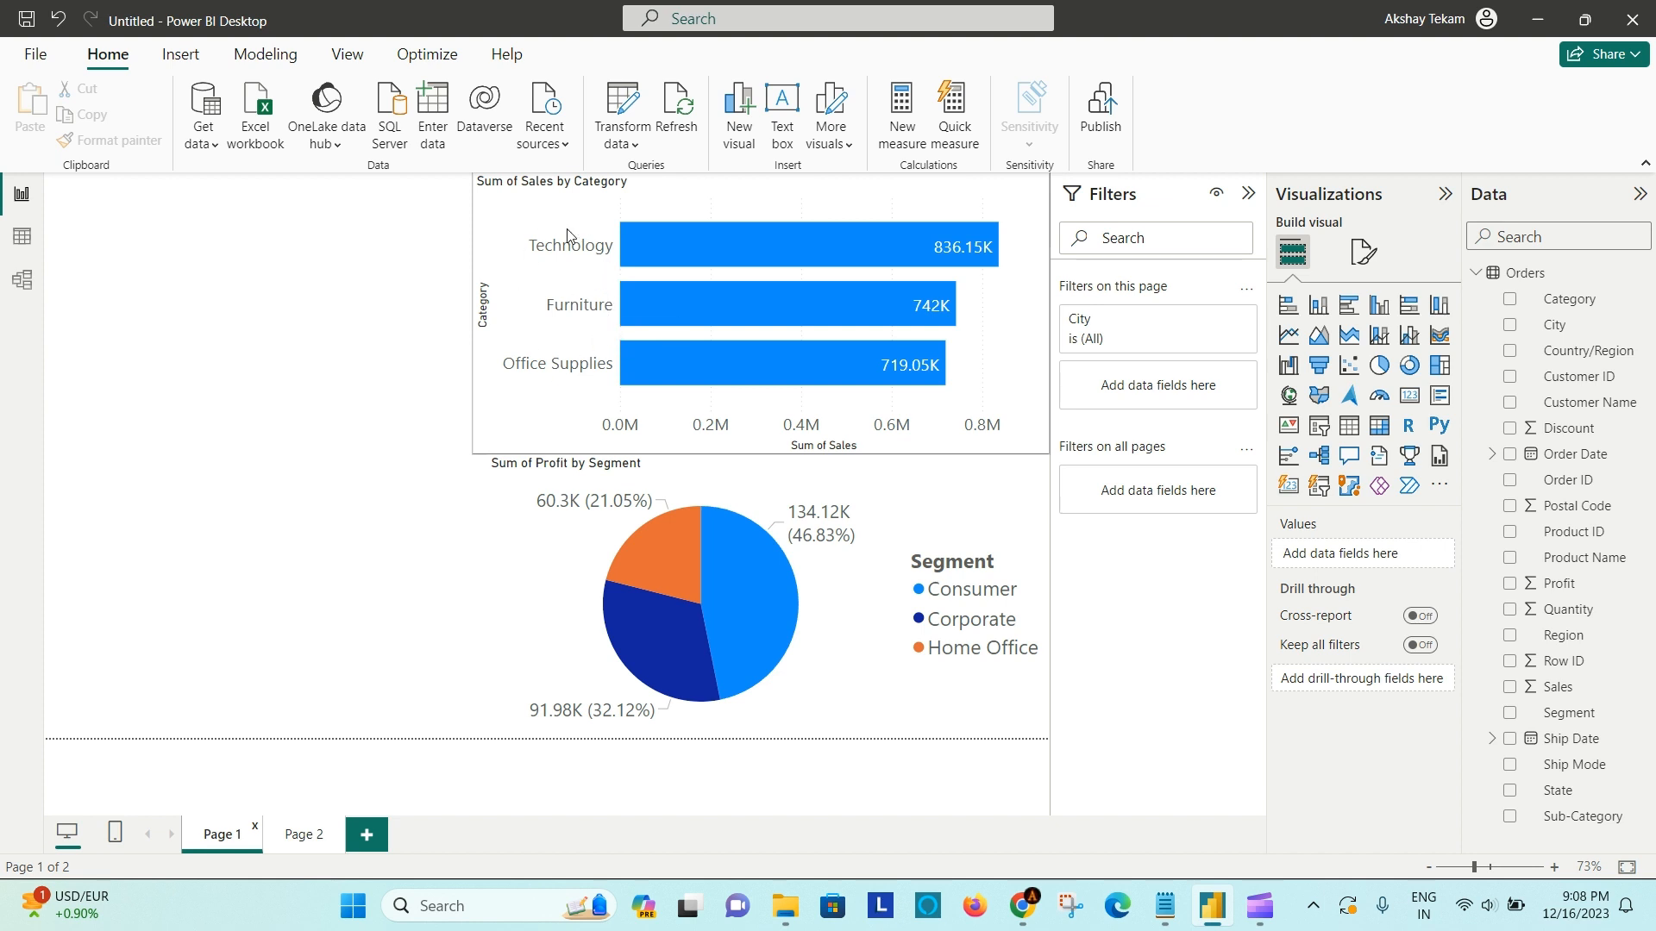
Filter Page 1 to the city Allen with the page-level City filter
click(294, 835)
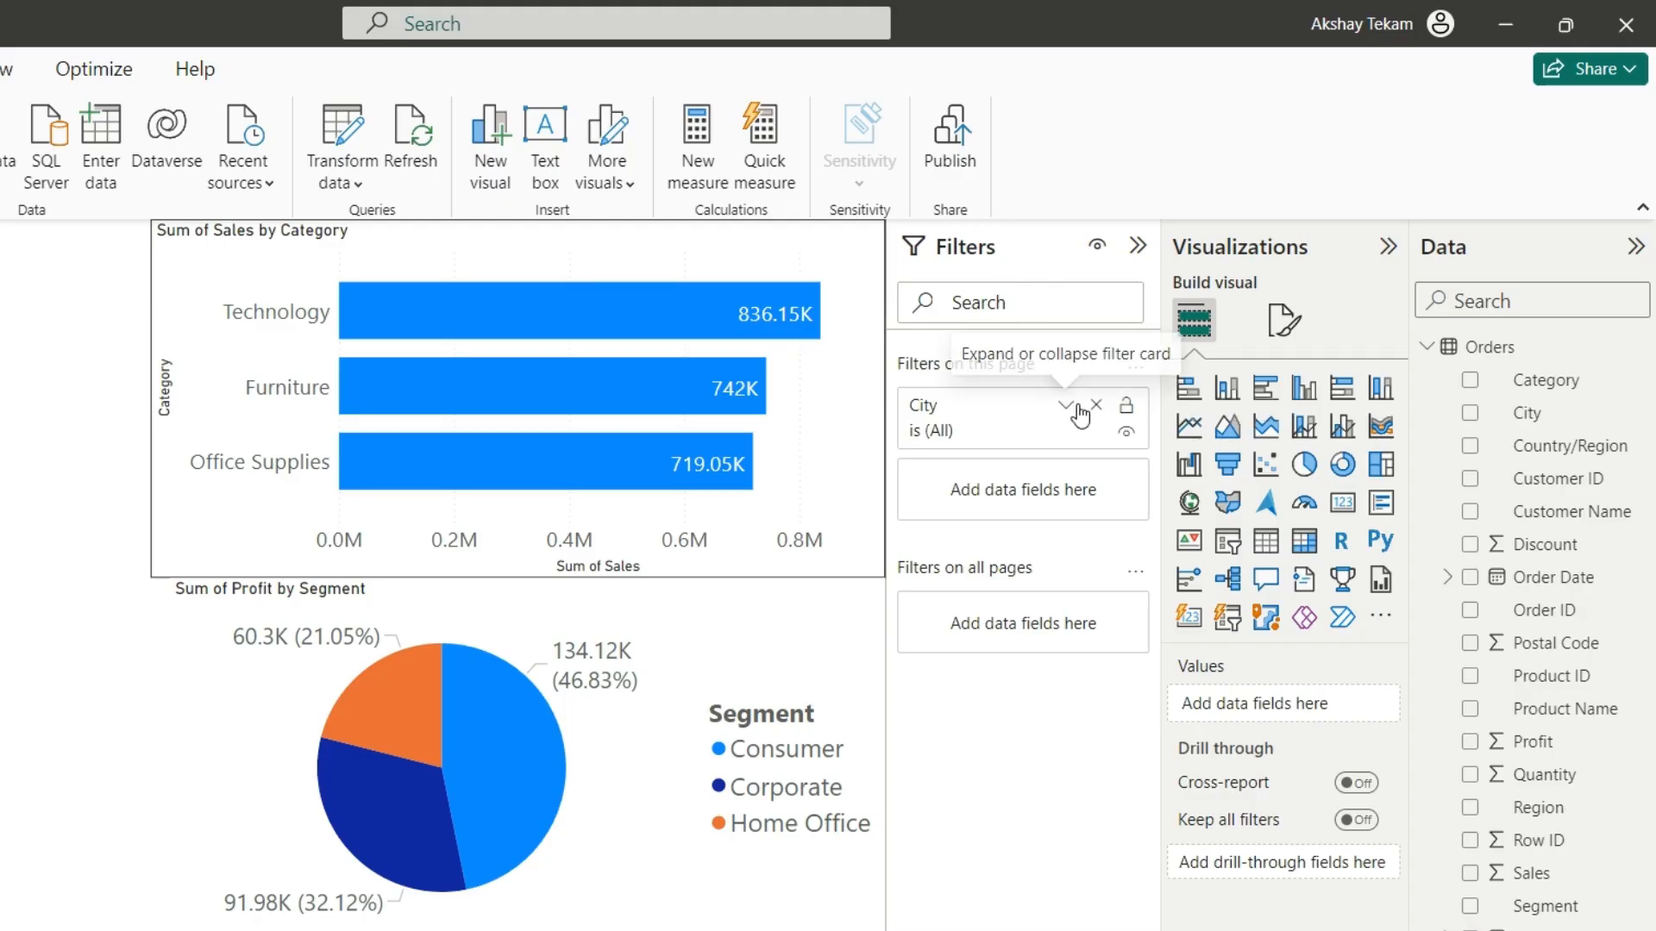
click(1066, 404)
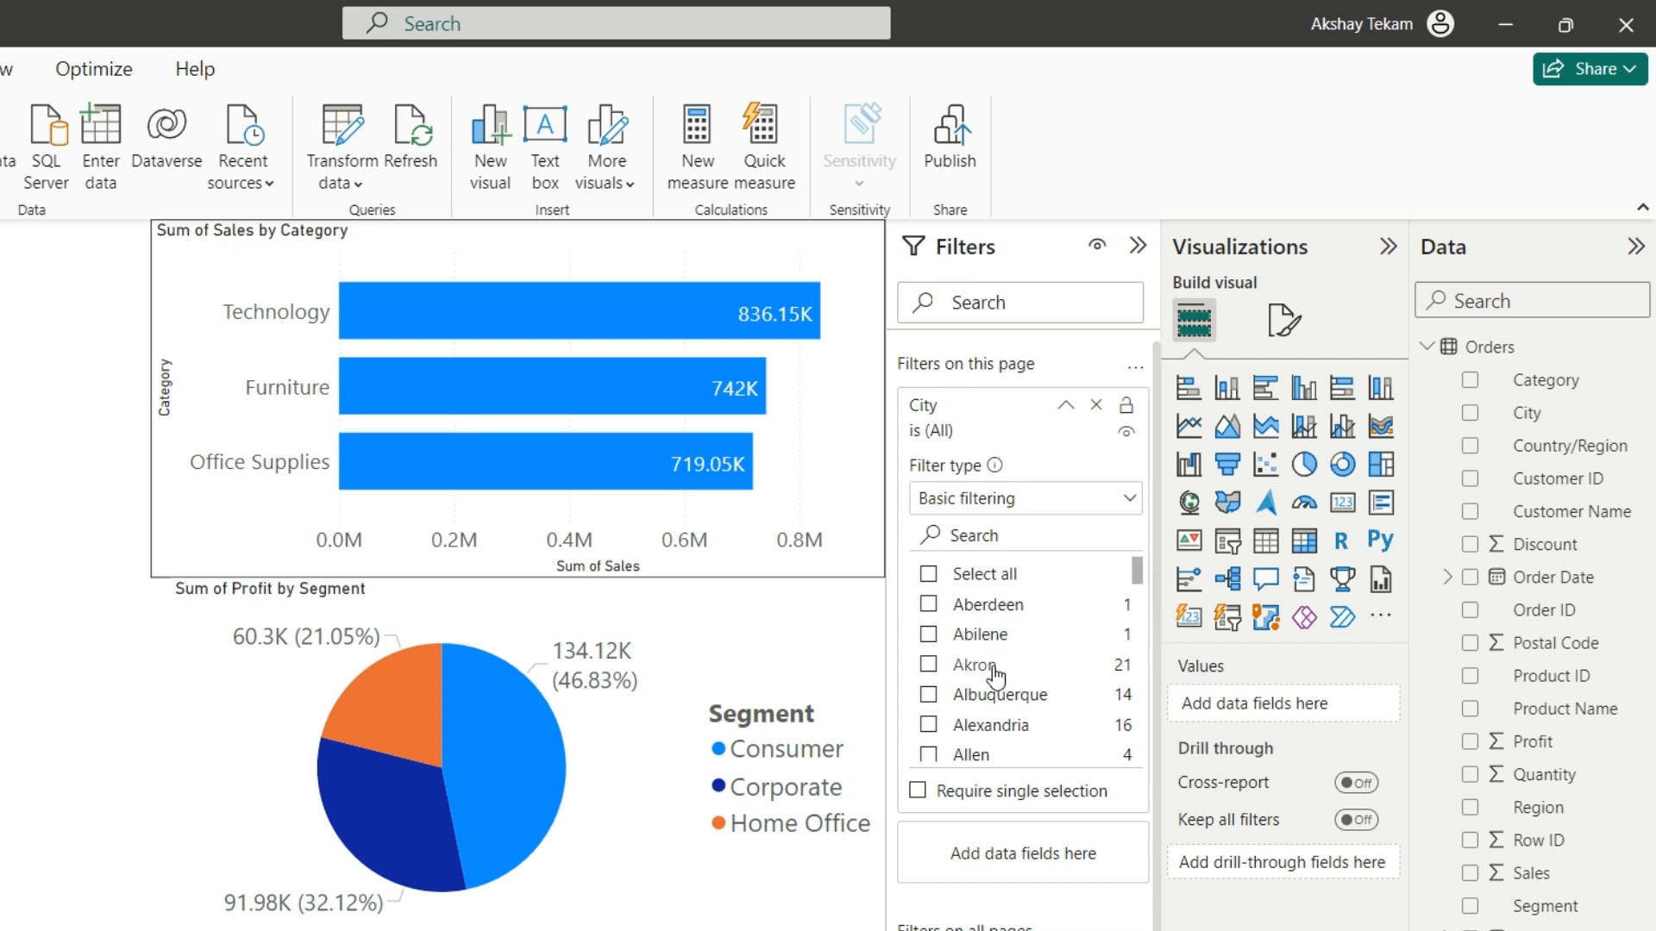
scroll(1026, 664, down, 1)
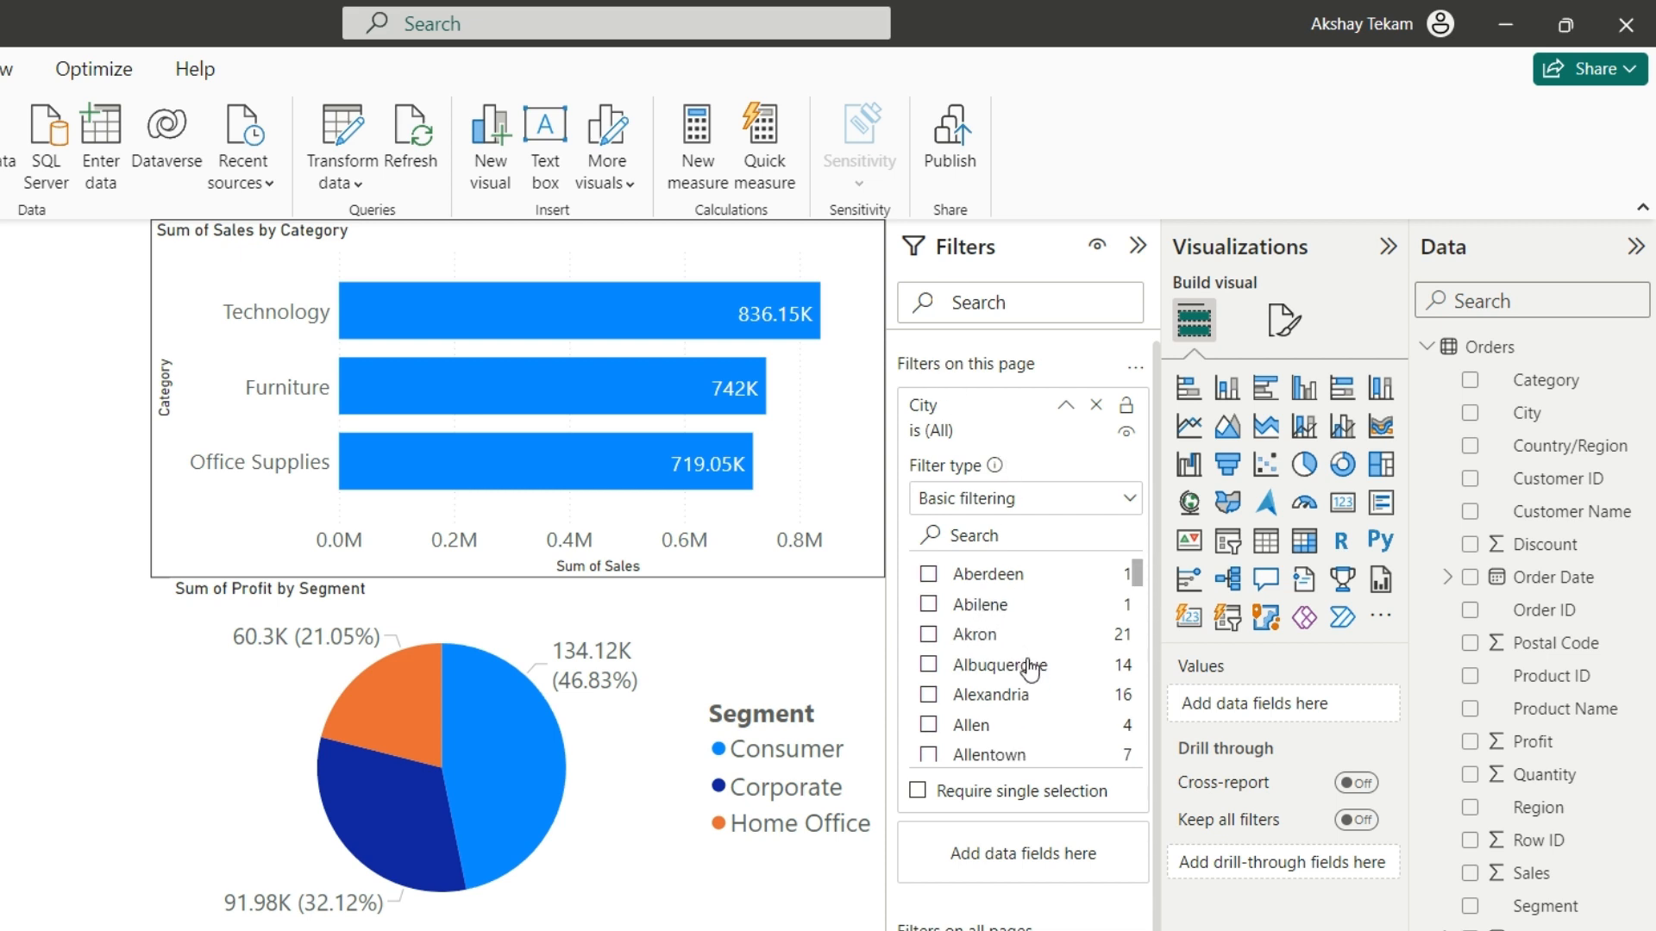
scroll(1032, 669, up, 1)
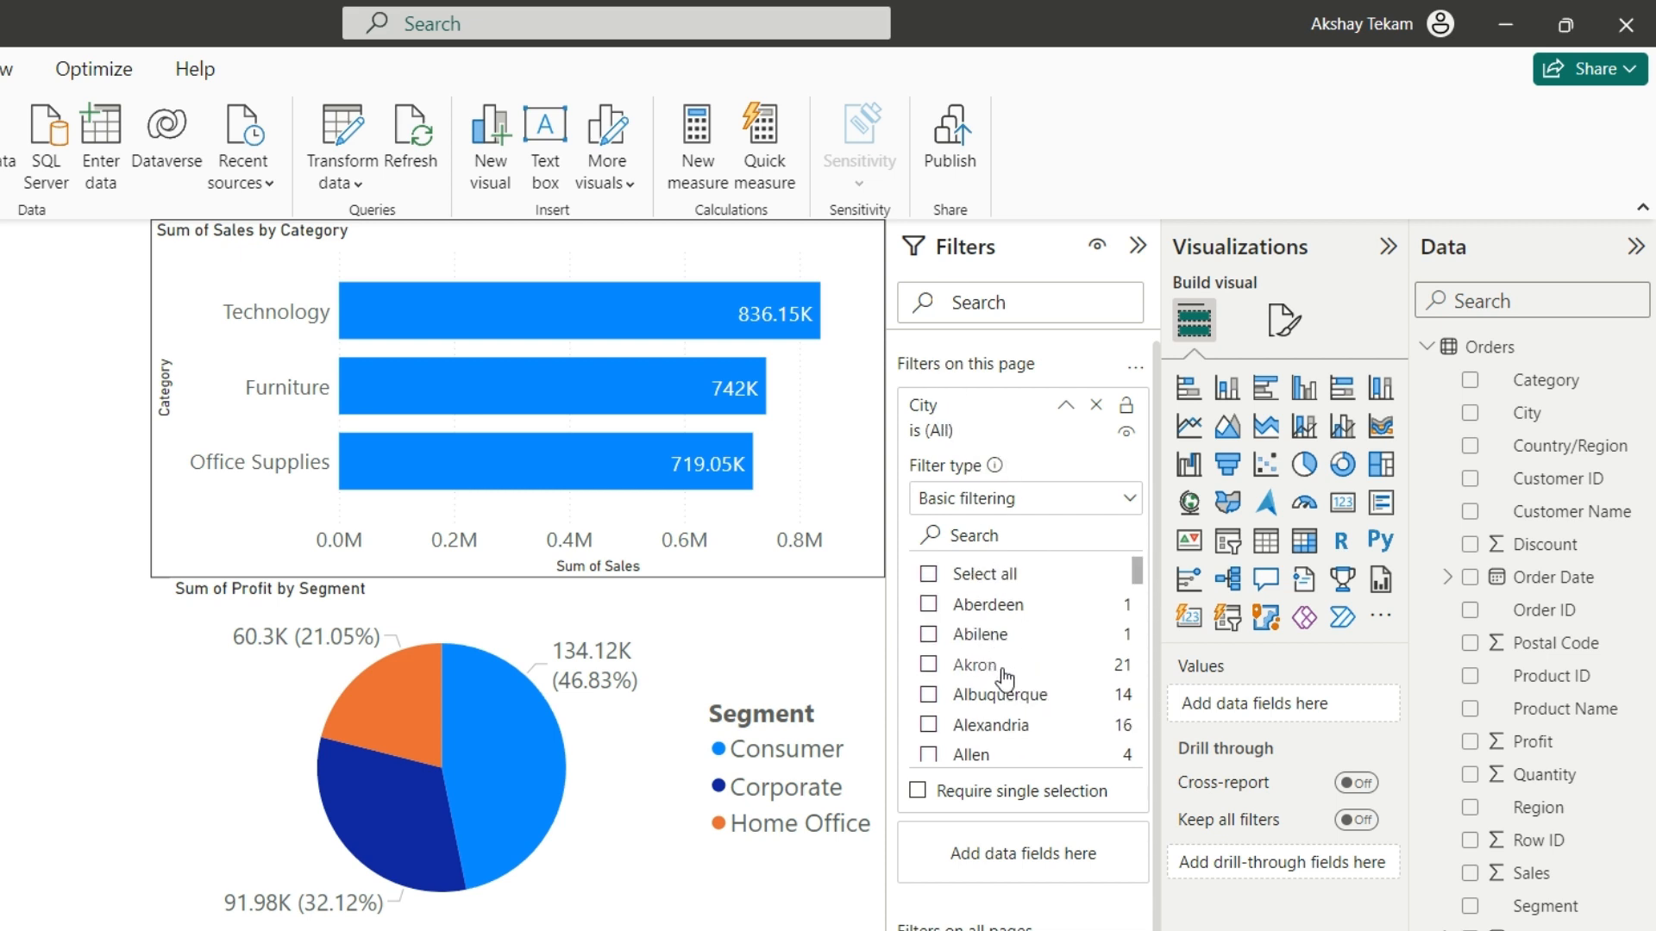
scroll(1011, 716, down, 2)
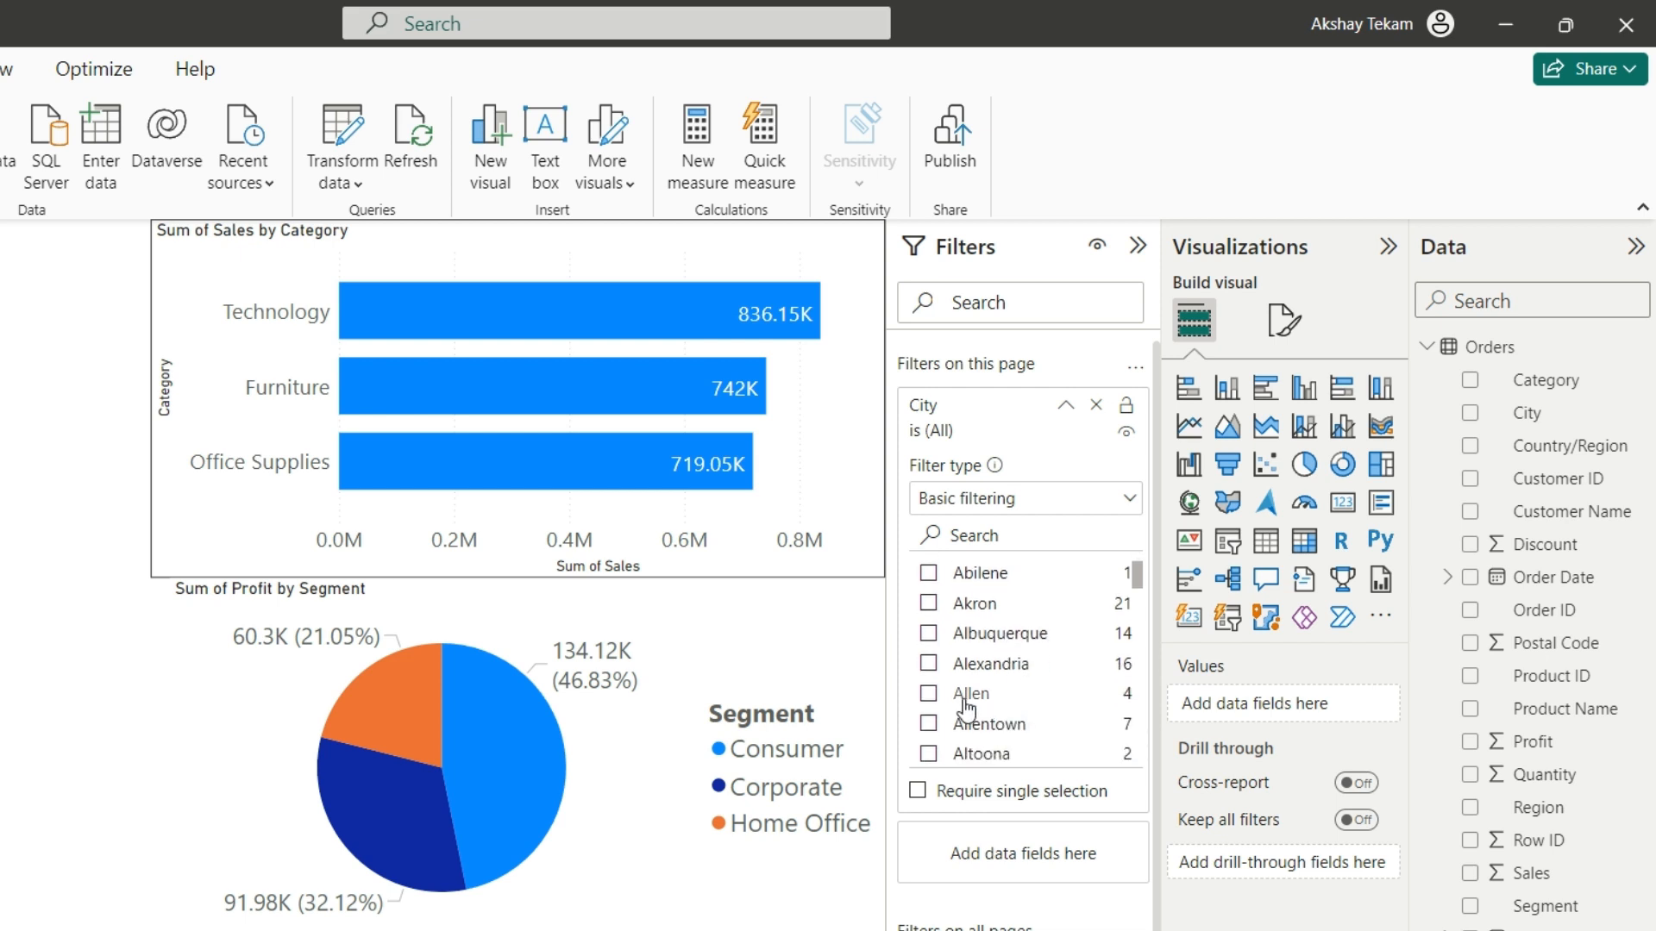
click(928, 693)
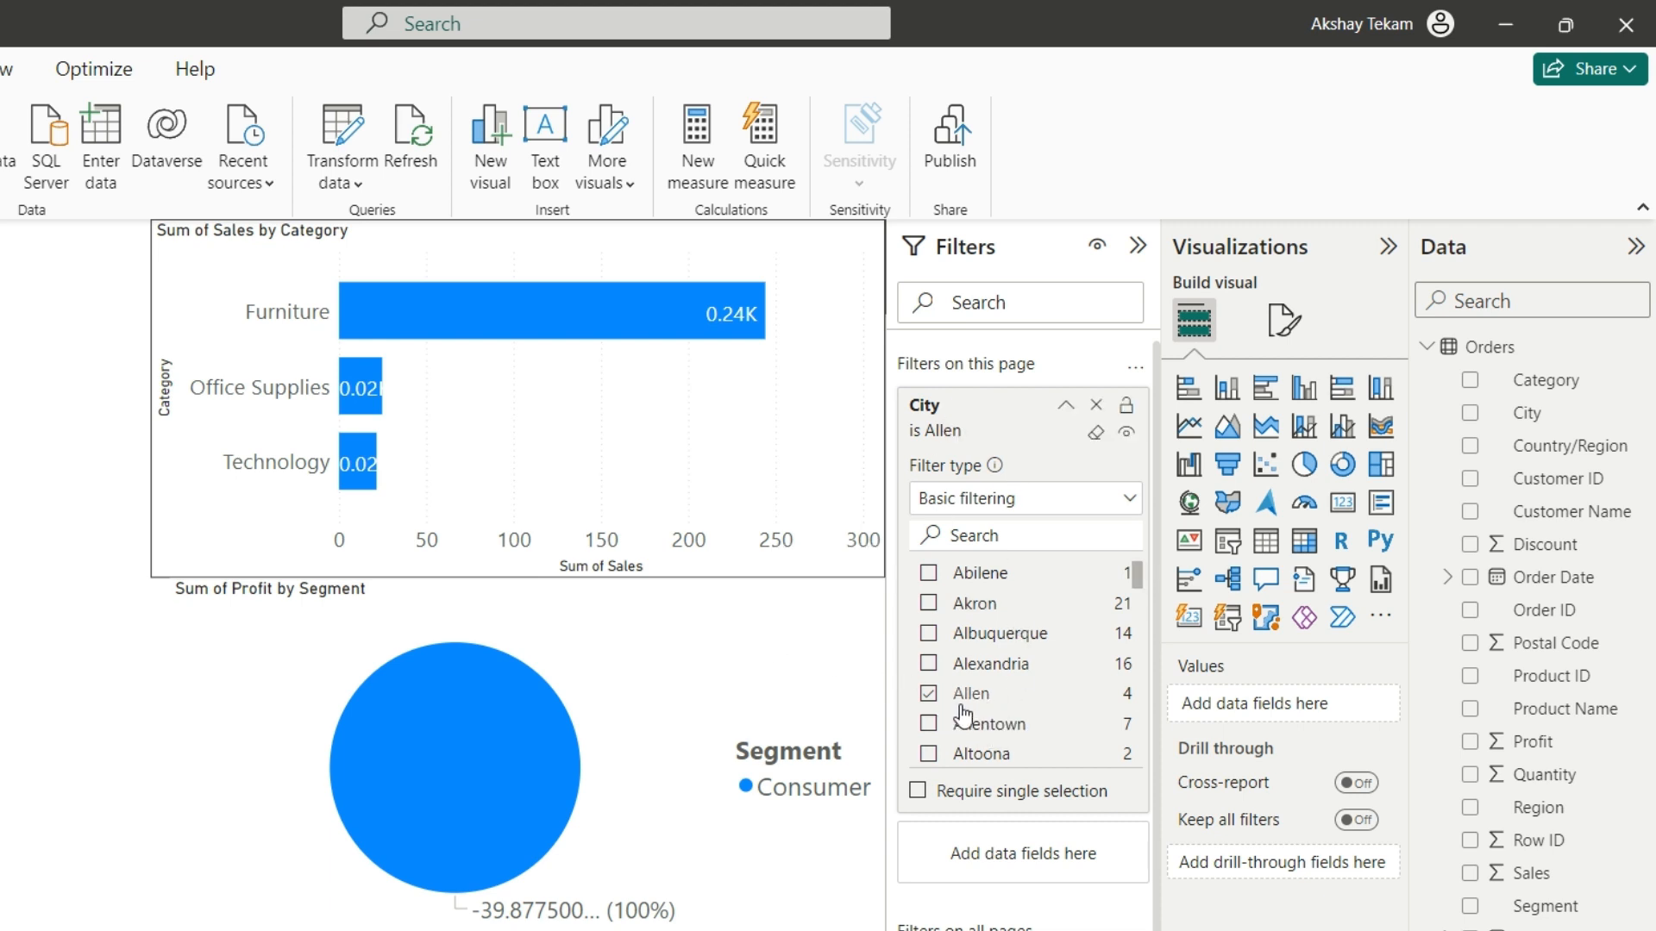
Drill through from the Furniture bar of the Sales by Category chart to Page 2
right_click(515, 313)
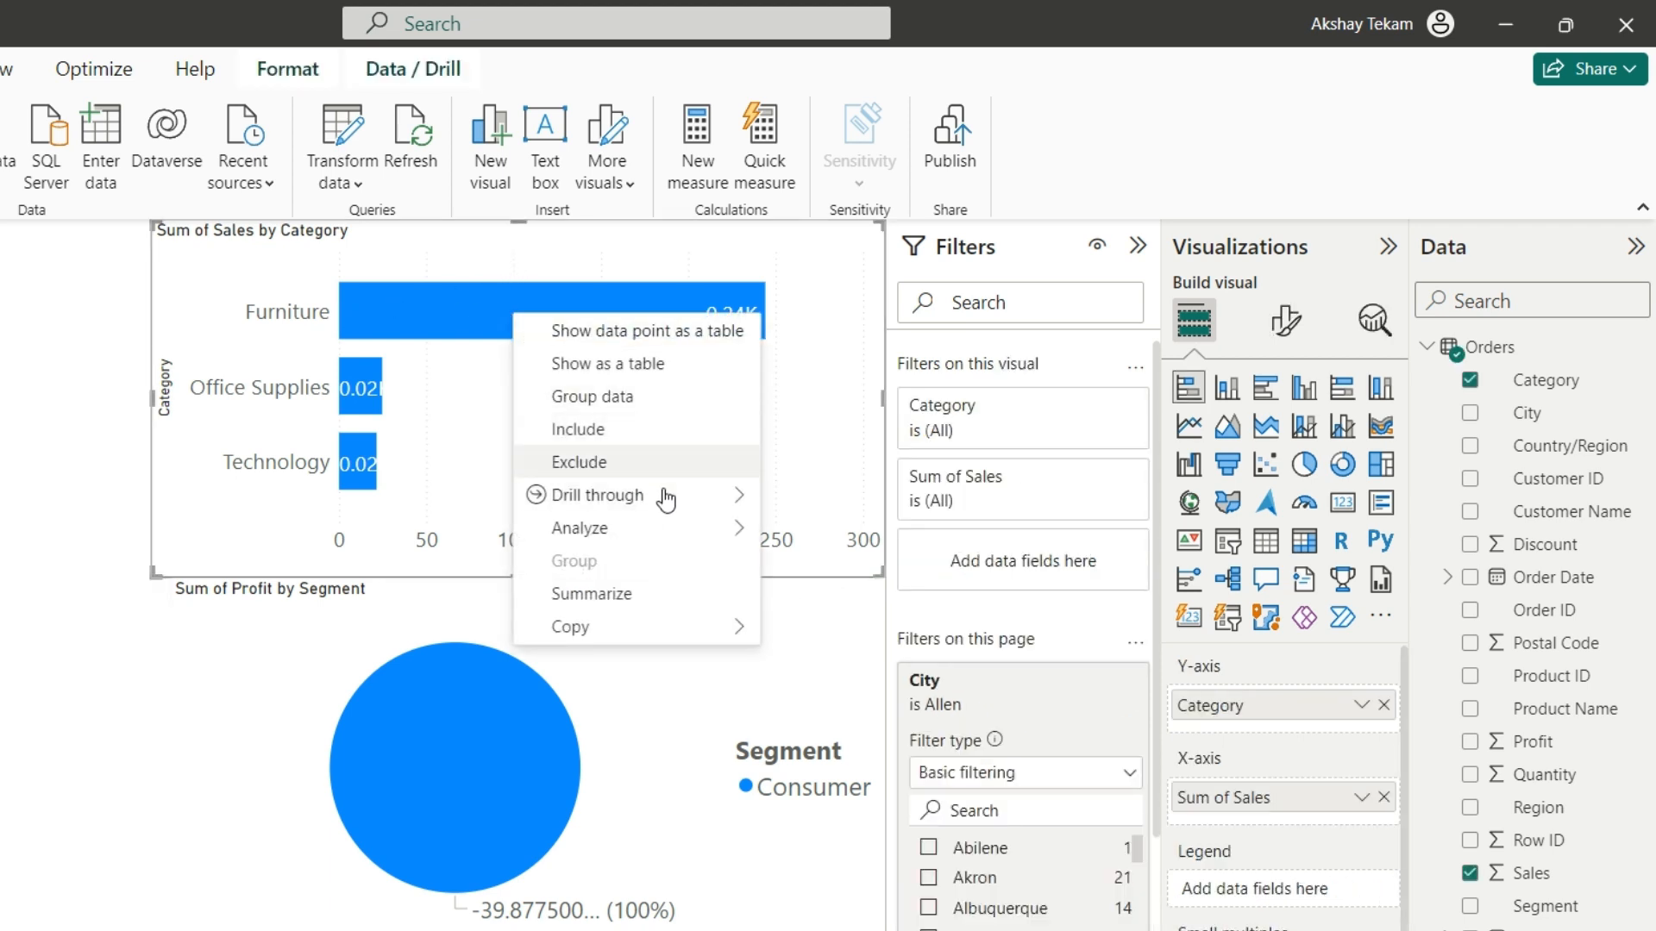
mouse_move(666, 500)
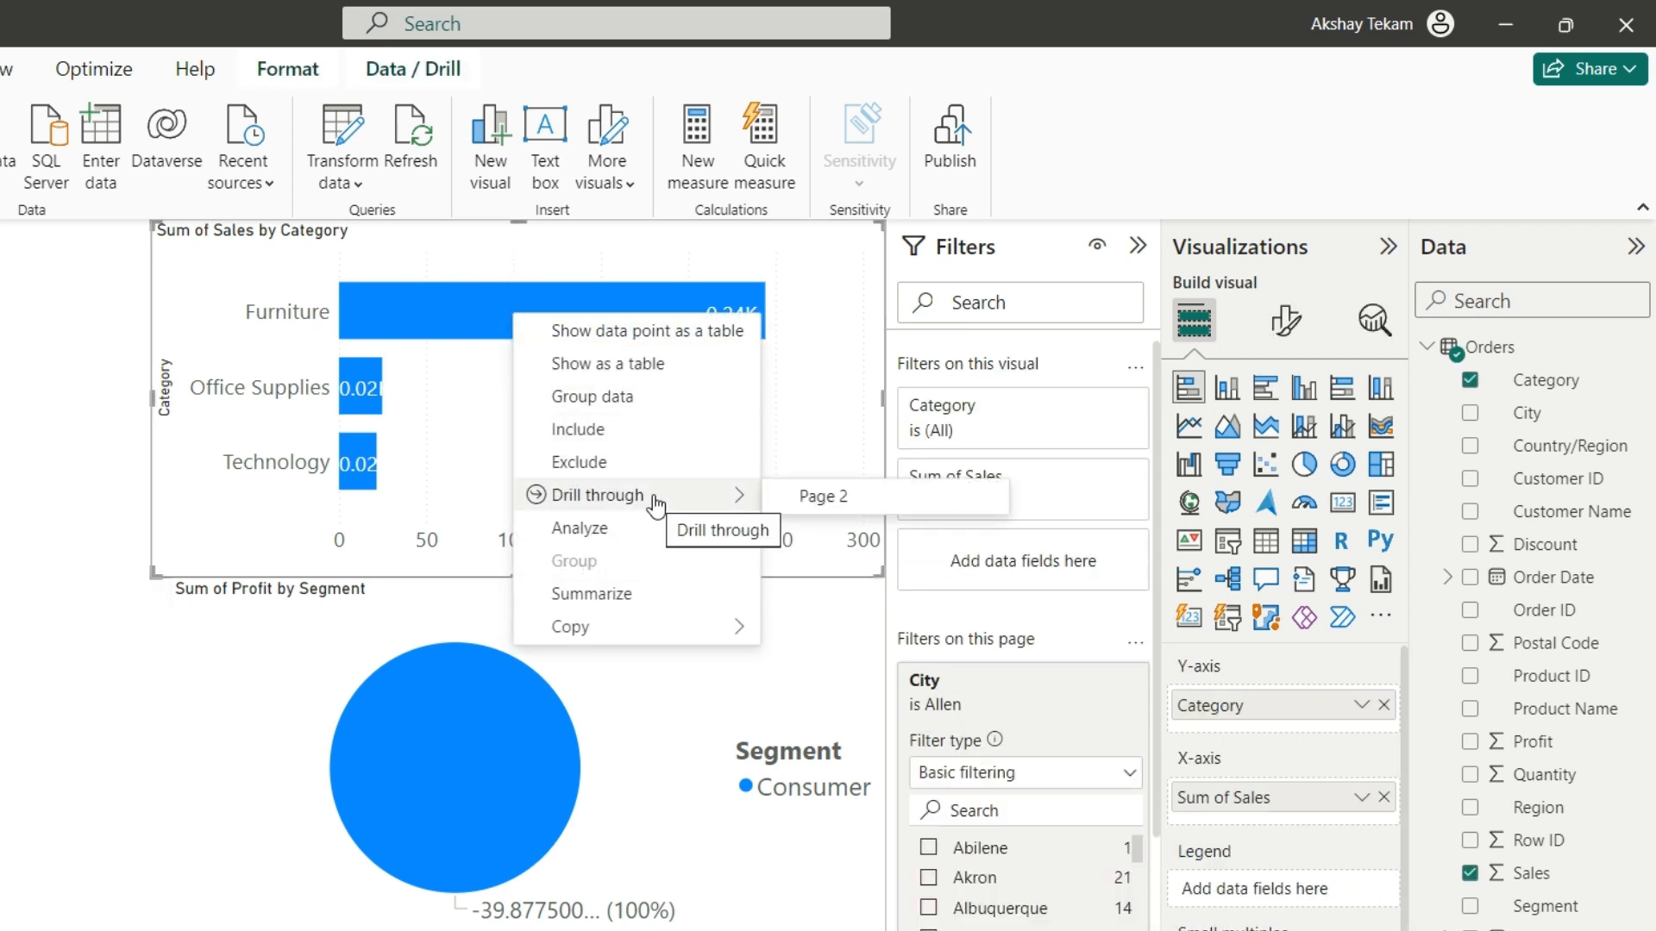
click(814, 503)
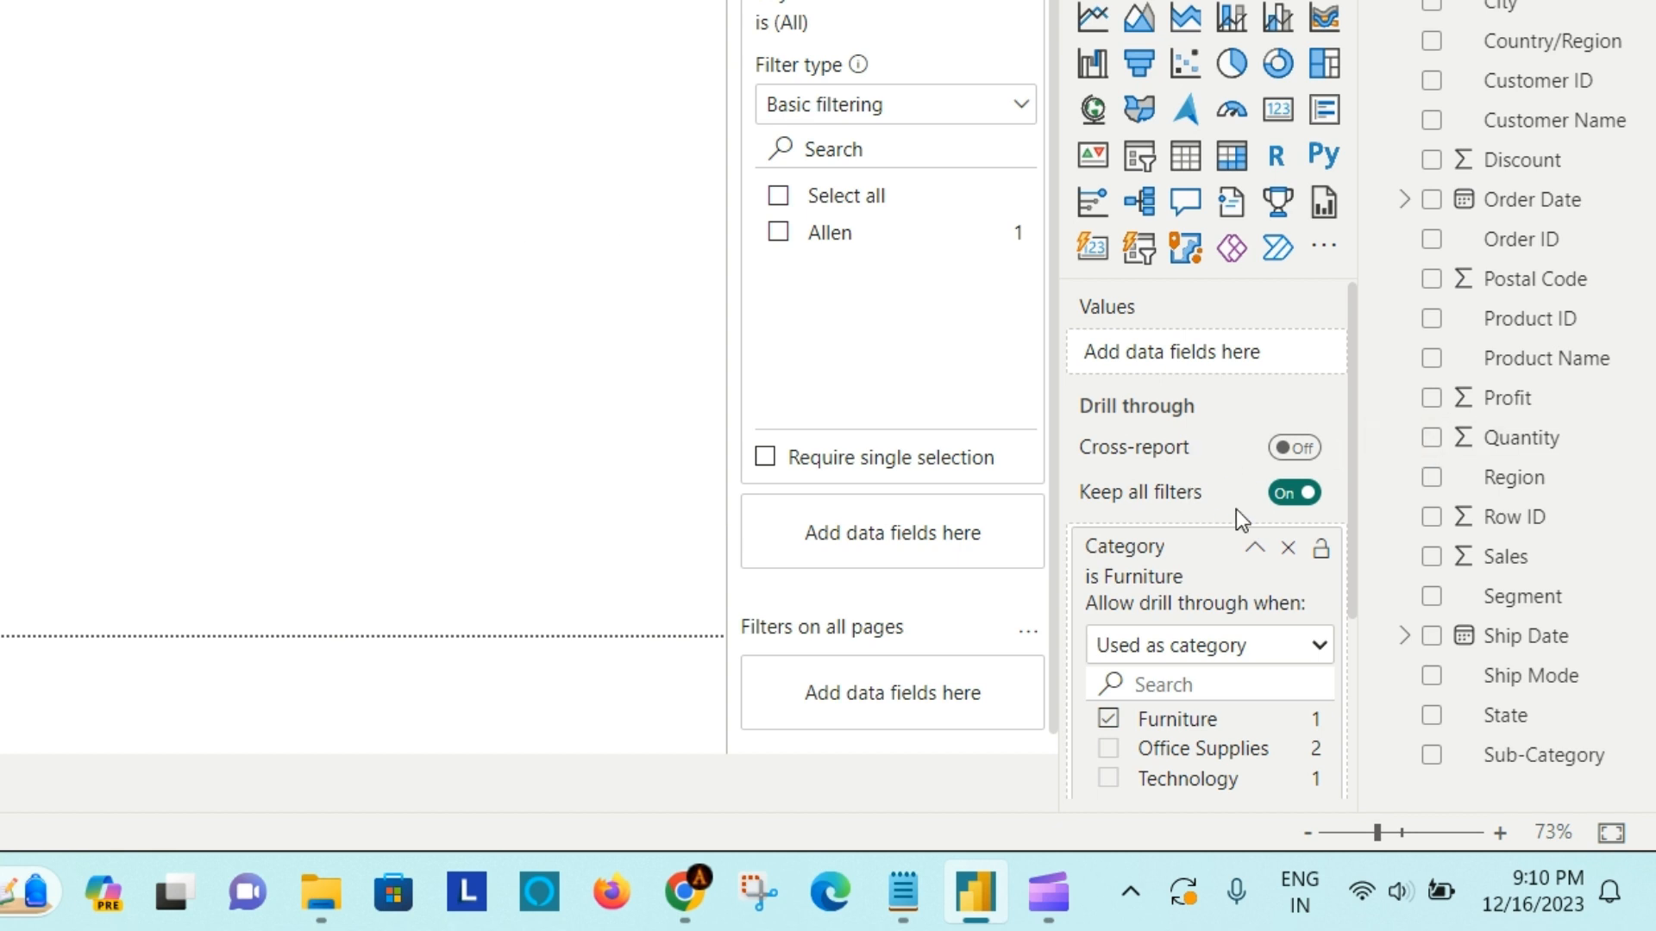
Turn off Keep all filters on Page 2 and repeat the drill-through from Page 1's Furniture bar
click(1295, 504)
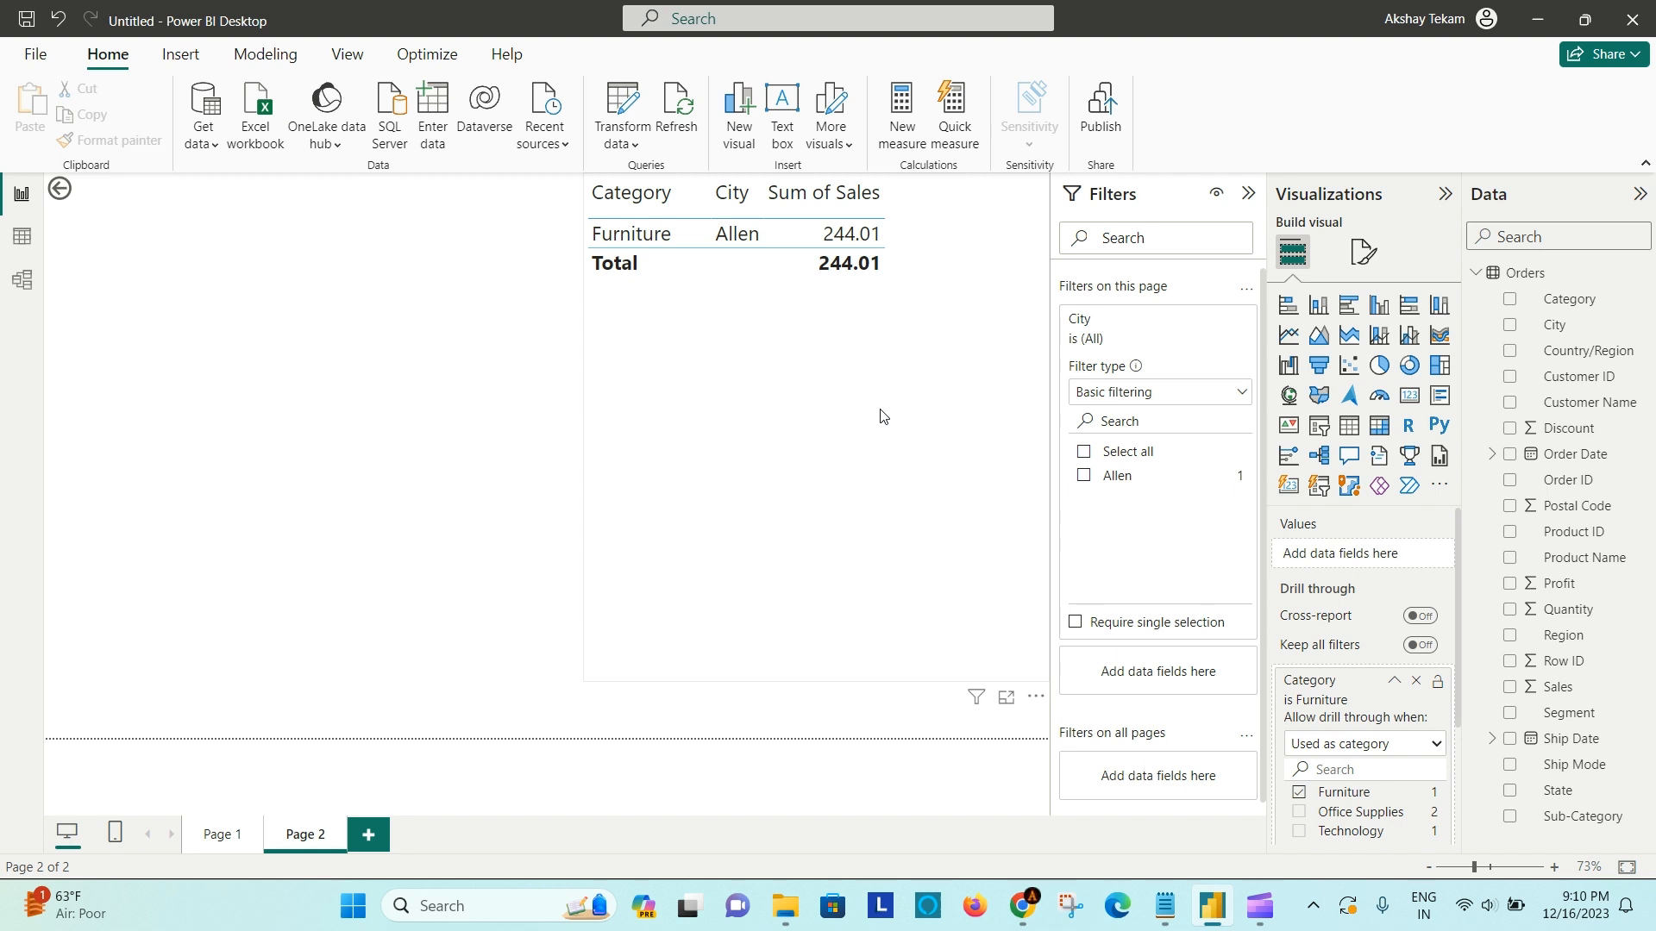
ctrl+click(60, 193)
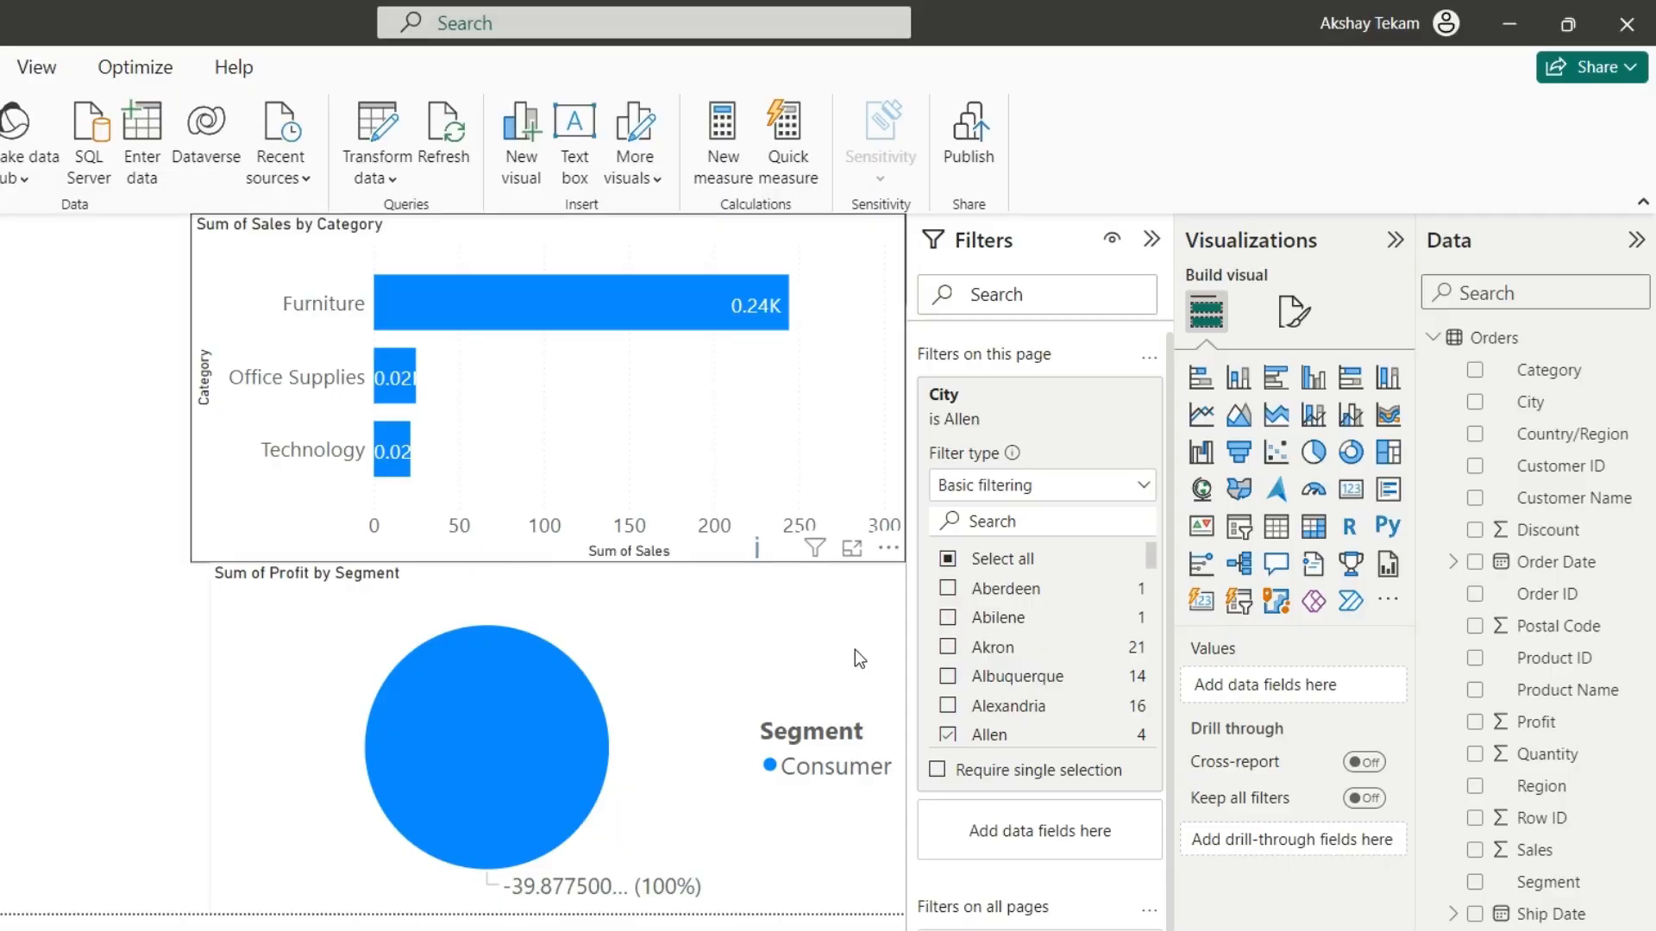
scroll(992, 603, down, 1)
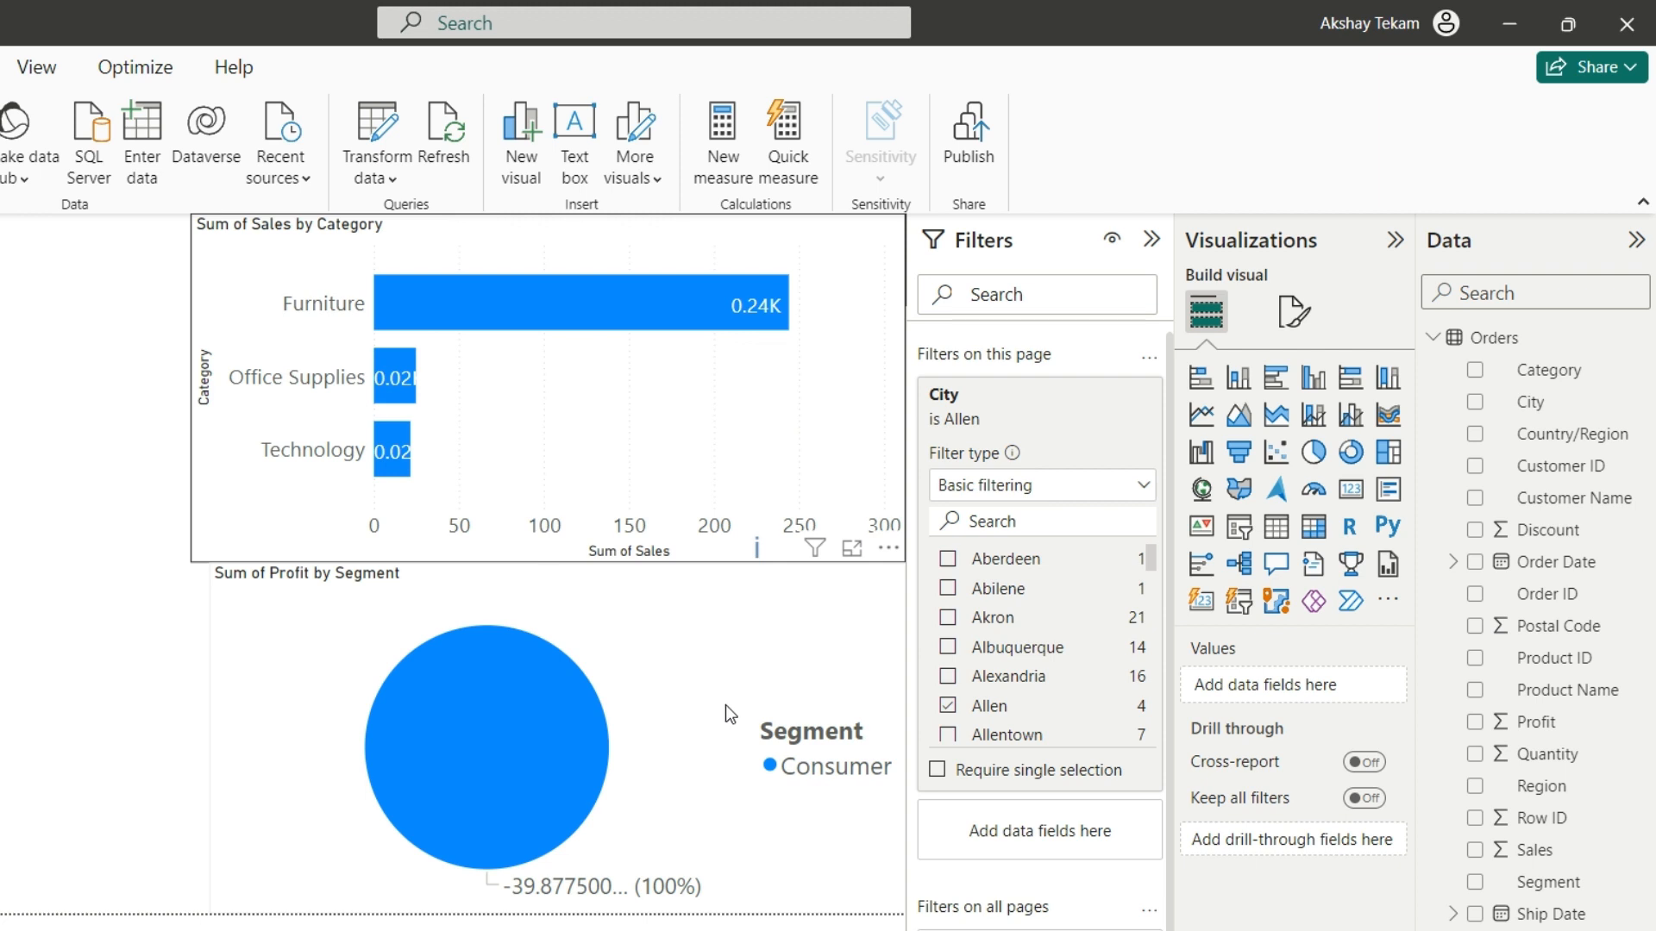
right_click(562, 298)
mouse_move(685, 489)
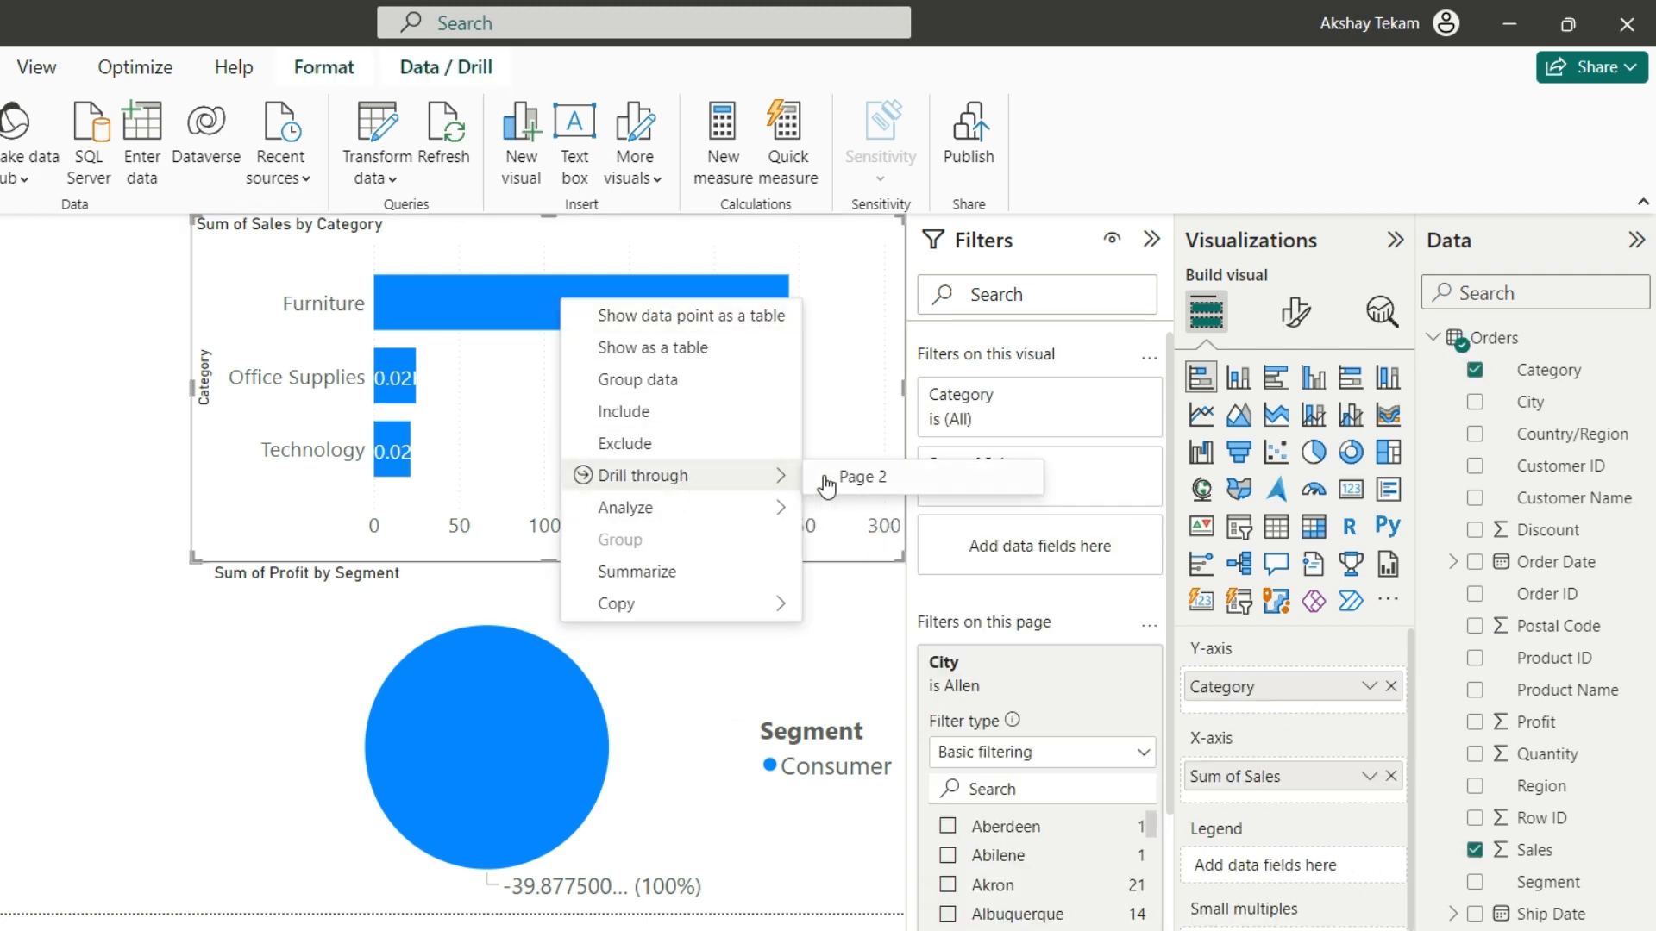
click(852, 482)
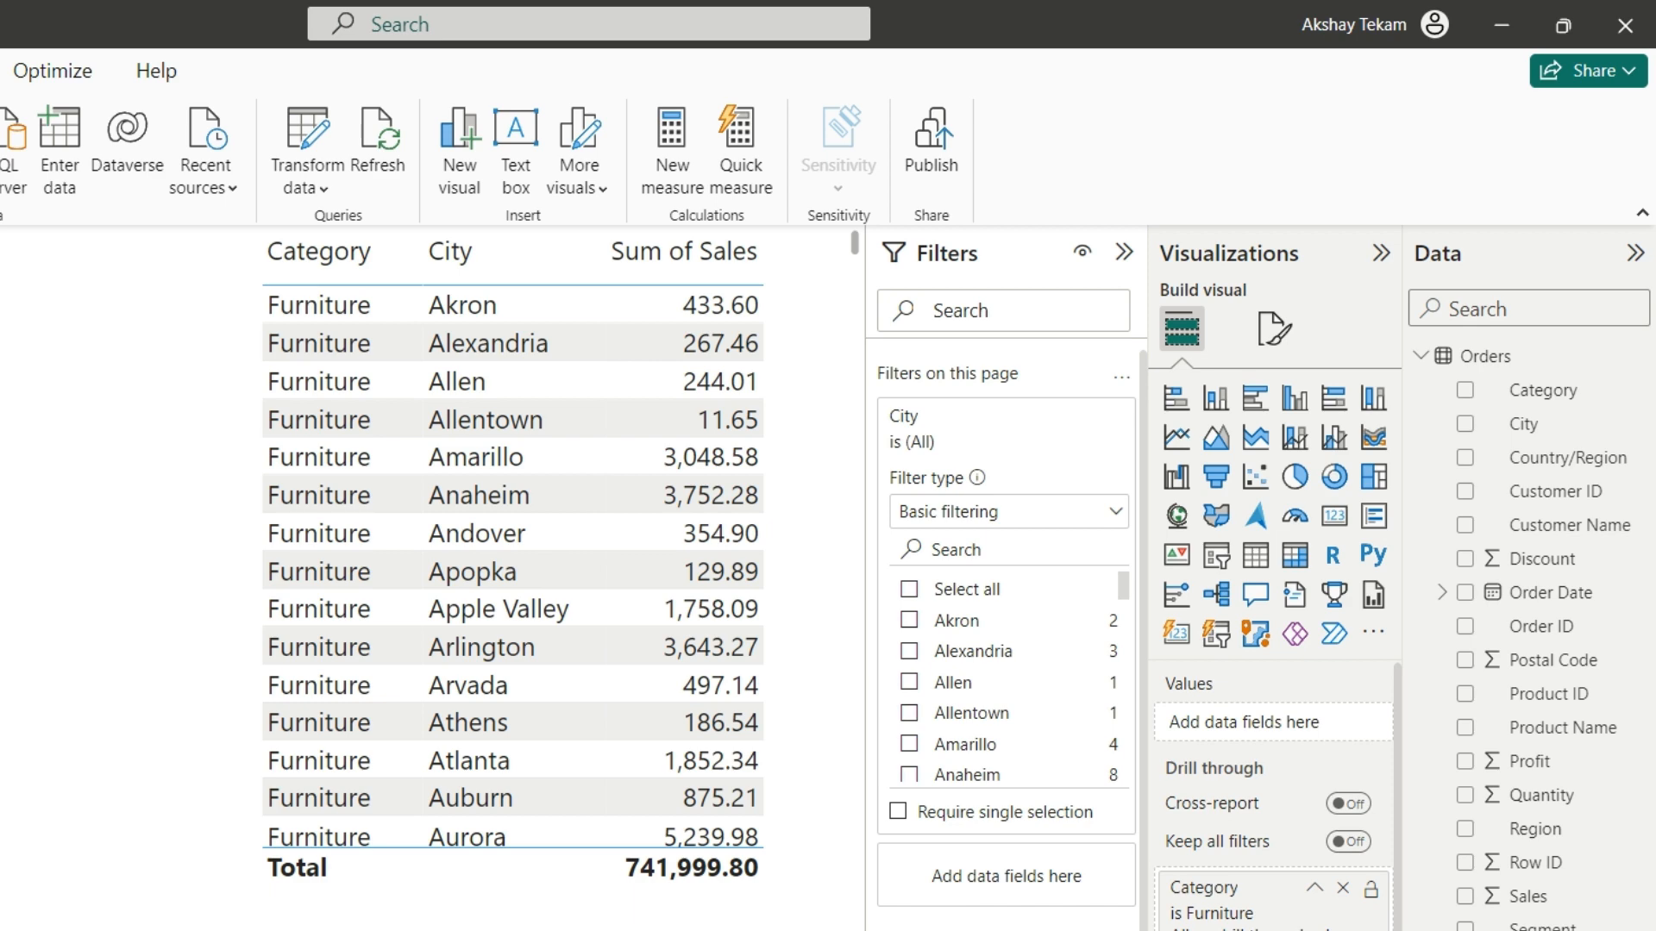
Switch to Notepad and review the Keep All Filters explanation in the Drillthrough notes, and put the notes away
click(1014, 930)
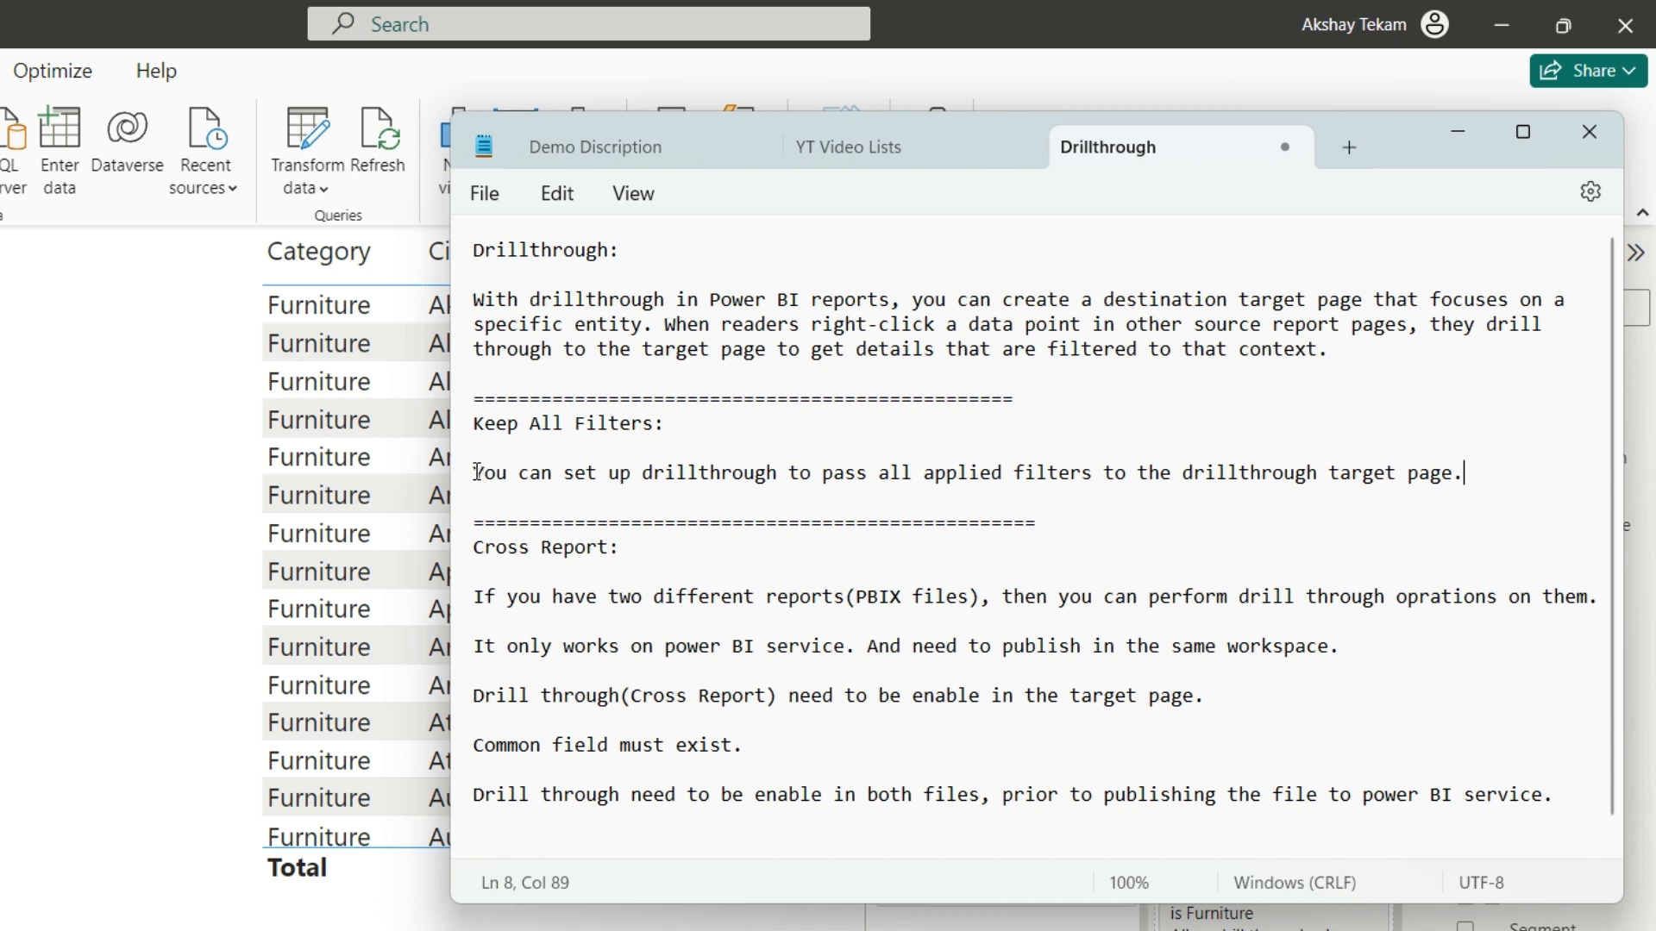
drag(479, 472, 1479, 474)
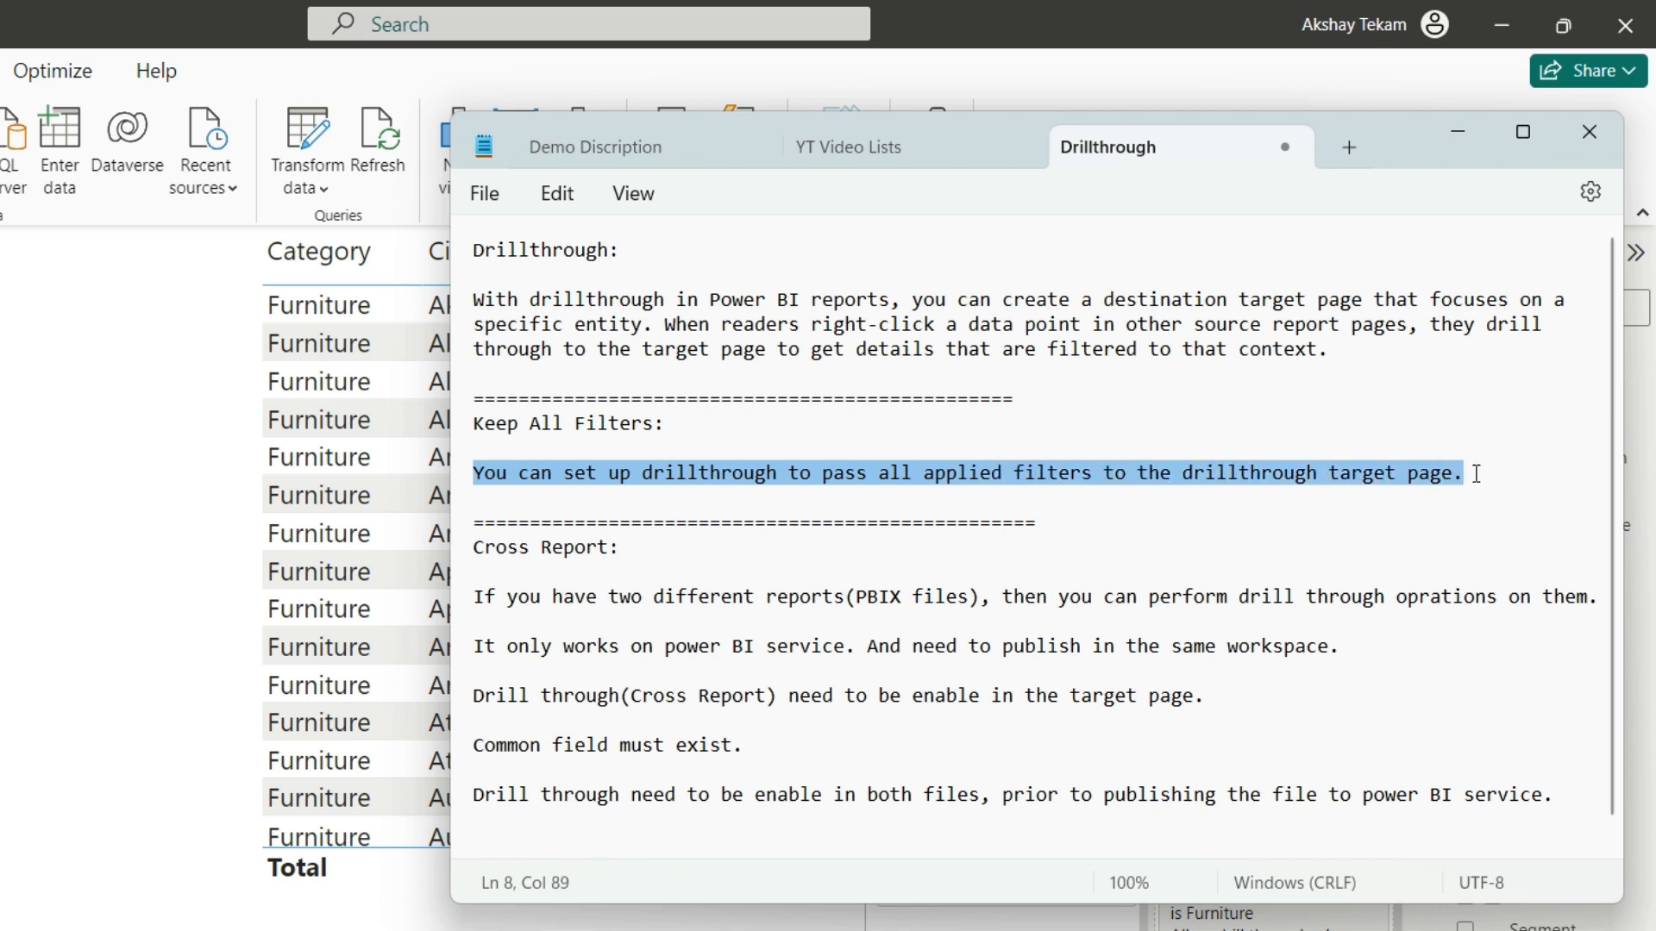
click(1507, 492)
click(1479, 476)
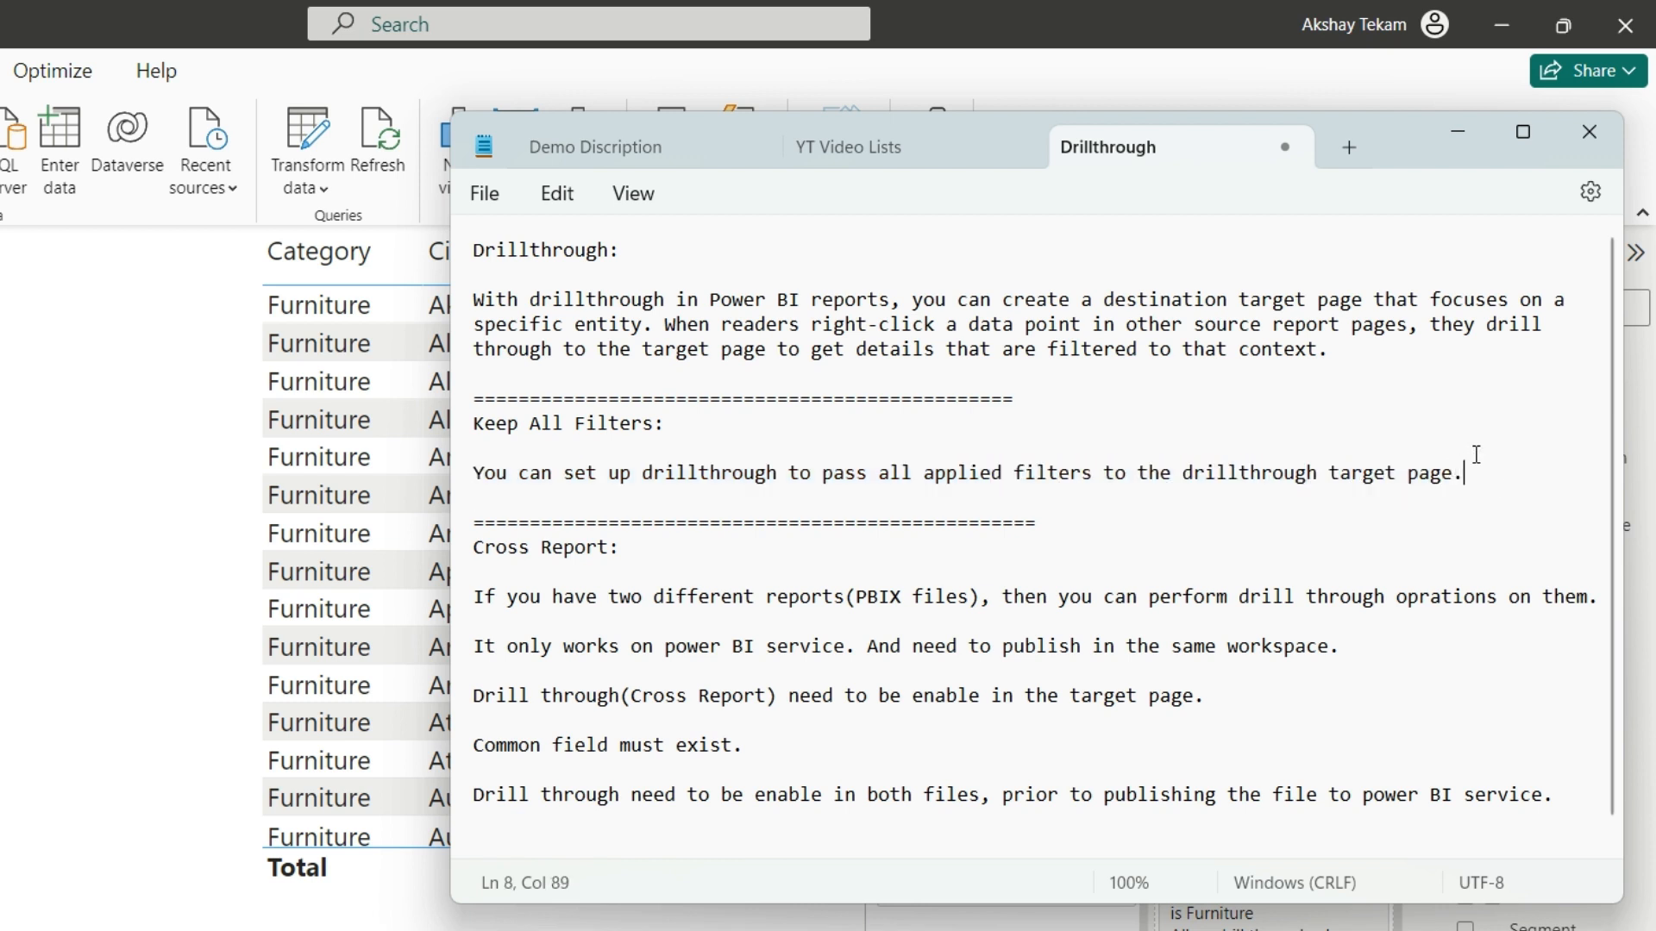
click(1463, 127)
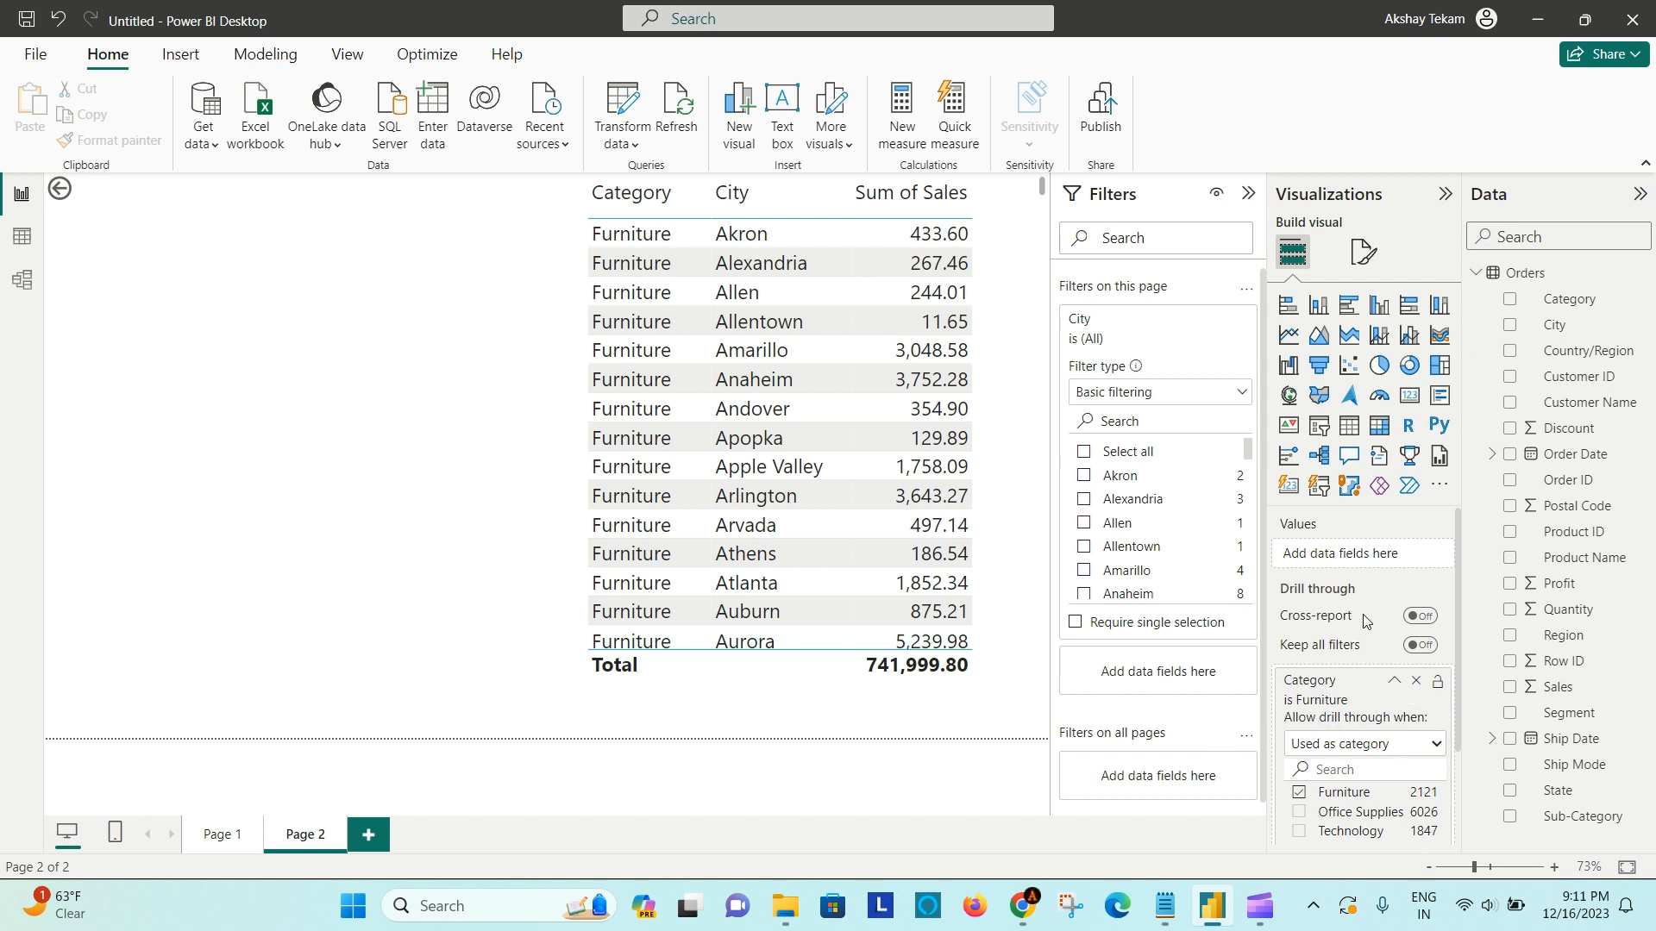
Go back to Page 1 of the report
mouse_move(1362, 614)
click(231, 841)
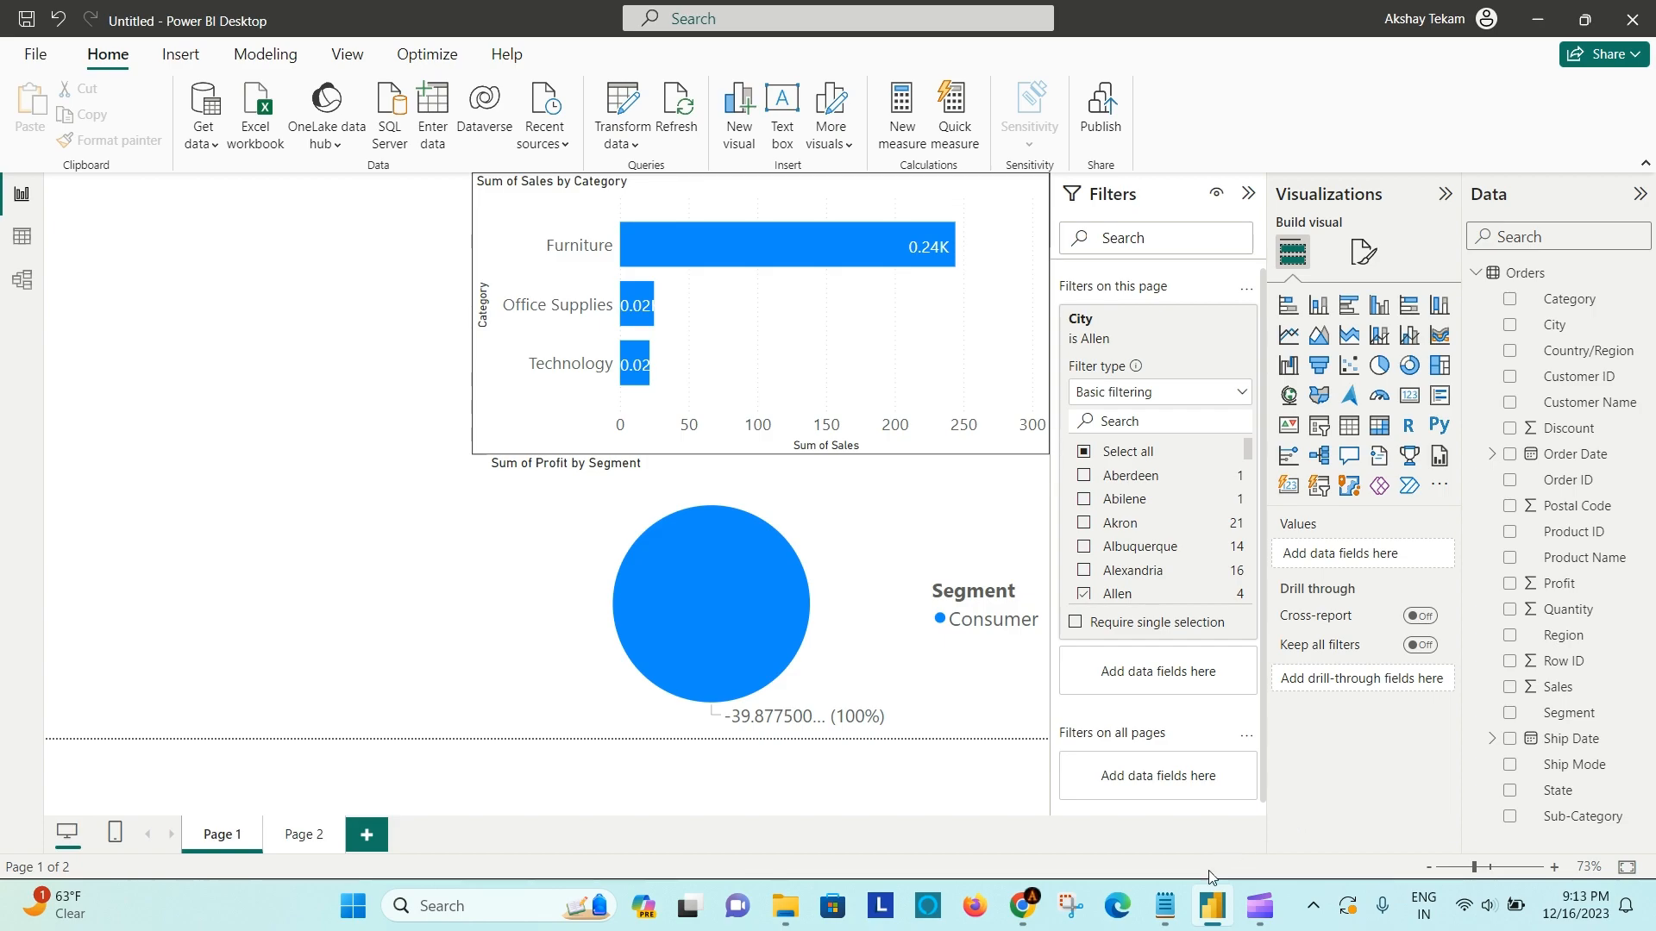
Switch to Notepad and review the opening explanation of the Cross Report section in the Drillthrough notes
click(1165, 906)
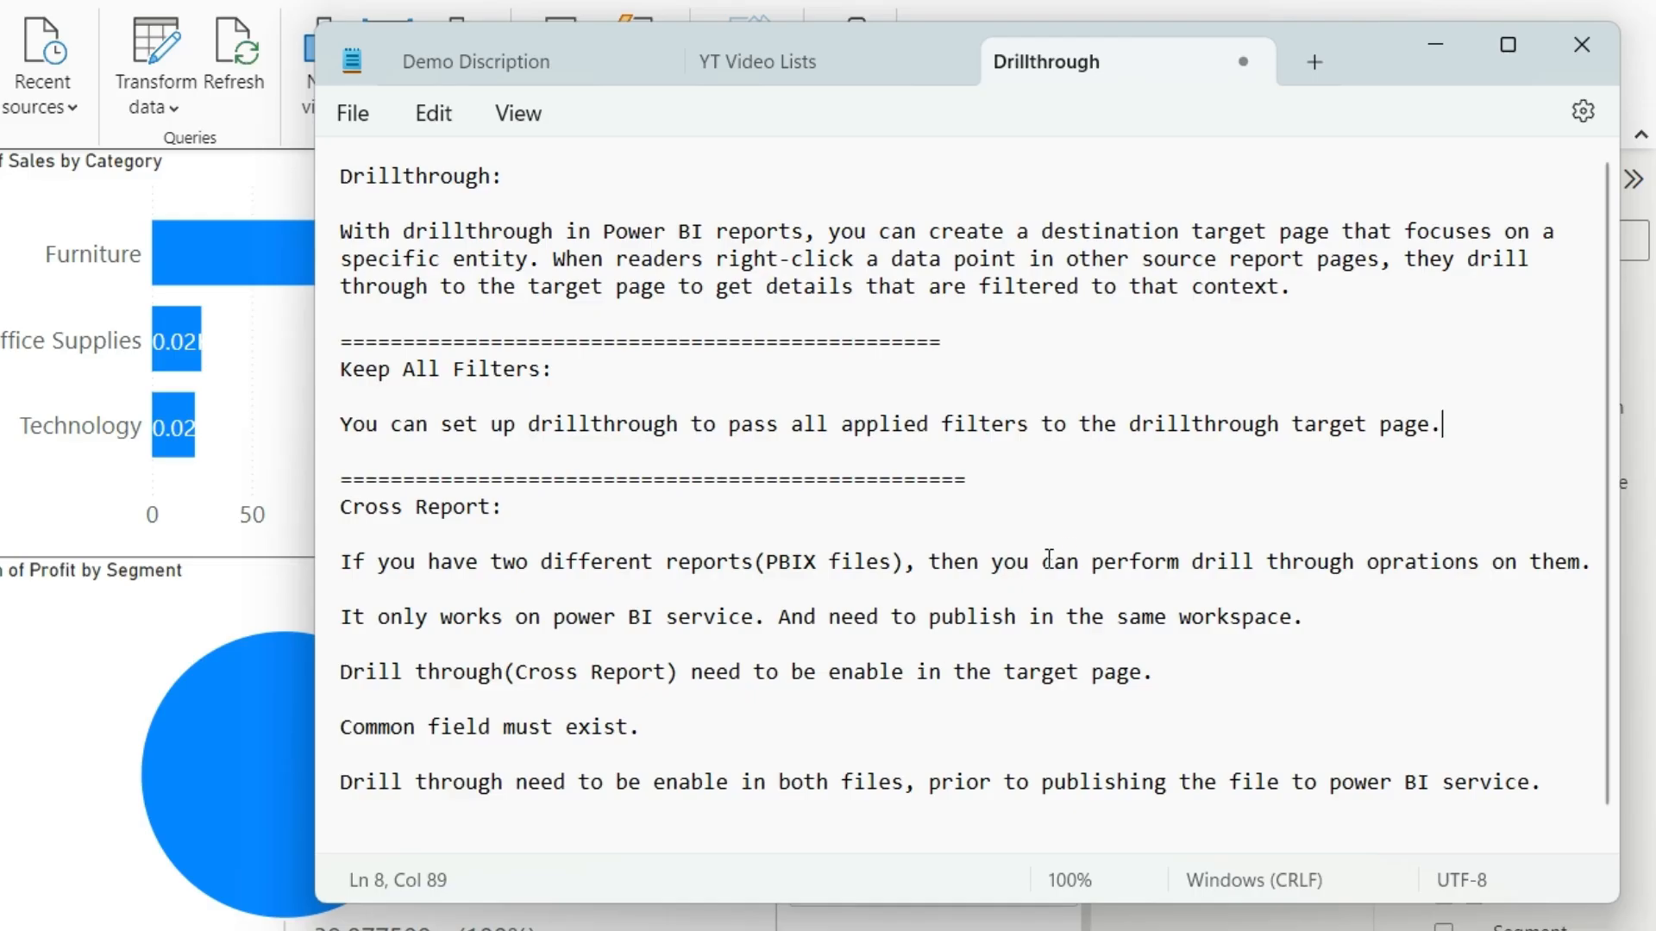
click(1232, 405)
scroll(1031, 485, down, 1)
drag(938, 759, 356, 481)
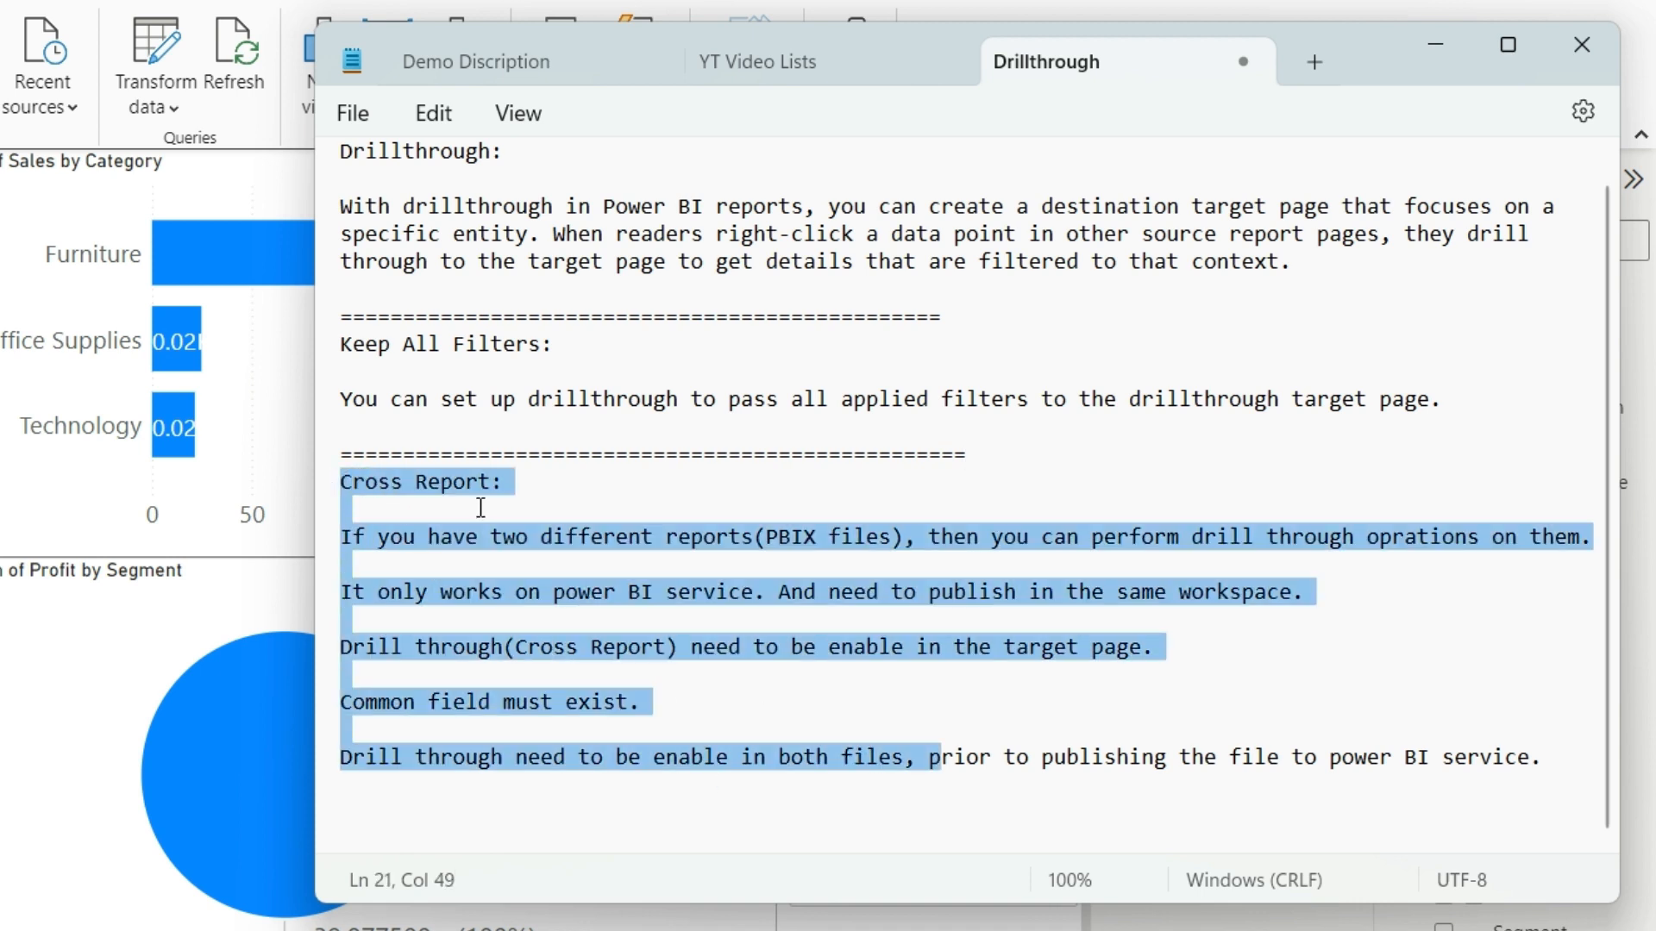
click(562, 483)
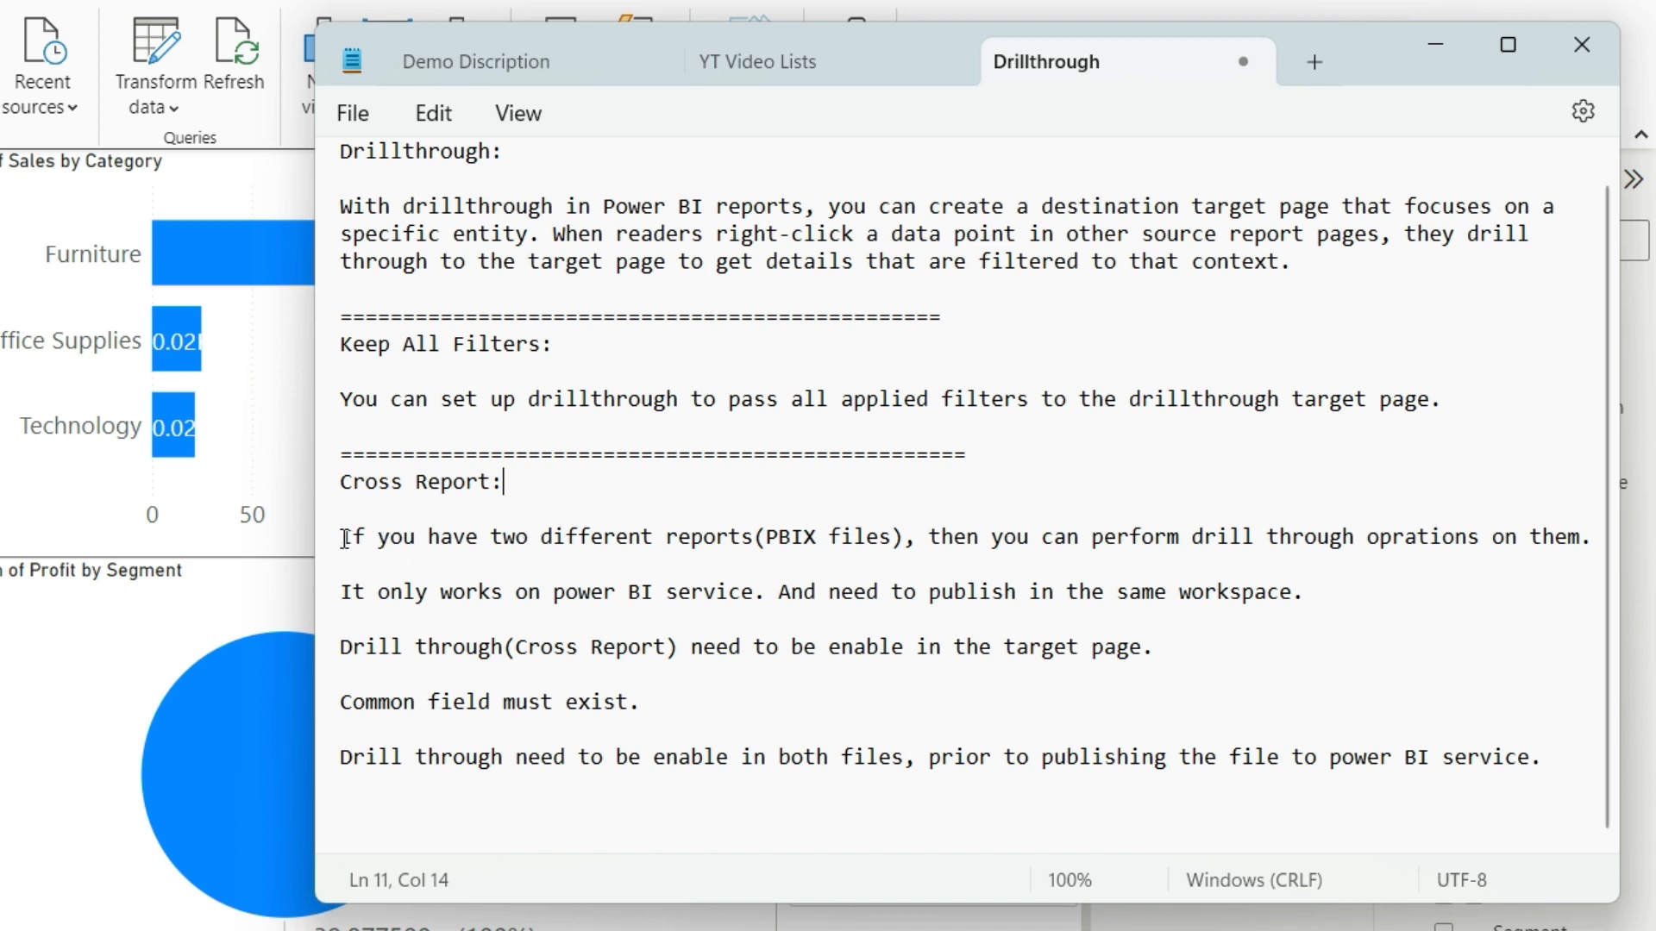
drag(342, 535, 895, 536)
click(946, 547)
Read the Cross Report note on using the Power BI service and publishing to the same workspace
drag(350, 595, 1318, 593)
click(780, 593)
click(1318, 593)
drag(779, 592, 1337, 606)
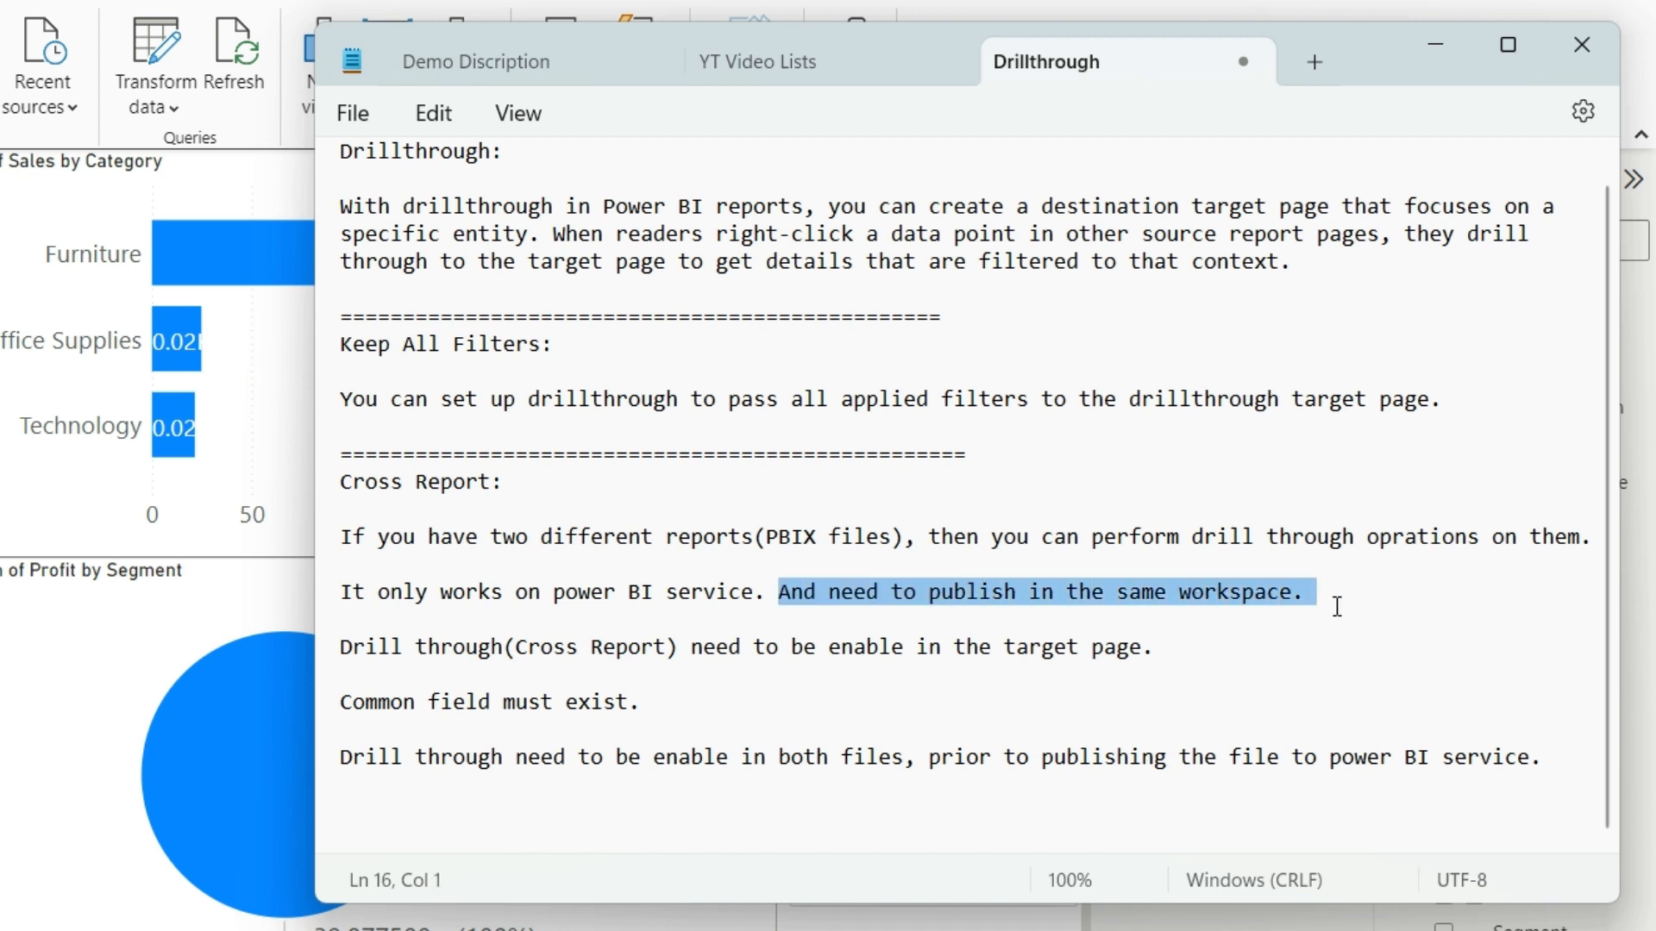
click(1306, 601)
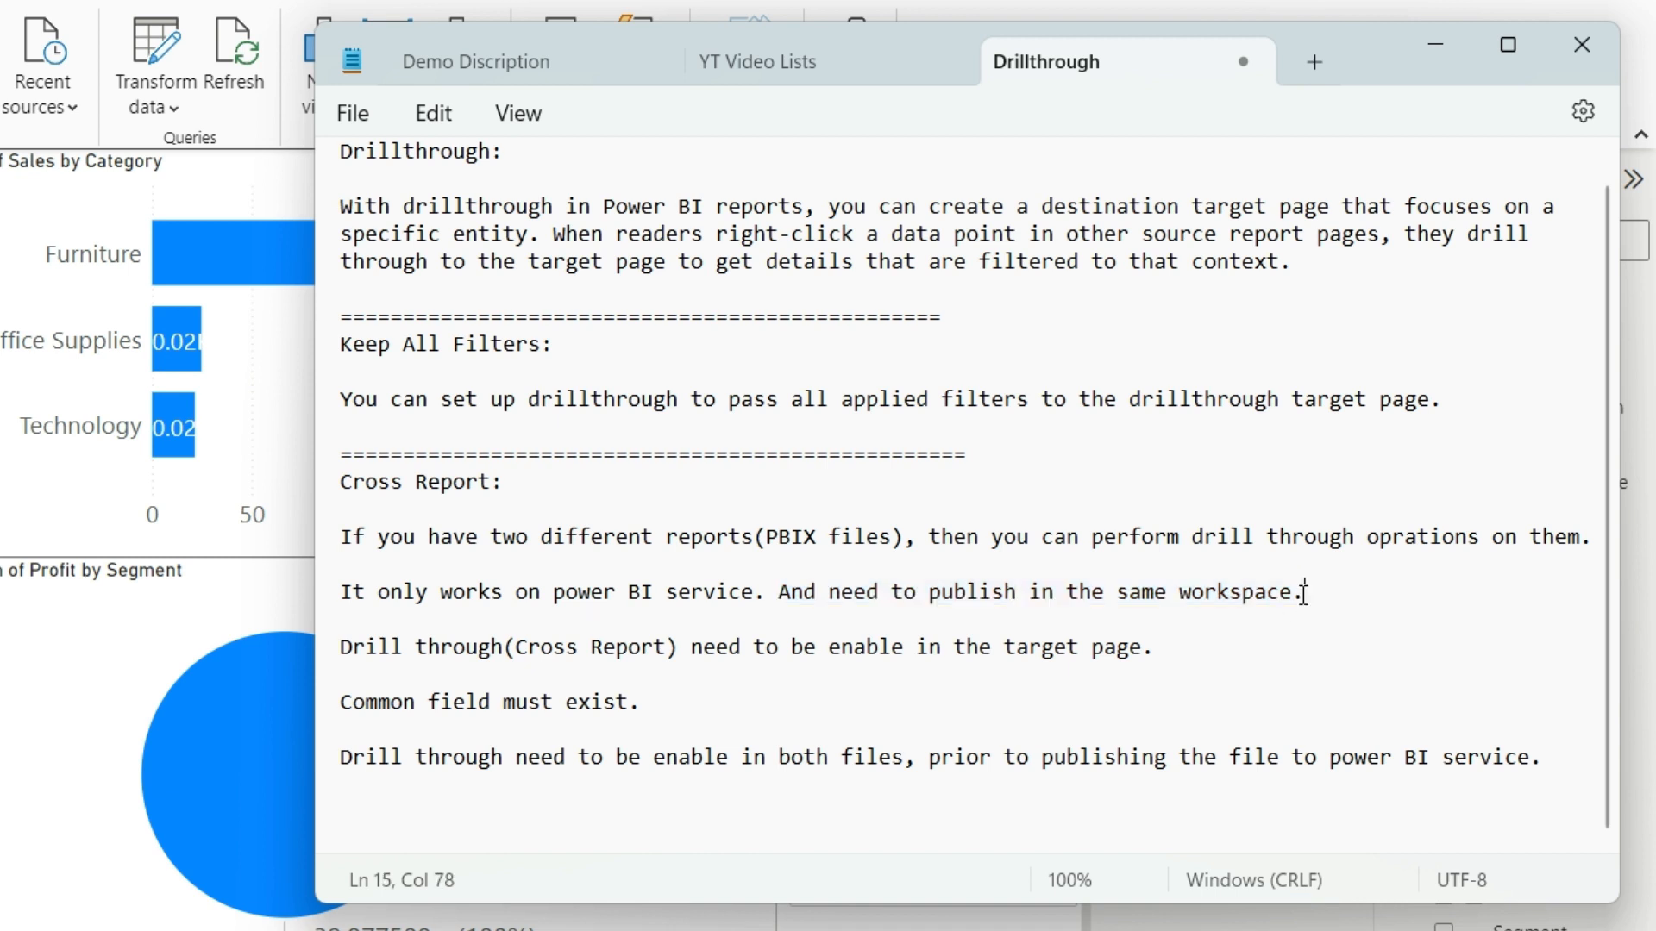
drag(1096, 588, 1362, 598)
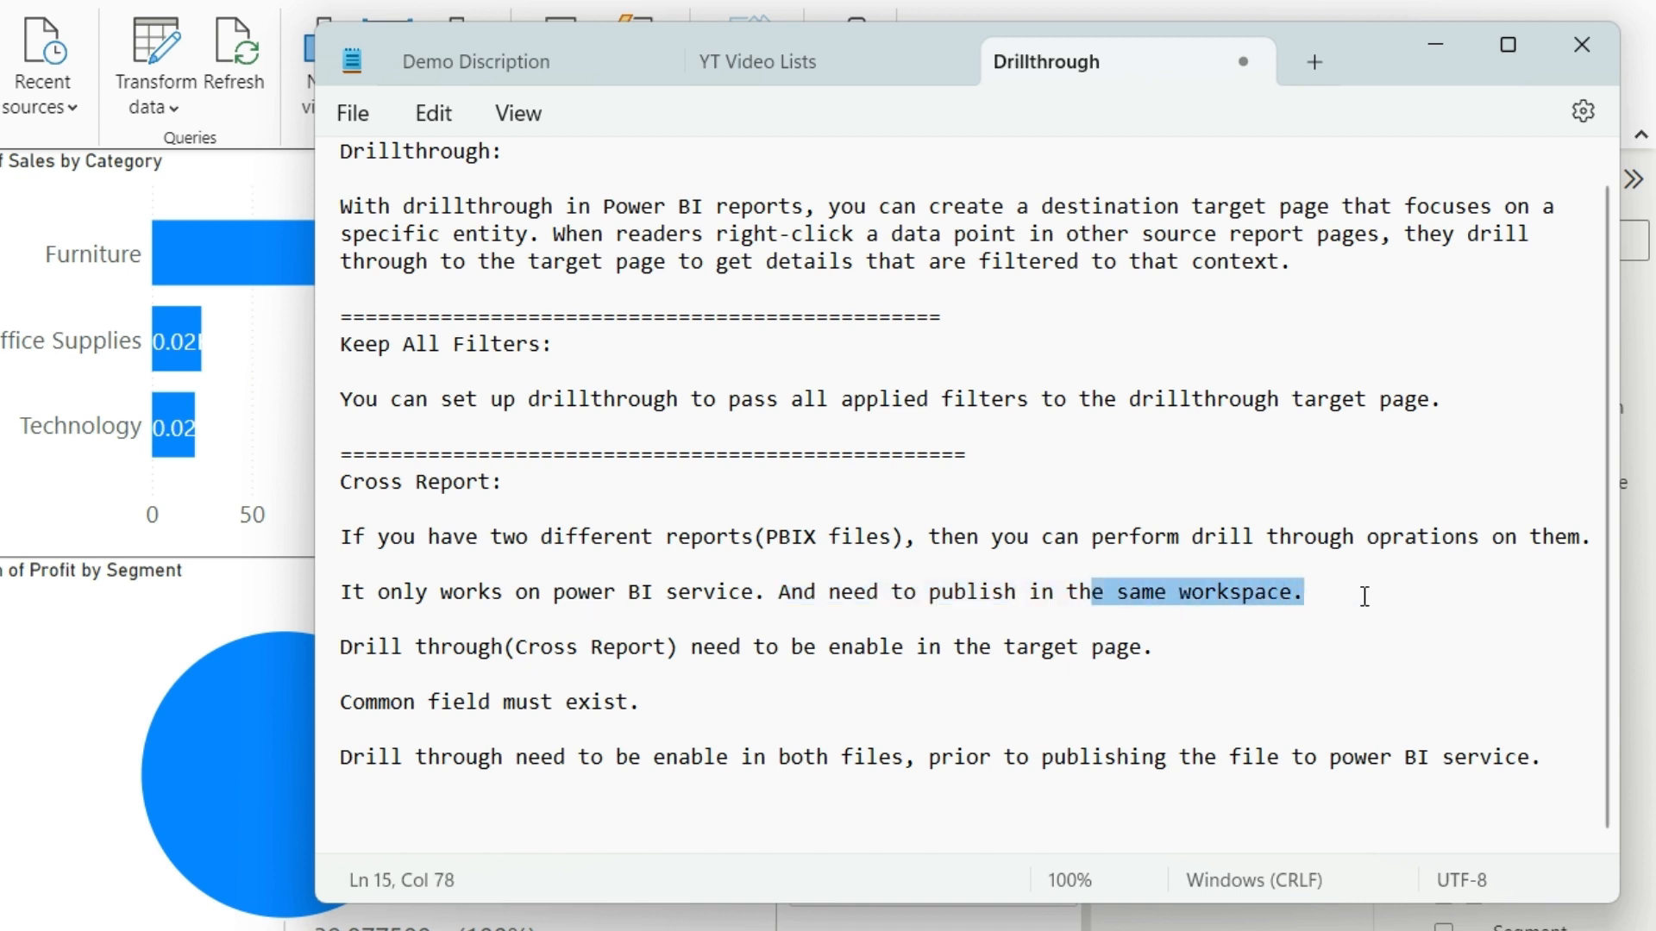
click(1320, 598)
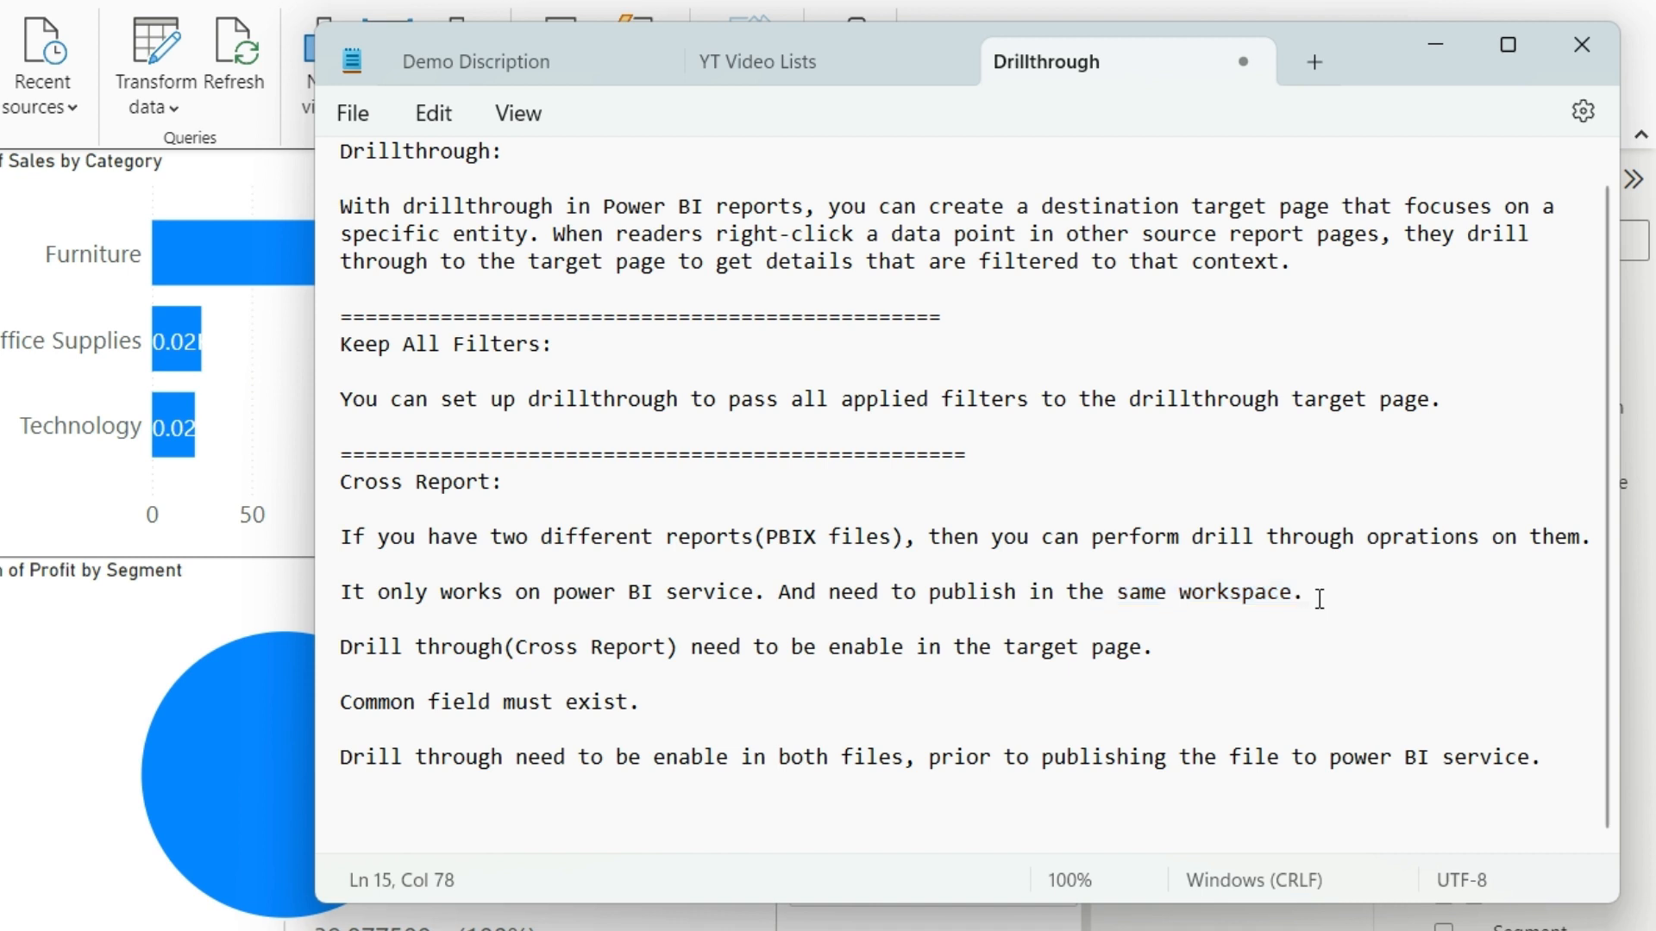
drag(1115, 595, 1309, 595)
click(1364, 595)
Review the remaining Cross Report requirements on the target page, common field and enabling drillthrough before publishing, and put the notes away
drag(357, 646, 492, 648)
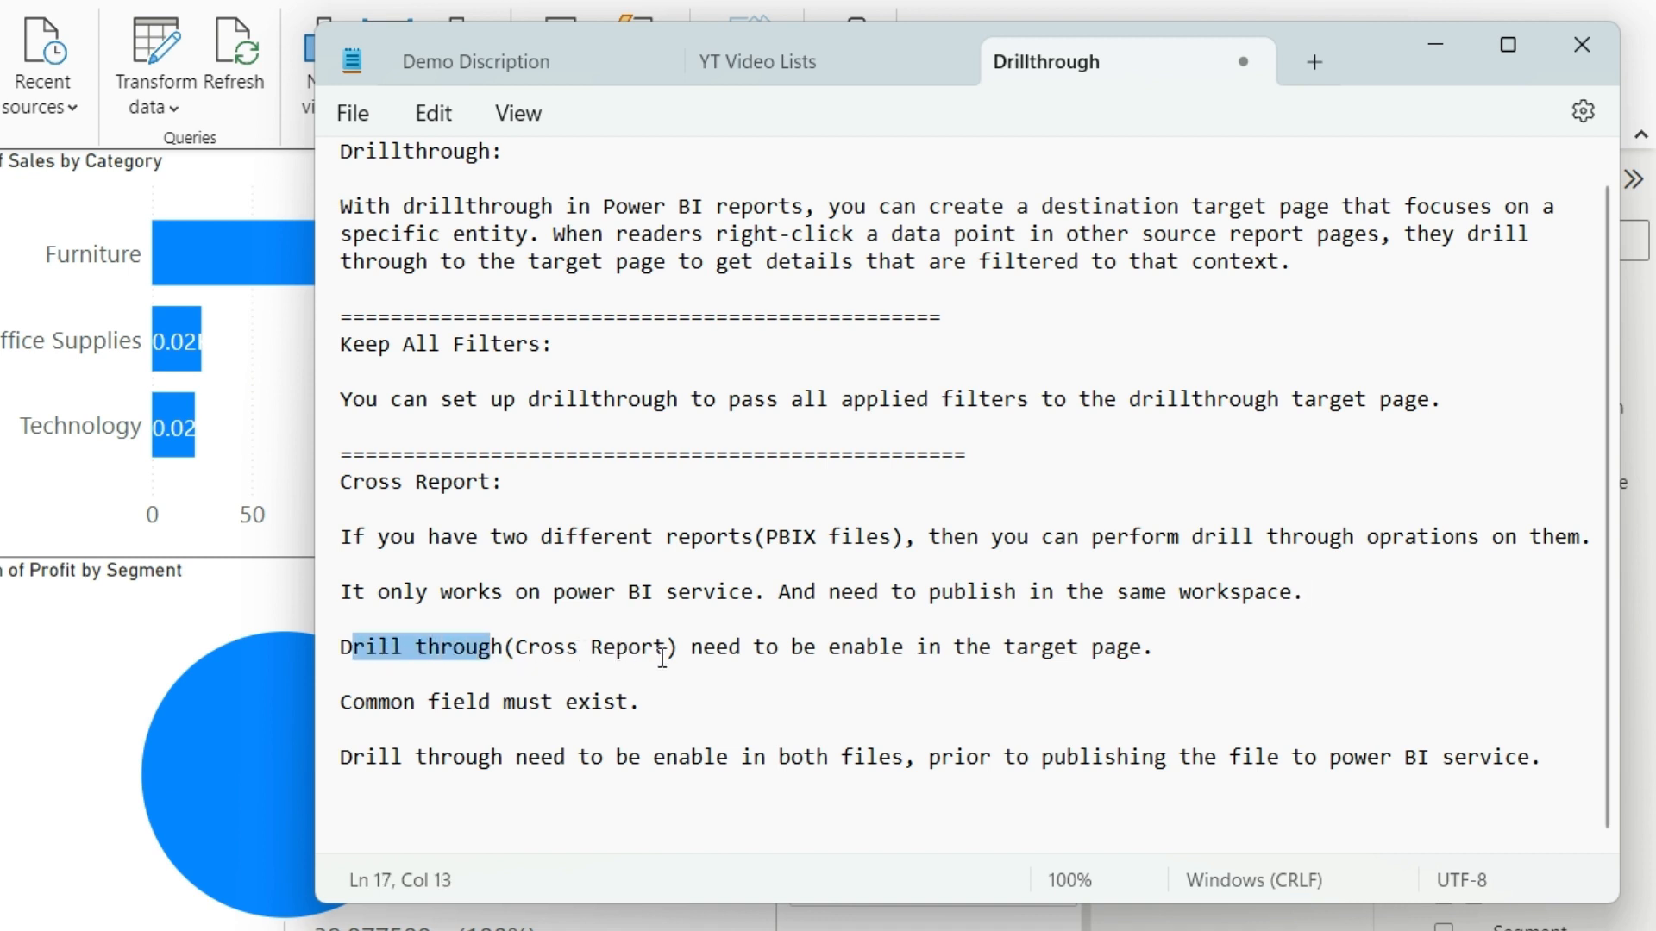
drag(704, 649, 1157, 649)
click(1194, 651)
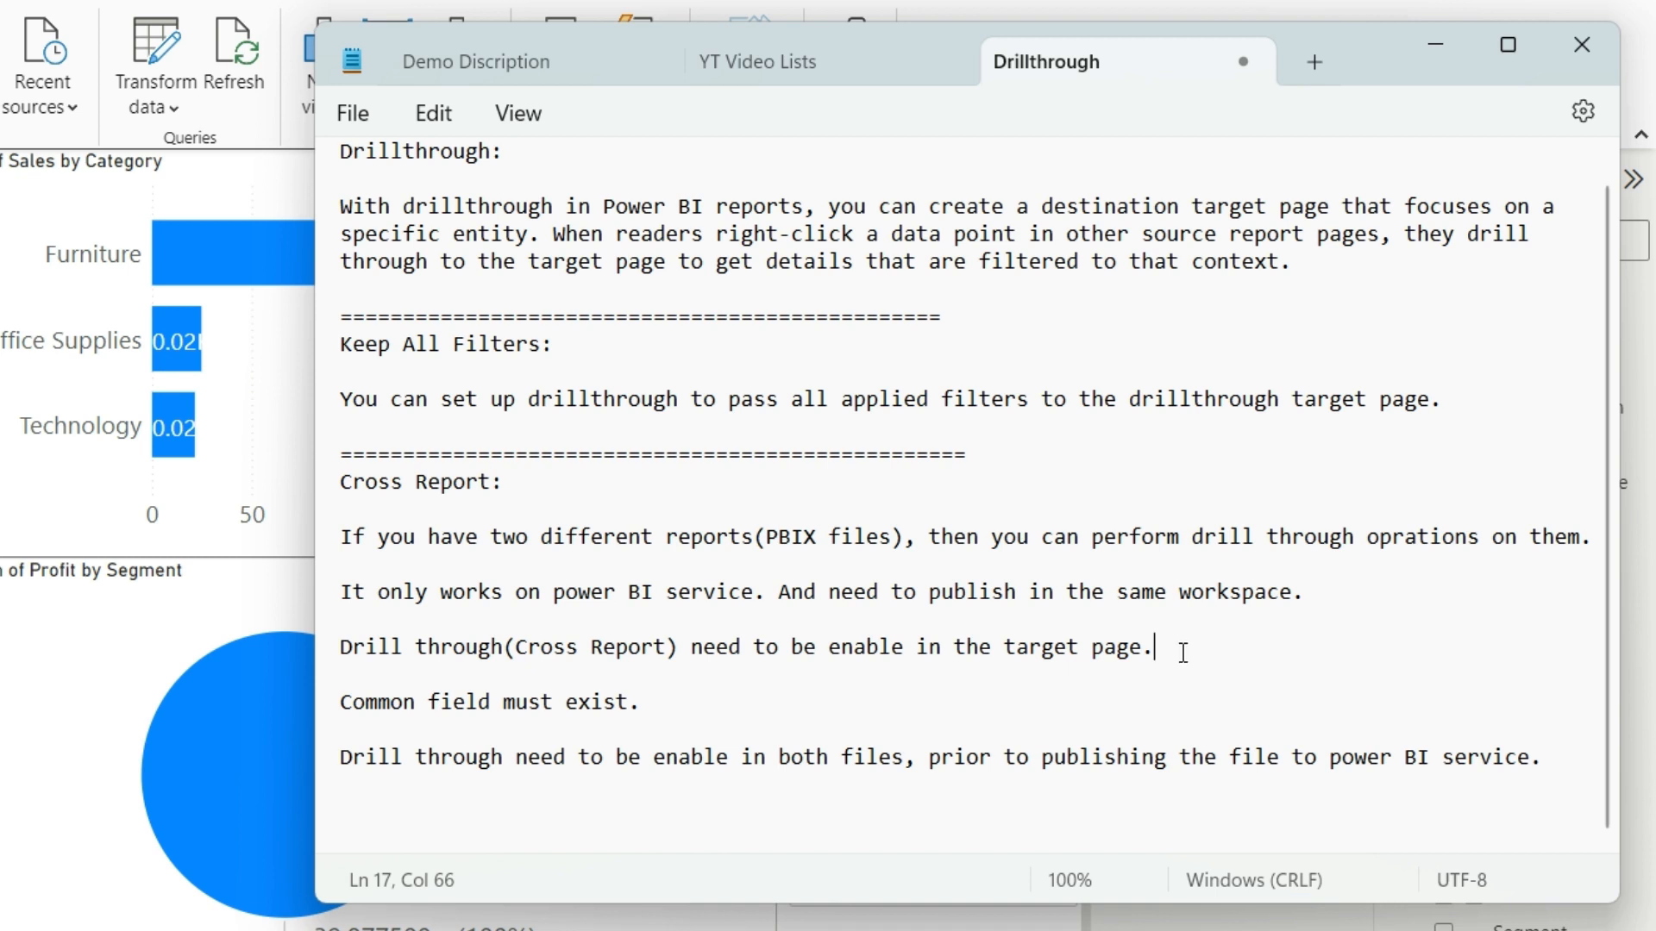
click(682, 709)
key(ctrl+shift+Left)
key(ctrl+shift+Left)
key(ctrl+shift+Left)
key(ctrl+shift+Left)
click(692, 696)
click(365, 759)
drag(345, 761, 1552, 755)
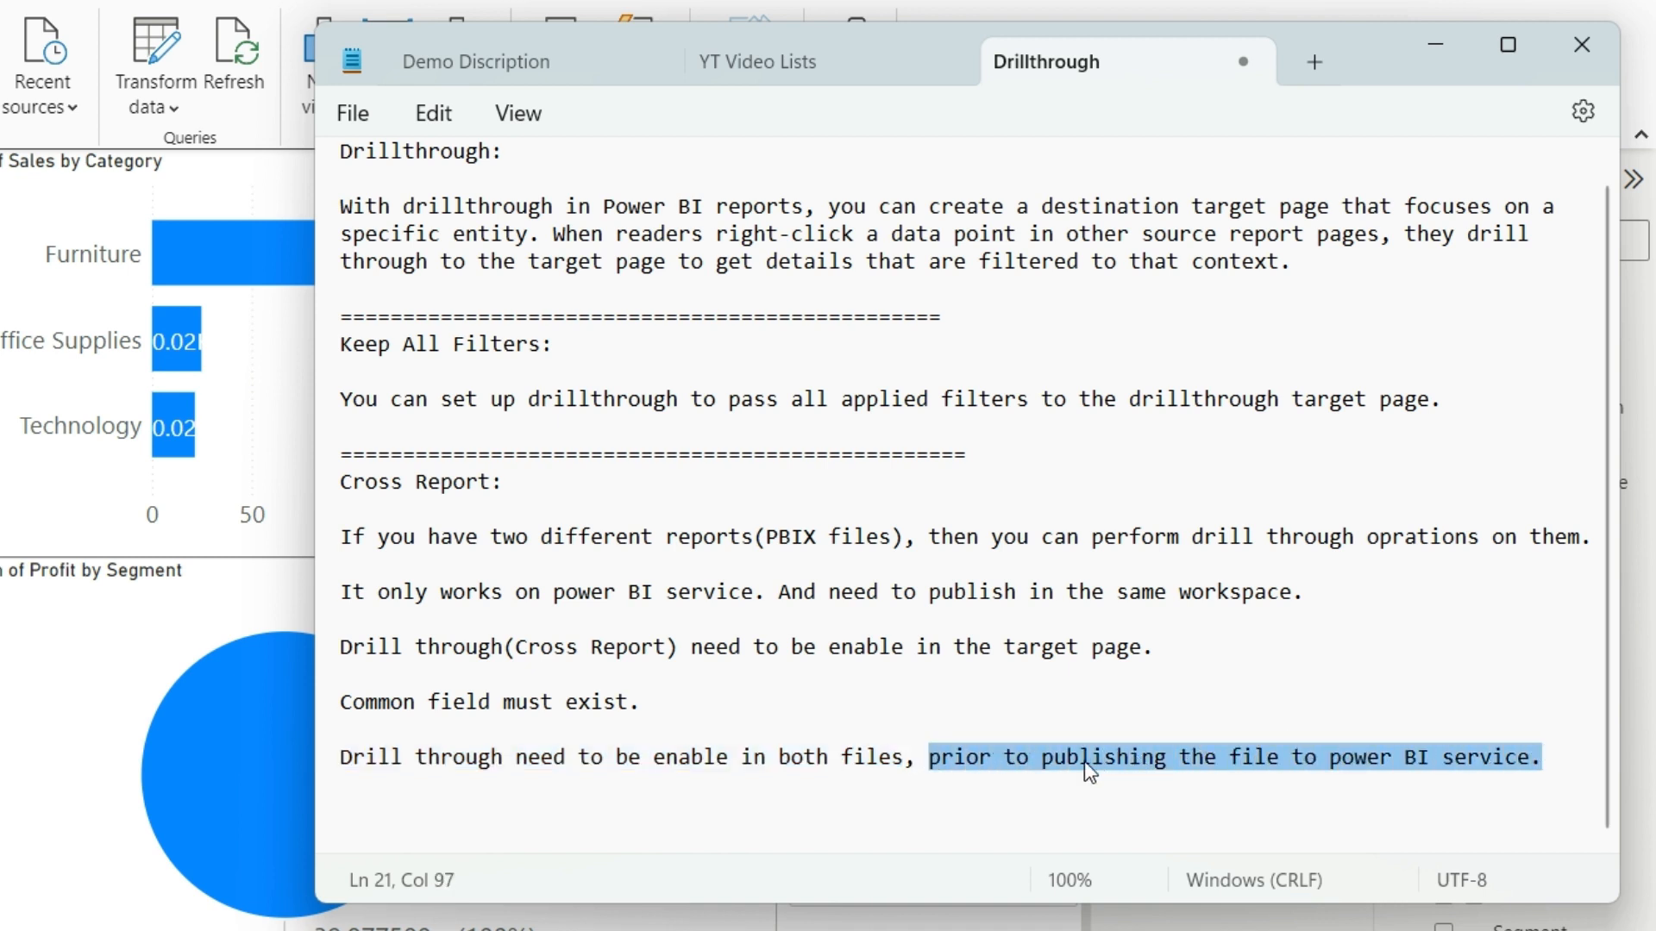
click(917, 758)
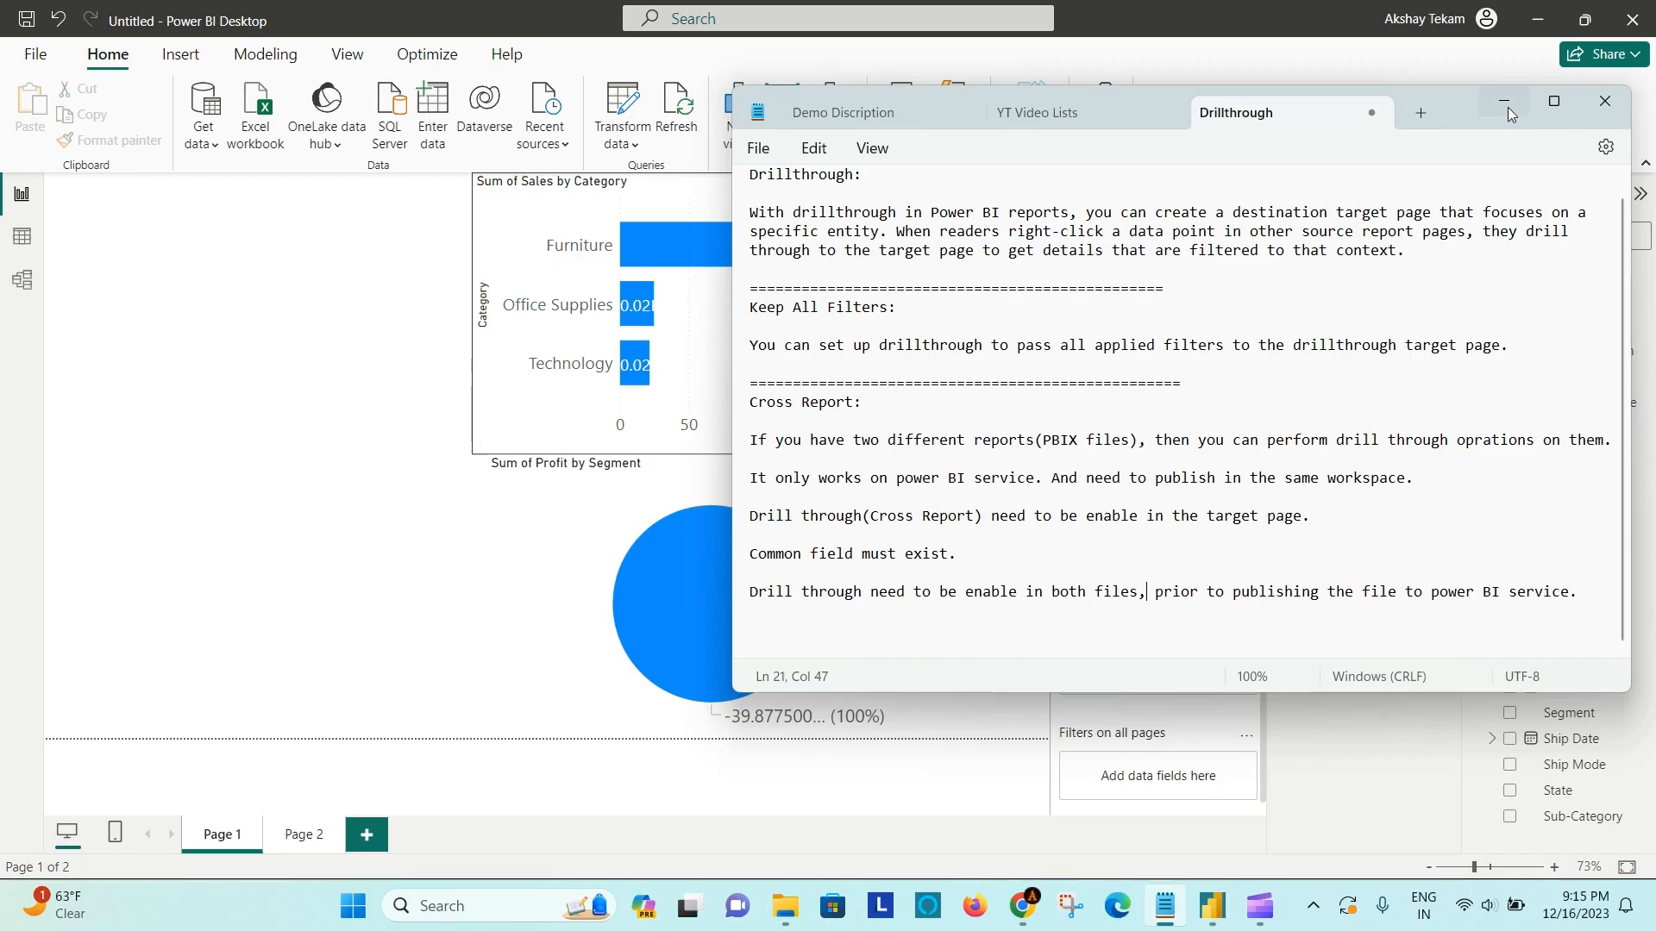
click(1436, 44)
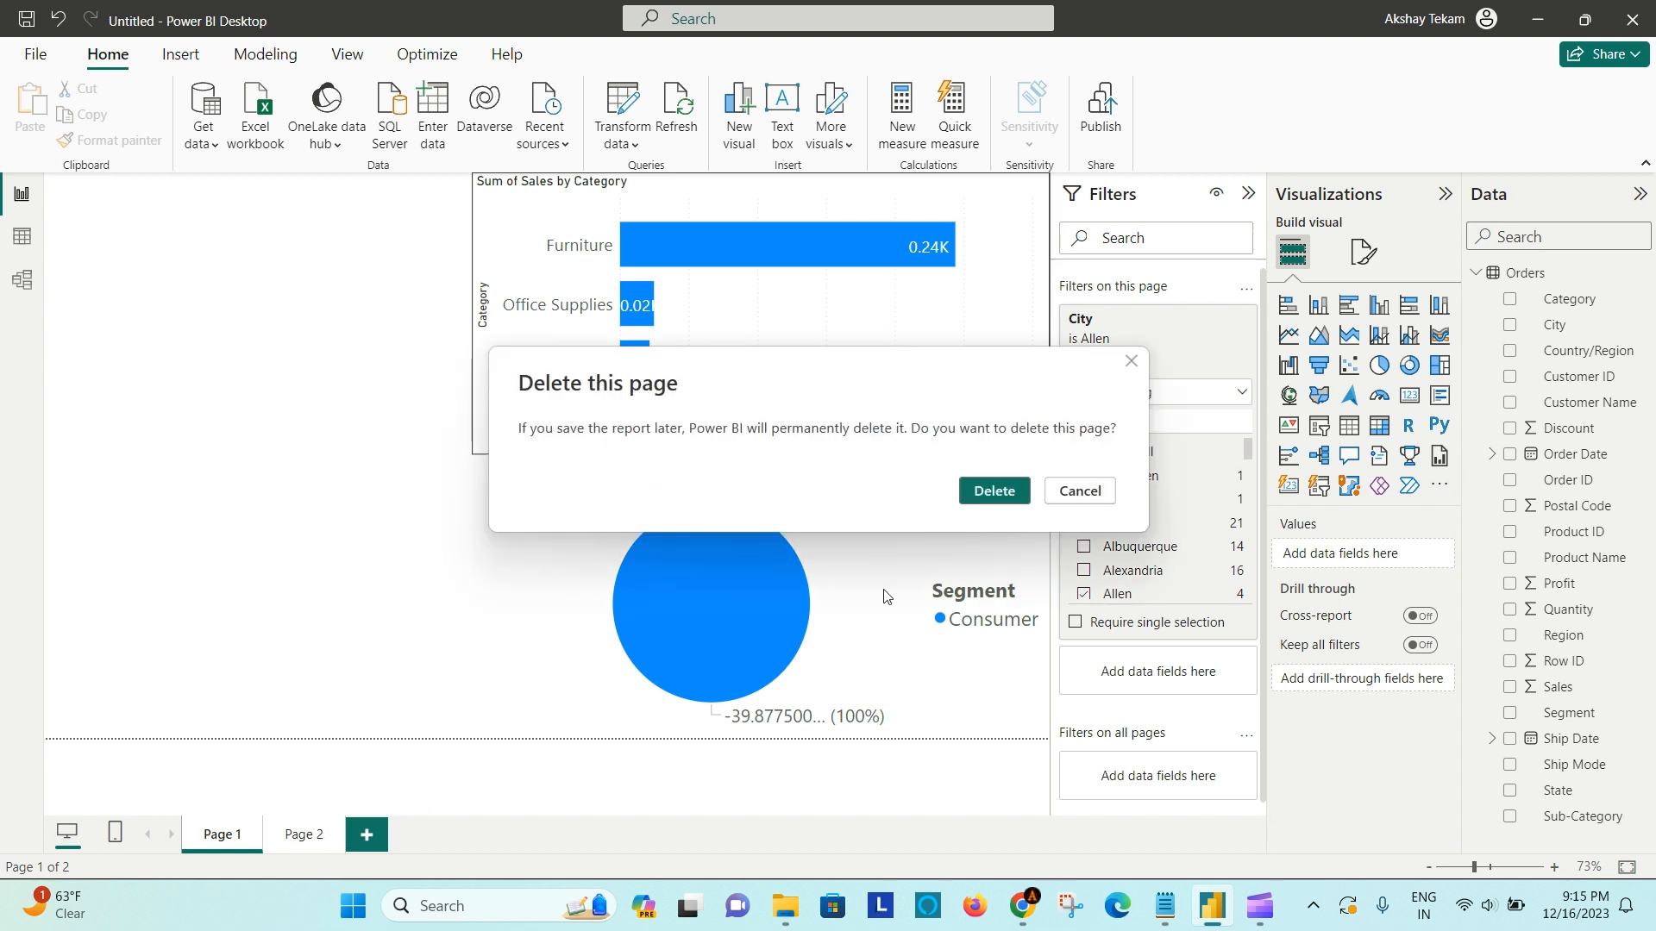
Delete Page 2 from the report
click(1132, 364)
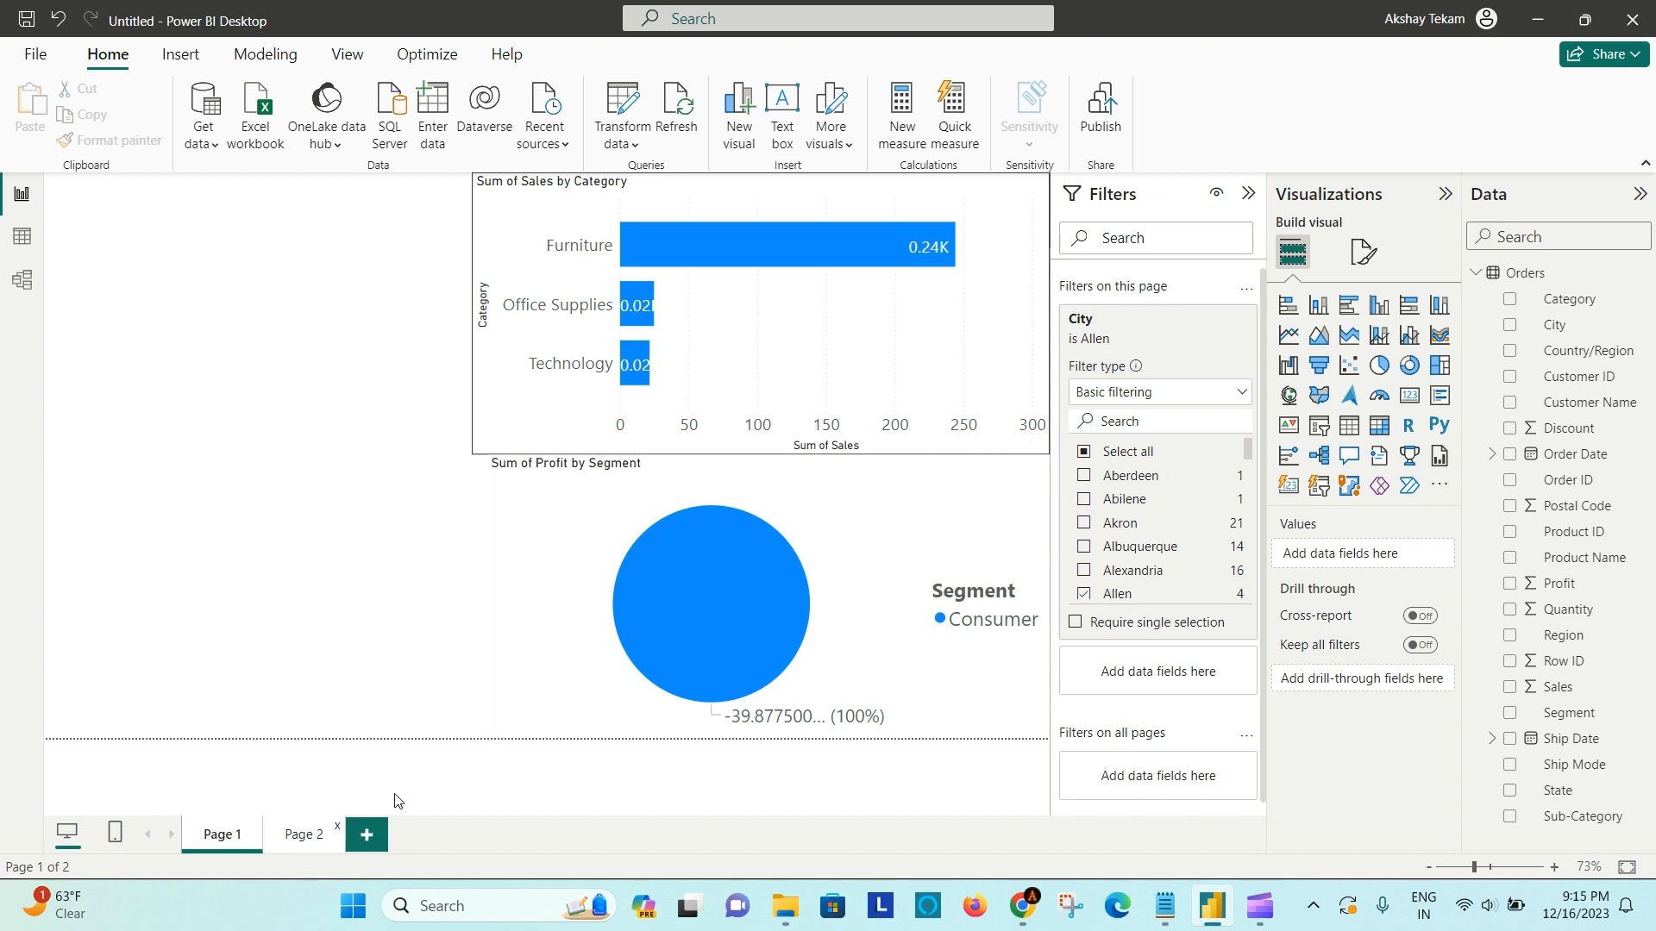
click(991, 484)
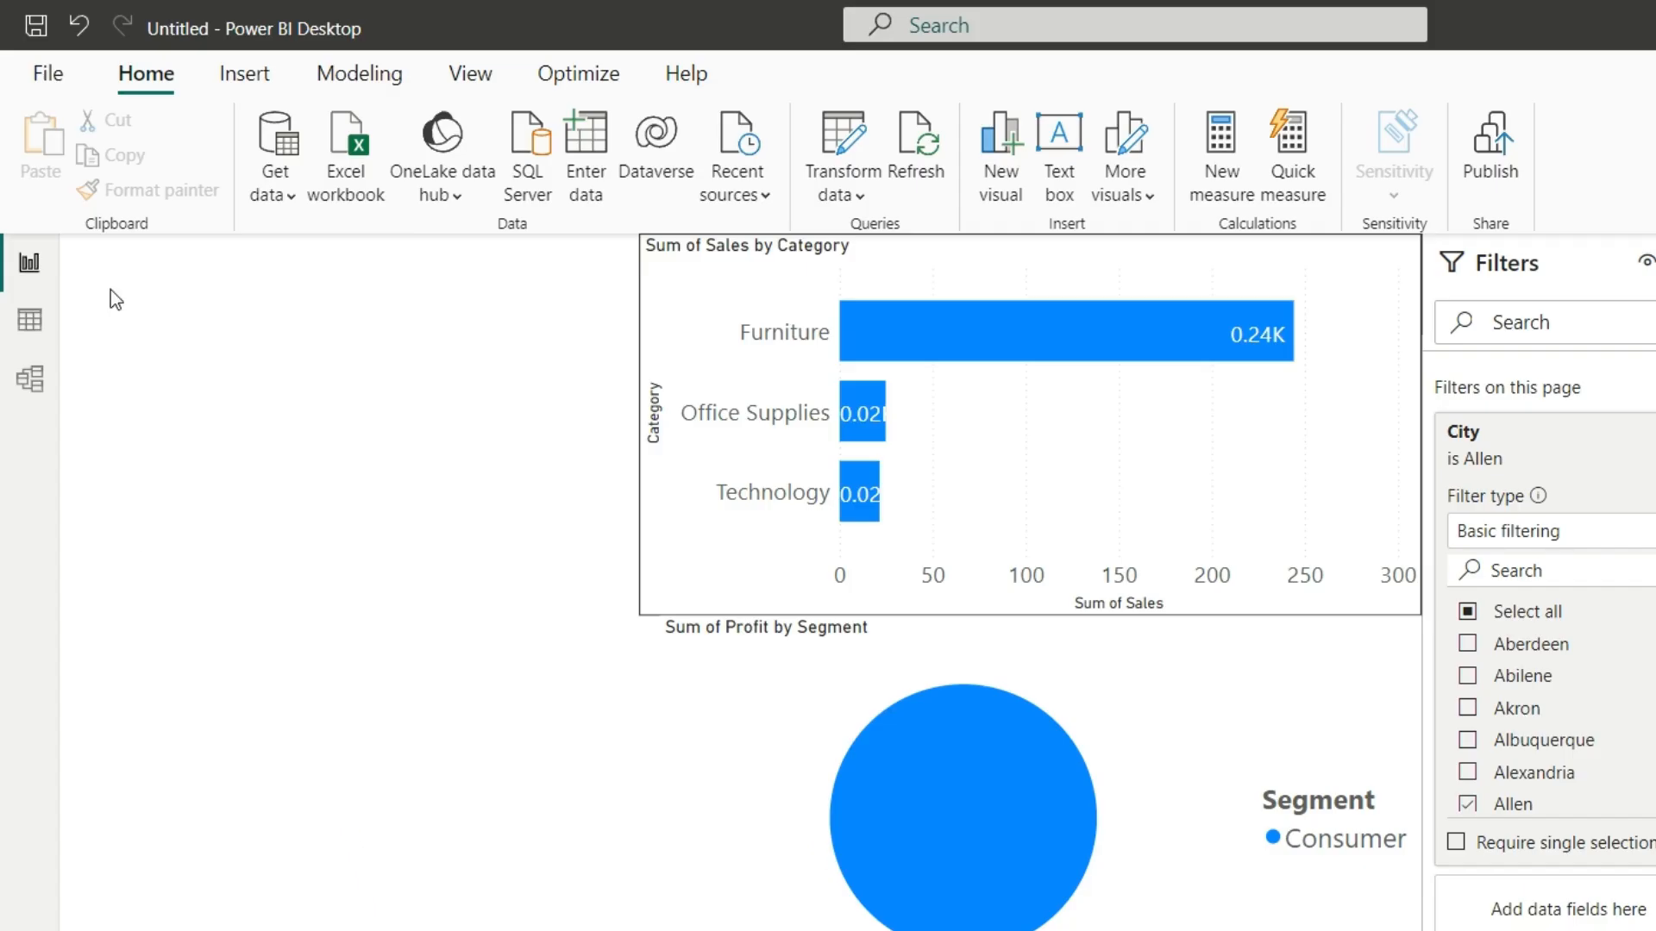
Save the report under the name Report 1 in the Power BI Preparation folder
click(37, 27)
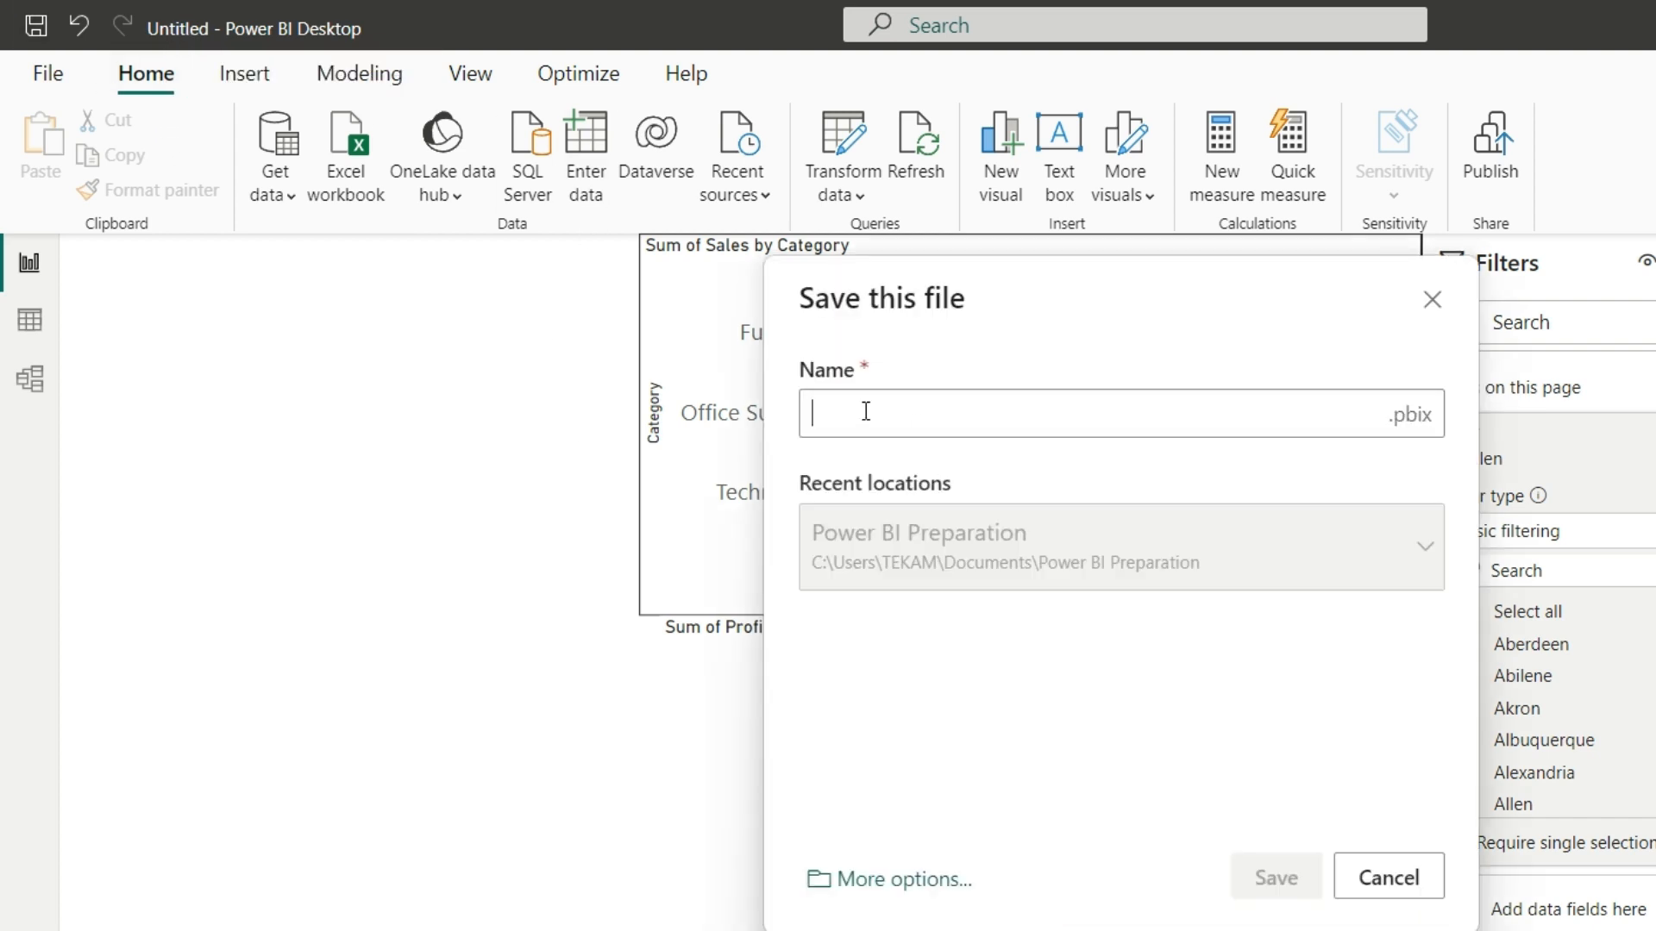
text(R)
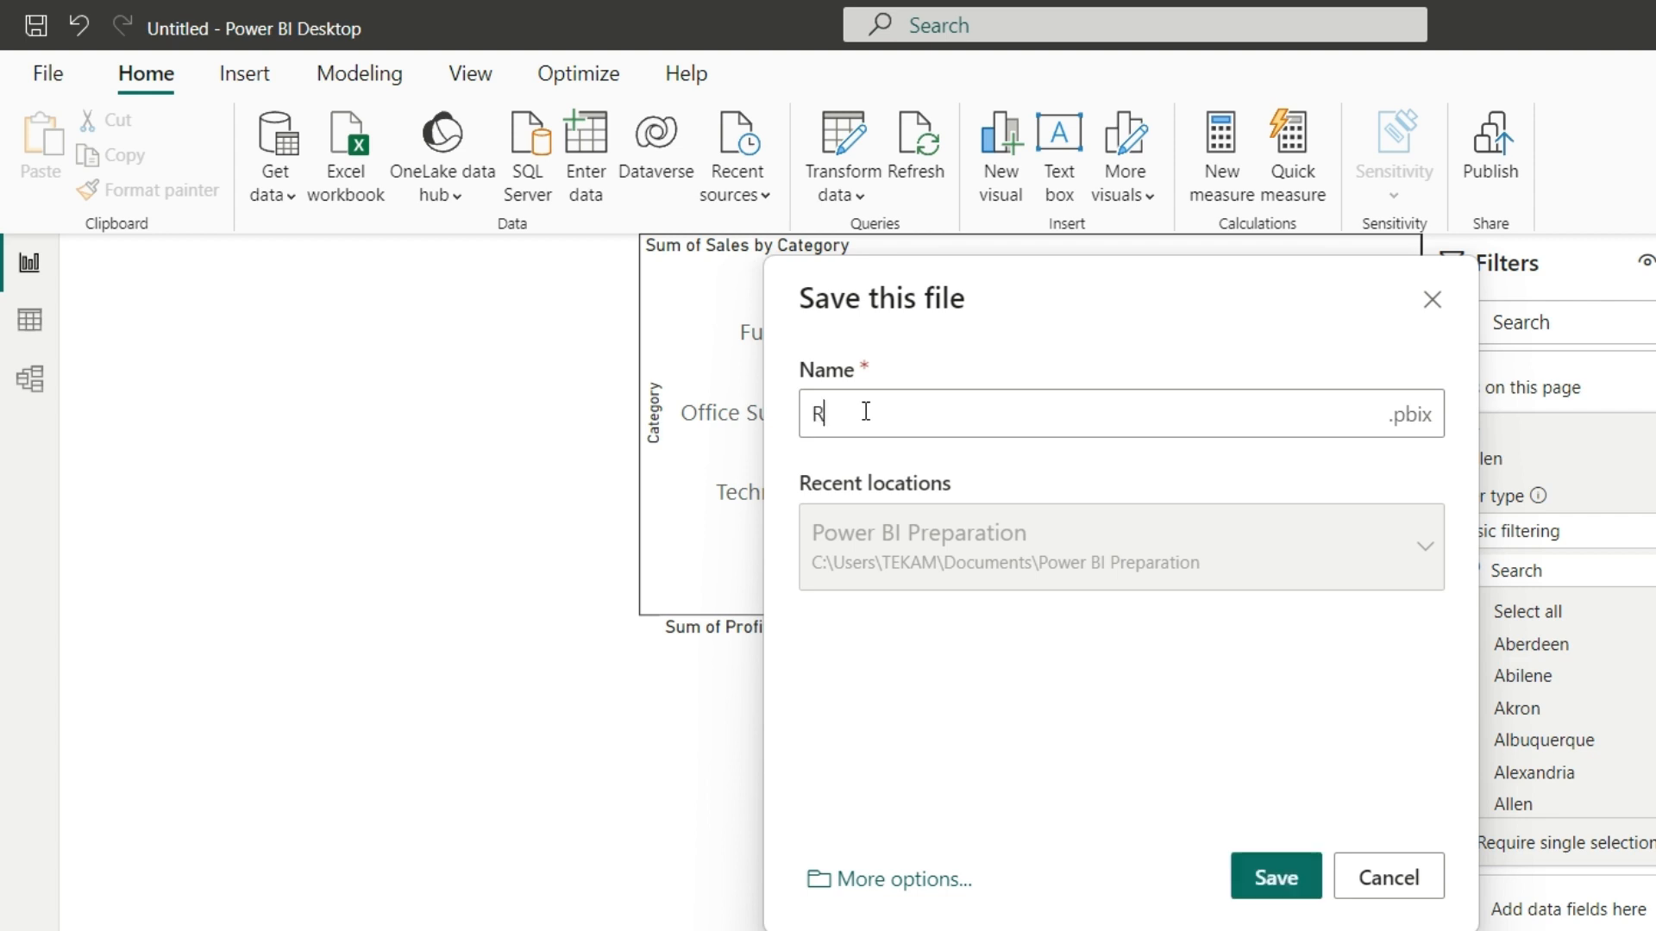
text(epo)
key(BackSpace)
key(BackSpace)
key(BackSpace)
key(BackSpace)
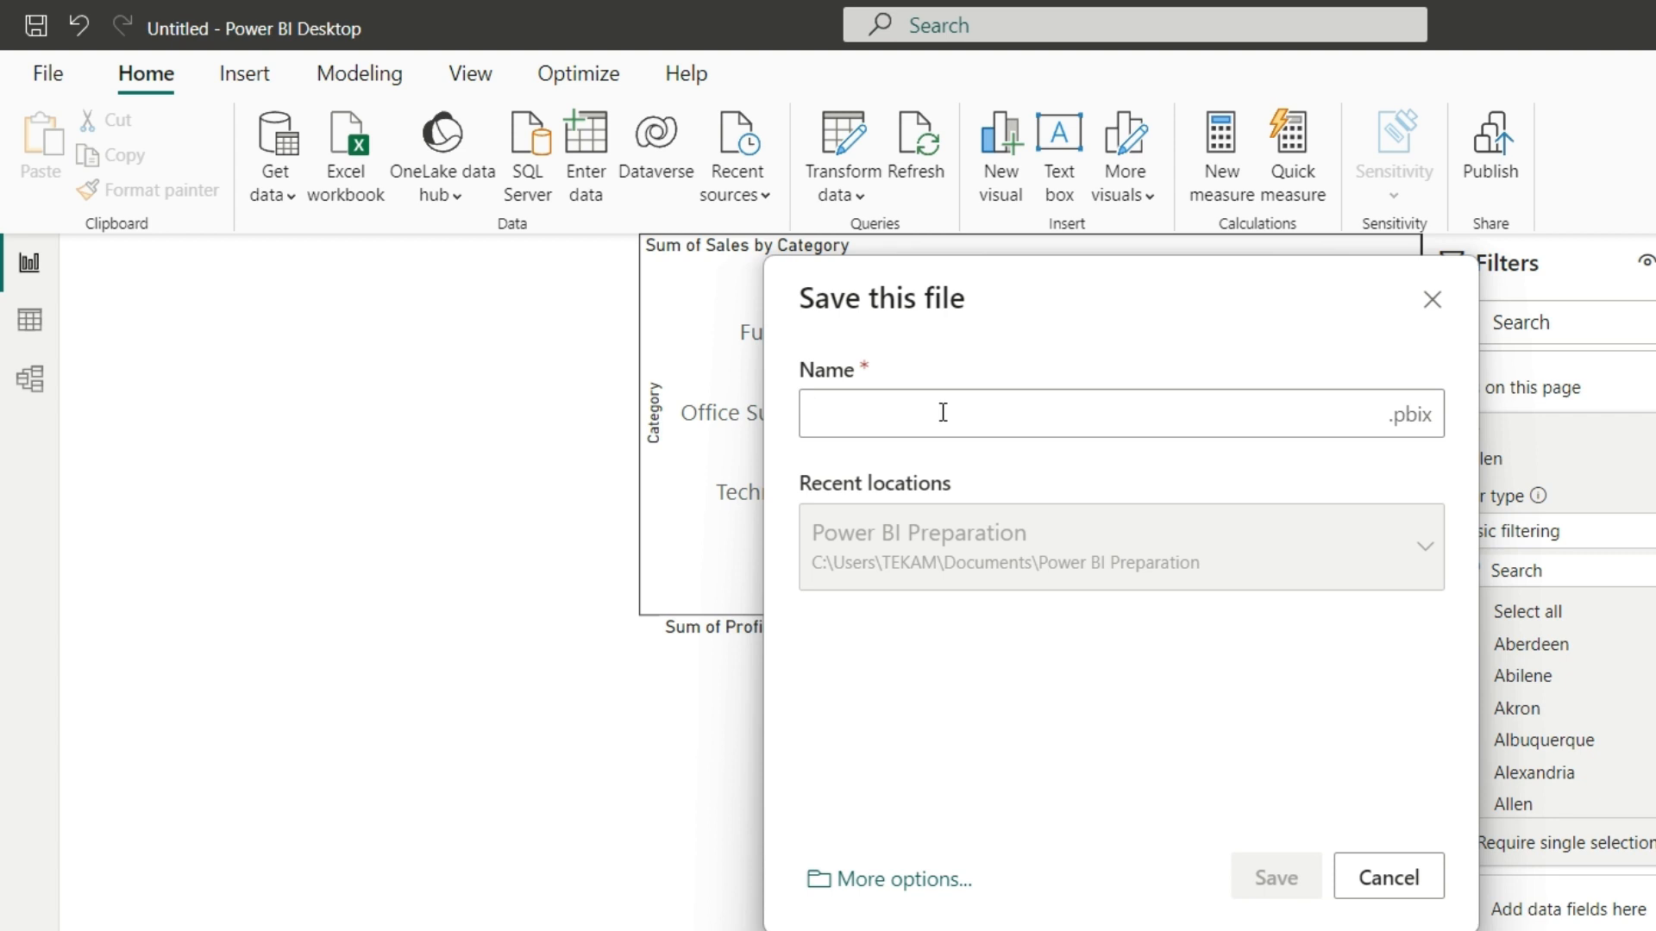
text(Repo)
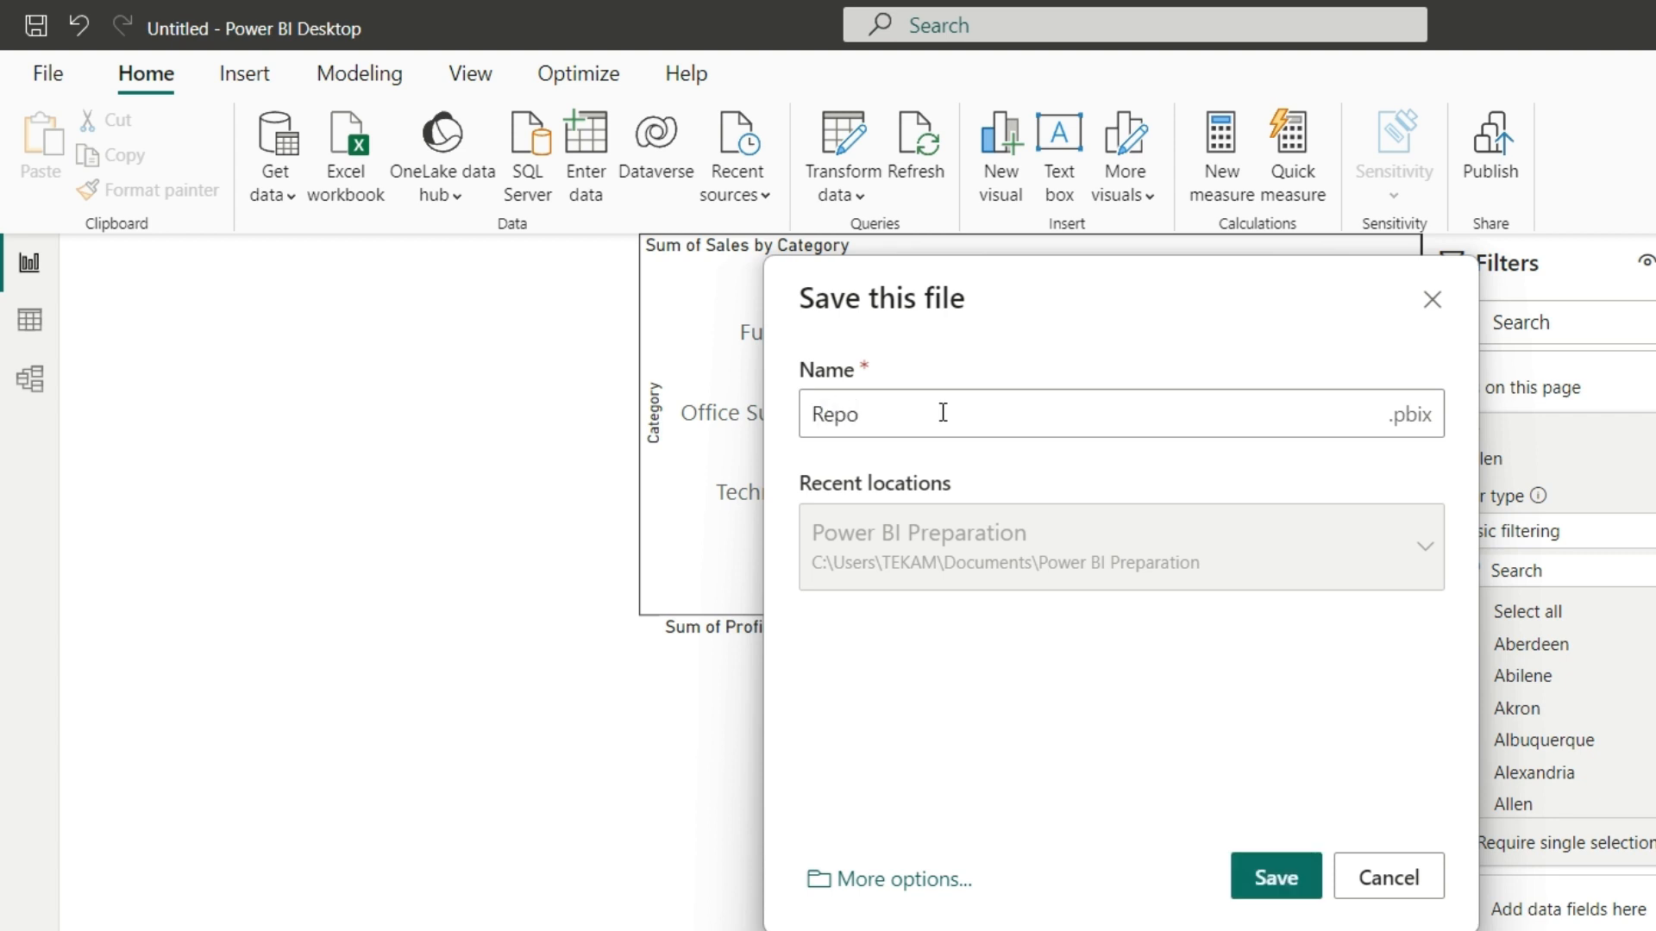
text(rt 1)
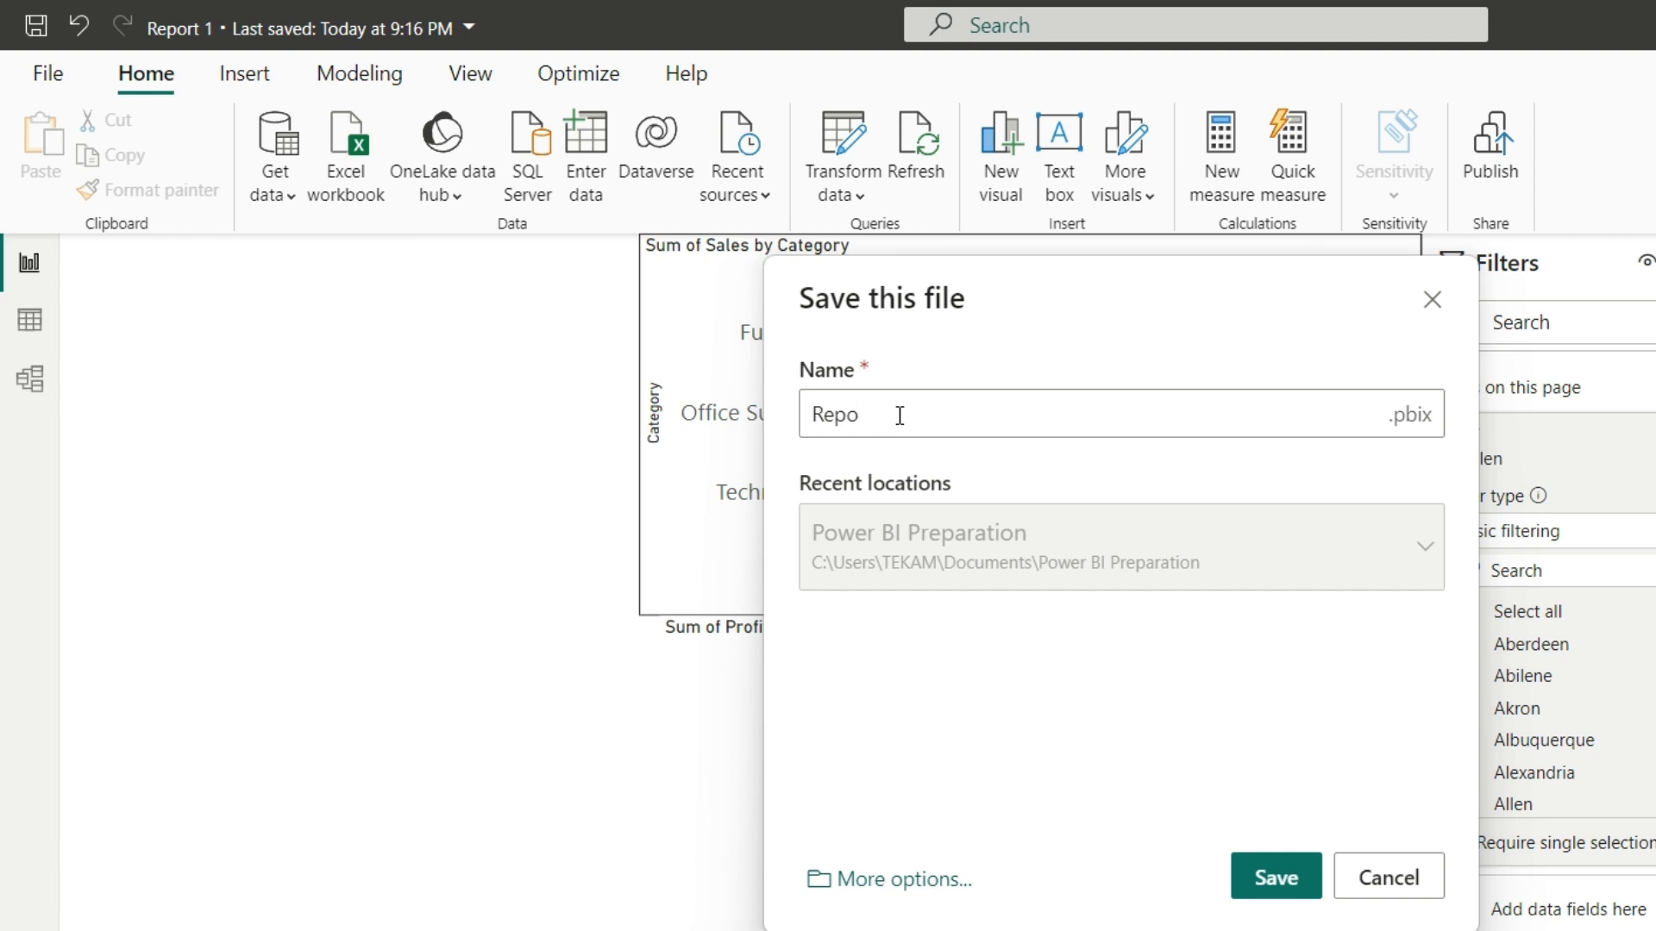
Save the report again under the name first report in the Power BI Preparation folder
key(BackSpace)
key(BackSpace)
key(BackSpace)
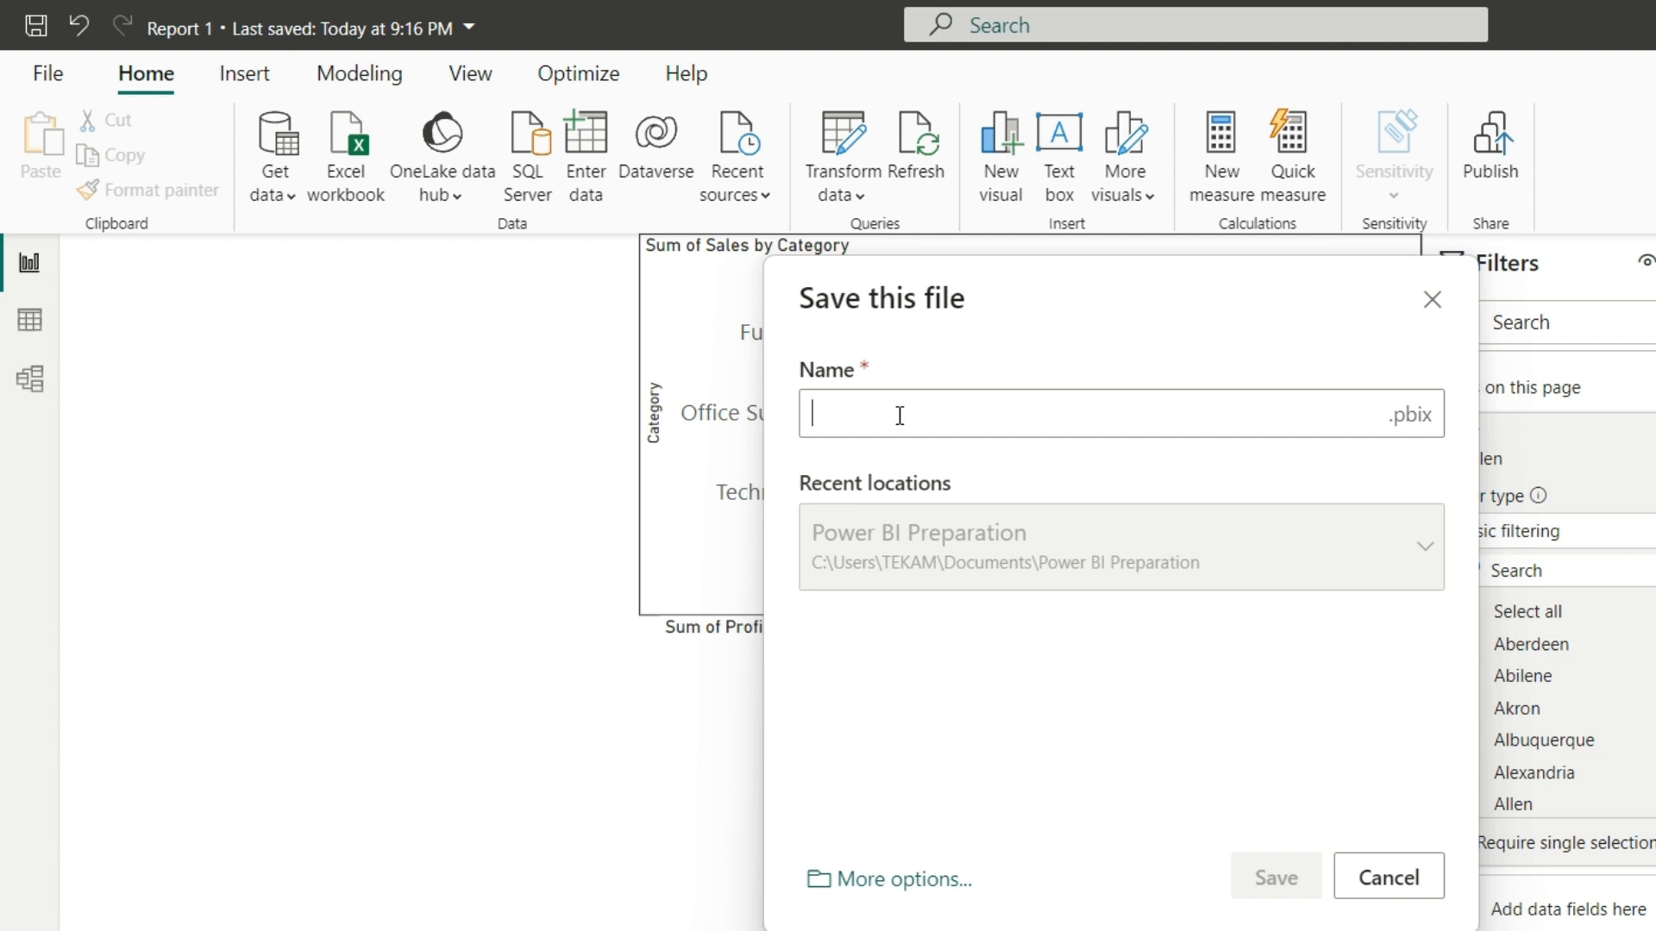
text(first )
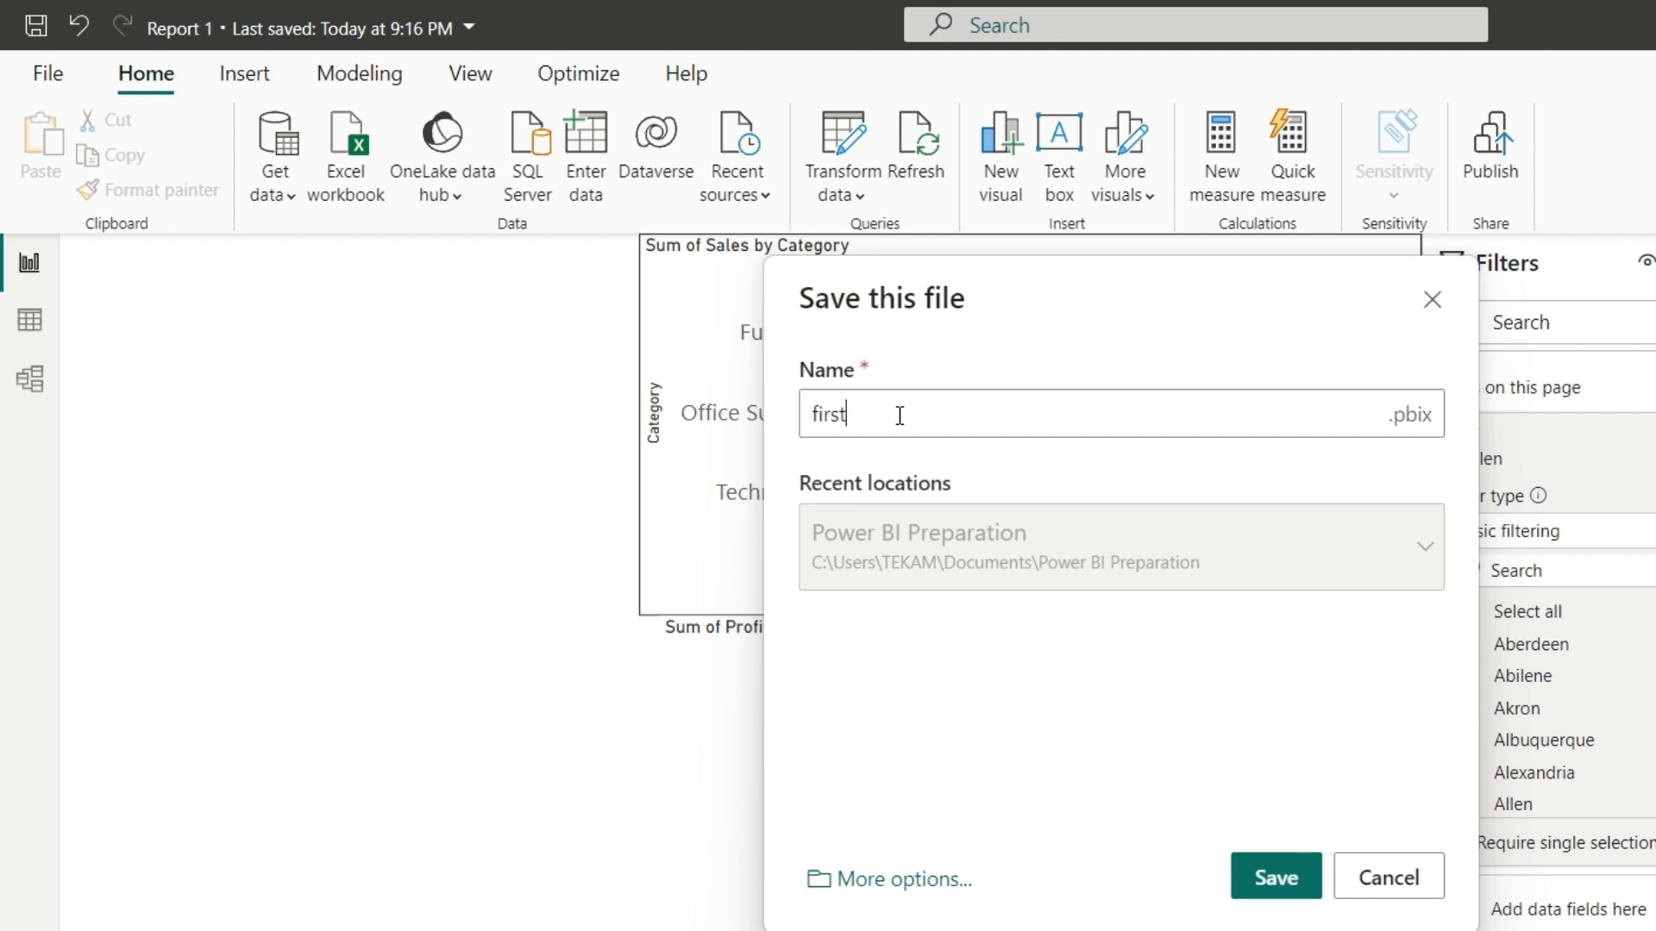
text(report)
click(1277, 877)
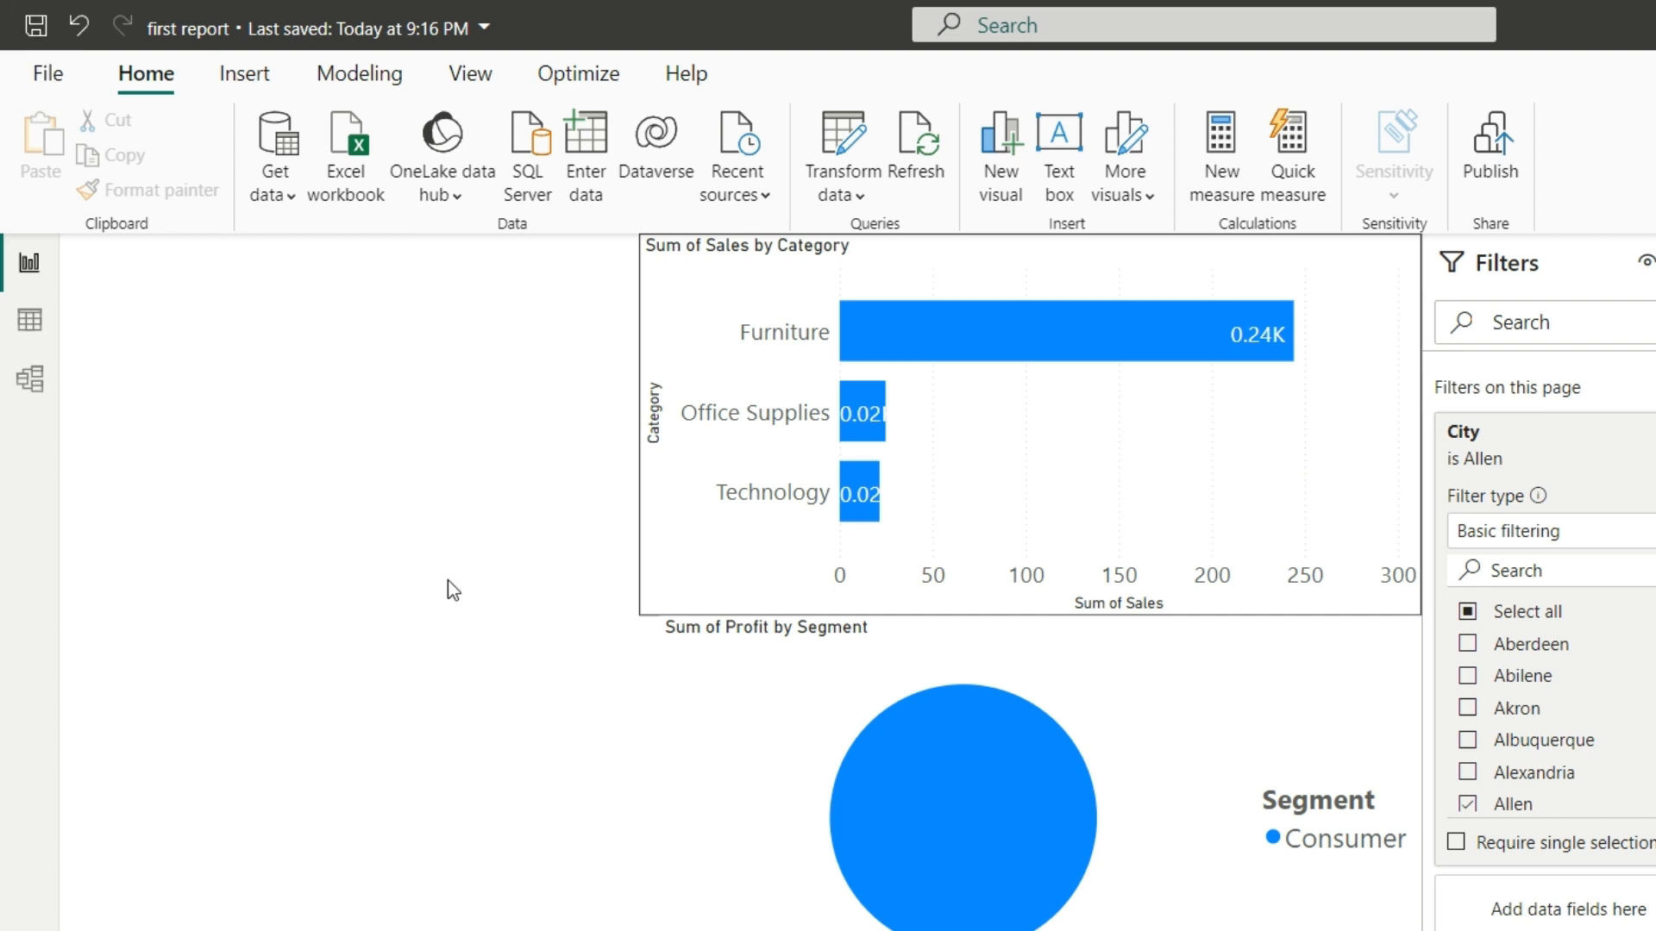
Create a new report and load the Orders table from the Superstore Excel workbook
click(51, 82)
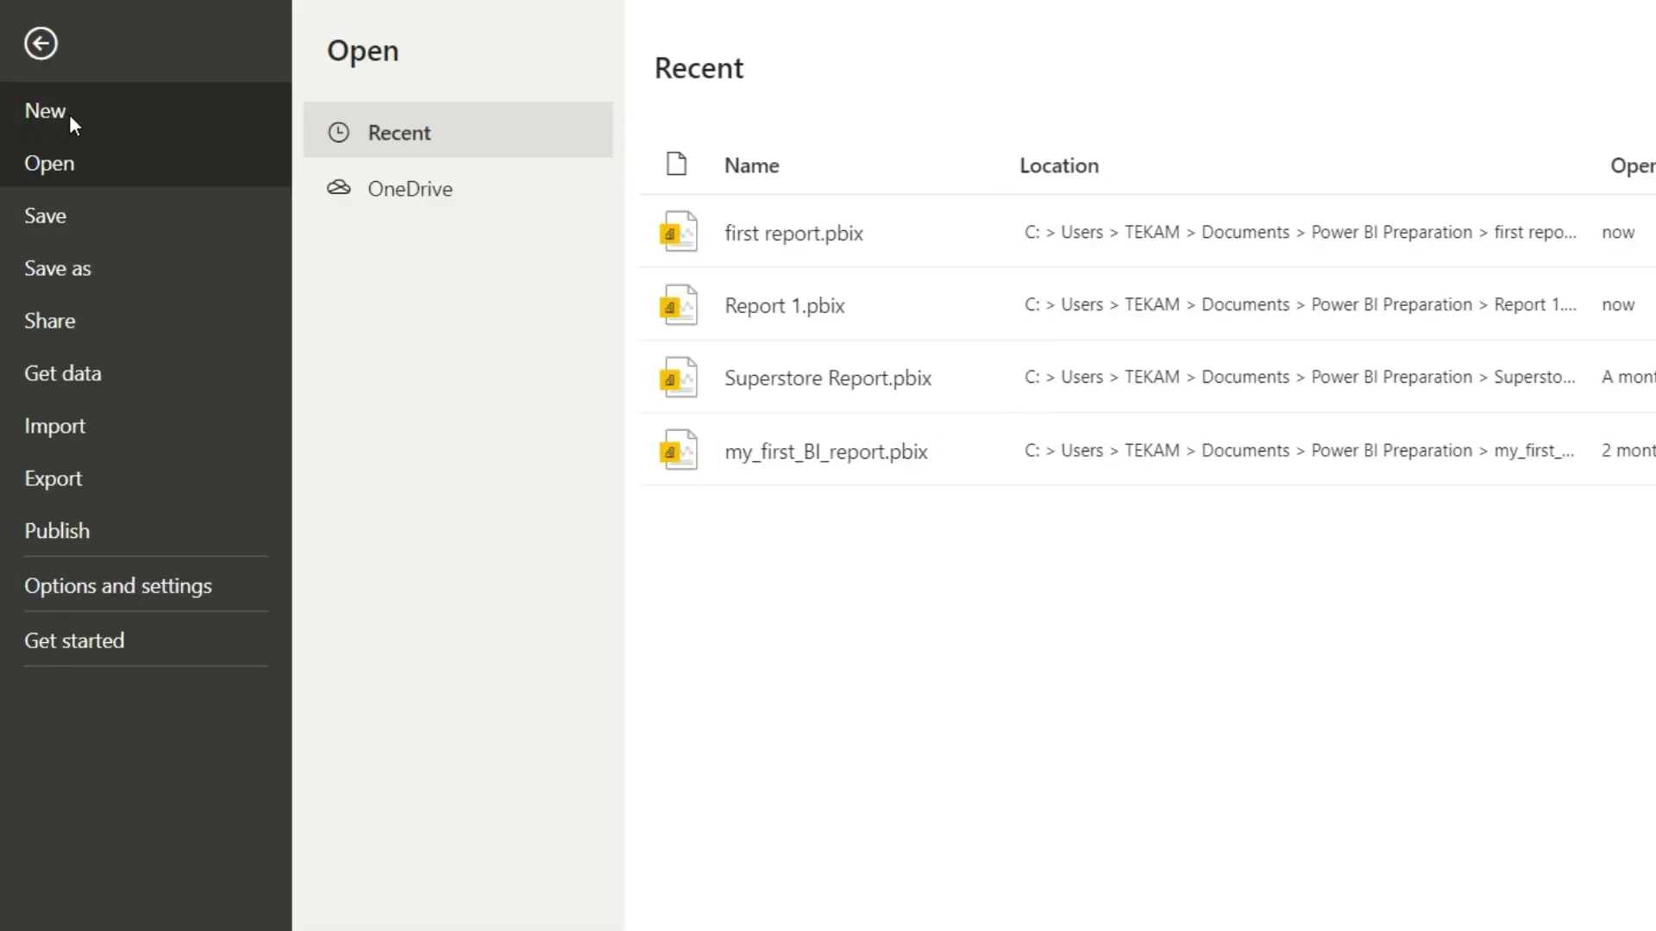
click(58, 112)
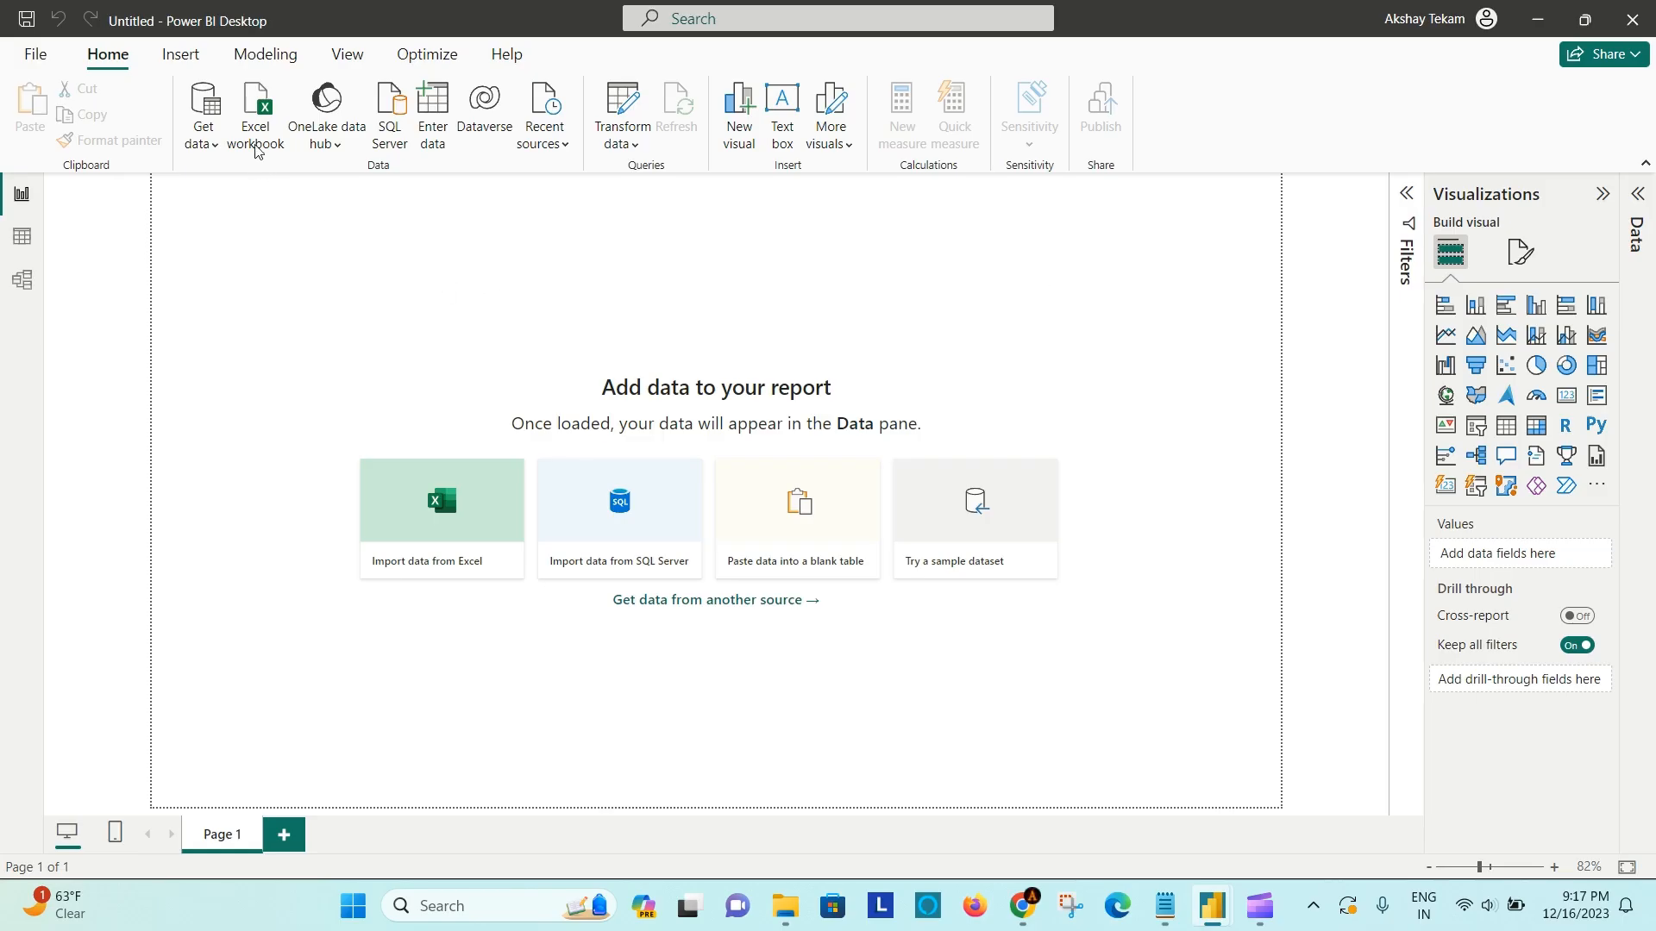
click(253, 105)
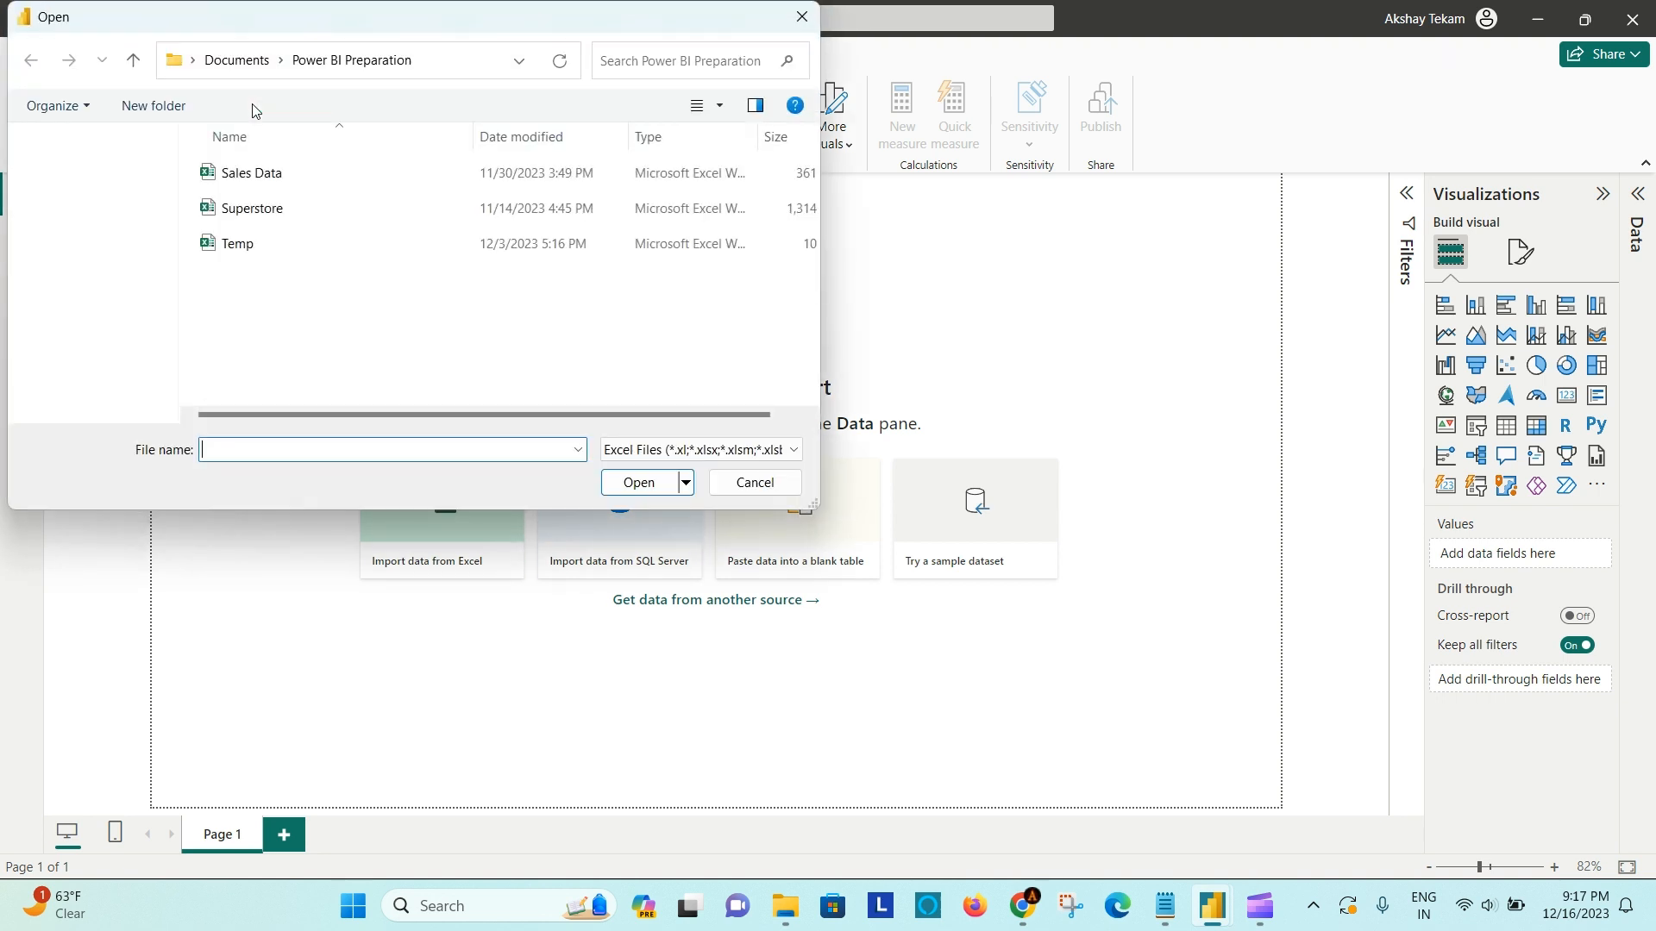
click(263, 210)
click(638, 483)
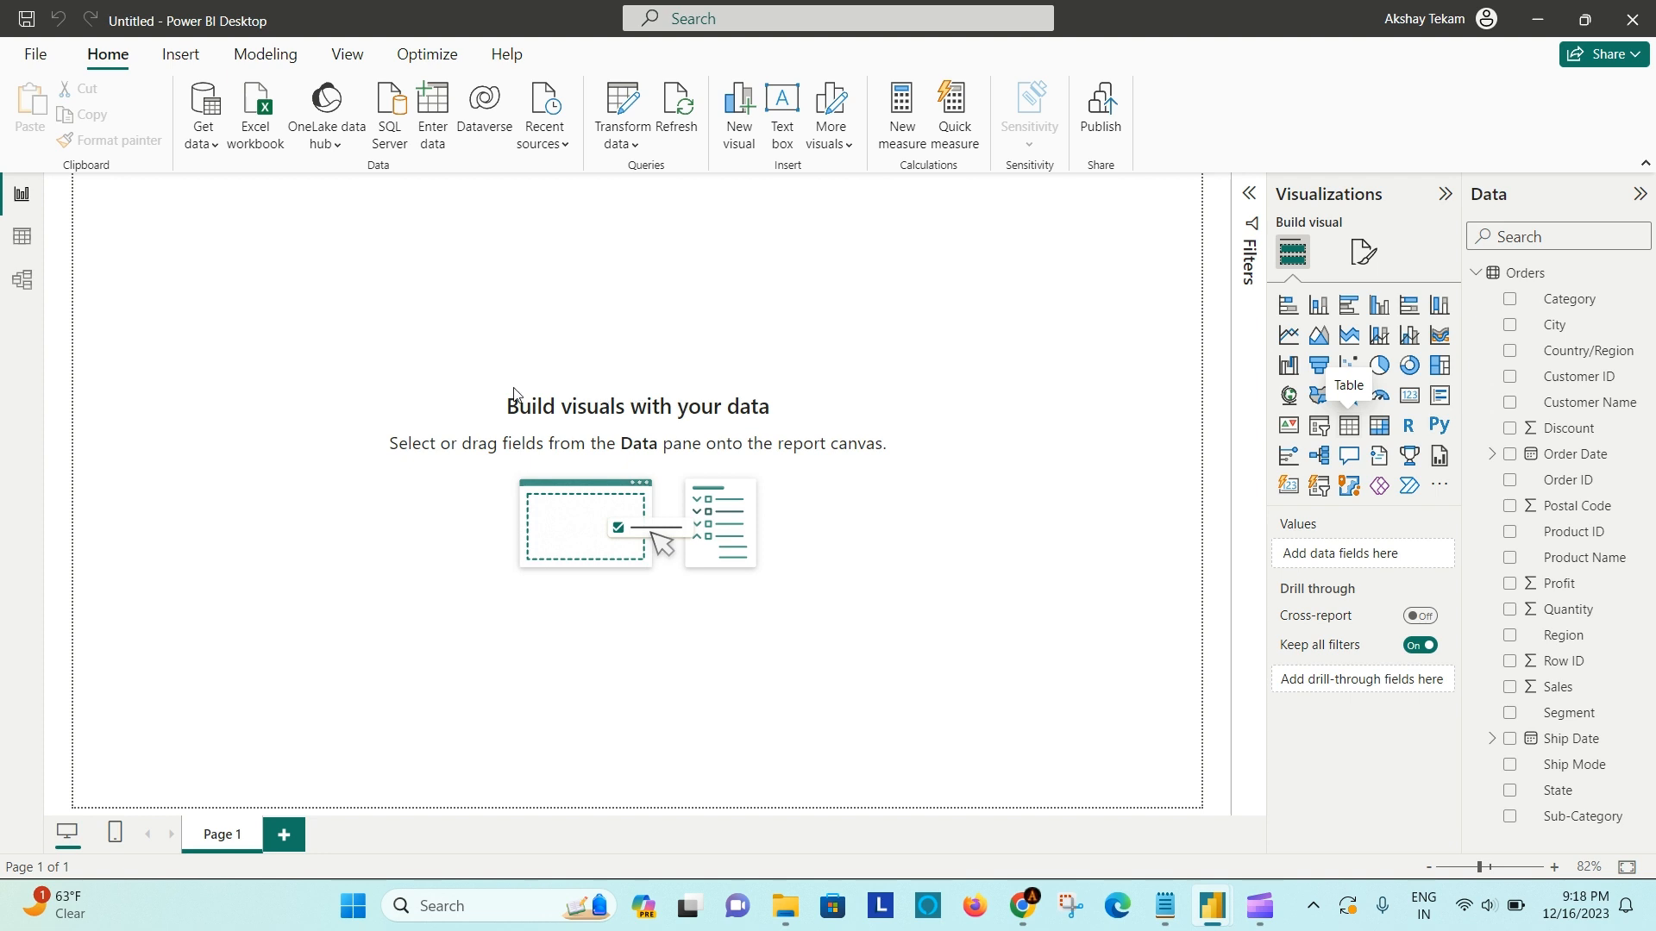
Add an empty table visual, move it to the right side of the report page and enlarge it
drag(225, 278, 949, 412)
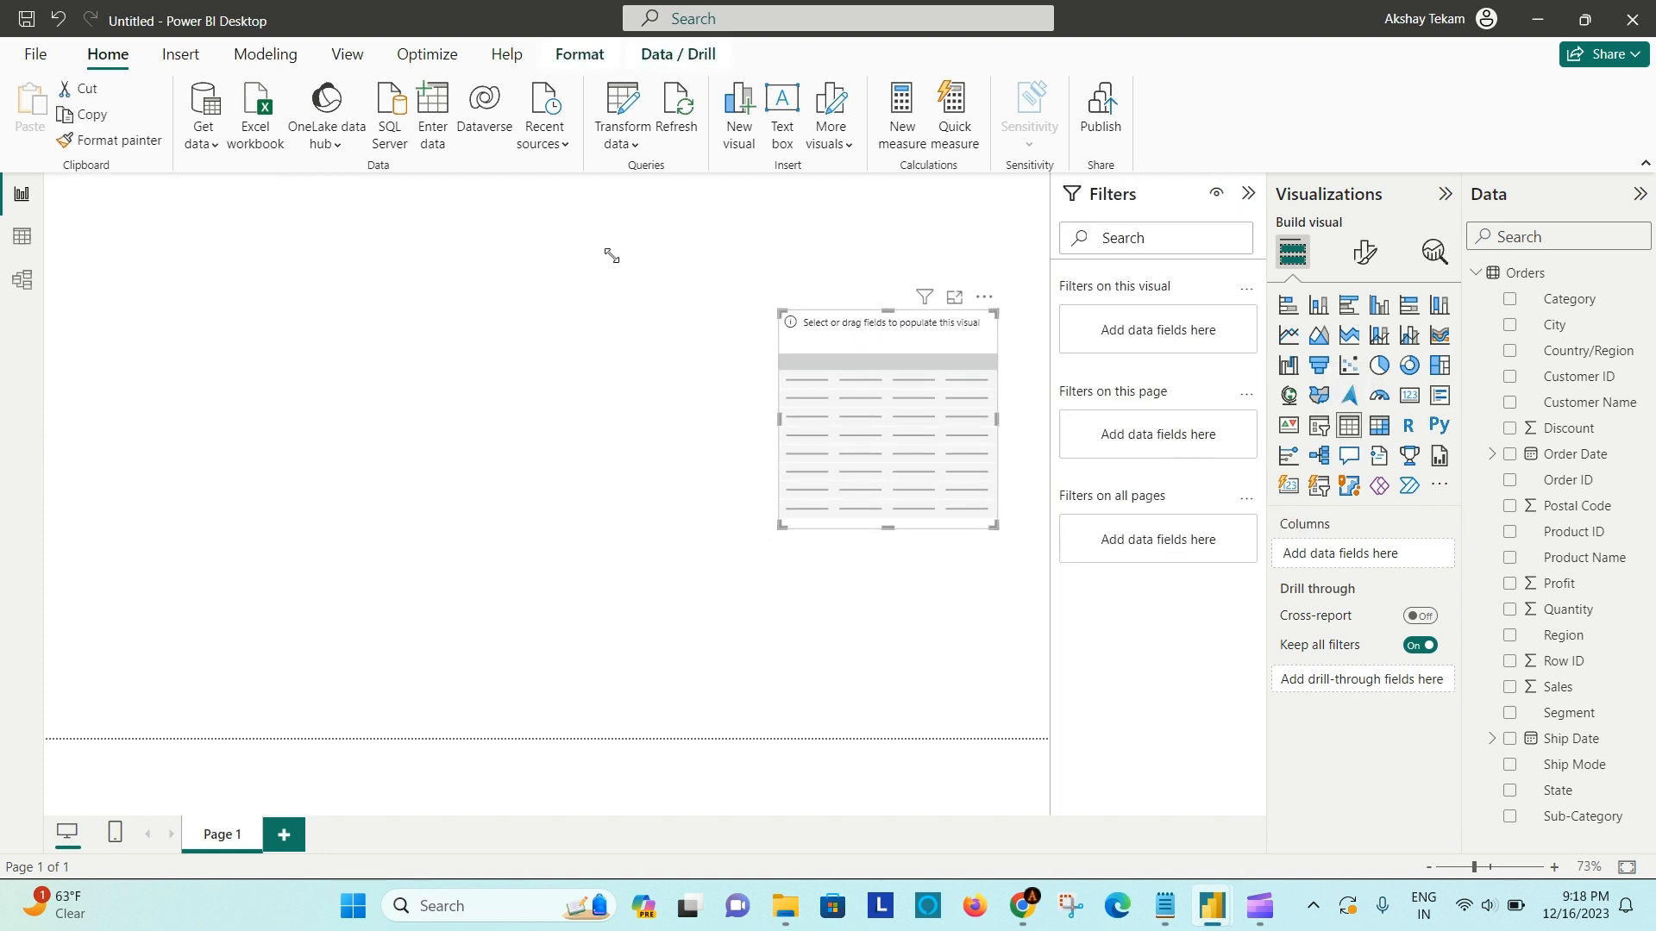
drag(781, 313, 978, 445)
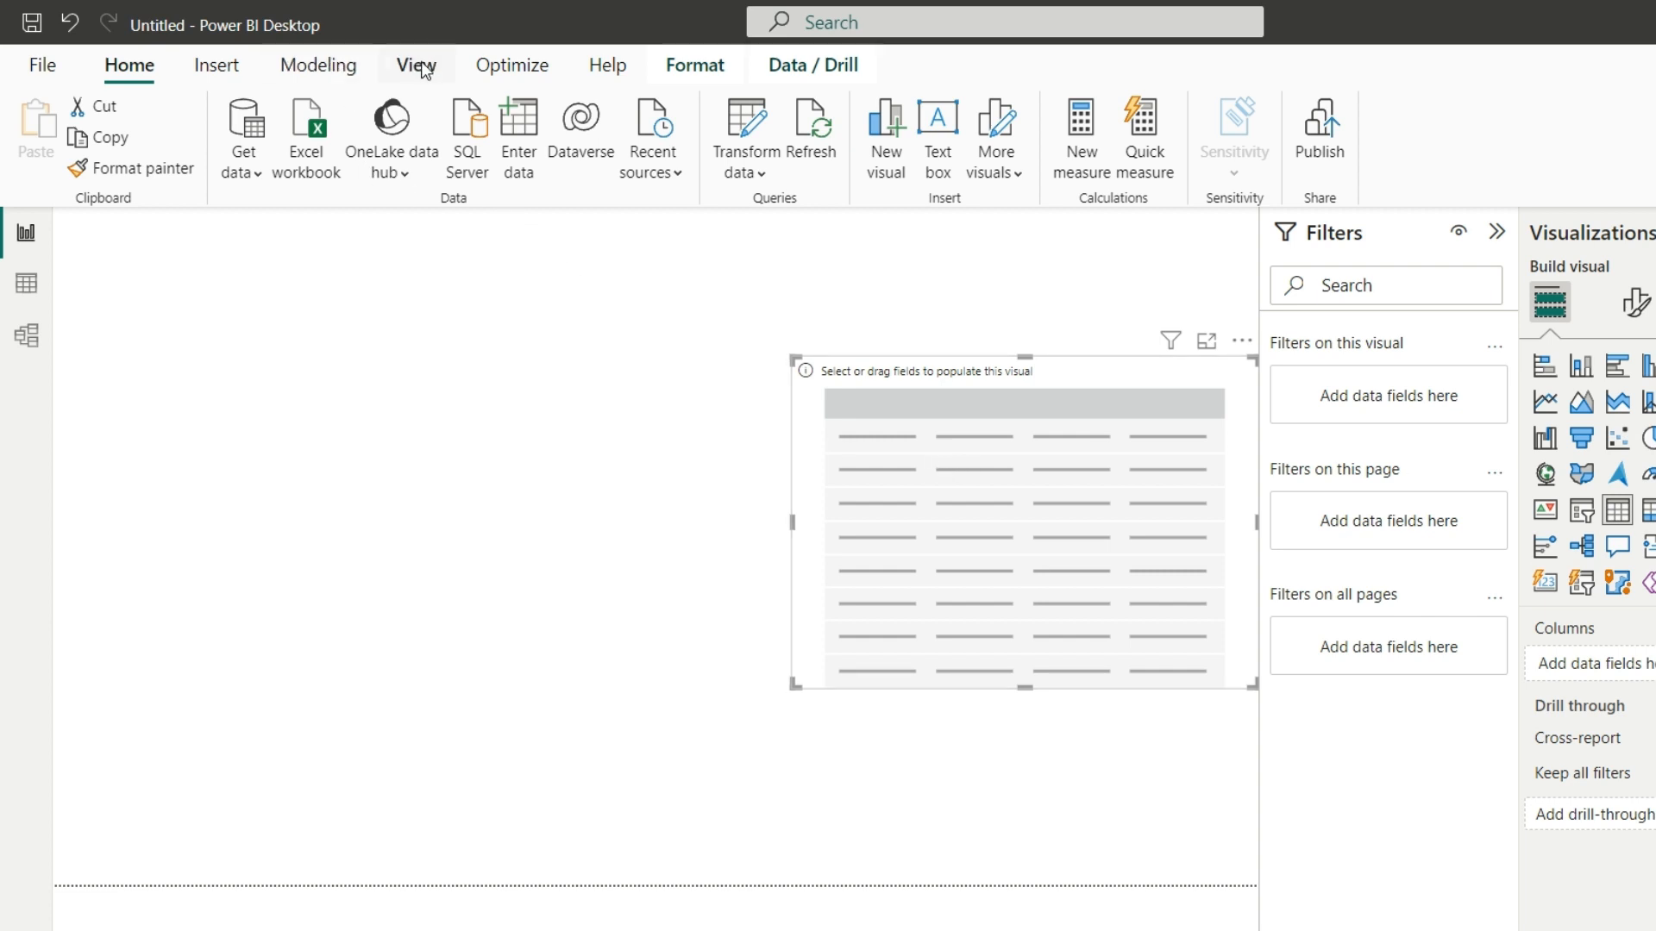
Customize the current report theme, setting the general text font size to 18 pt
click(417, 66)
click(611, 142)
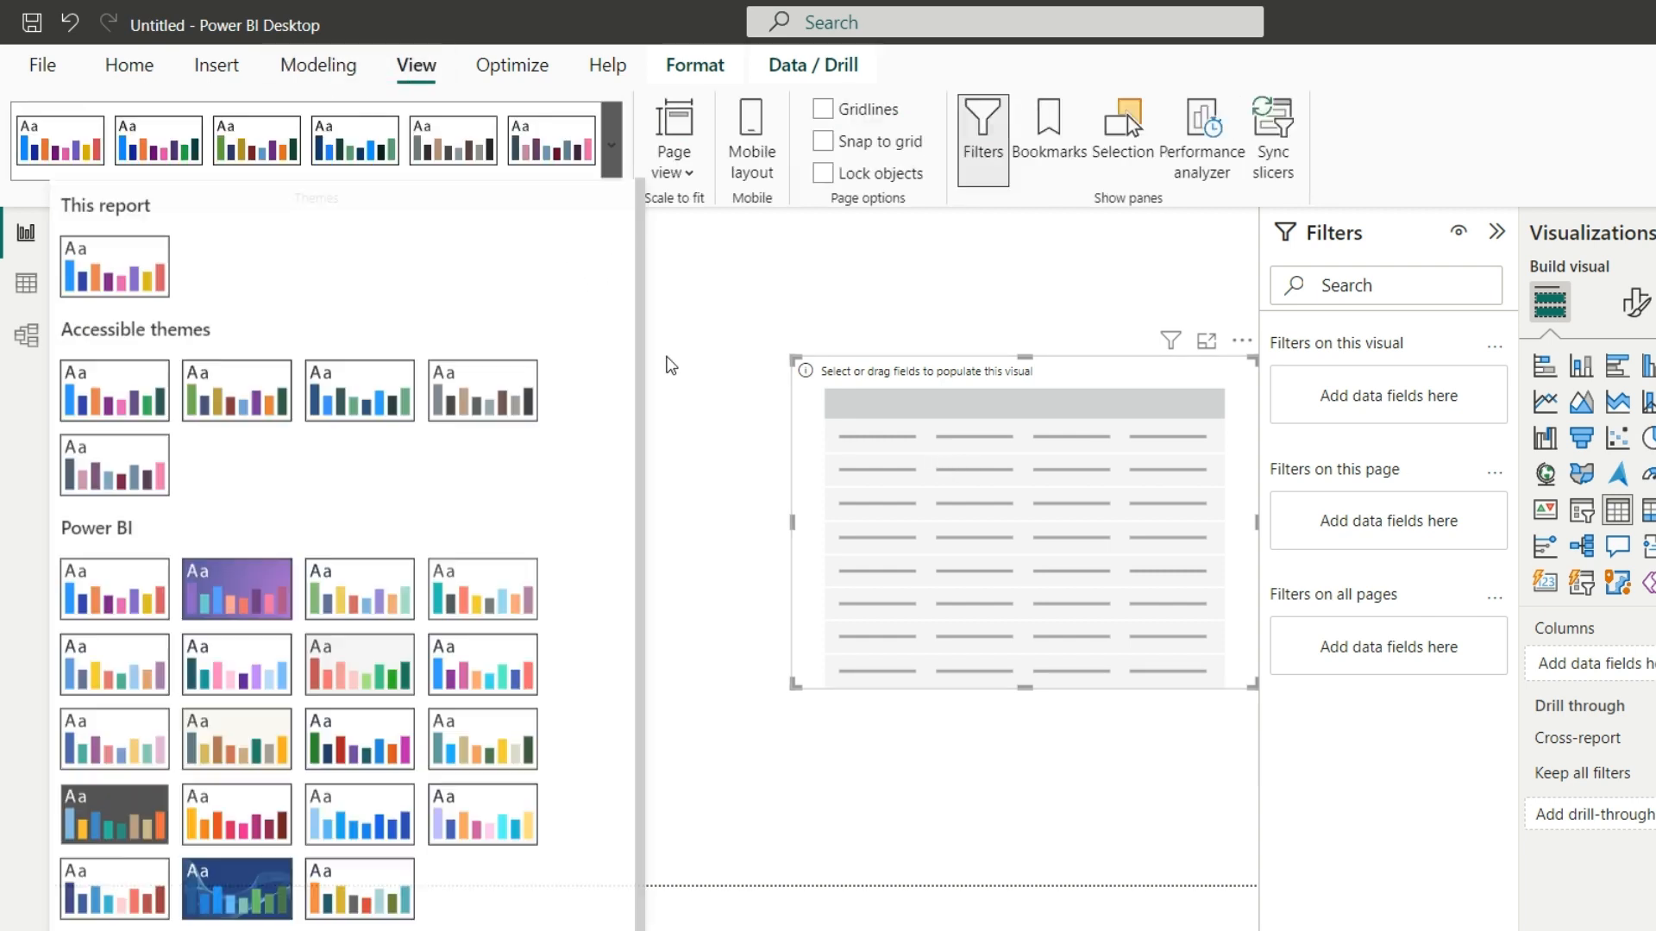
scroll(414, 793, down, 2)
click(216, 925)
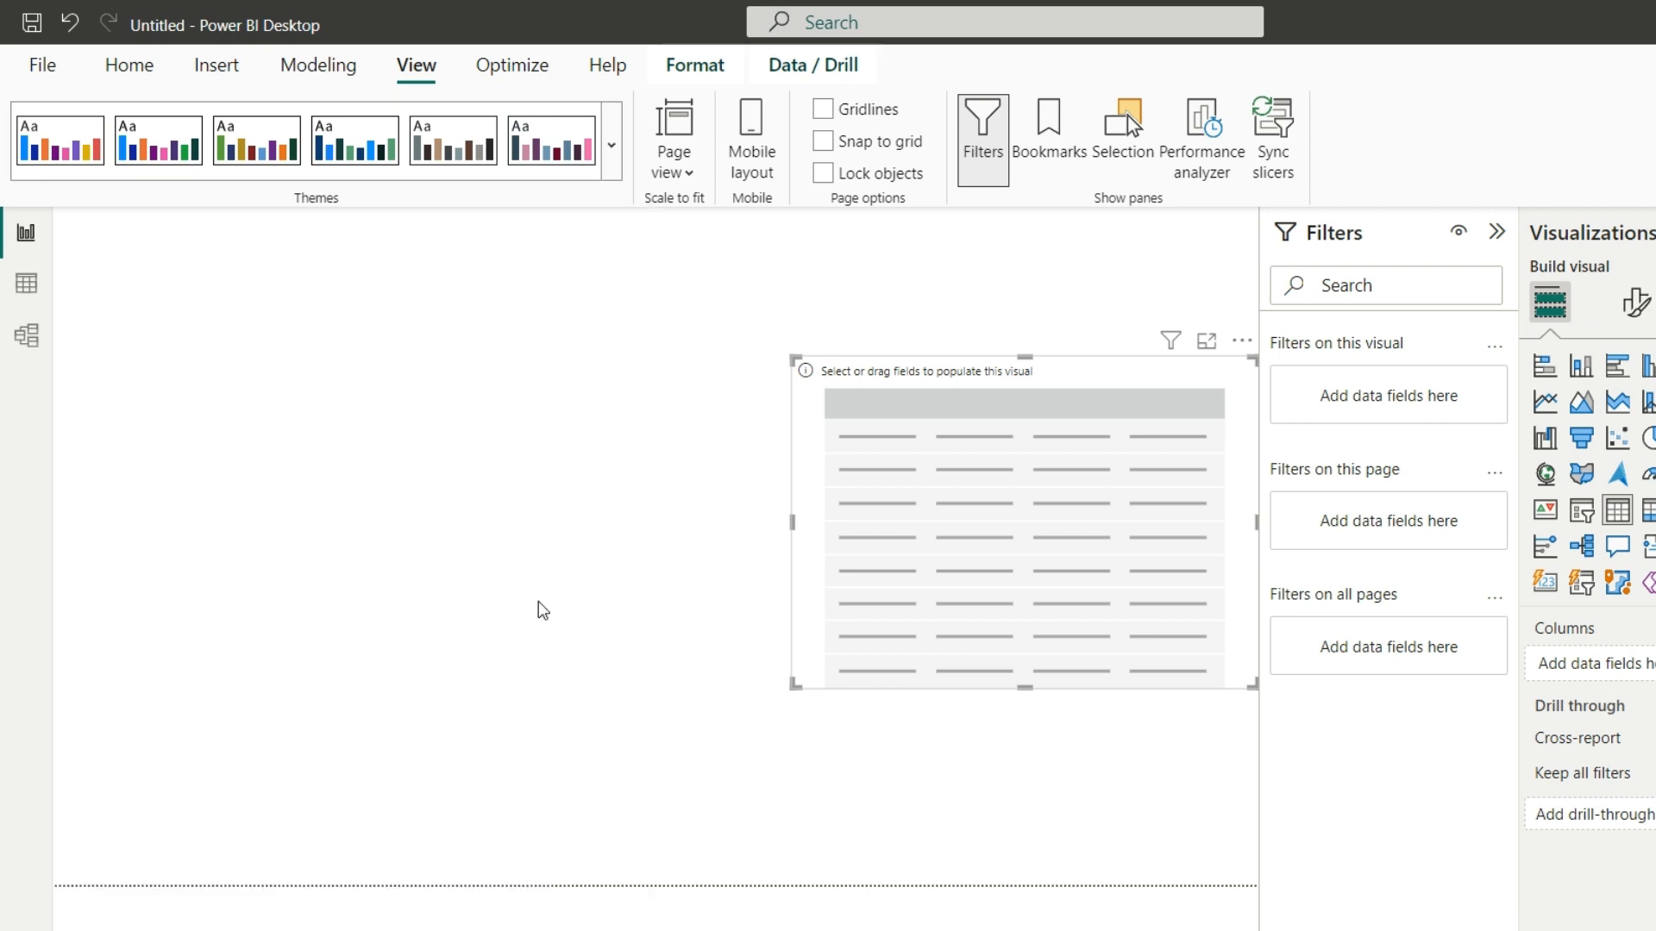
click(650, 286)
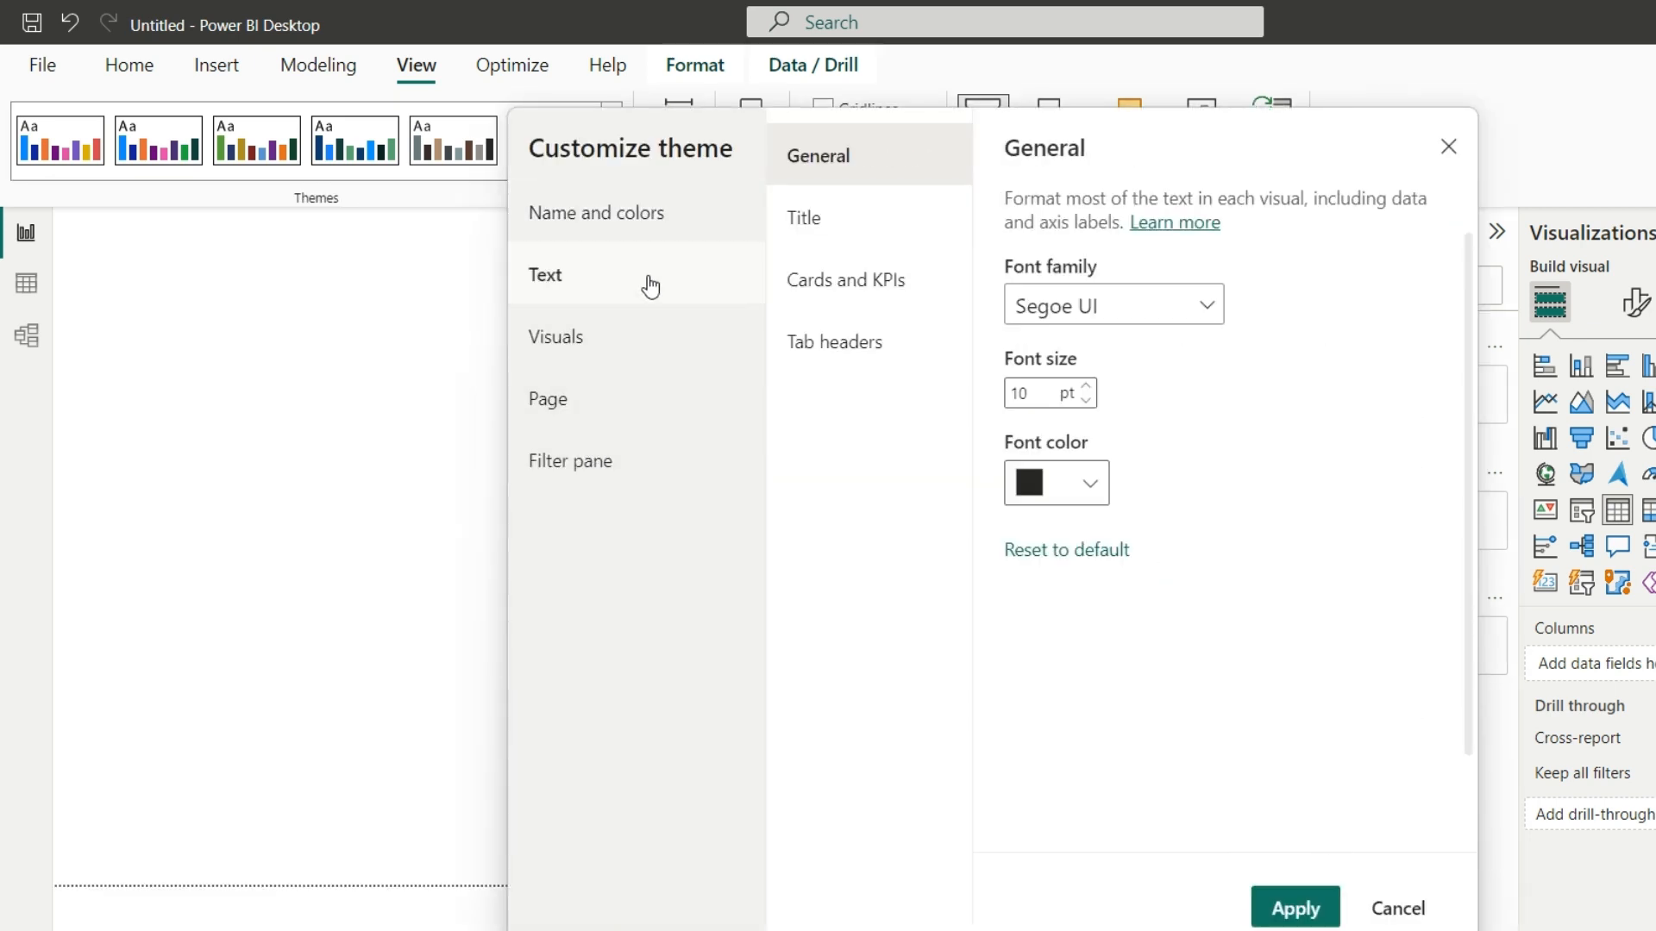
click(1090, 388)
click(1089, 387)
click(1089, 387)
click(1089, 387)
click(1089, 387)
click(1089, 387)
click(1089, 387)
click(1089, 388)
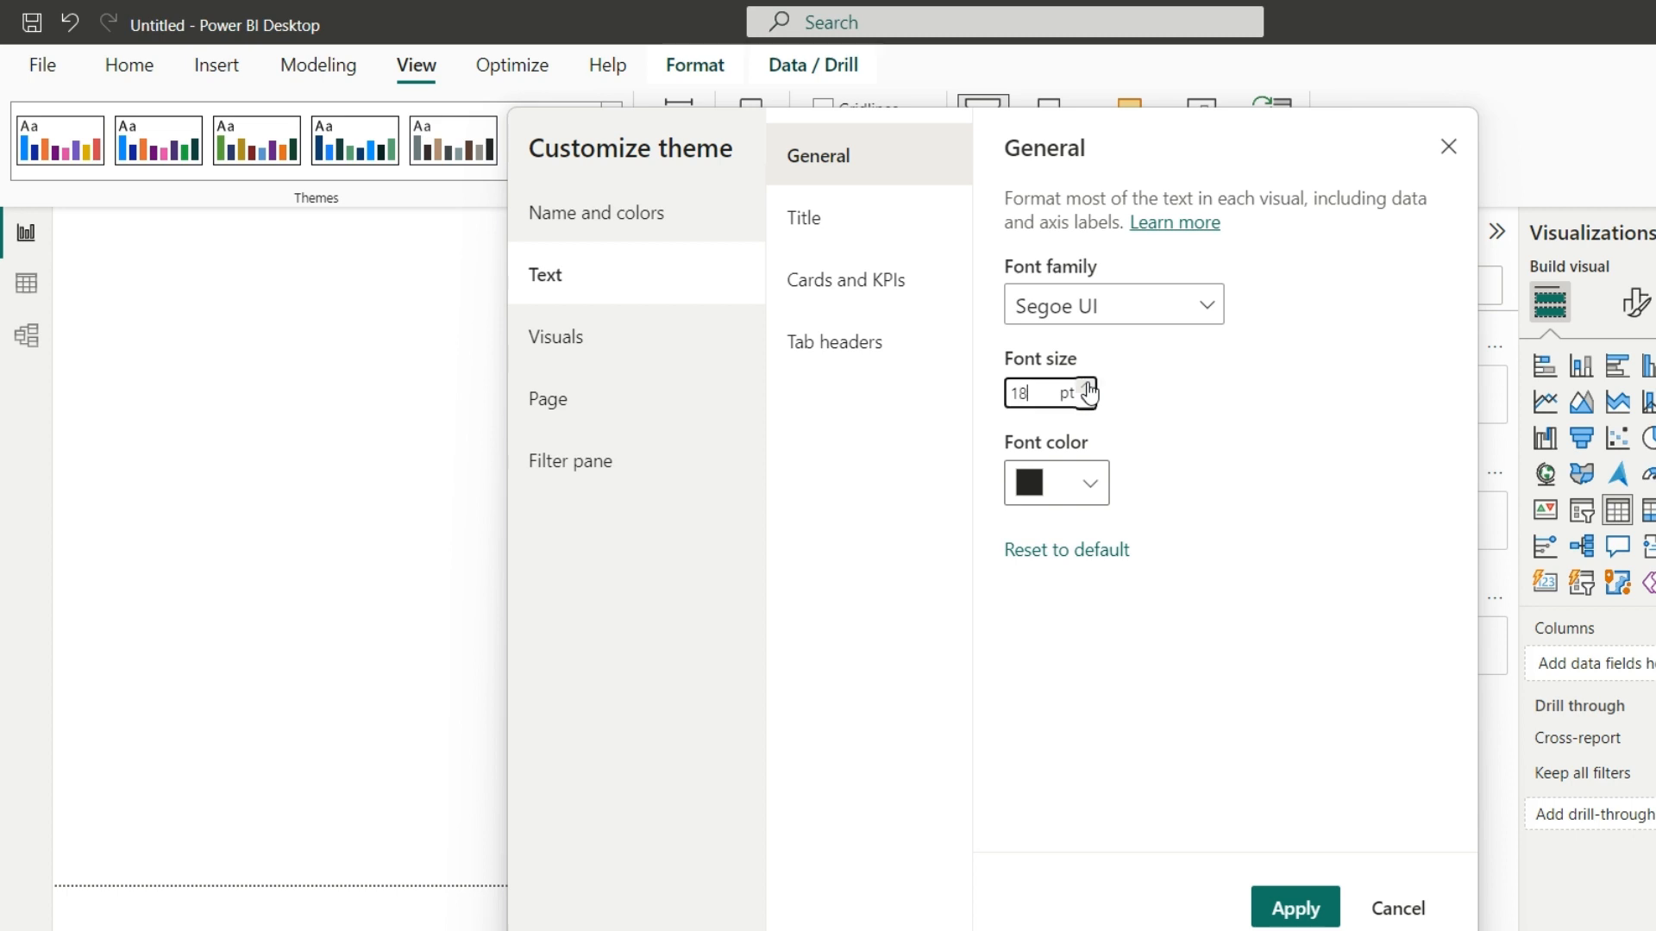
click(1293, 908)
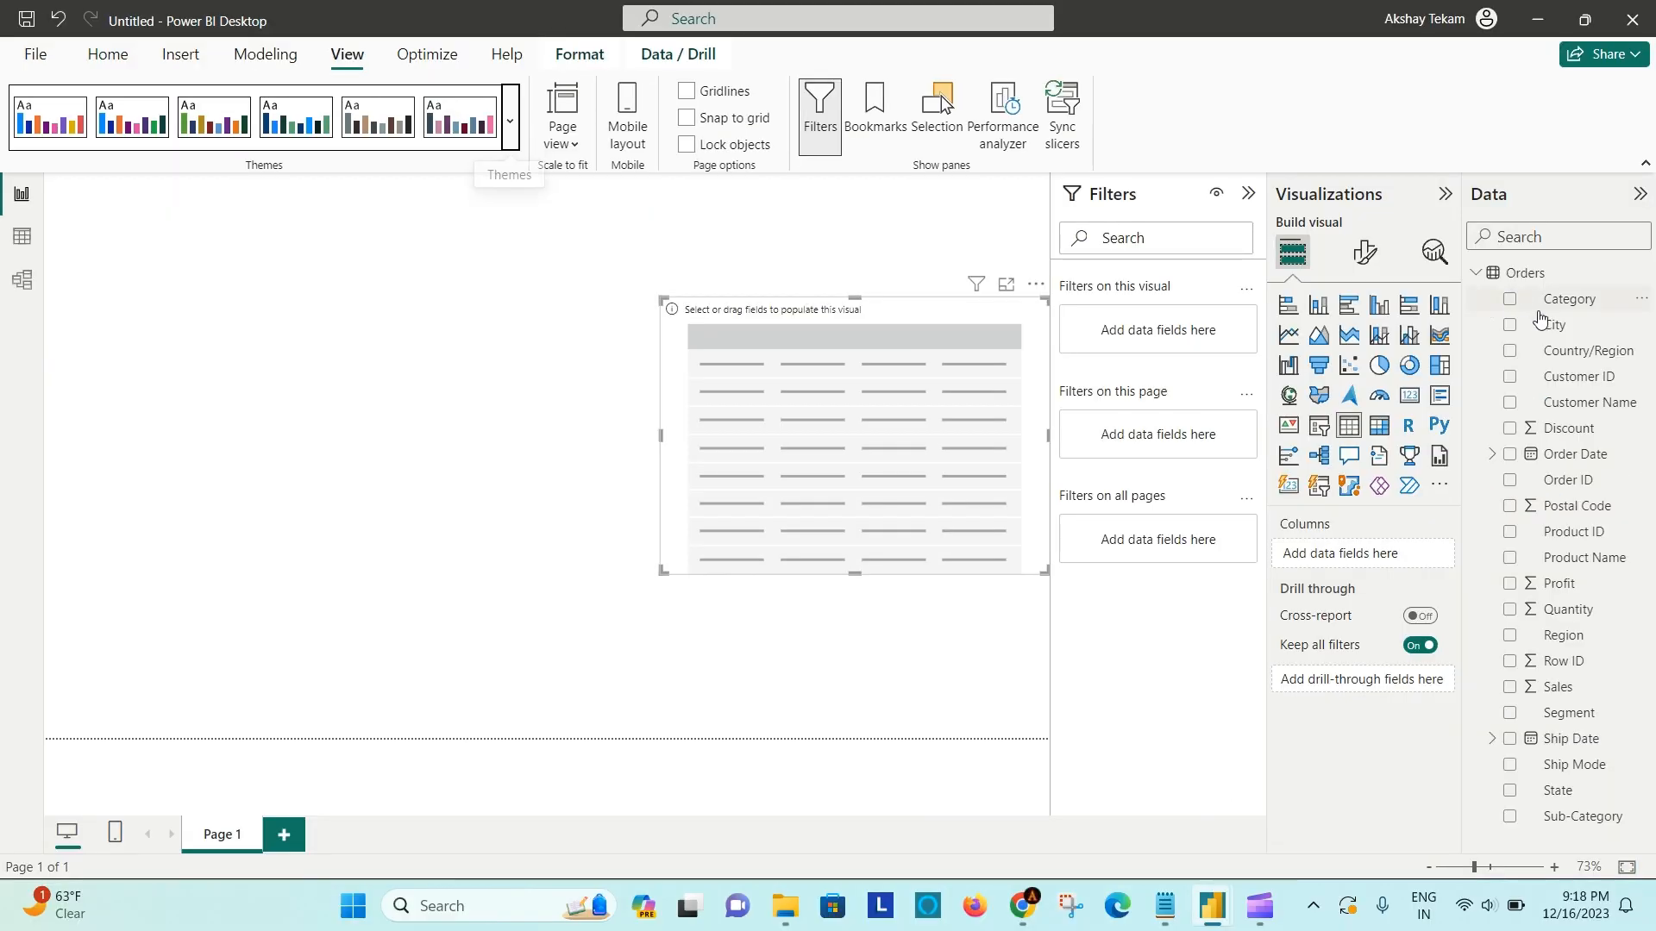
Add Category, City and Sales to the empty table visual, and enlarge the table to show more rows
drag(1584, 307, 965, 396)
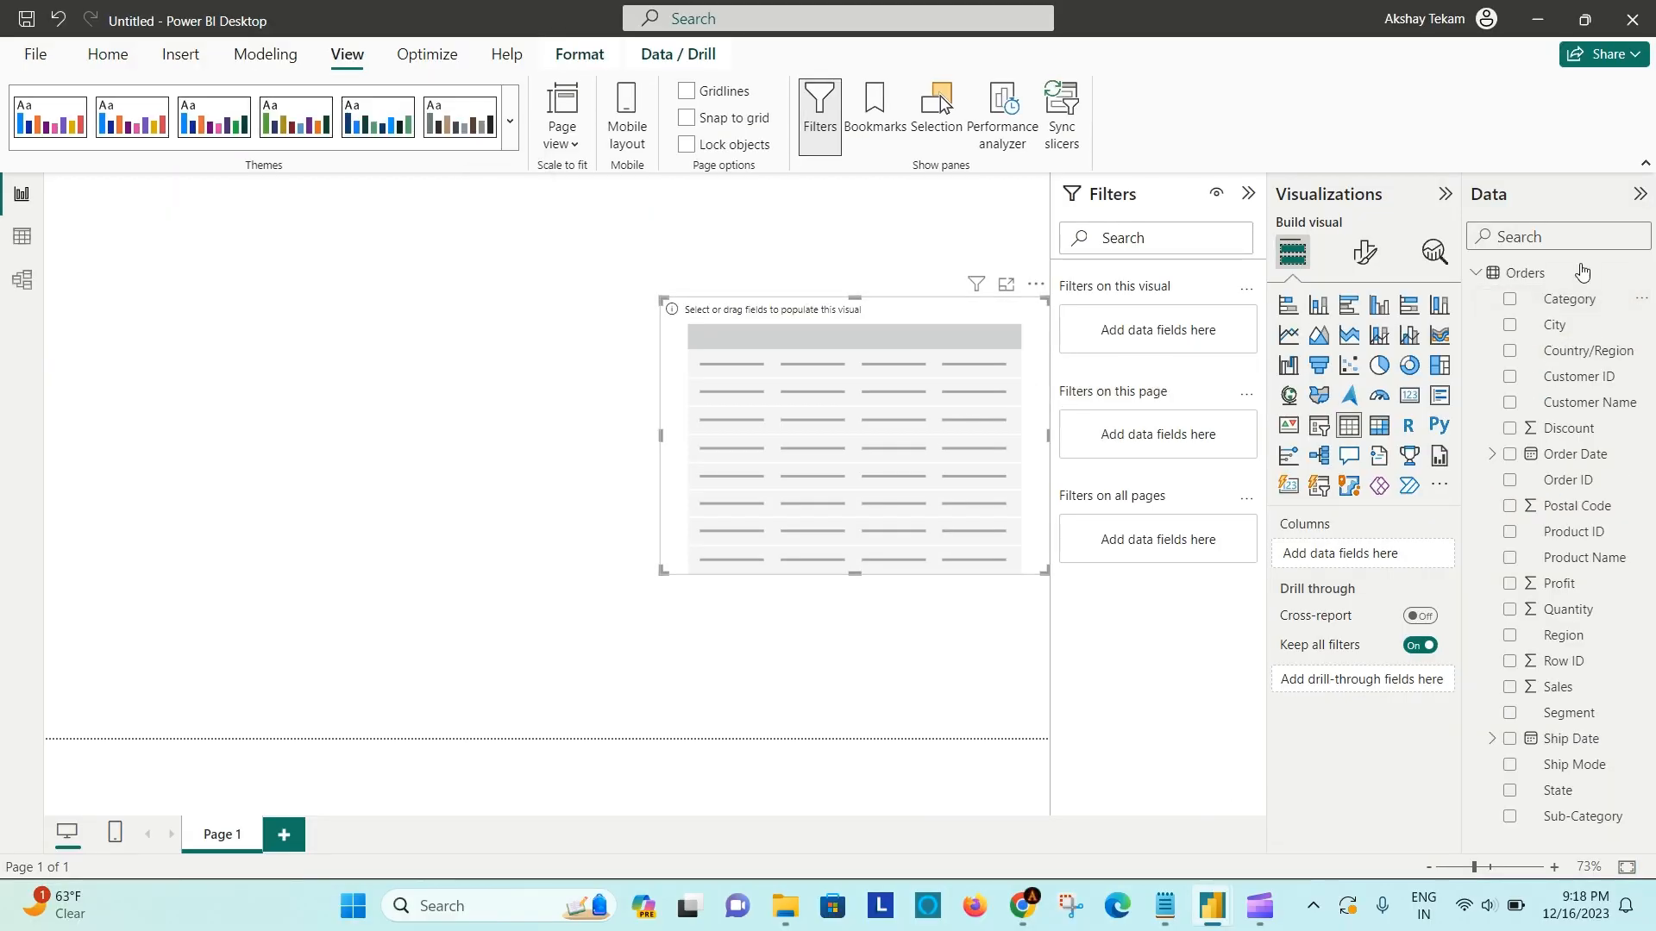
drag(1571, 326, 979, 407)
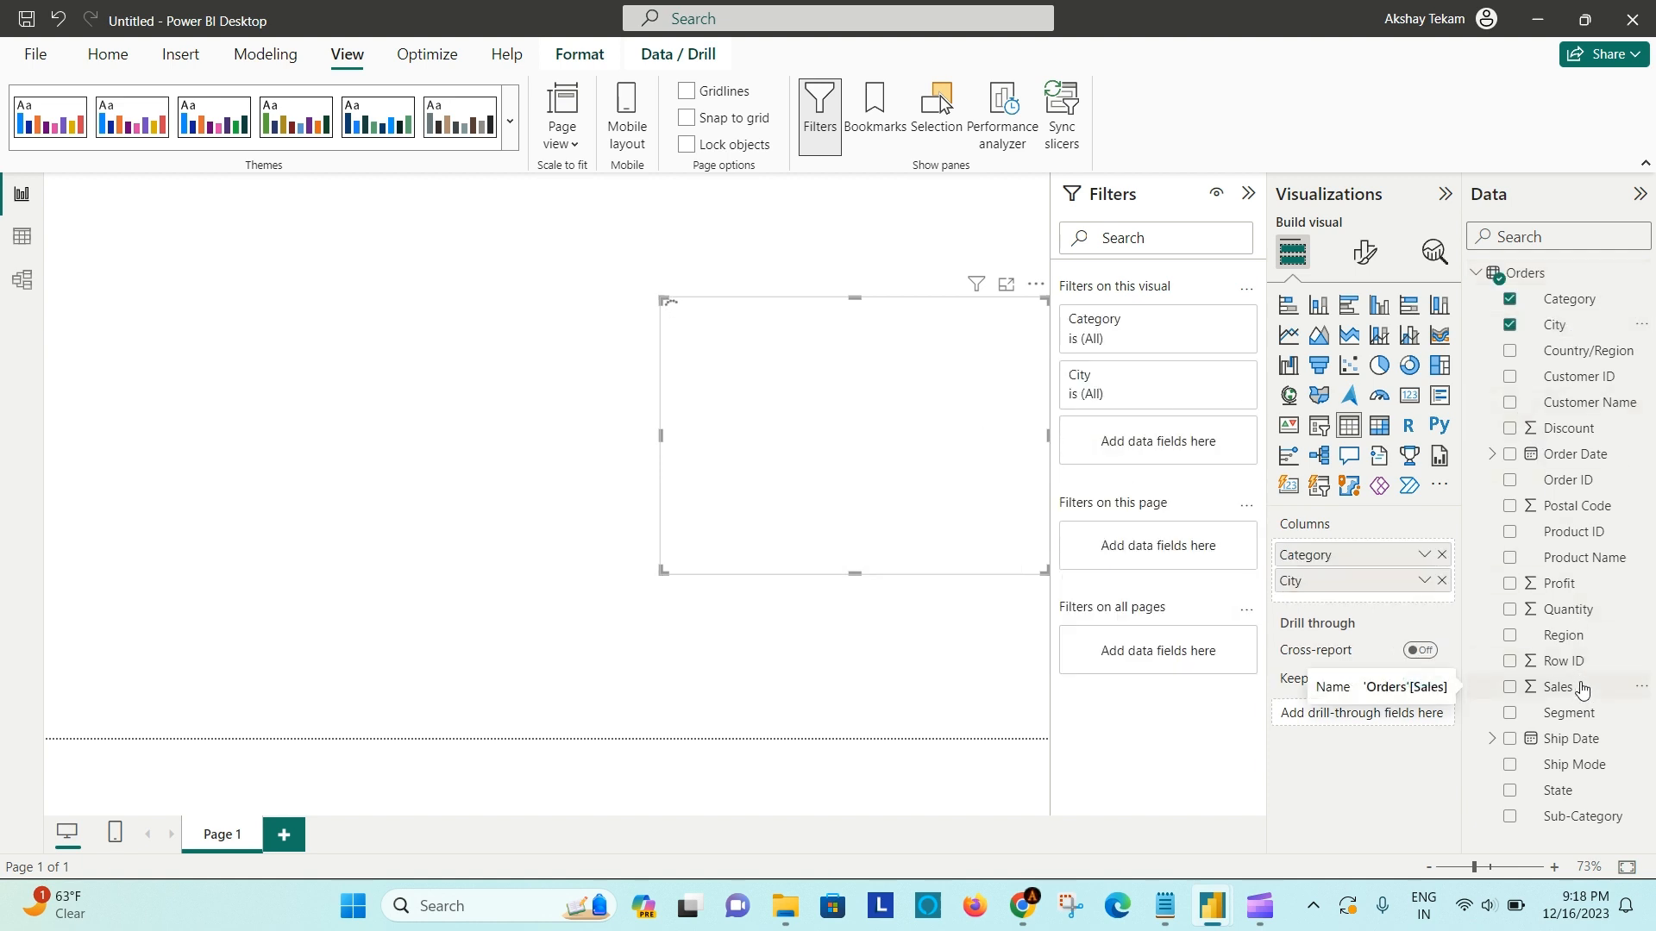
drag(1582, 690, 987, 416)
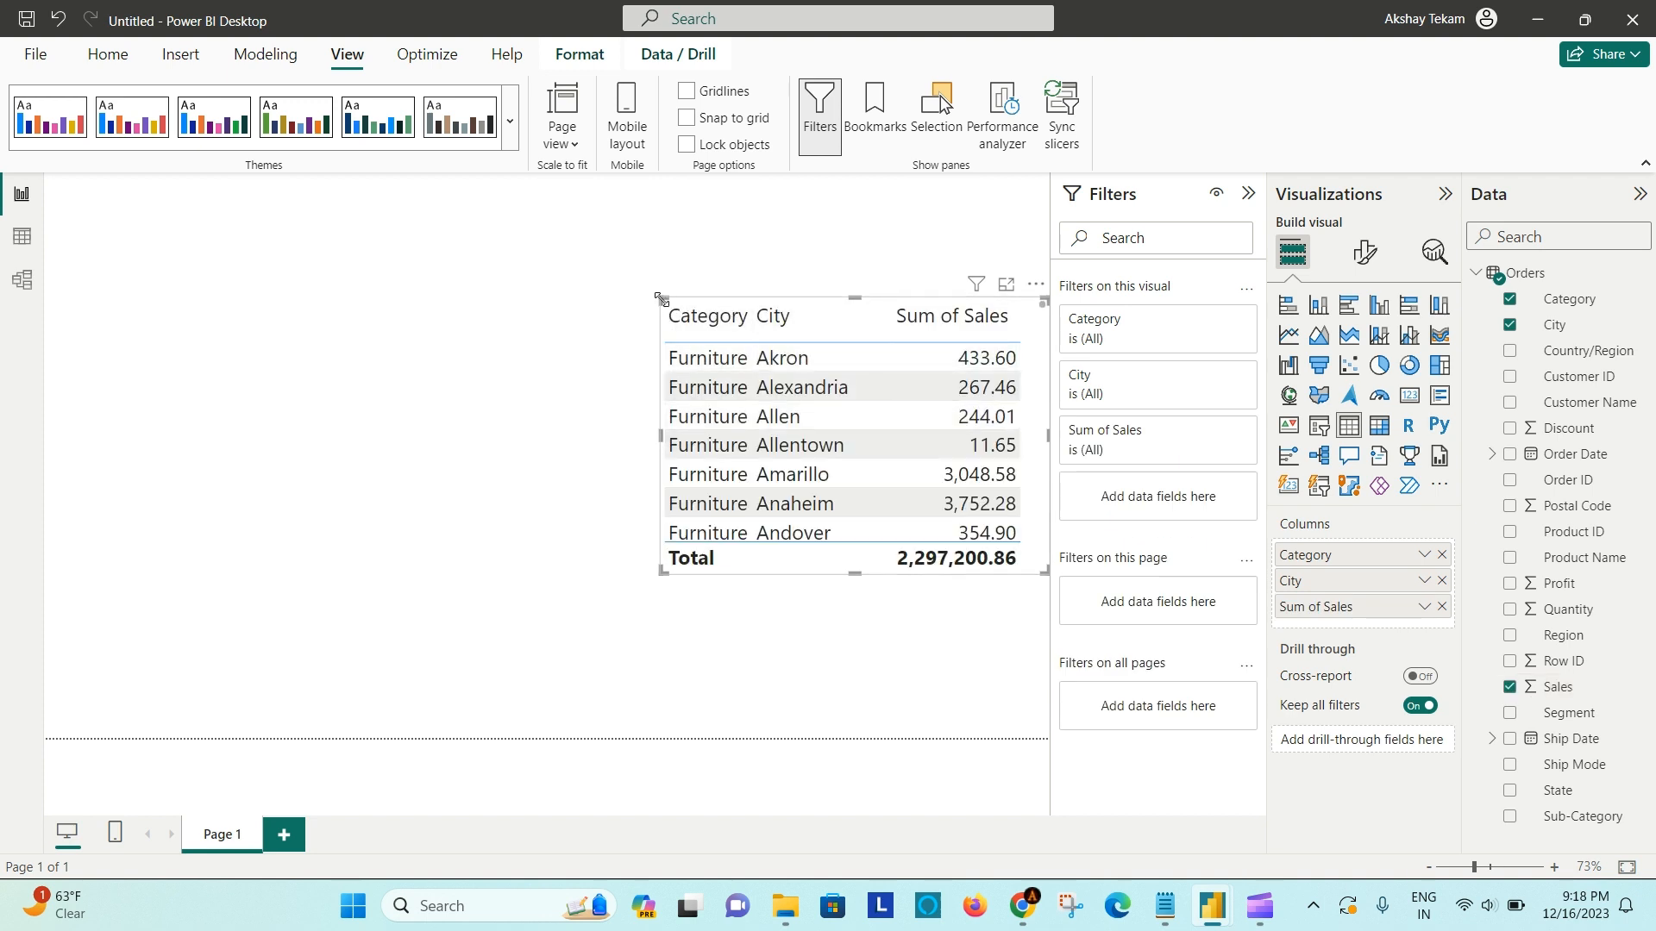
drag(661, 298, 727, 206)
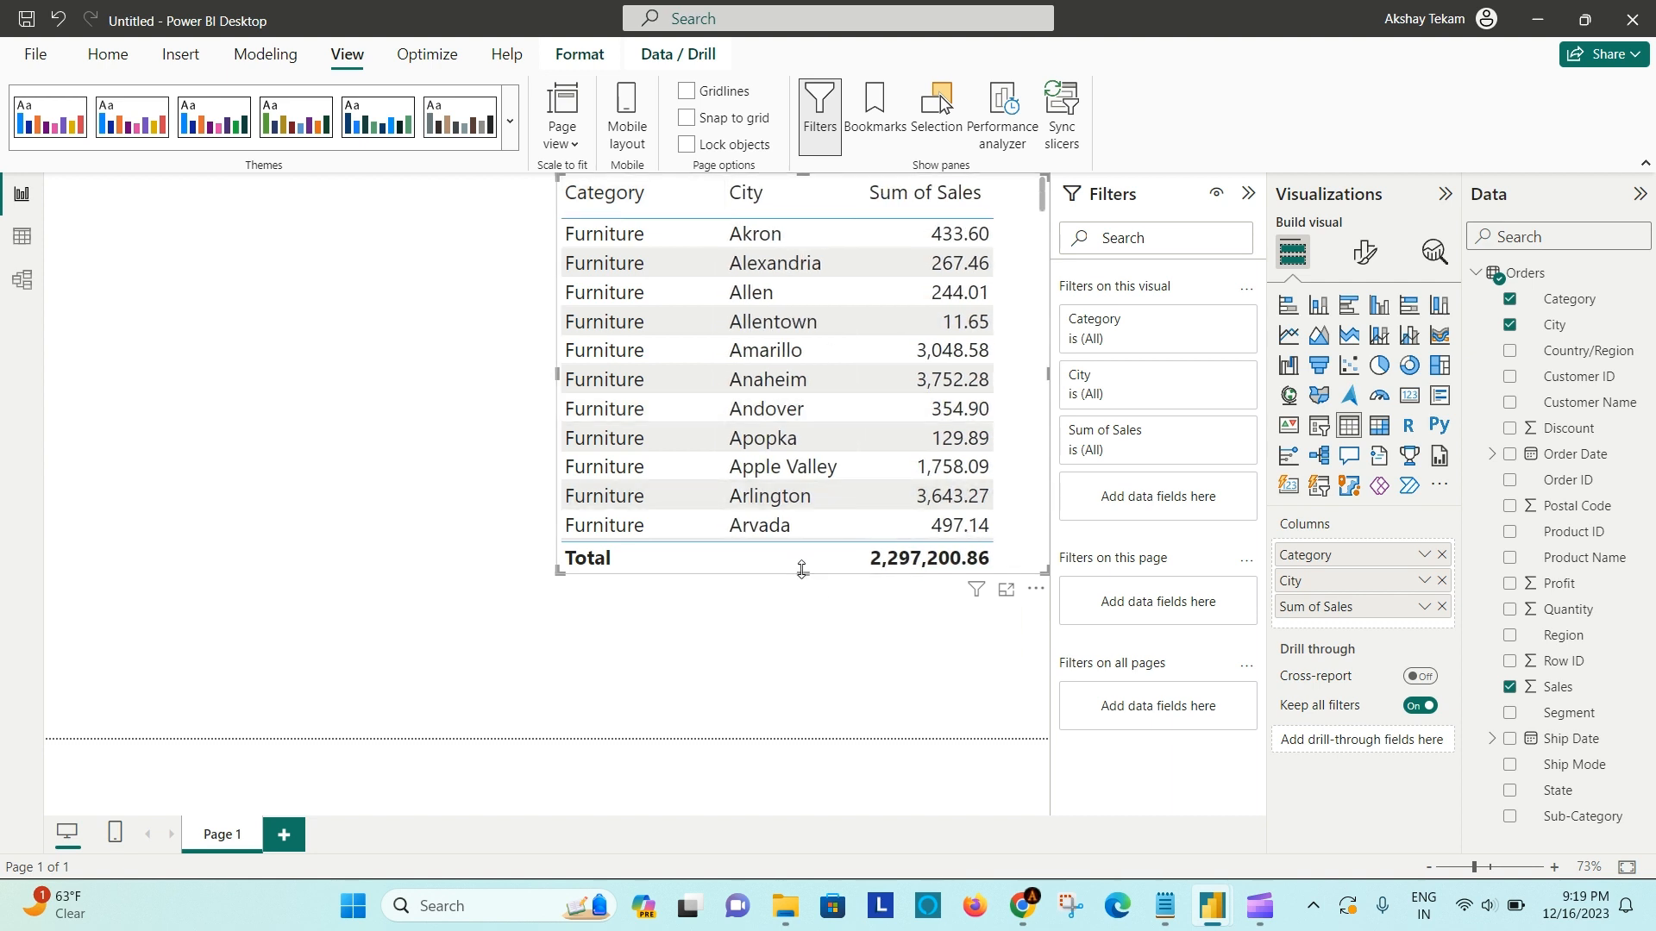
drag(801, 573, 803, 688)
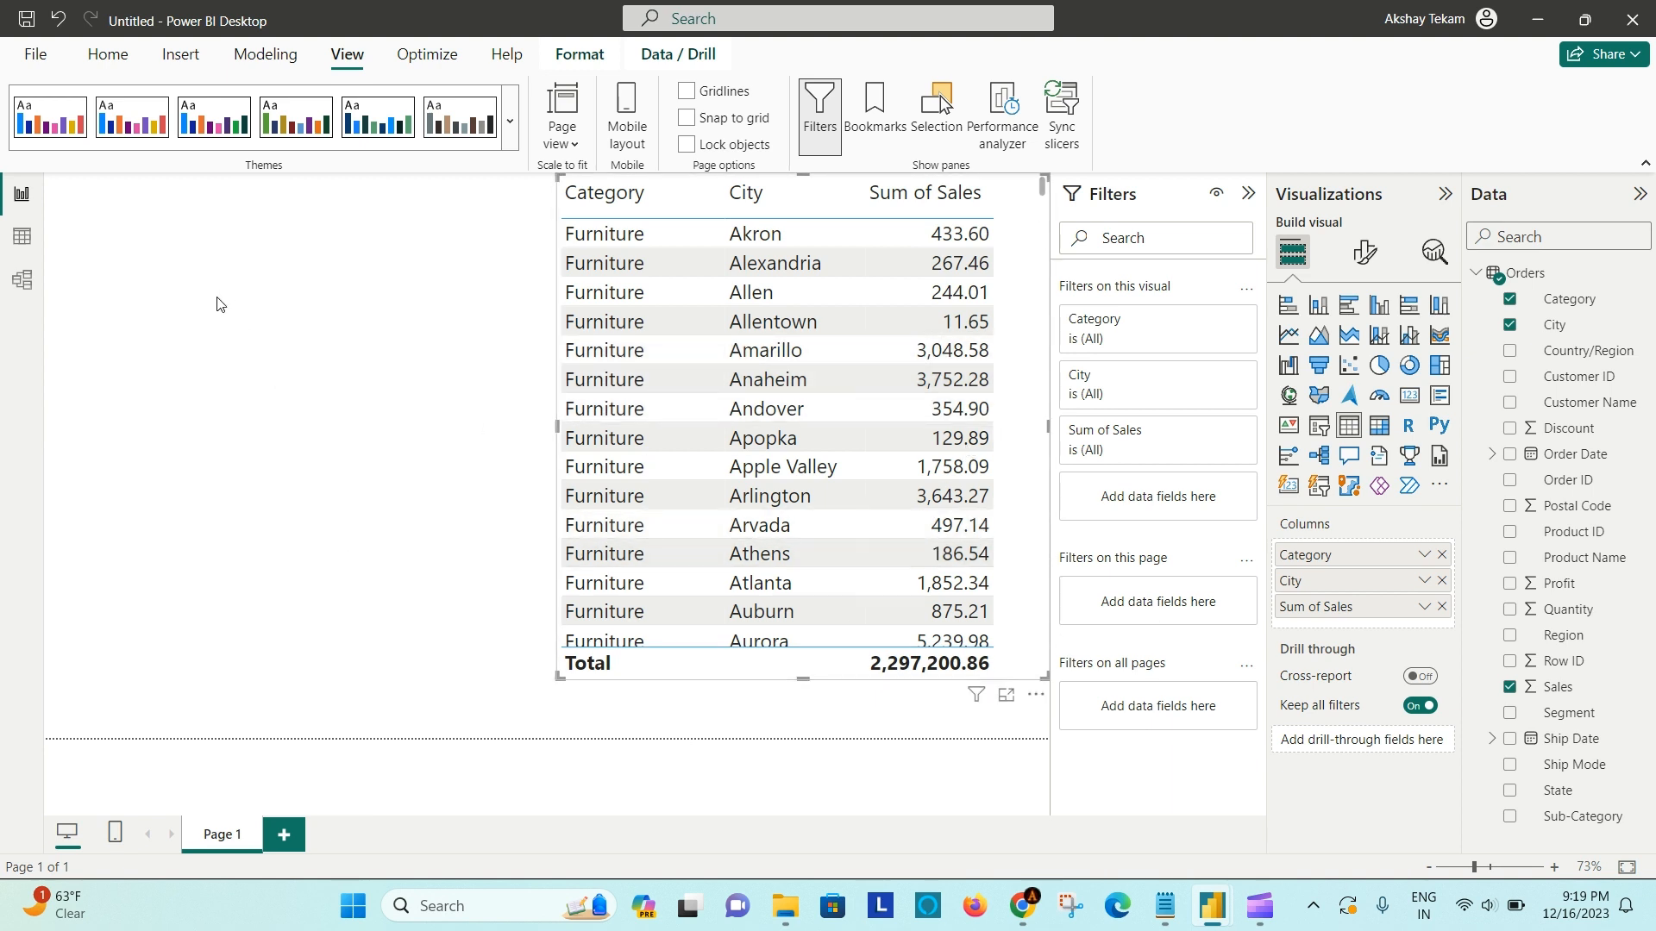
Save the report as Second Report in the Power BI Preparation folder and deselect the table
click(27, 20)
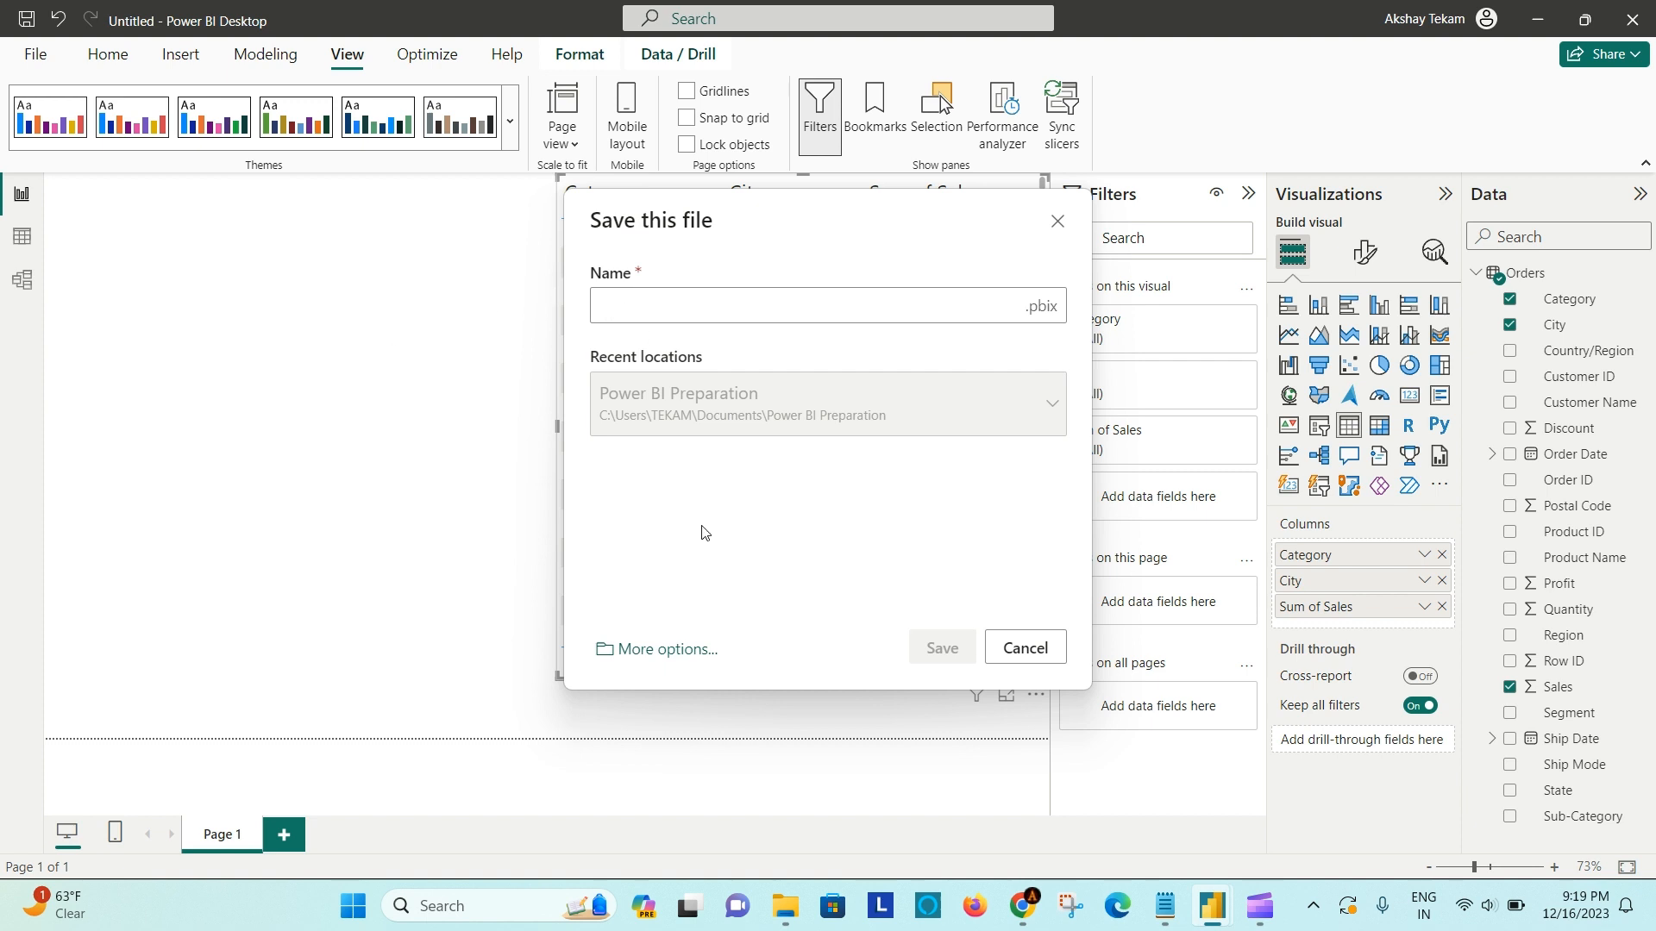
text(Second Report)
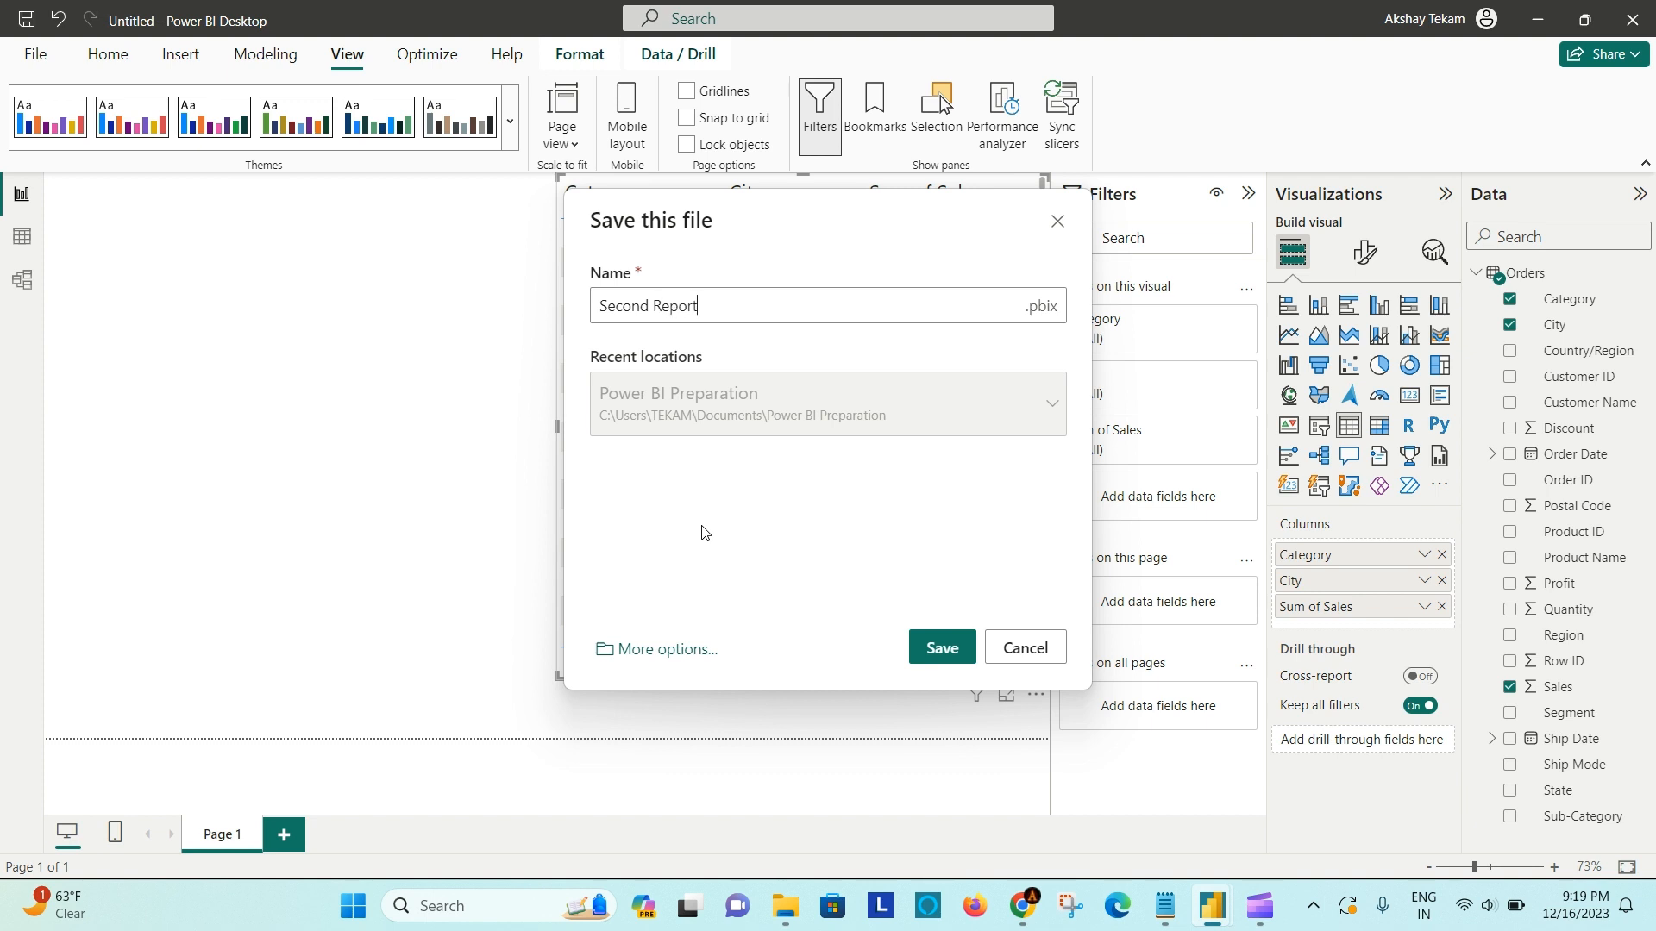
click(943, 652)
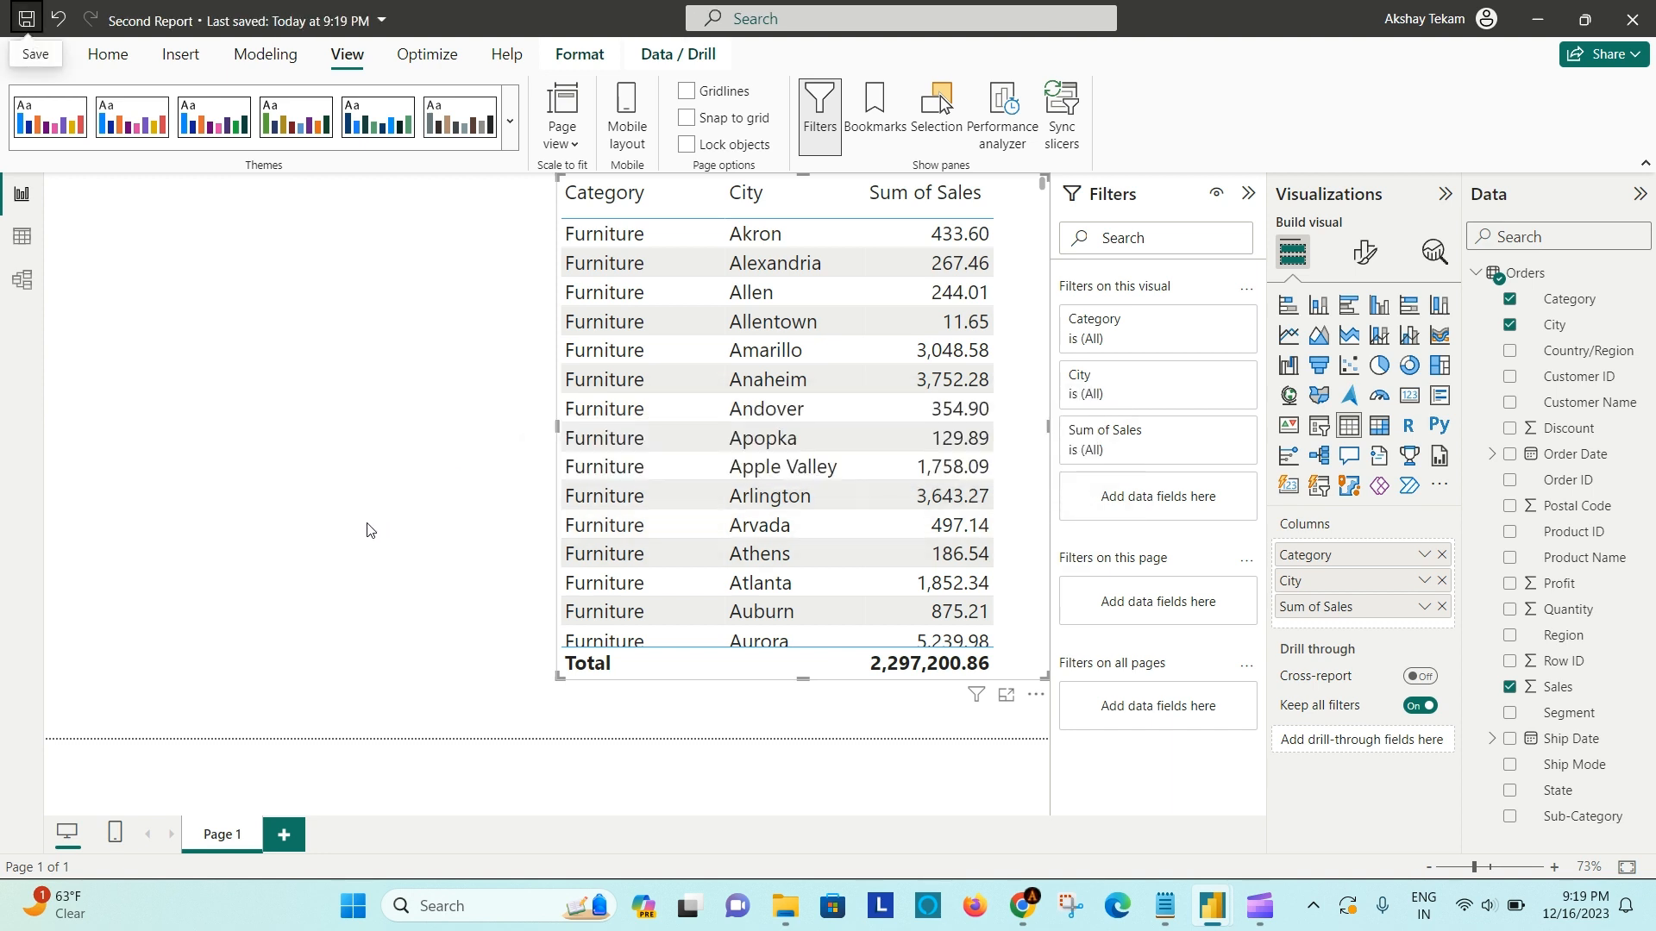
click(284, 714)
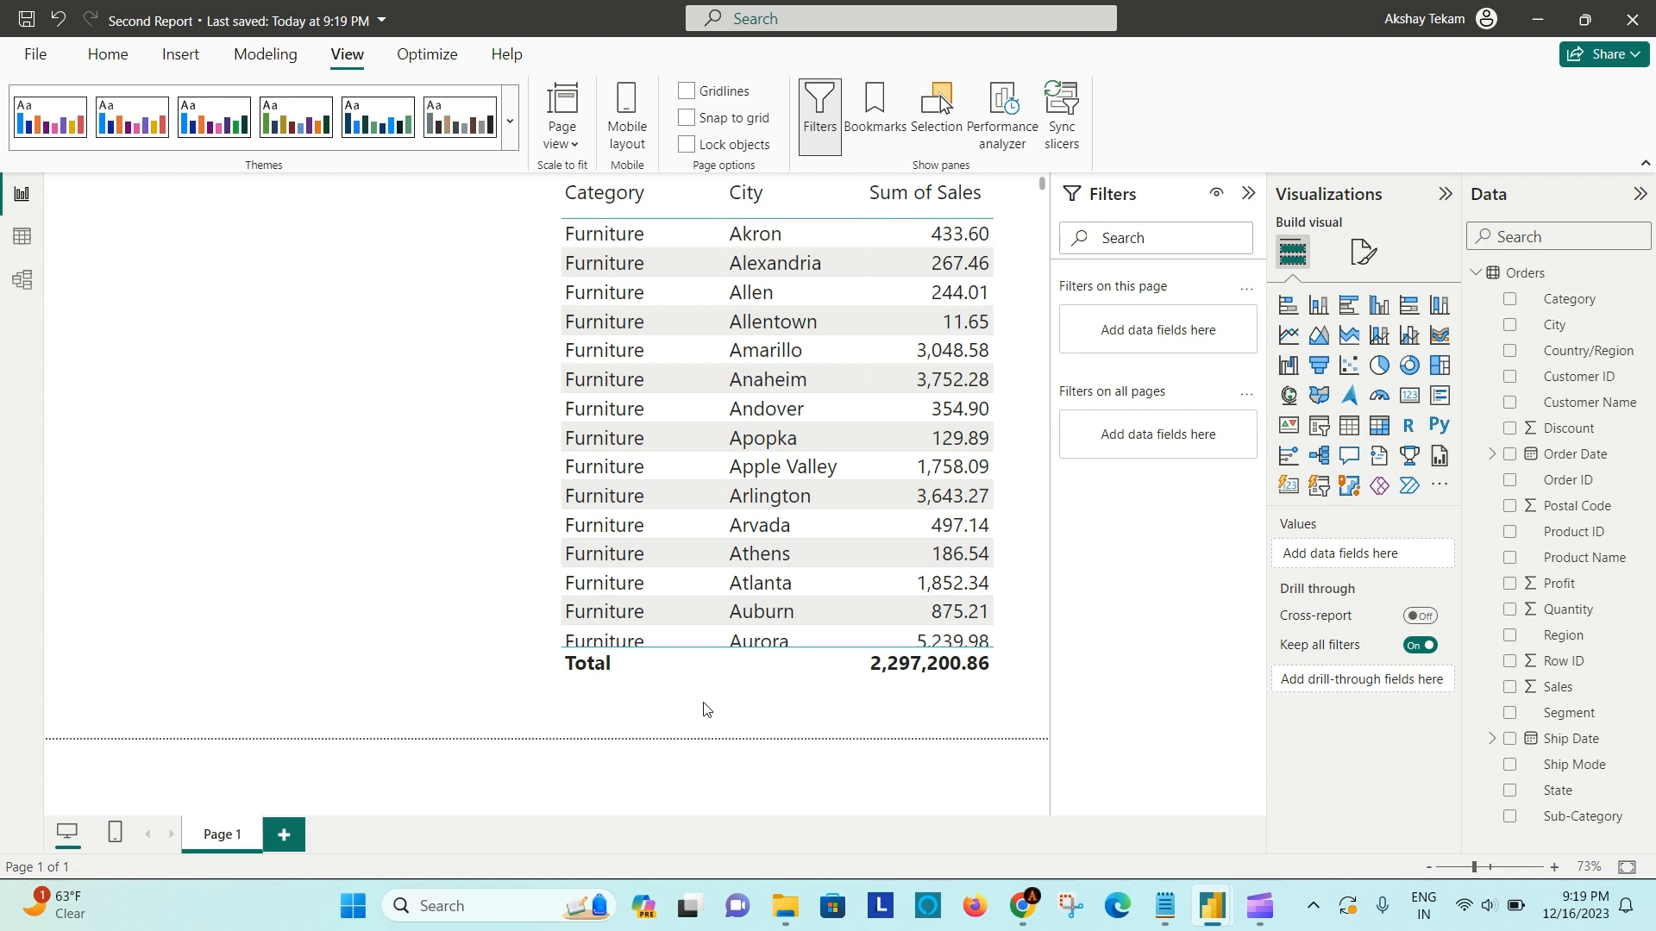
Switch to first report, and review the Cross Report requirements in the Drillthrough notes in Notepad
mouse_move(1211, 906)
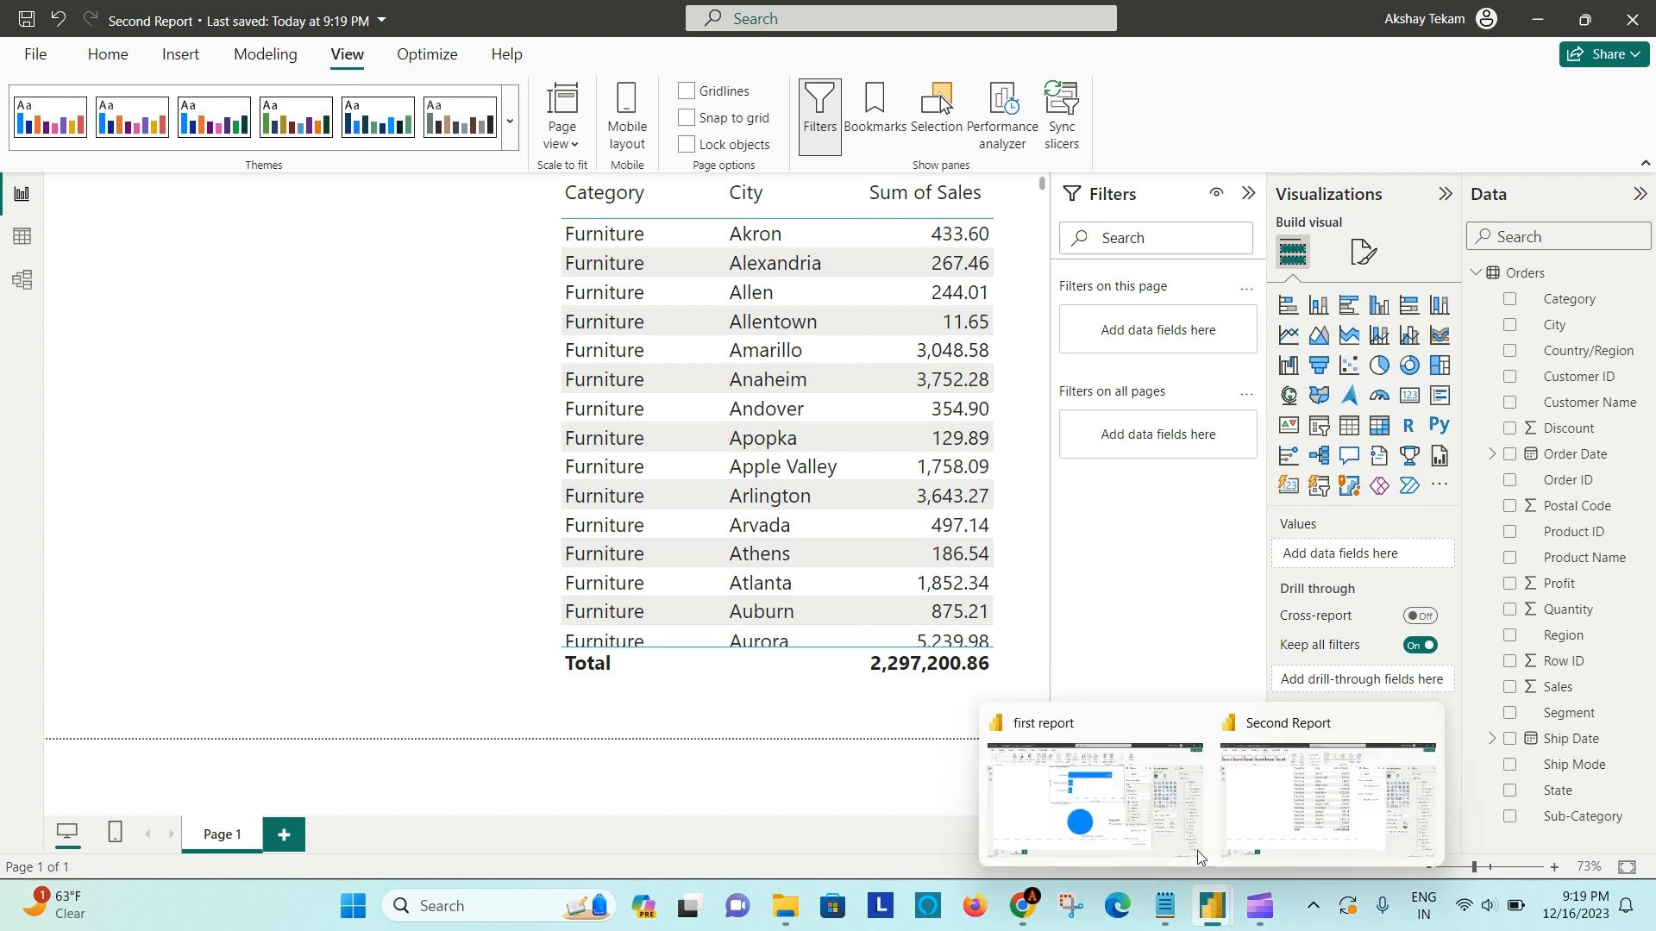
click(1116, 779)
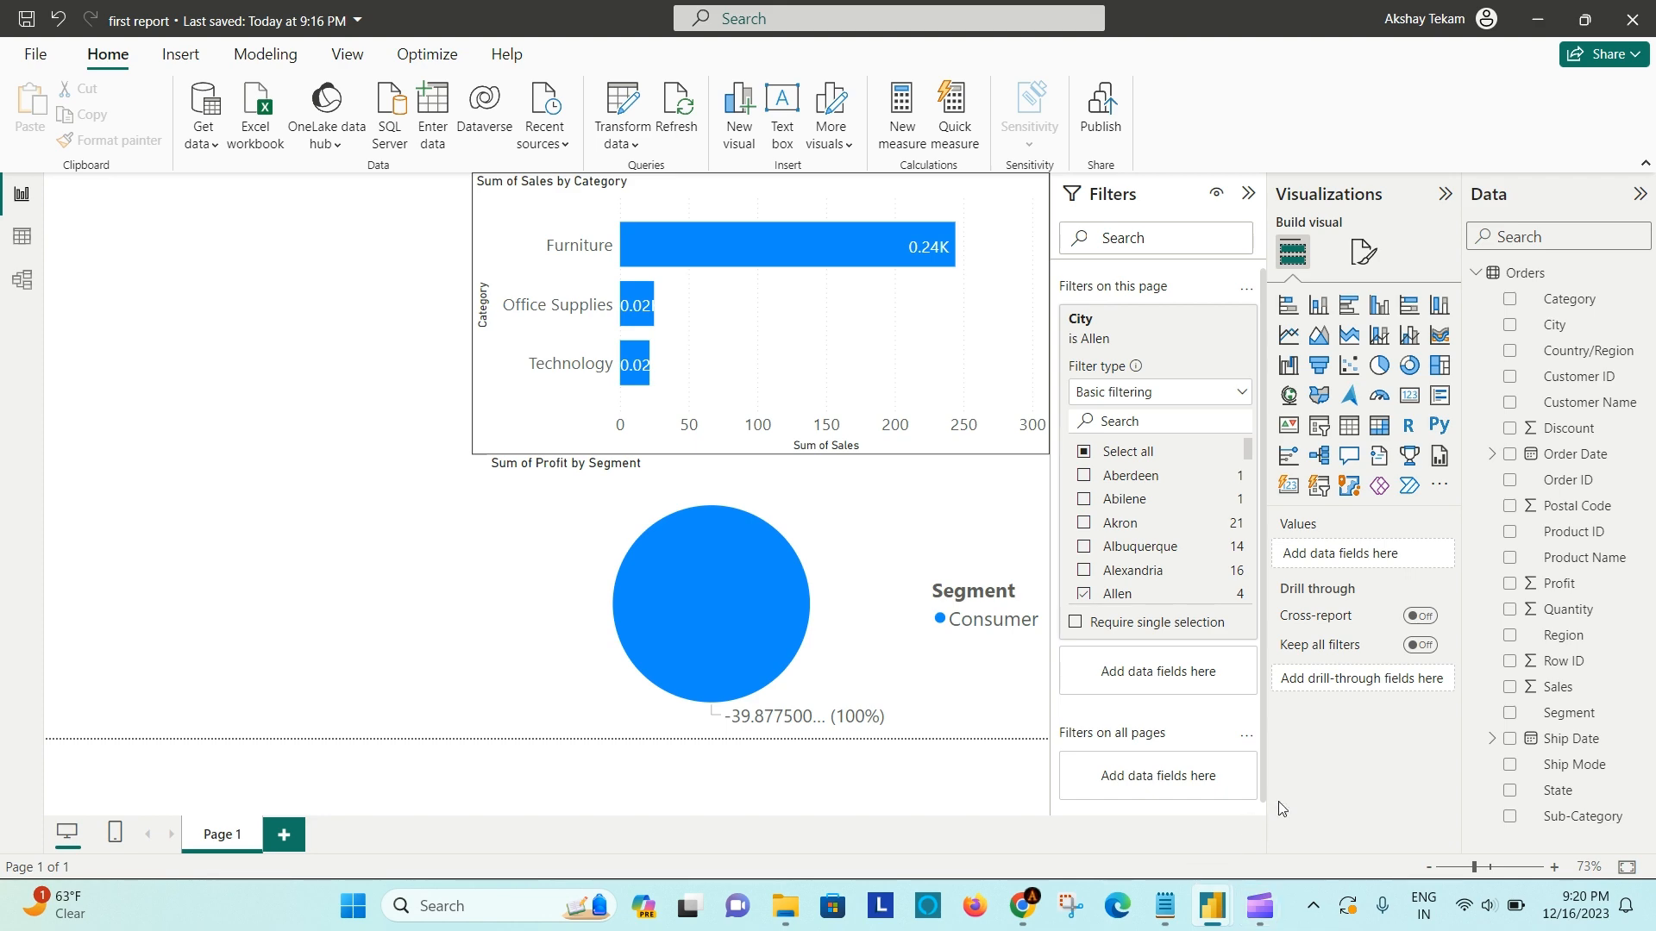
mouse_move(1168, 903)
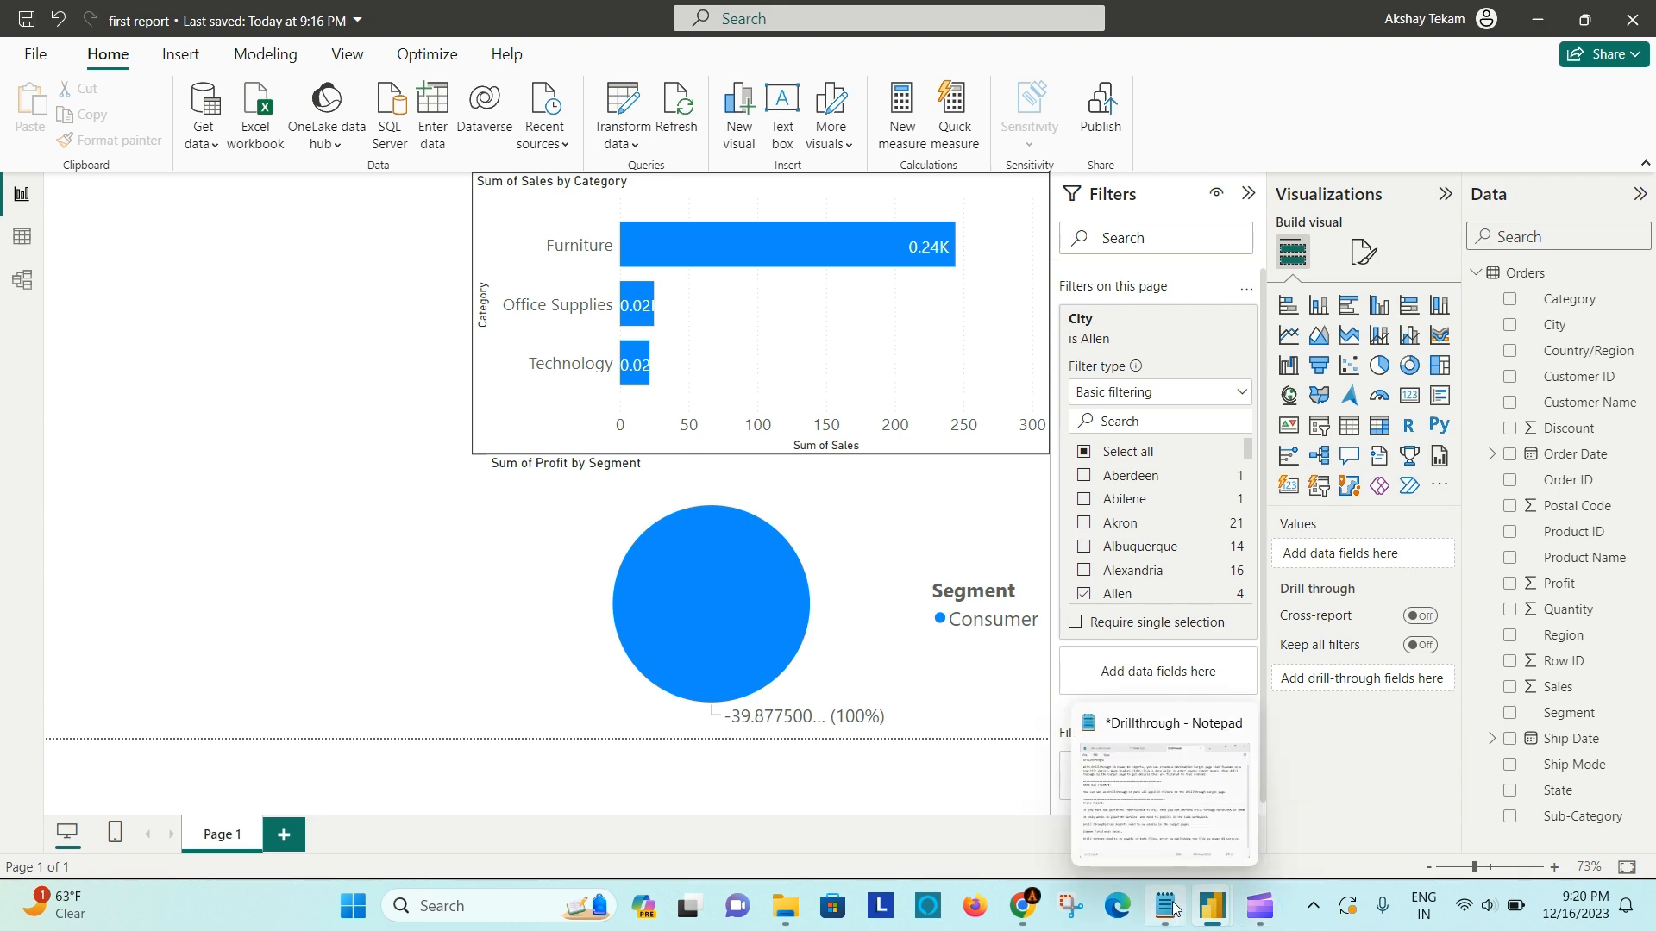
click(1151, 784)
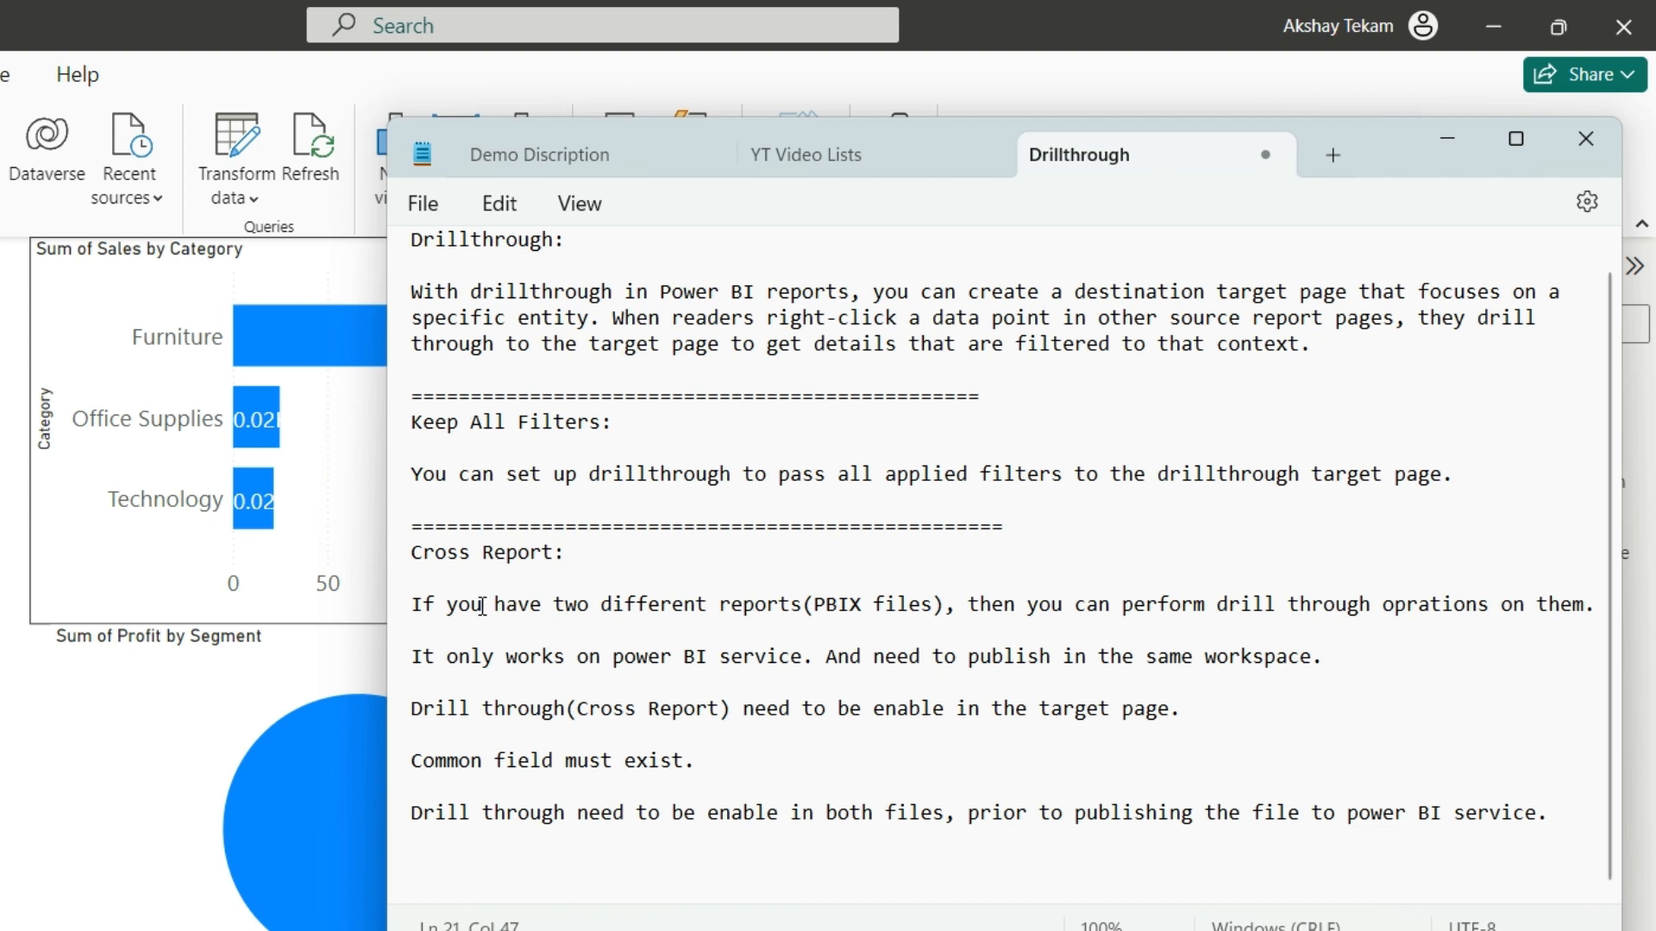
drag(483, 607, 952, 601)
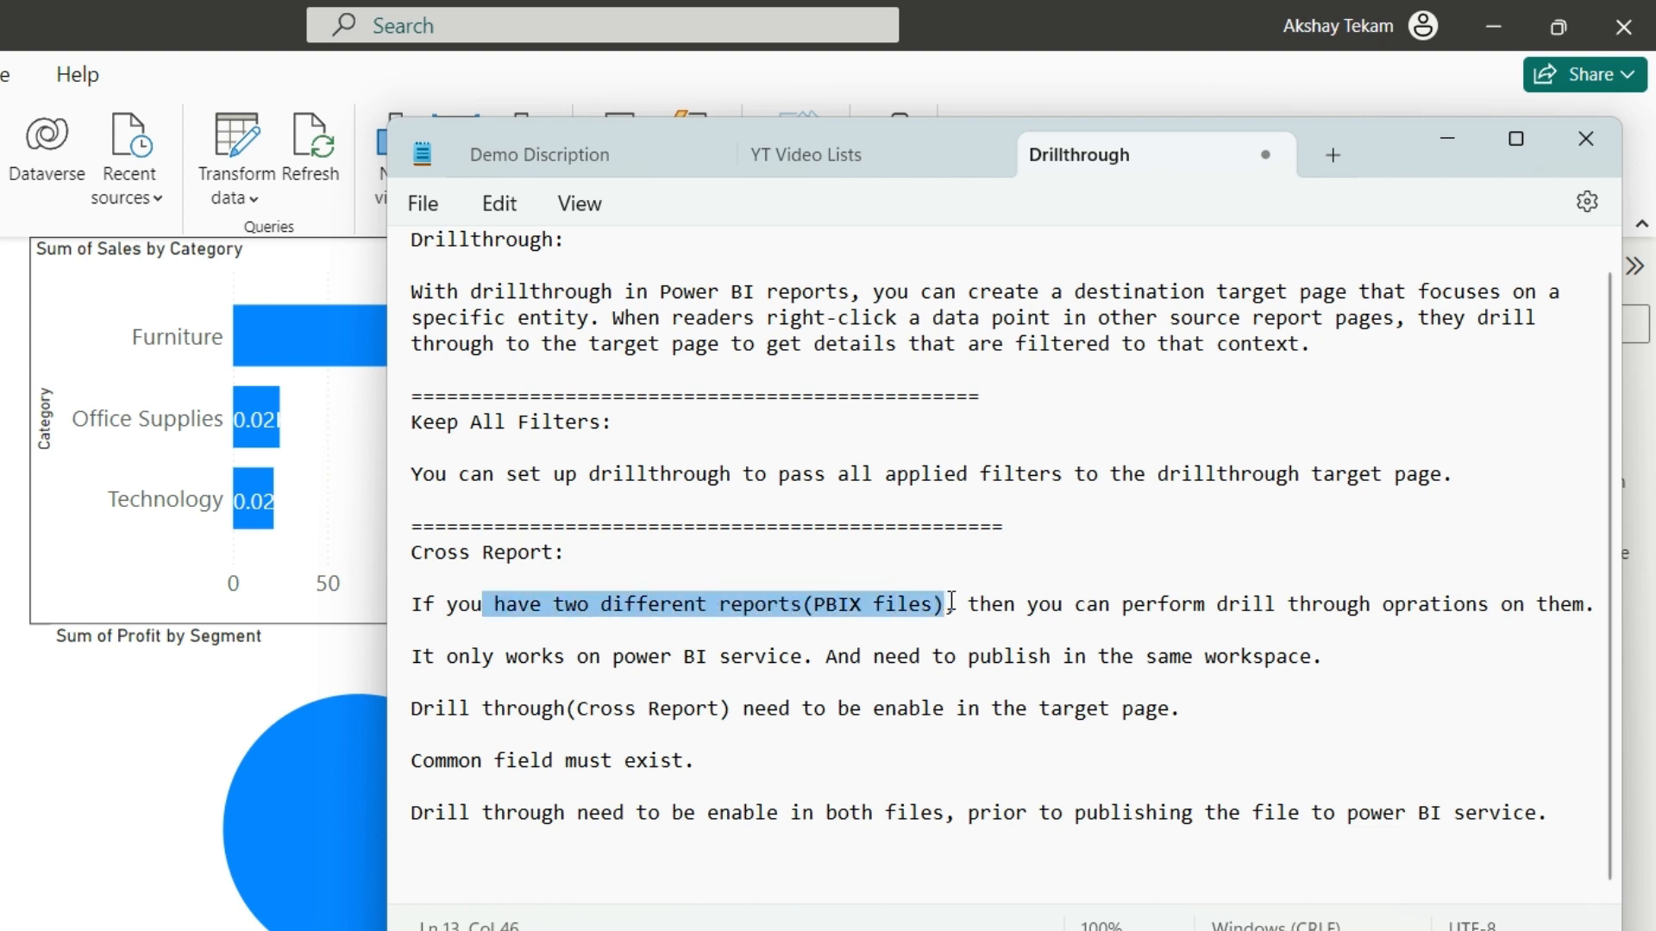
click(978, 683)
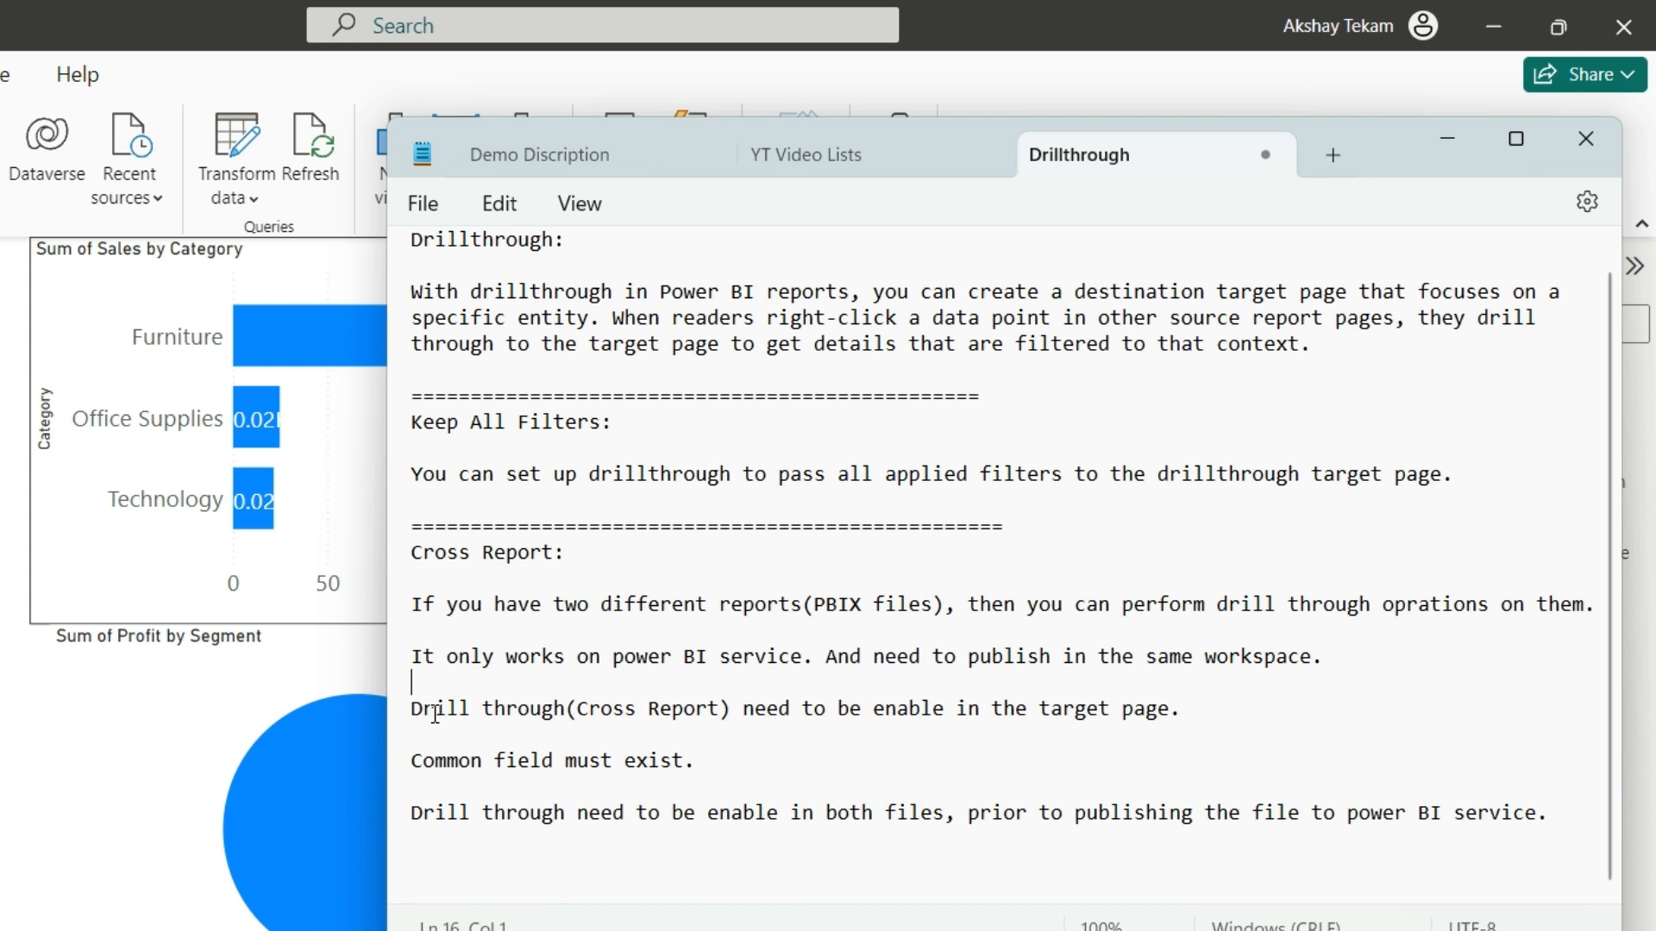
drag(434, 714, 1211, 712)
click(1200, 712)
click(1451, 140)
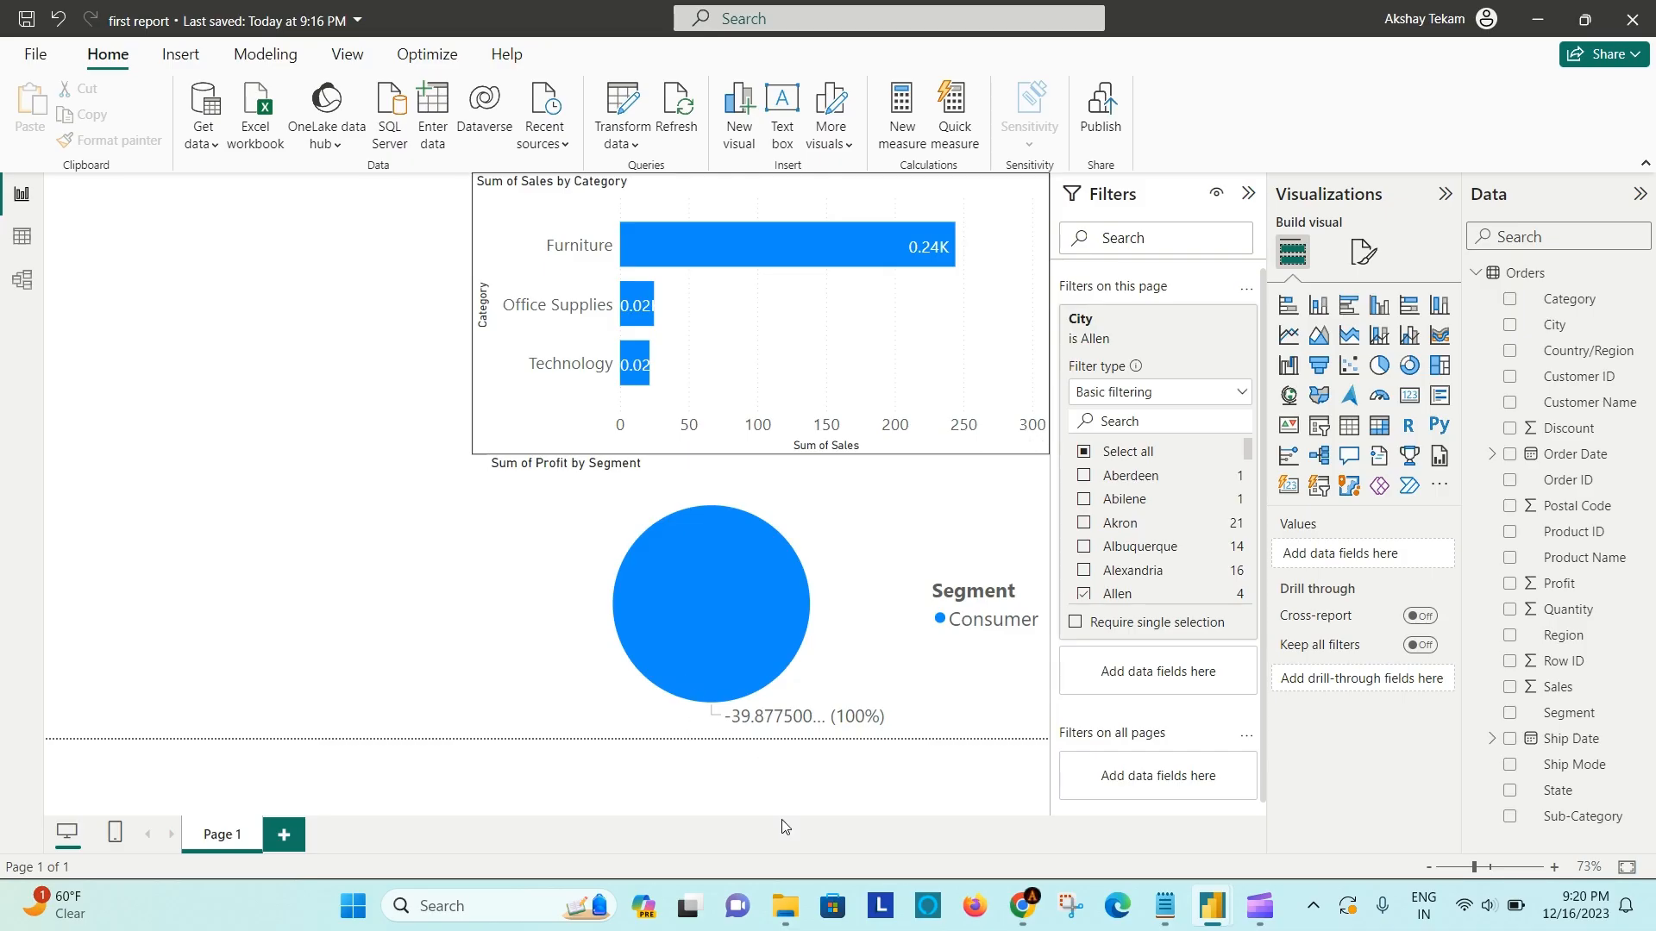
Switch to Second Report and add Category as the drill-through field of its page
mouse_move(785, 906)
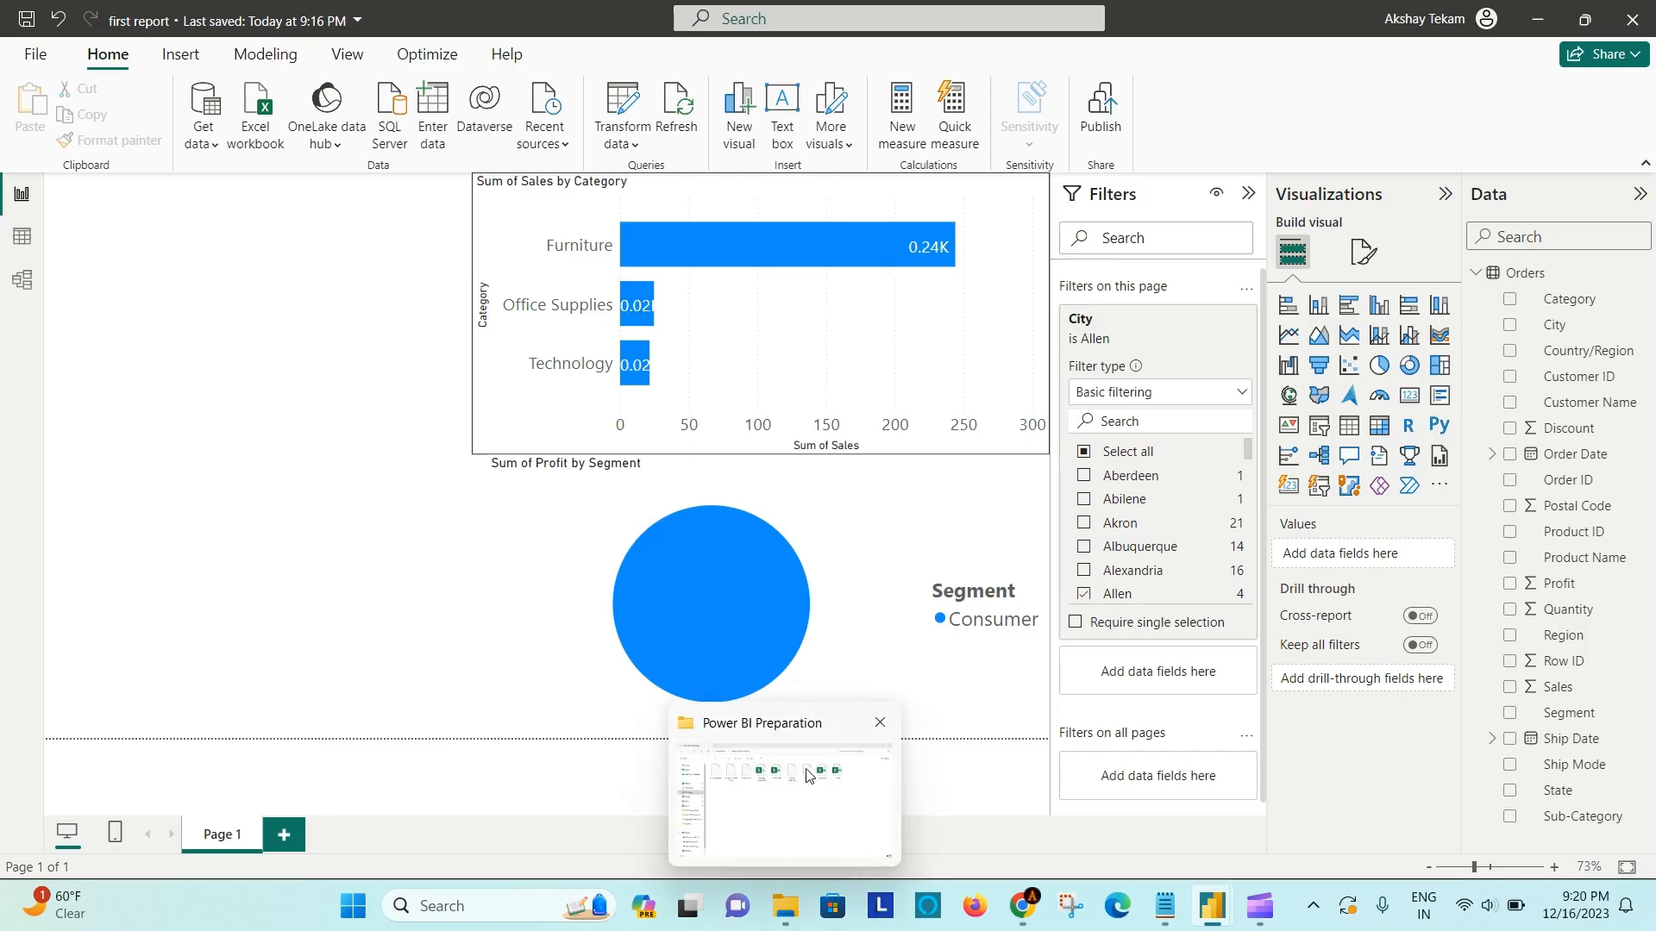
mouse_move(1211, 905)
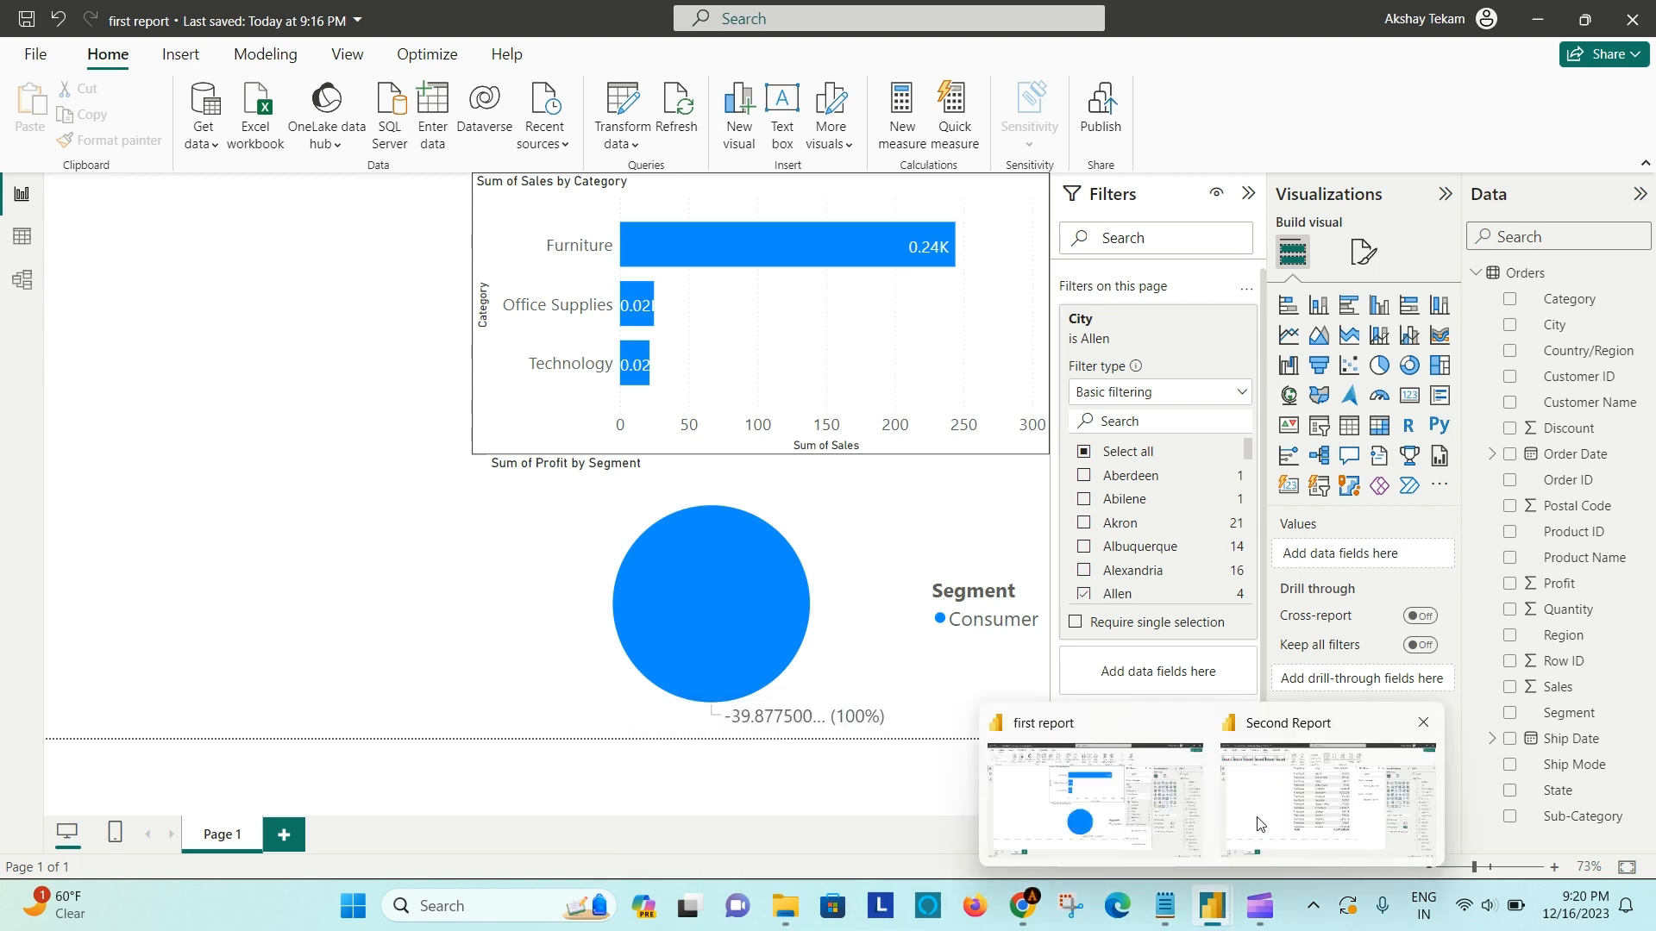
click(1259, 804)
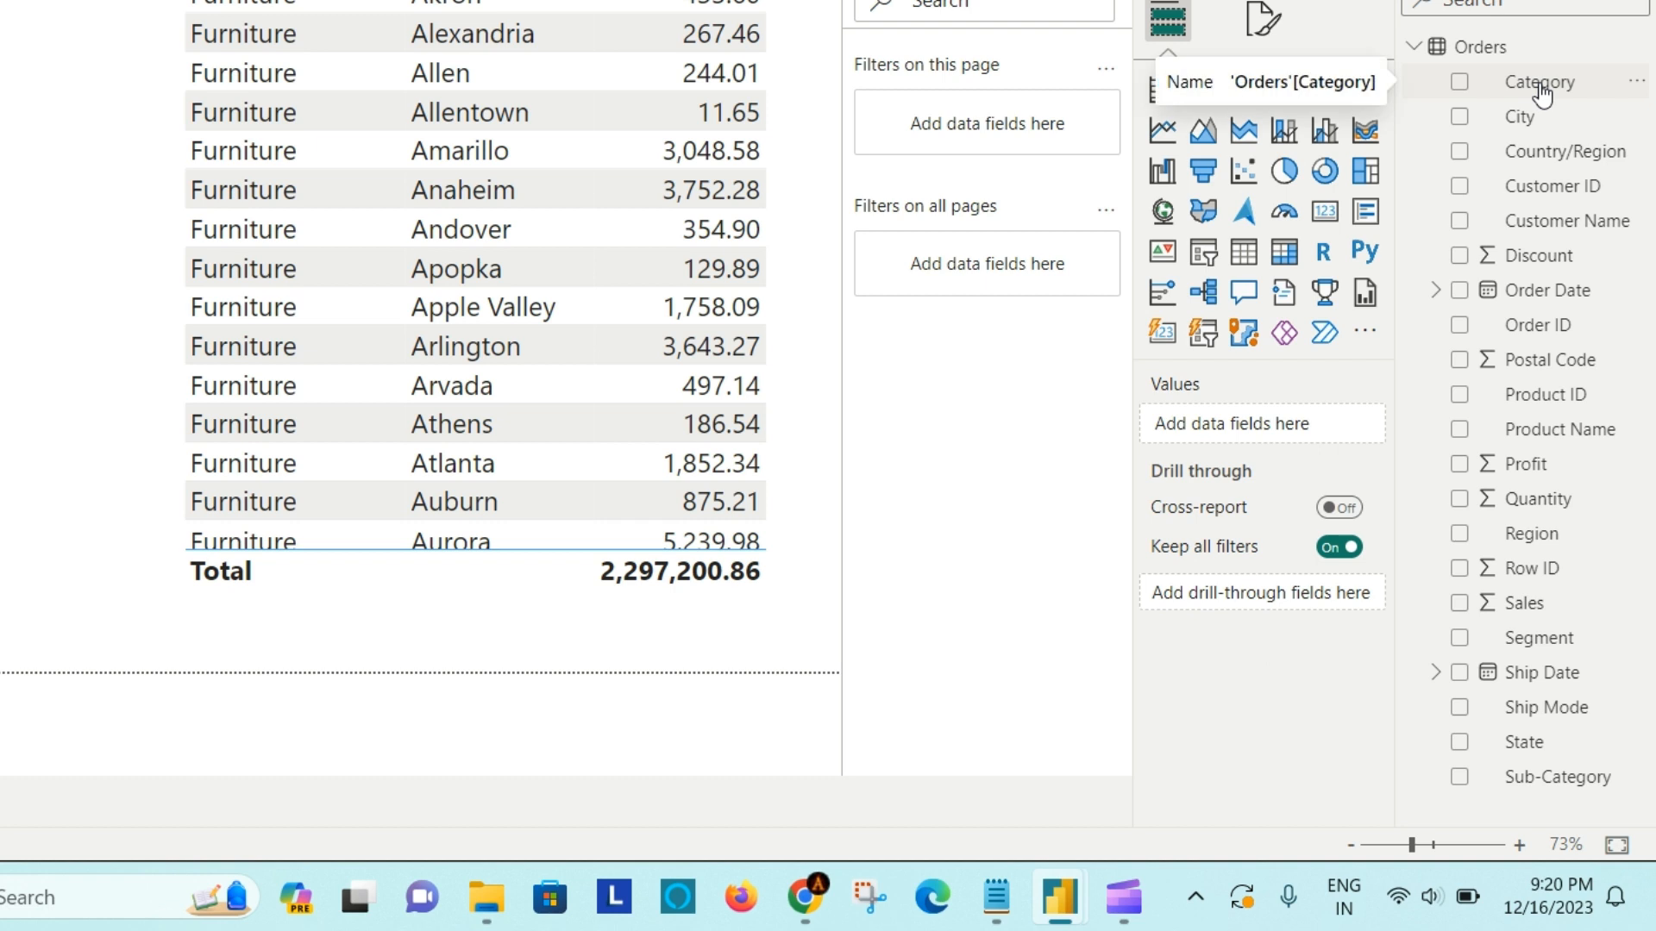
drag(1541, 90, 1238, 588)
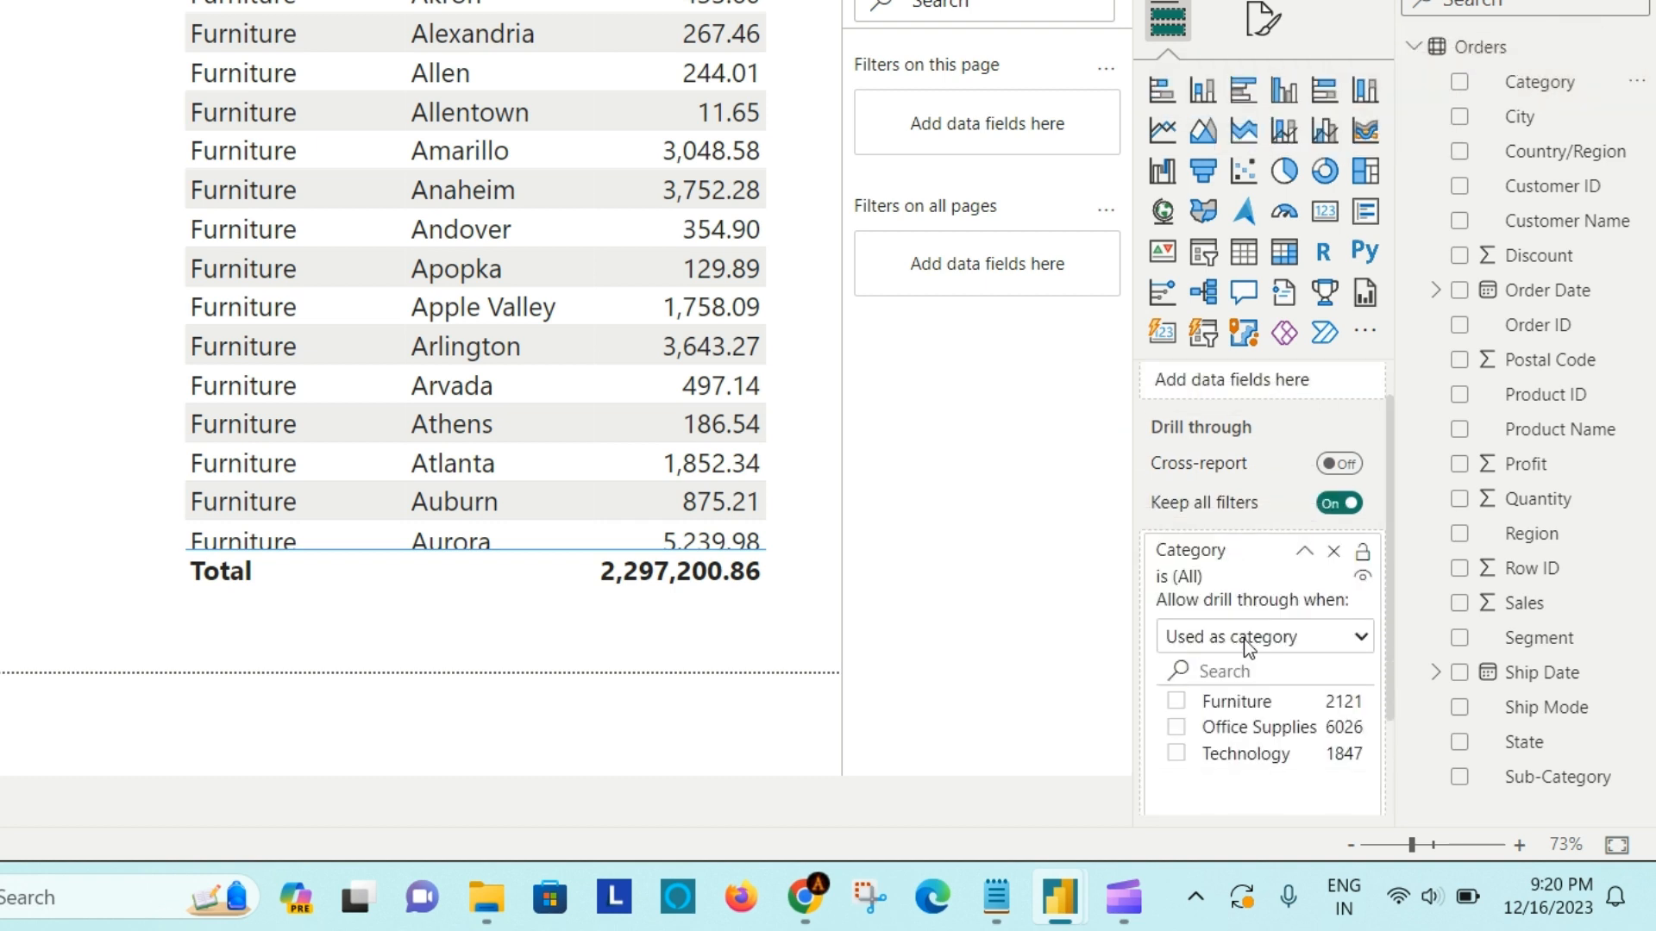
scroll(1249, 648, down, 1)
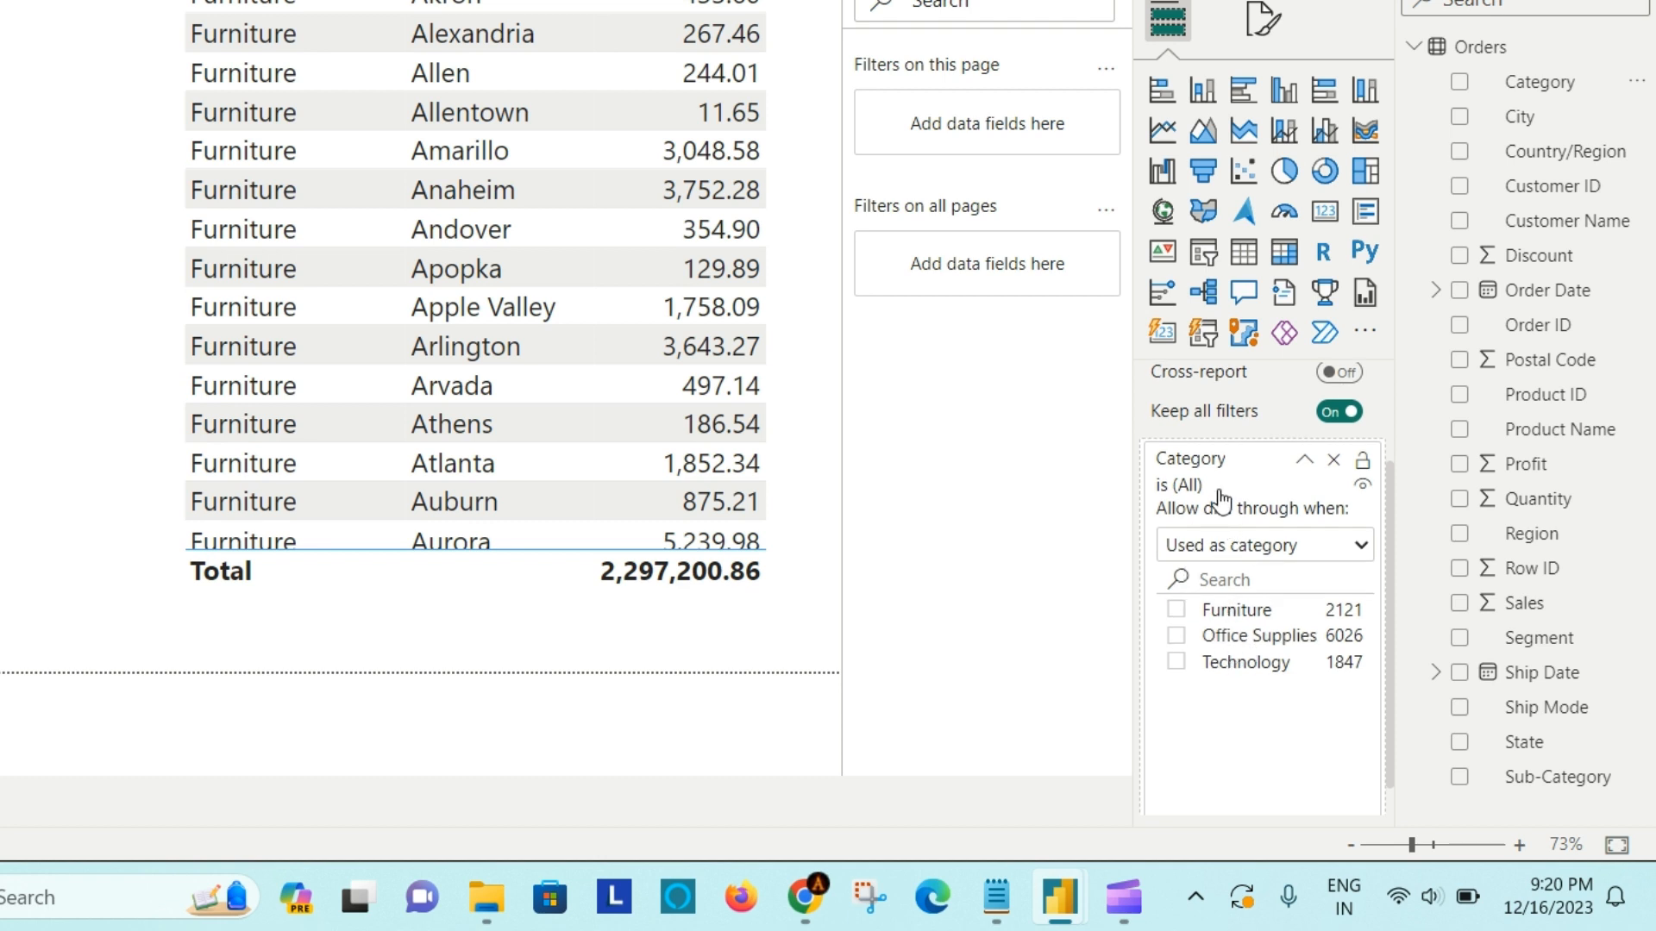
scroll(1220, 500, up, 2)
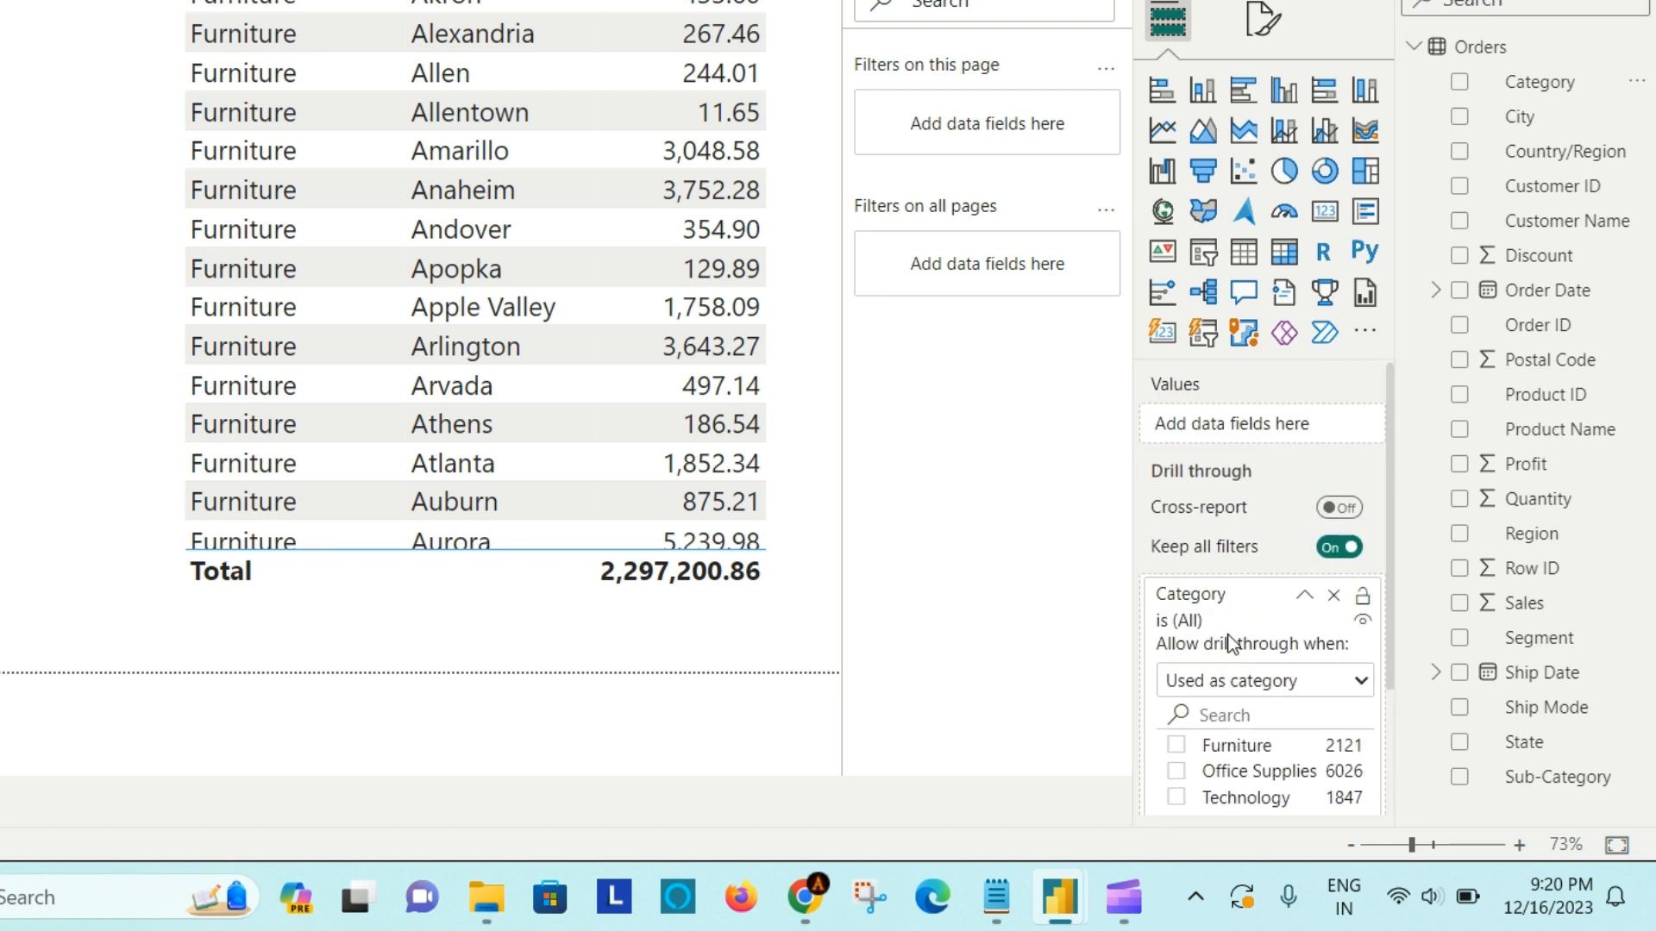
View the source page in first report and return to the target page in Second Report
mouse_move(1059, 897)
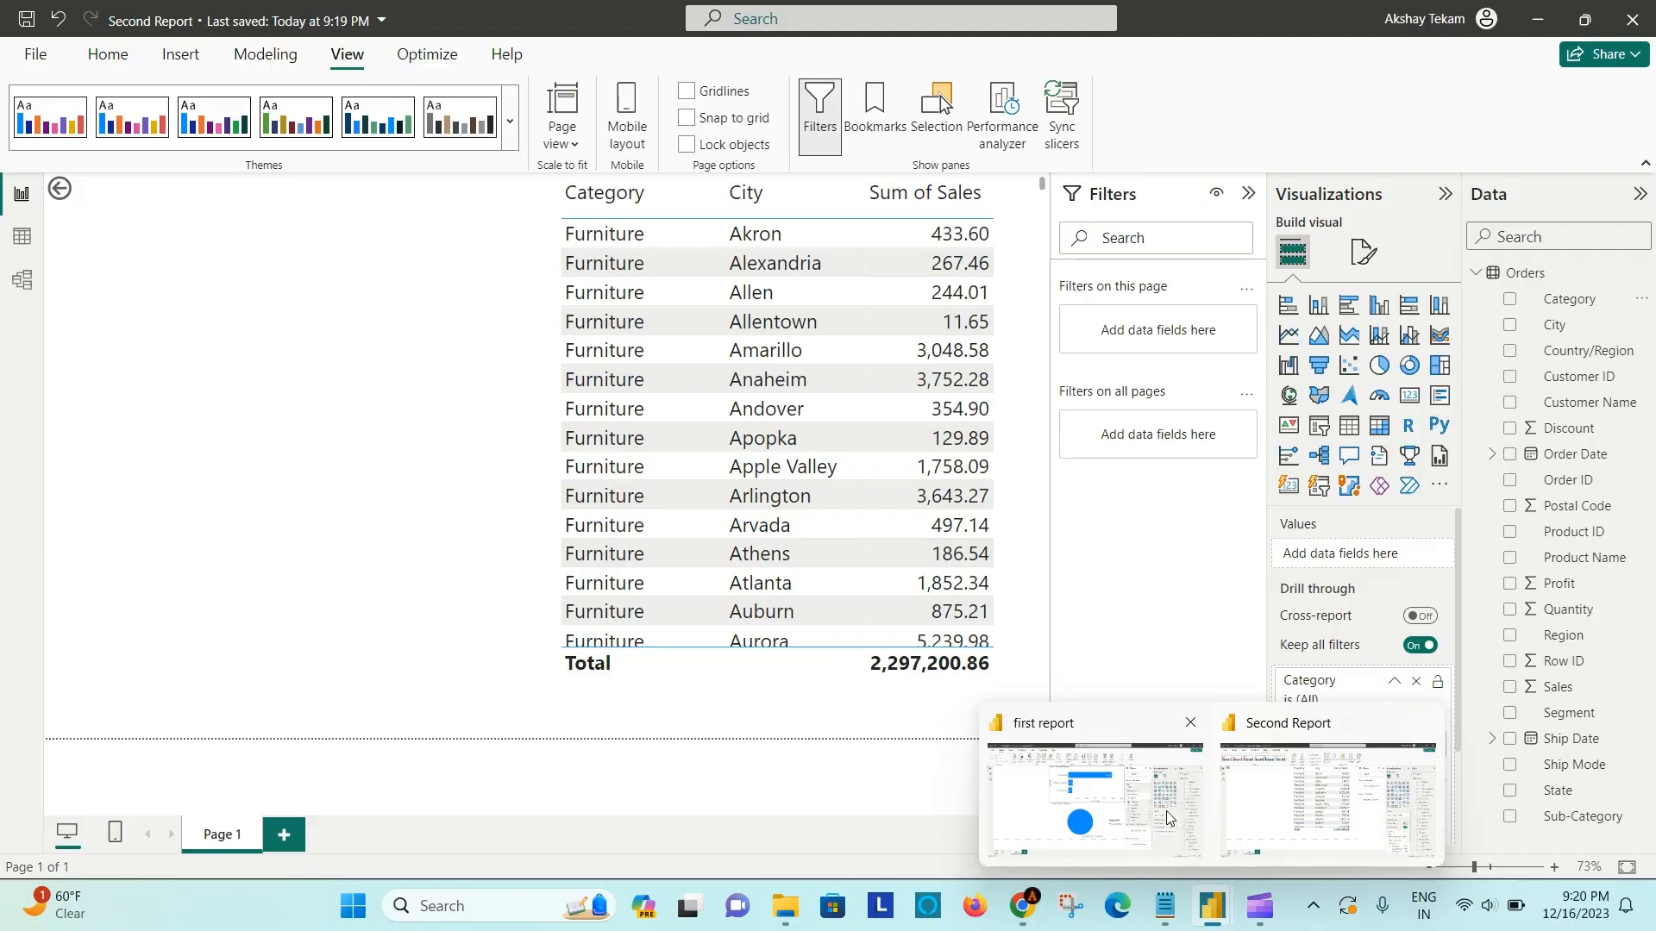
mouse_move(972, 761)
click(1147, 805)
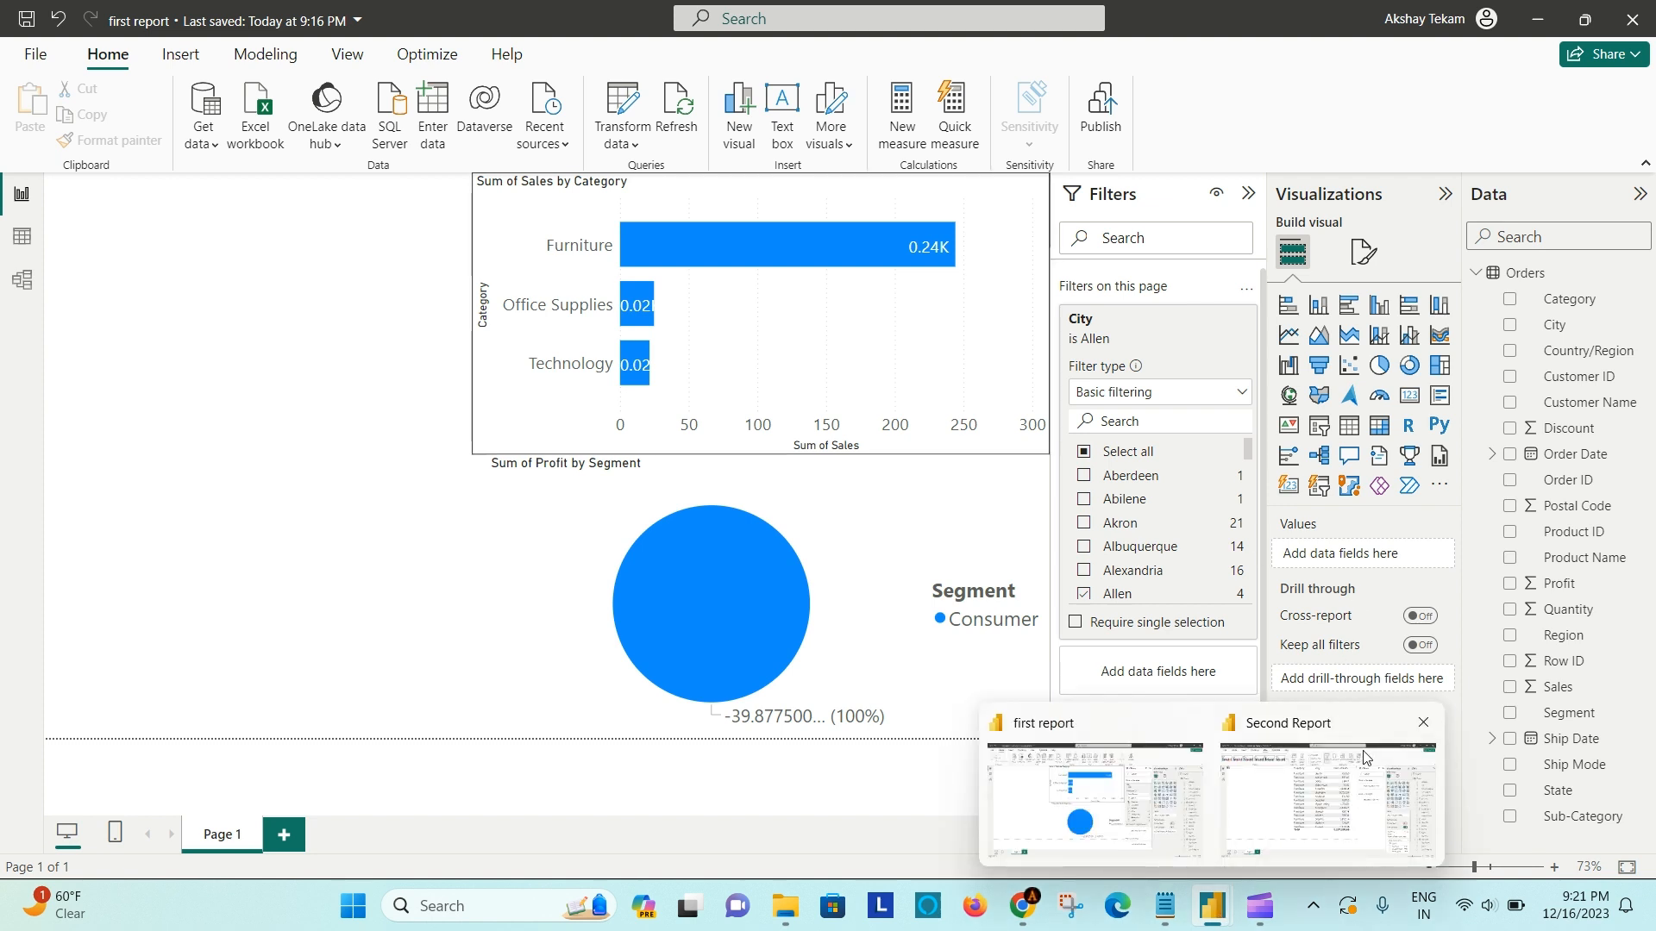
key(alt+Tab)
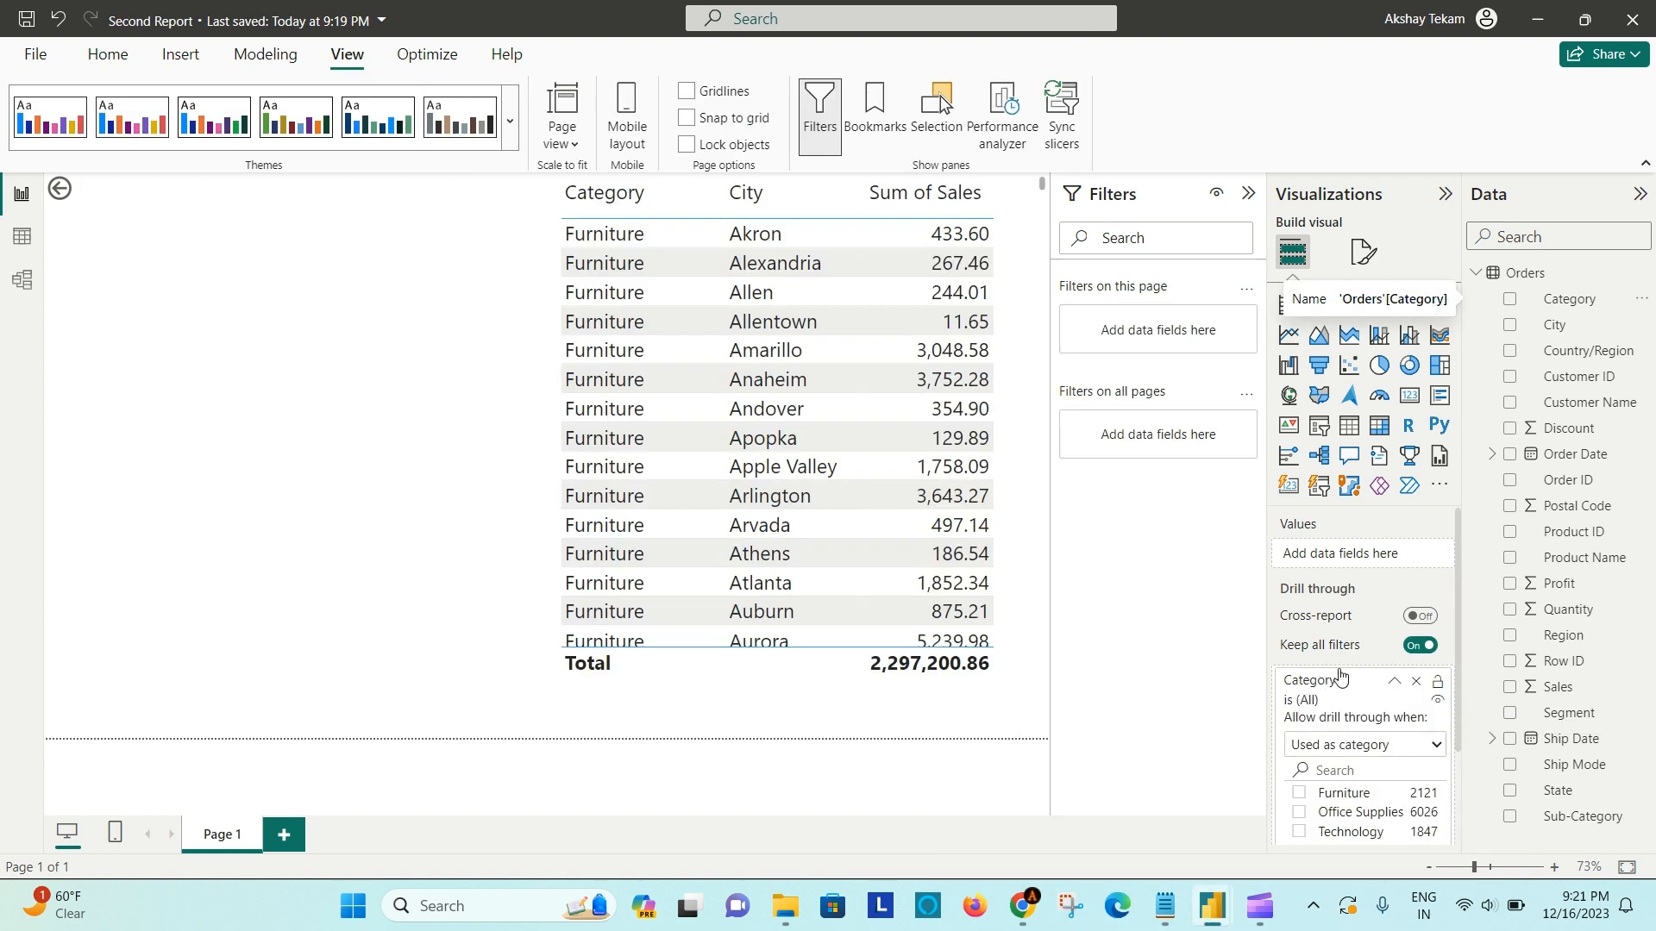
Check the target page requirement in the Notepad notes, and turn on Cross-report drillthrough in Second Report
mouse_move(1183, 884)
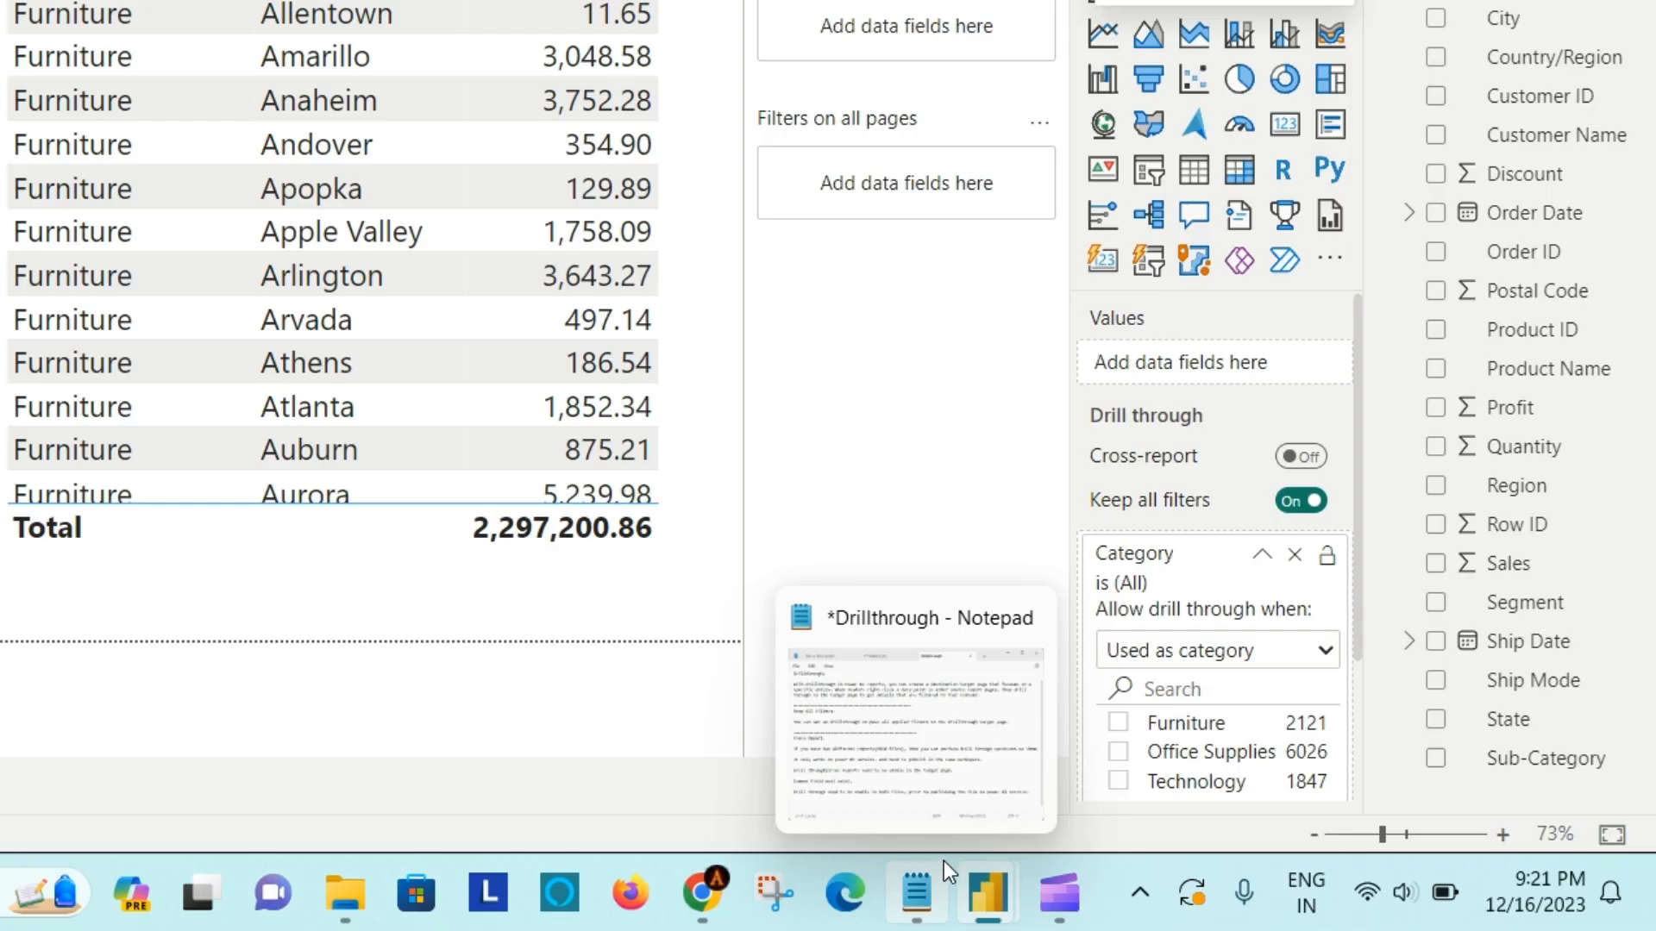
click(929, 873)
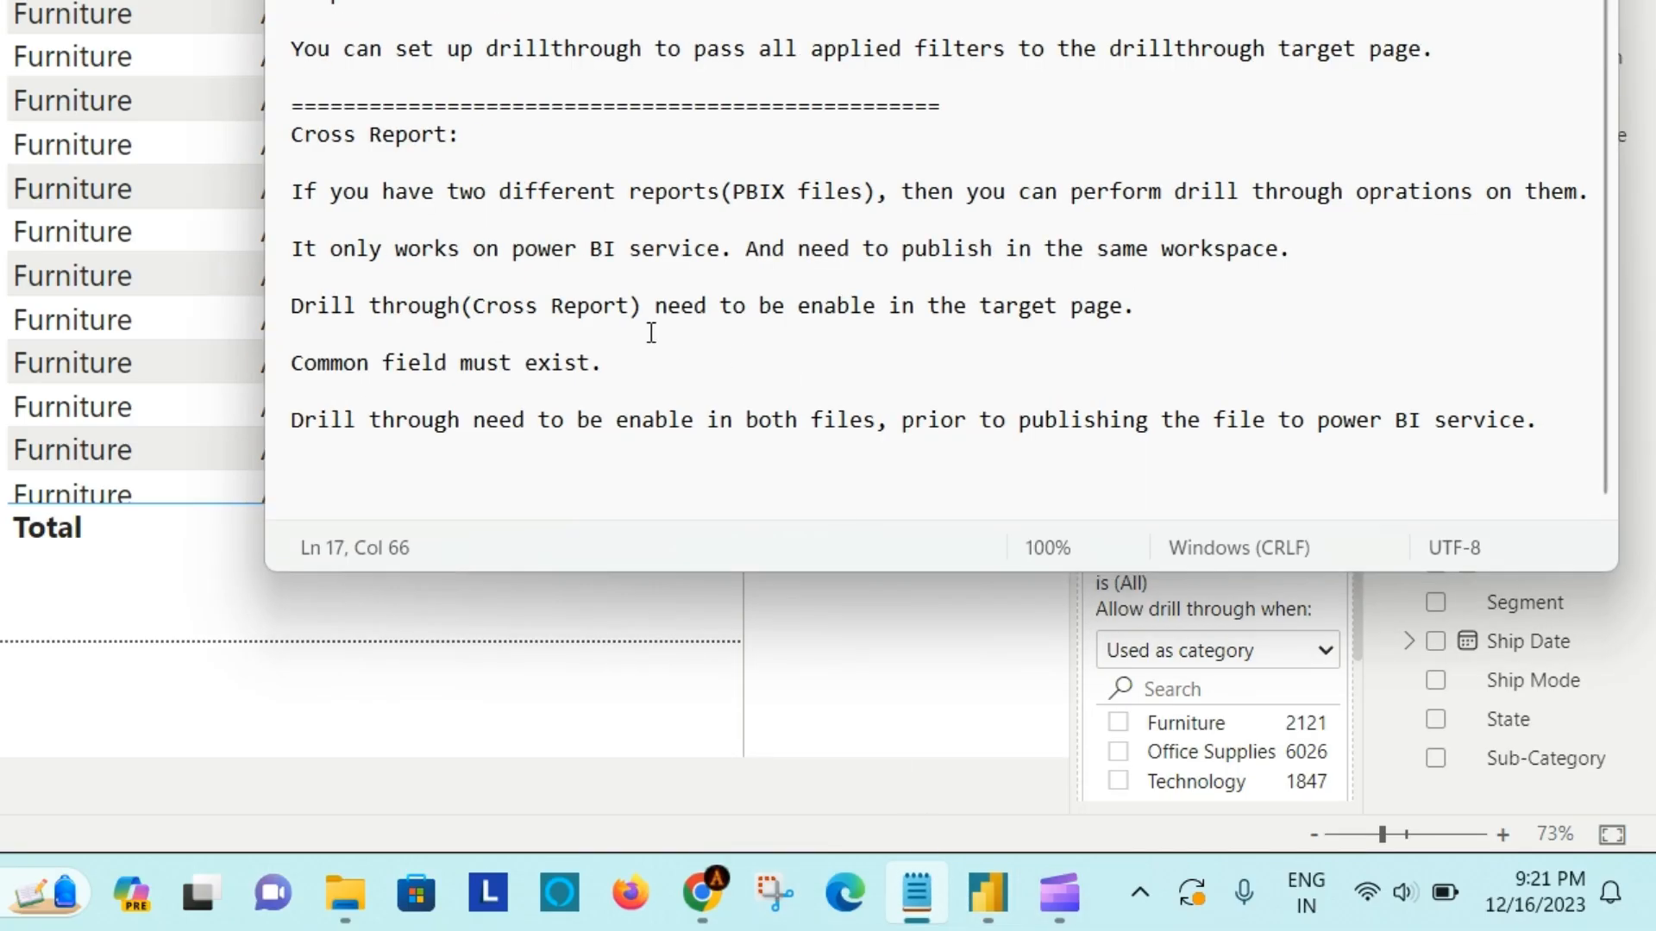
click(606, 363)
drag(808, 307, 1147, 310)
key(alt+Tab)
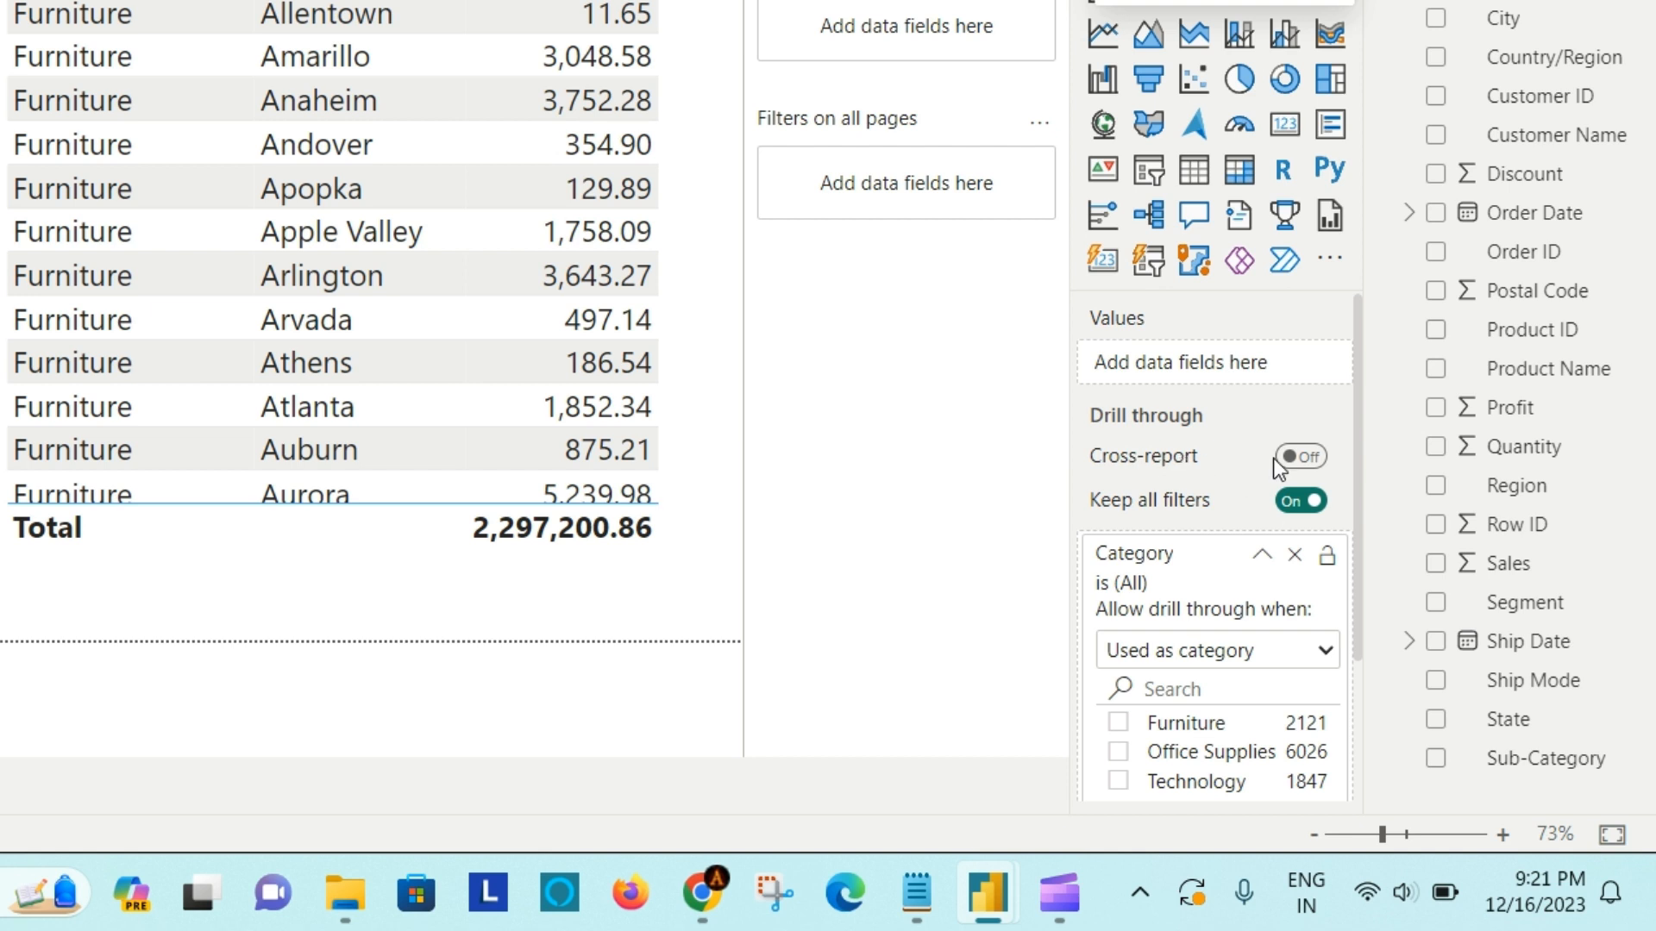
click(1302, 457)
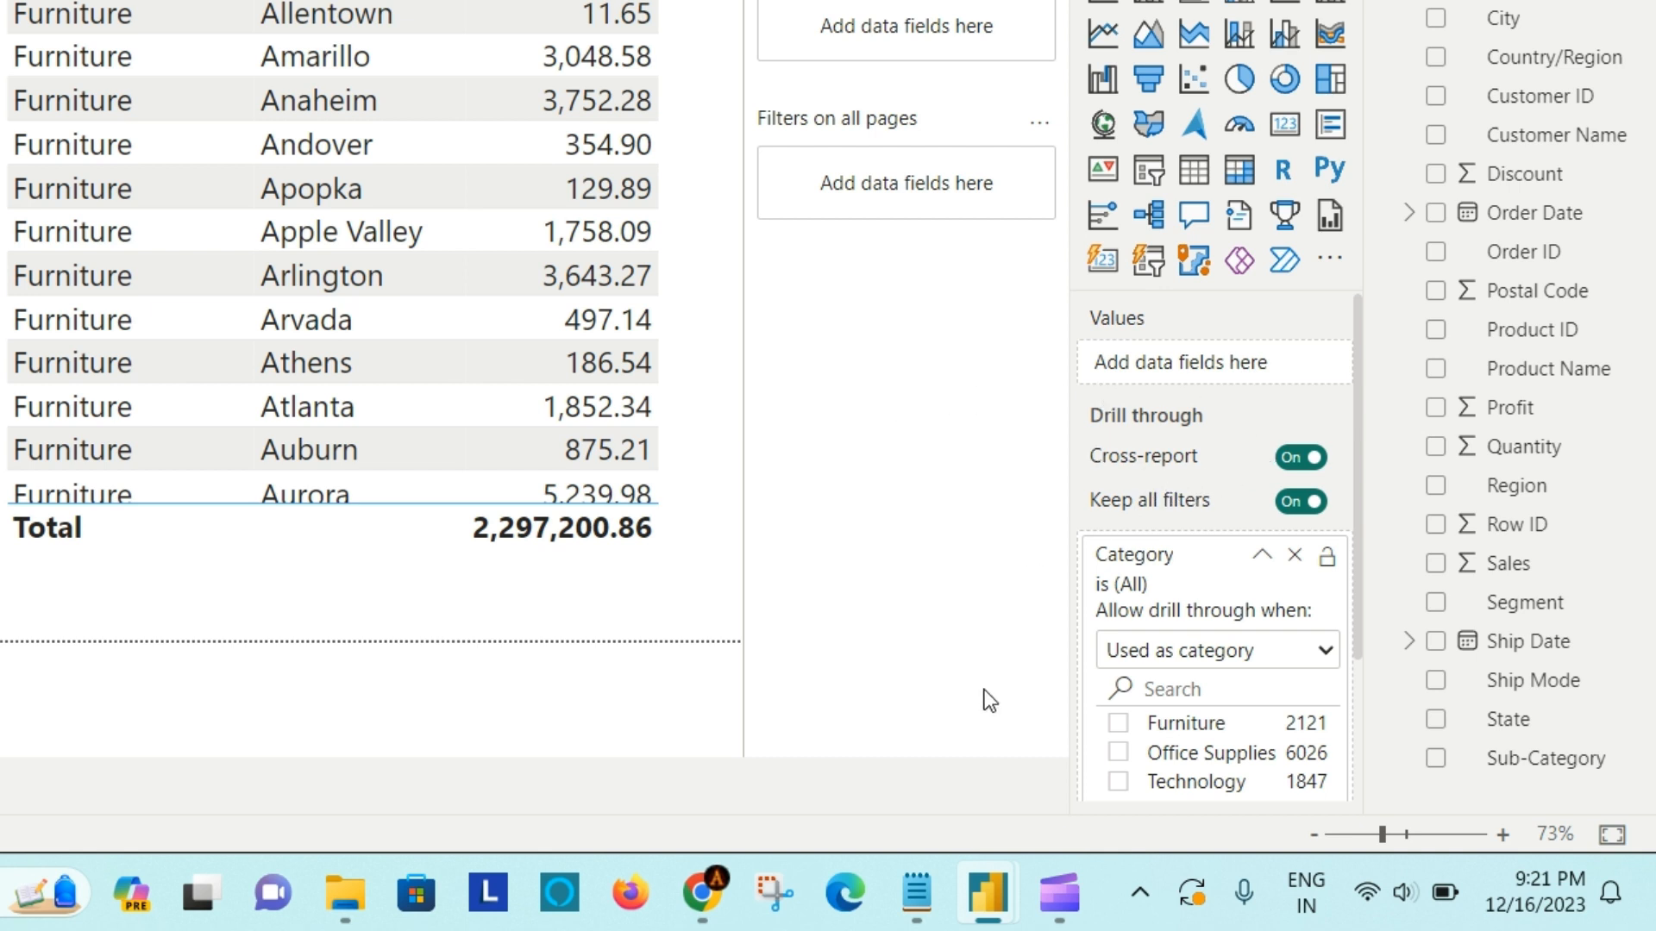
Review the Notepad note about enabling drillthrough in both files before publishing to Power BI service
click(914, 902)
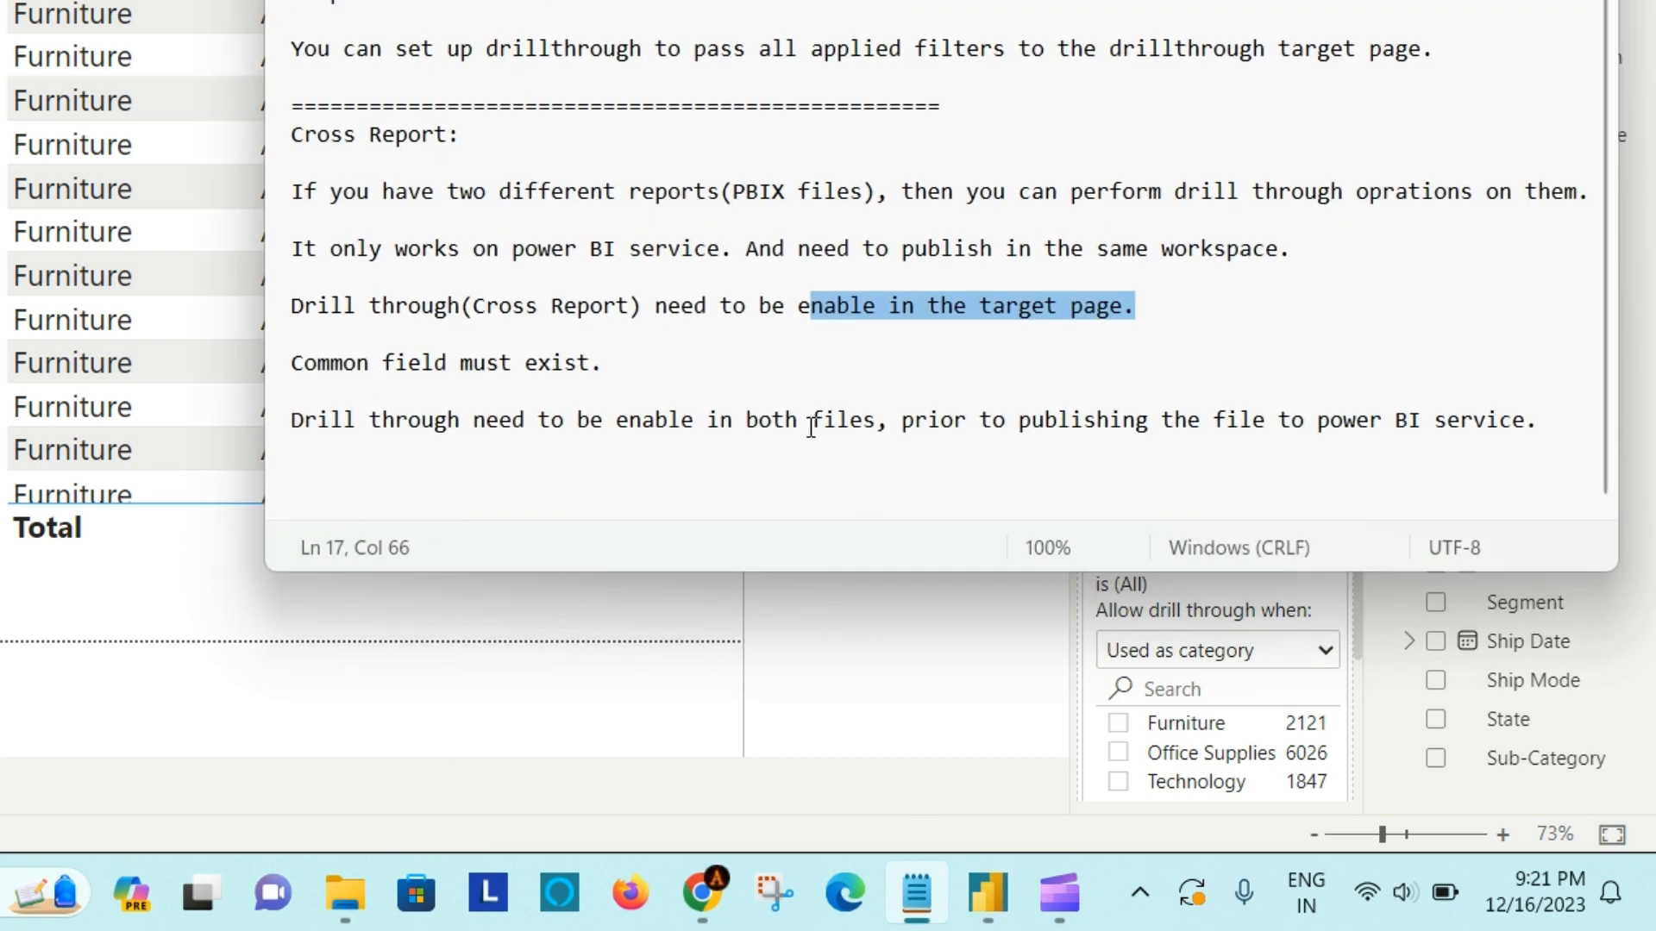
click(388, 421)
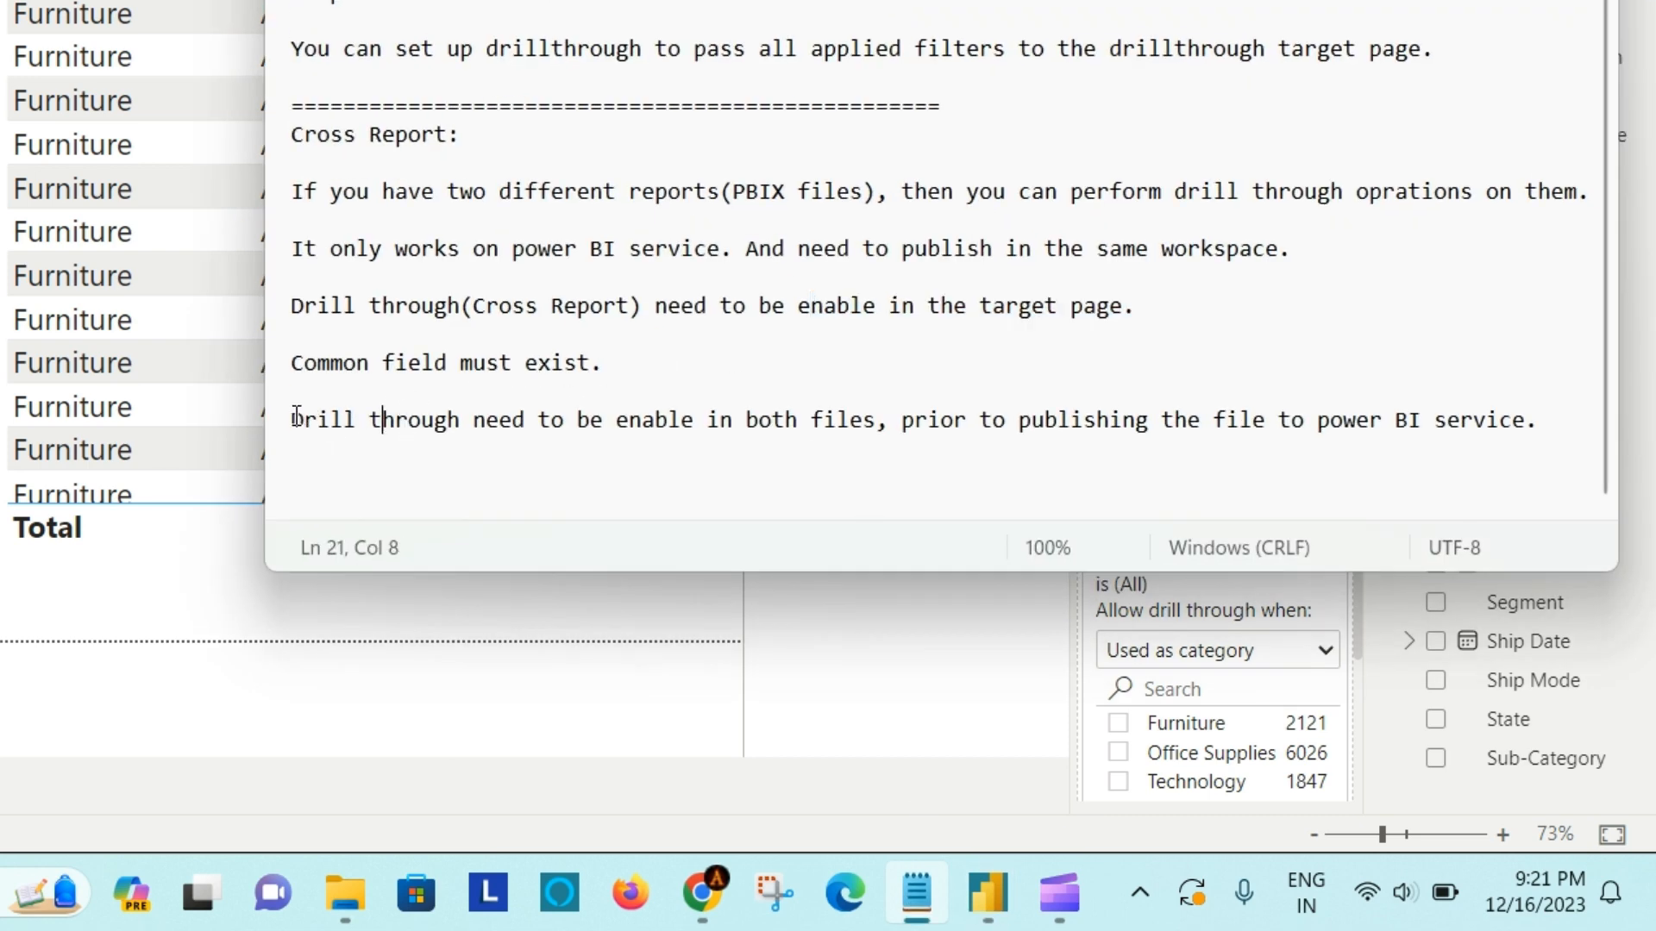
drag(293, 419, 1264, 425)
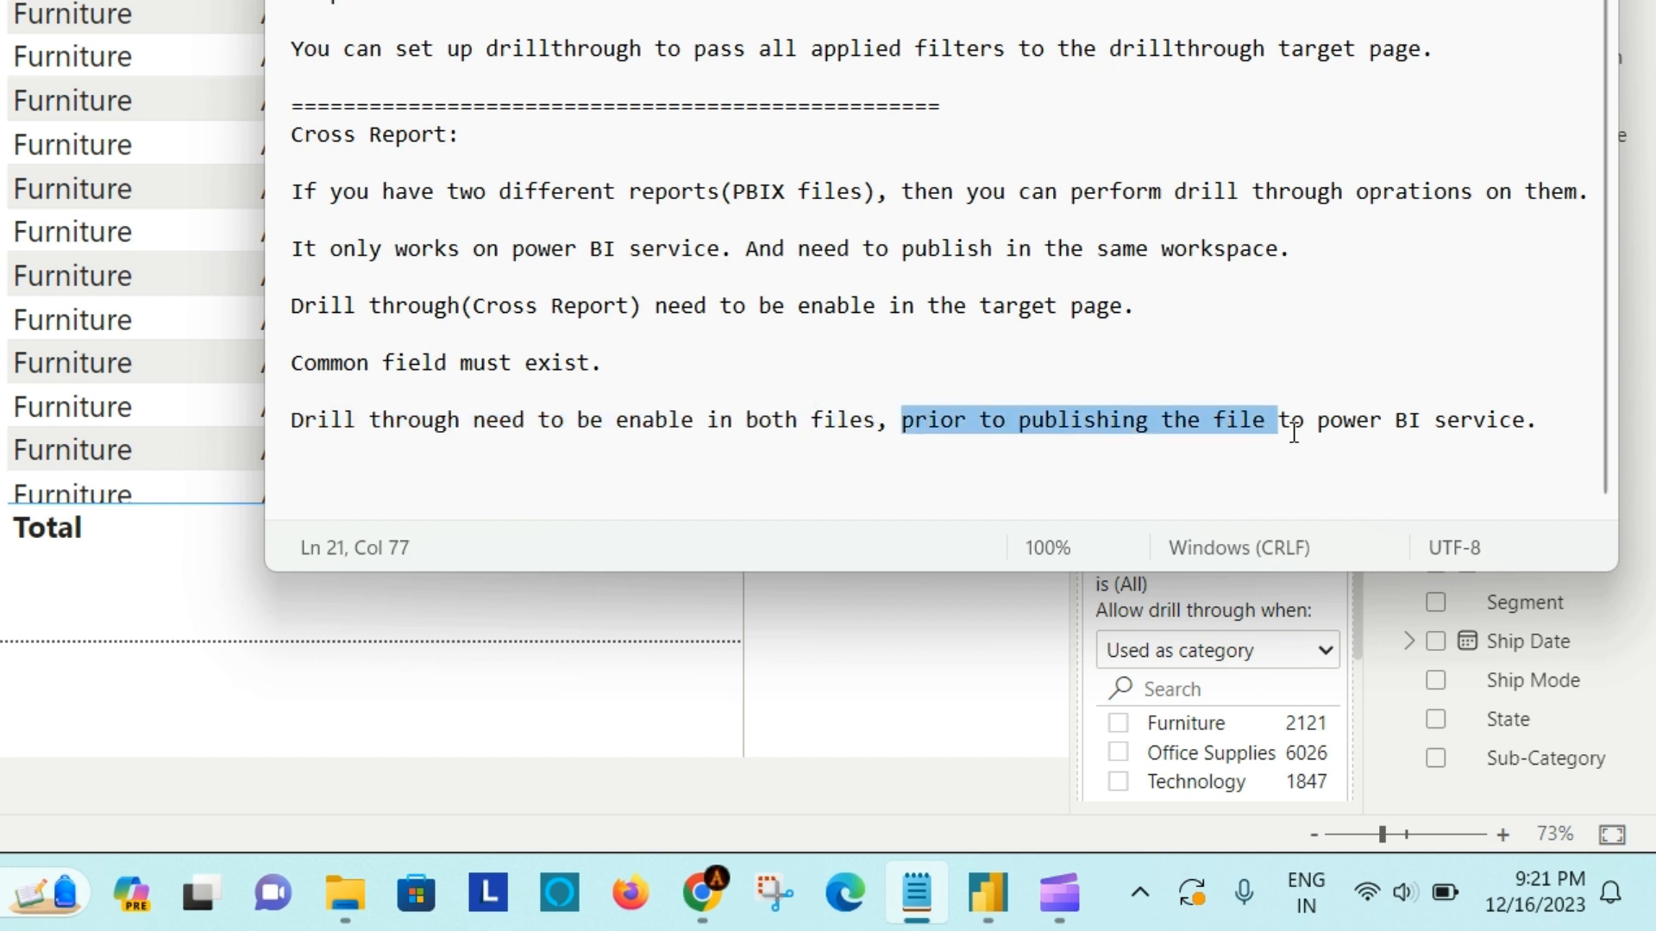
click(1507, 133)
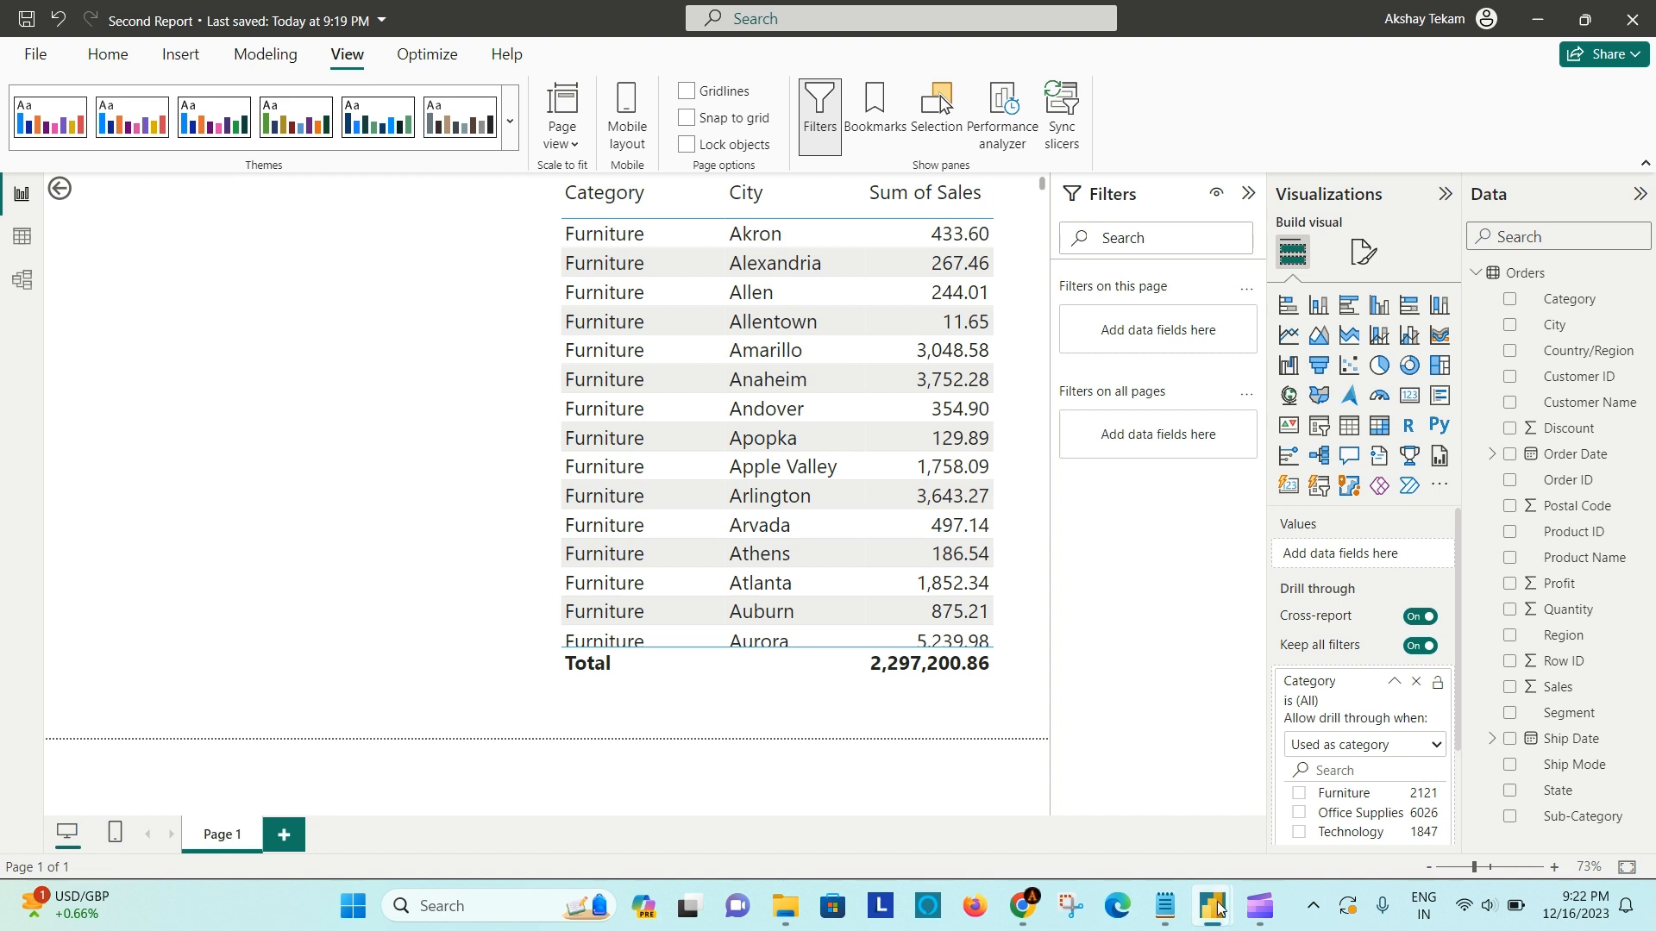
Switch to first report and allow its visuals to use drillthrough targets from other reports in the current file's report settings
mouse_move(1222, 908)
click(1112, 802)
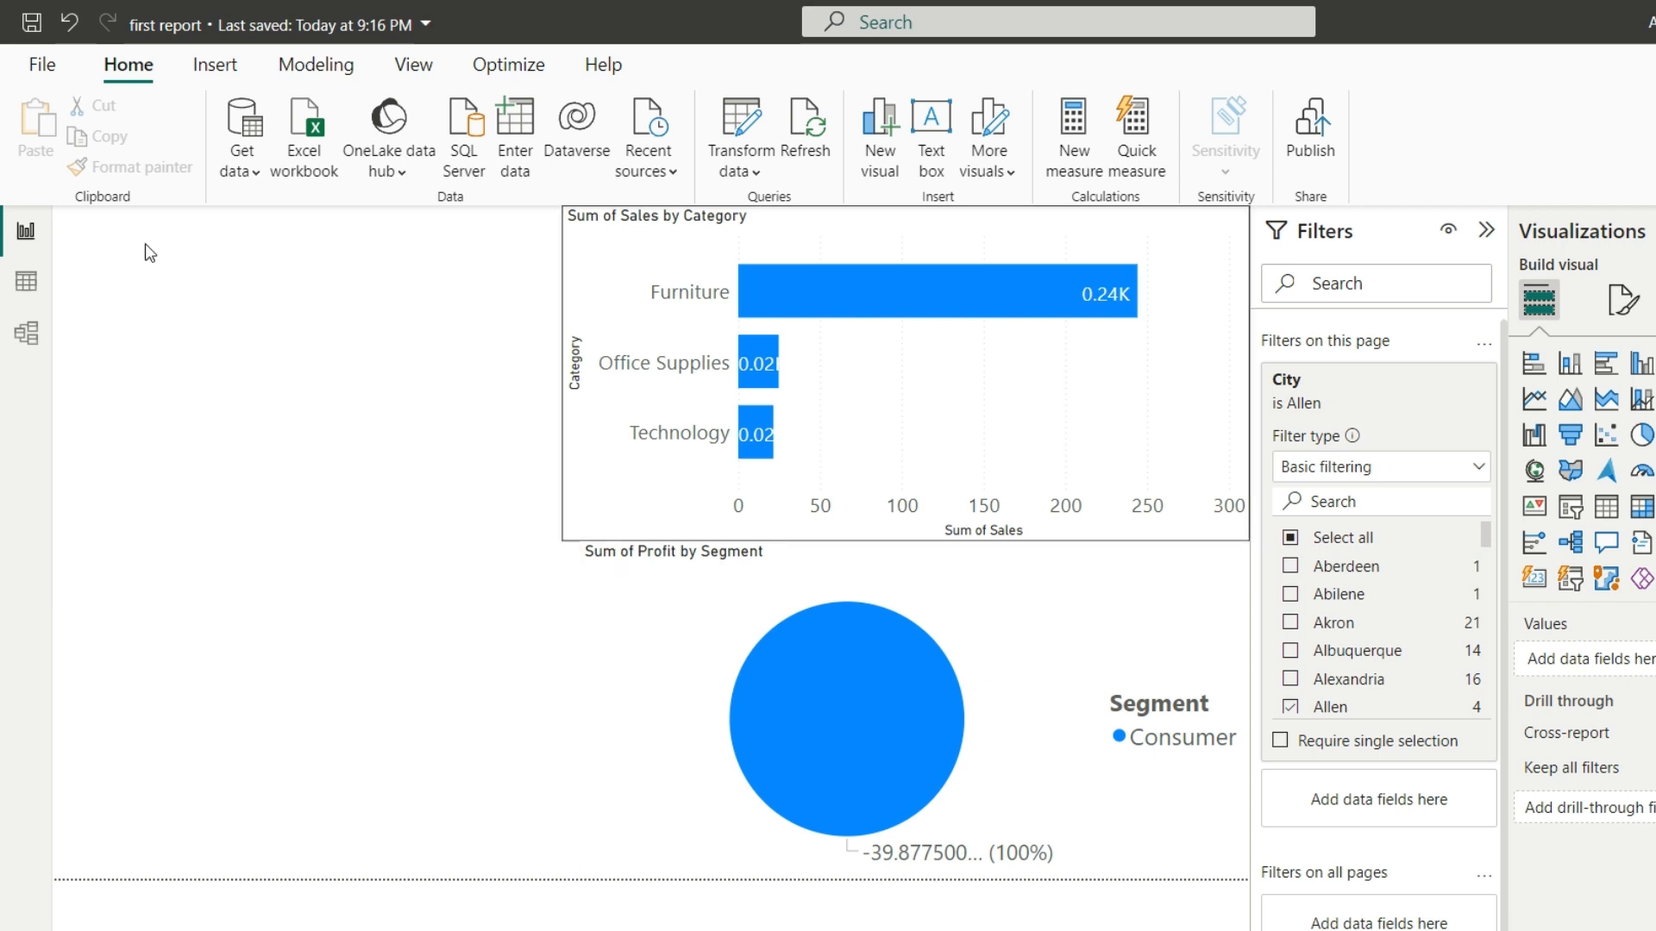
click(42, 69)
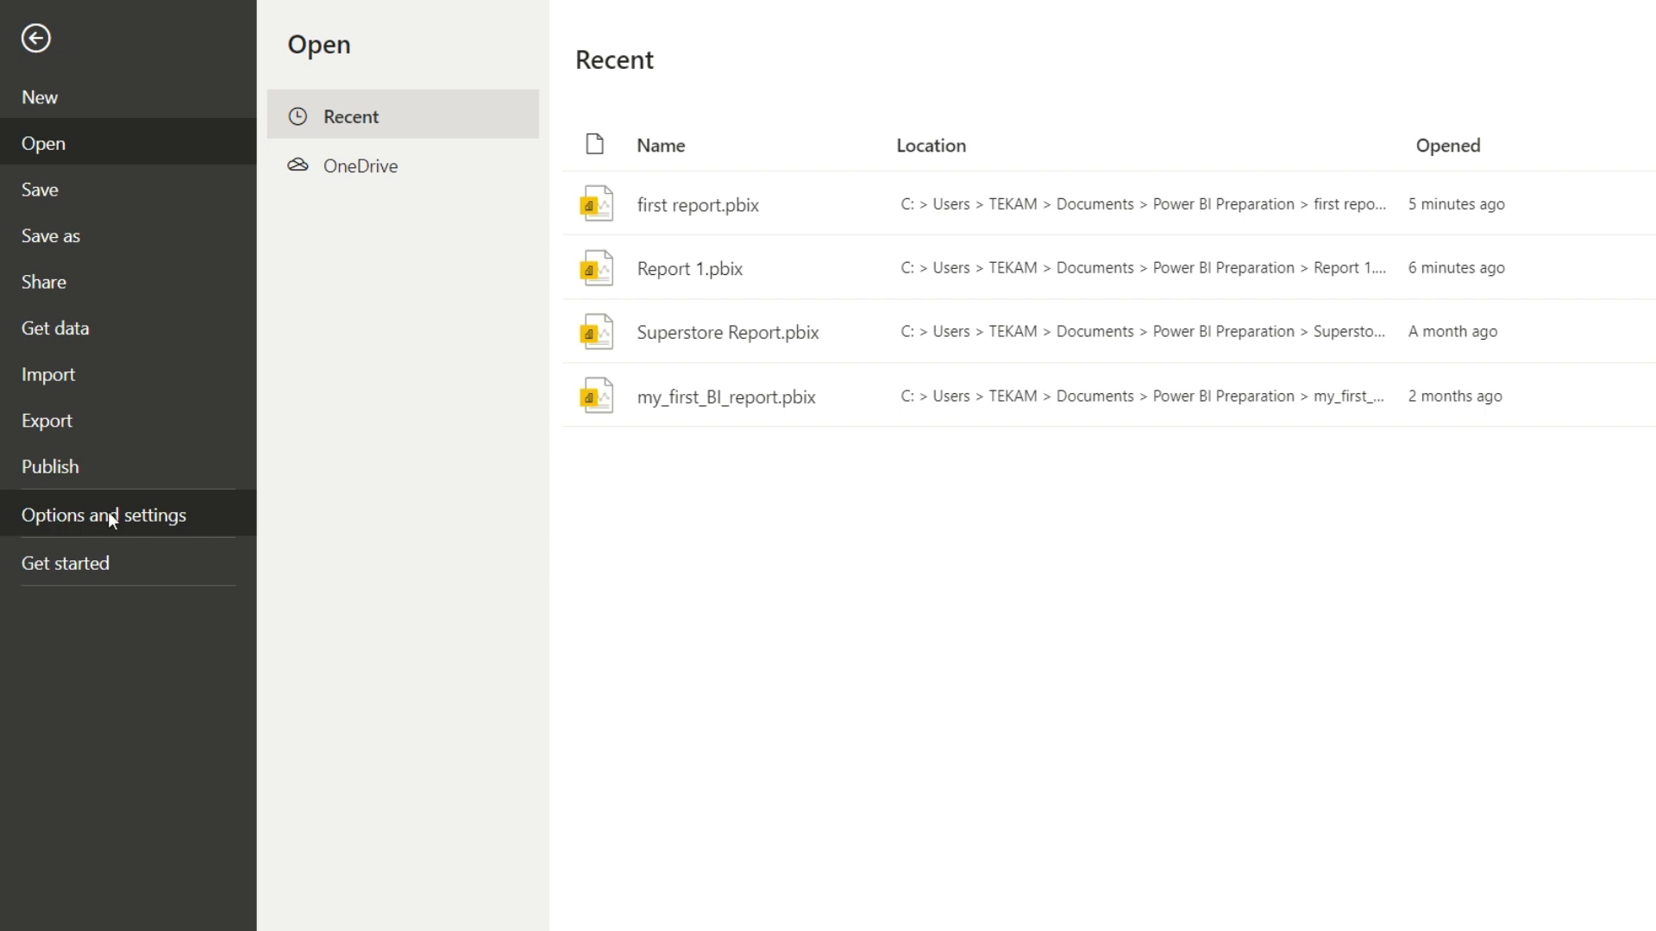
click(129, 513)
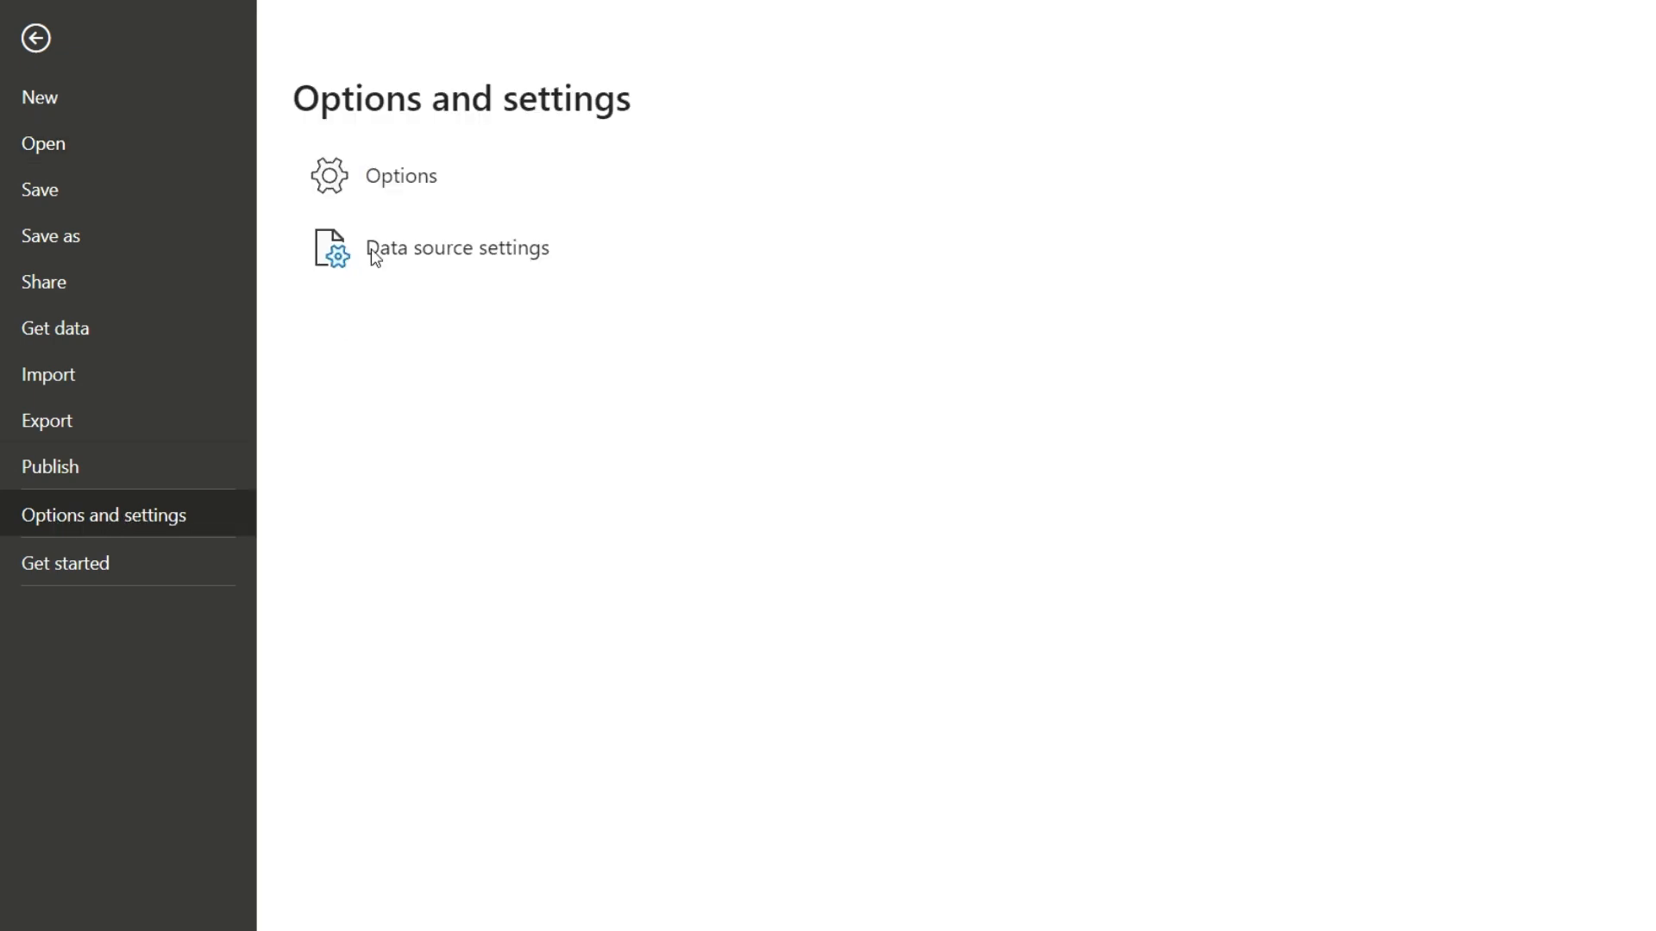
click(438, 184)
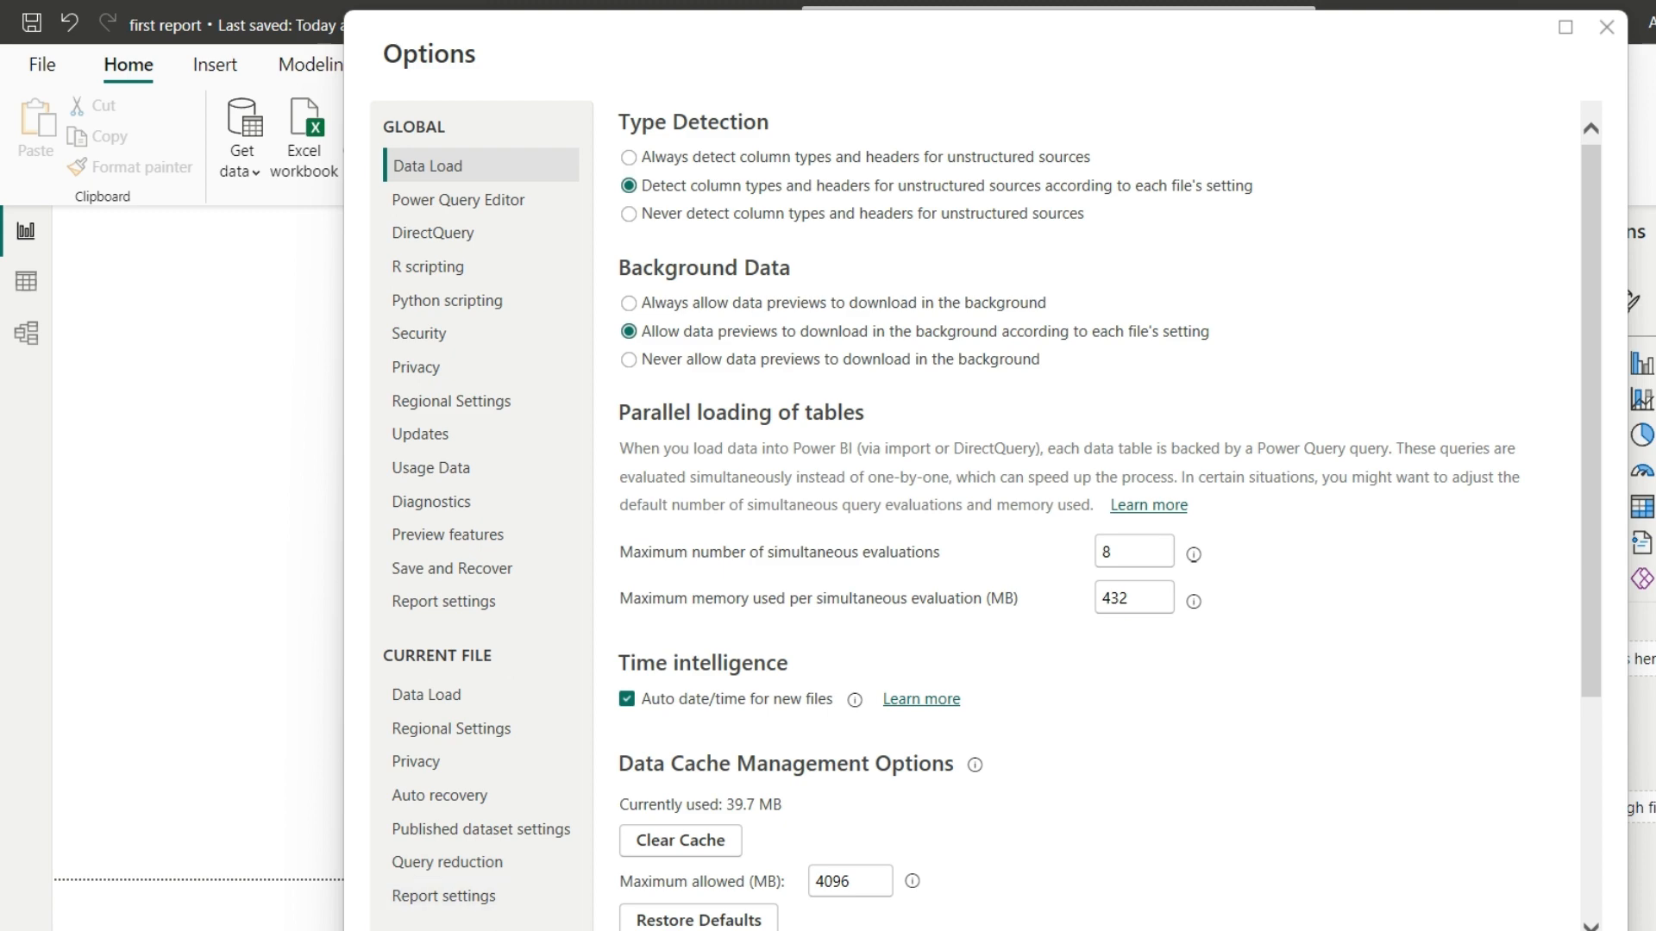
click(479, 906)
scroll(898, 542, down, 3)
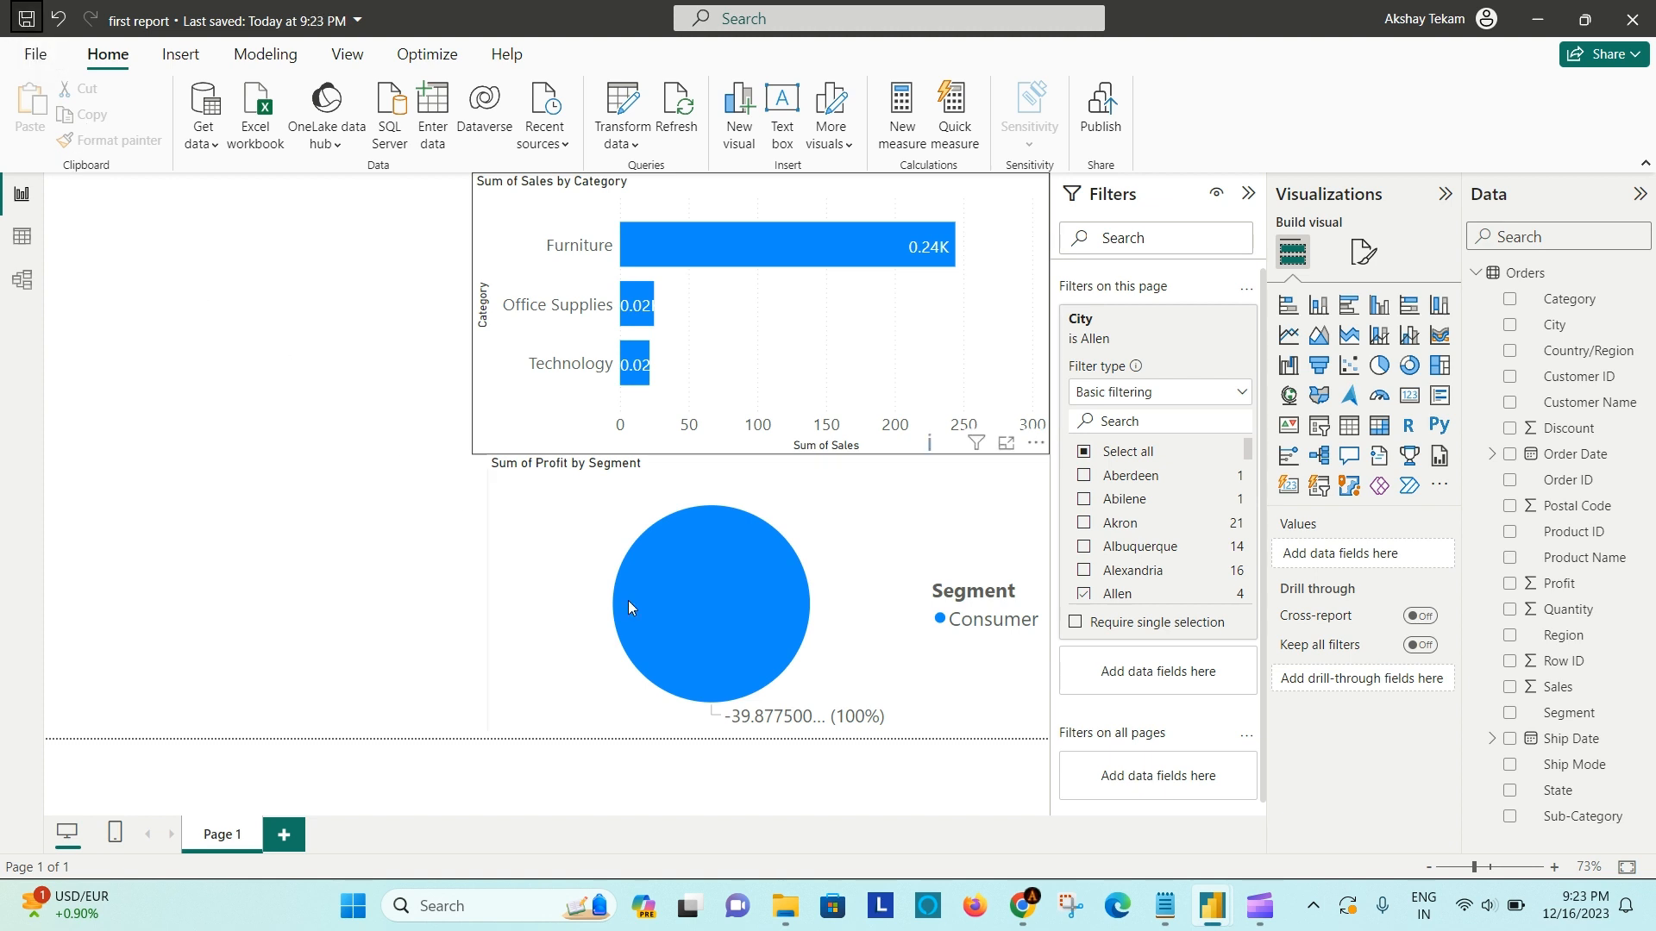
Switch to Second Report, allow its visuals to use drillthrough targets from other reports in the current file's report settings, and save the file
mouse_move(1210, 897)
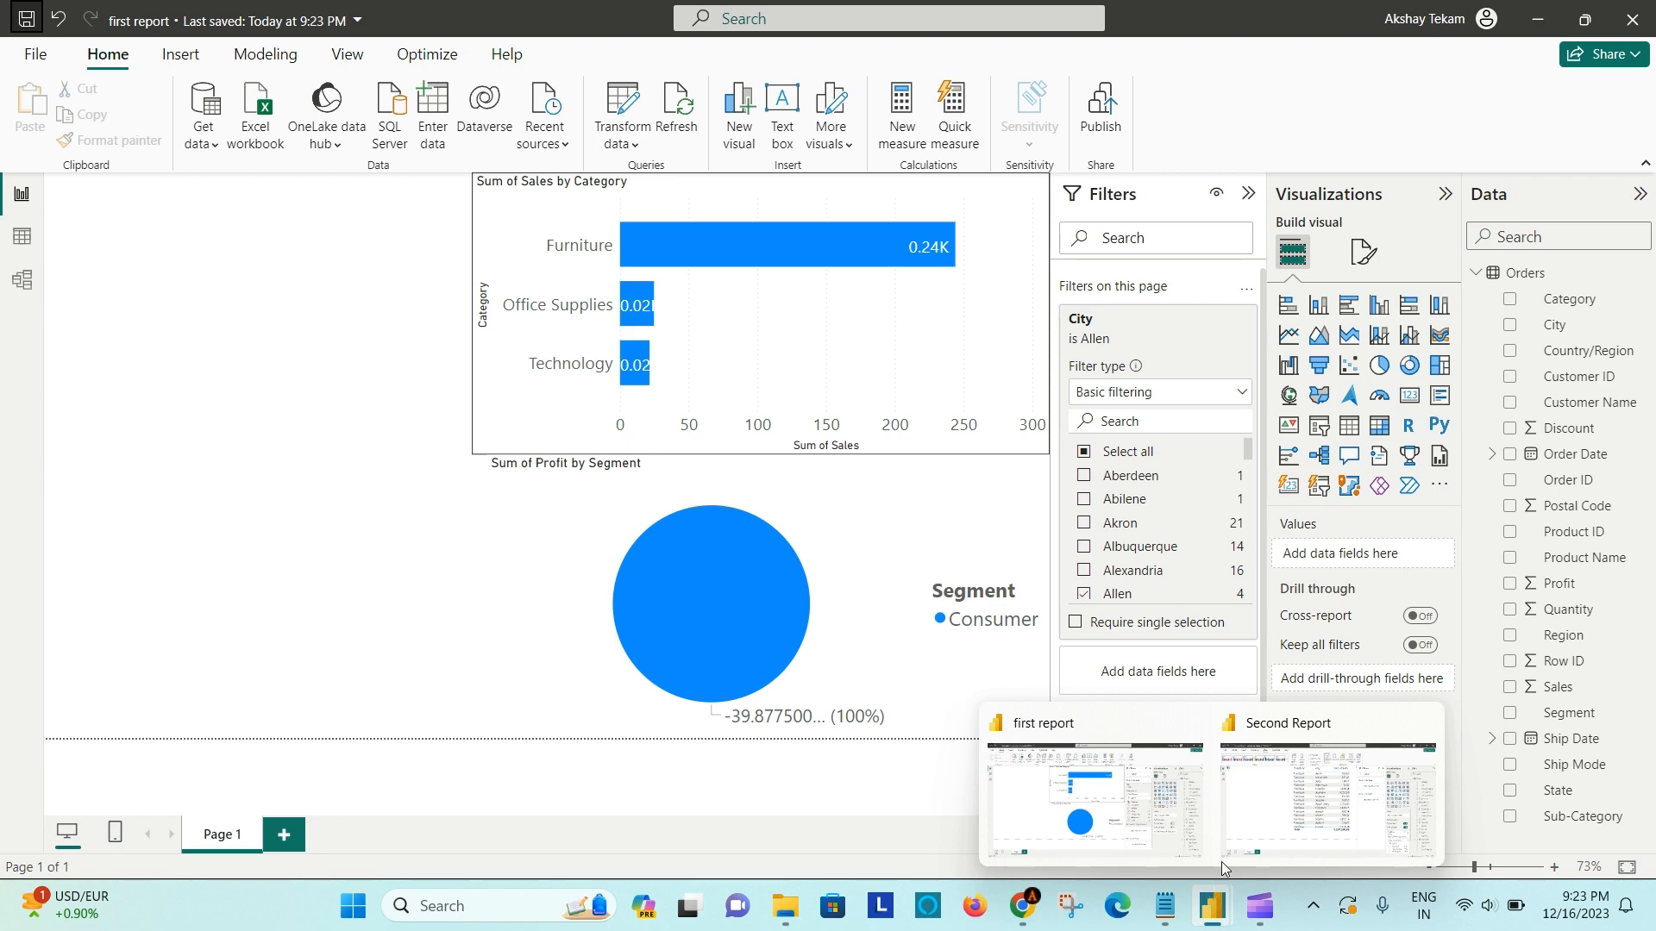
click(1289, 802)
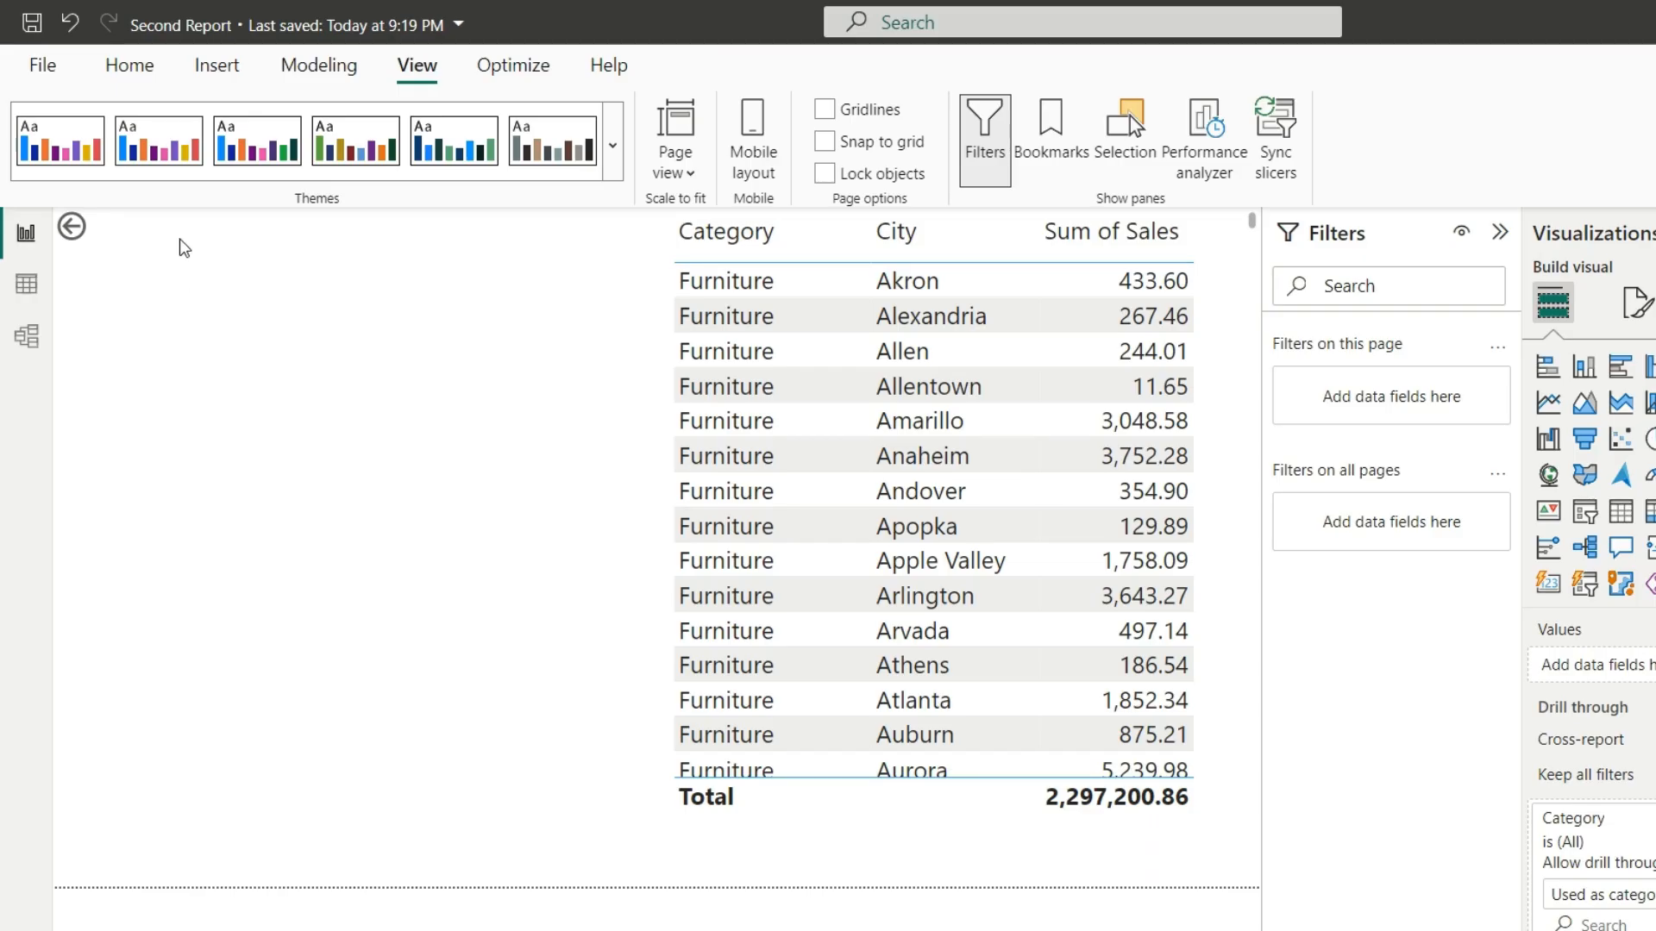
click(45, 65)
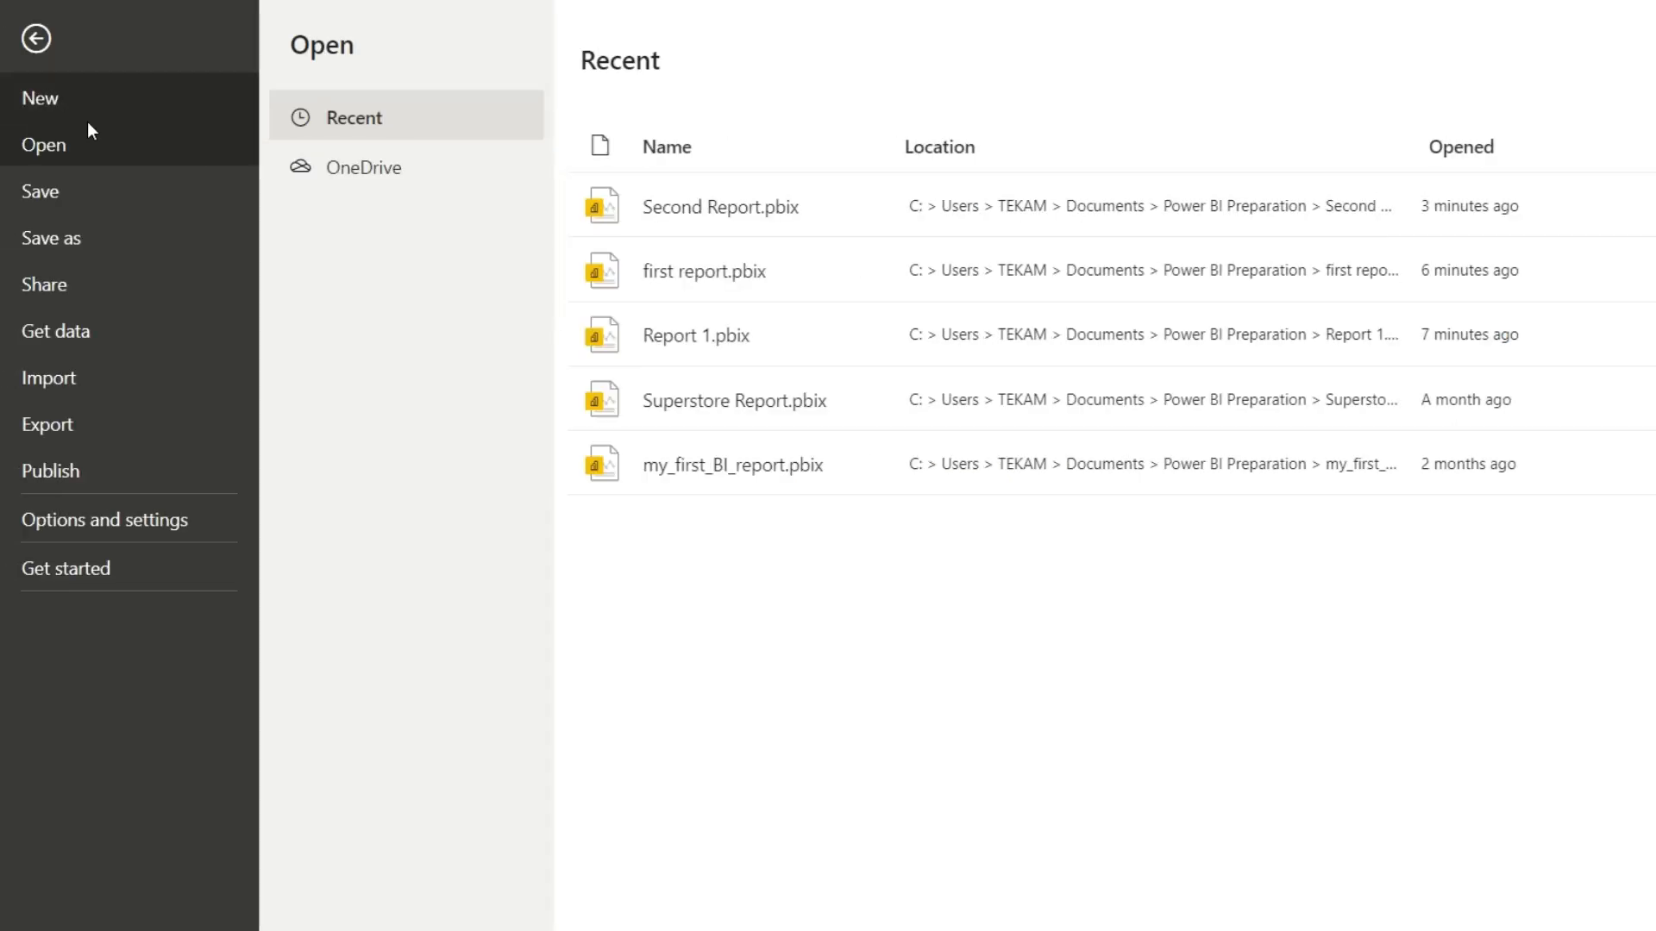
click(93, 530)
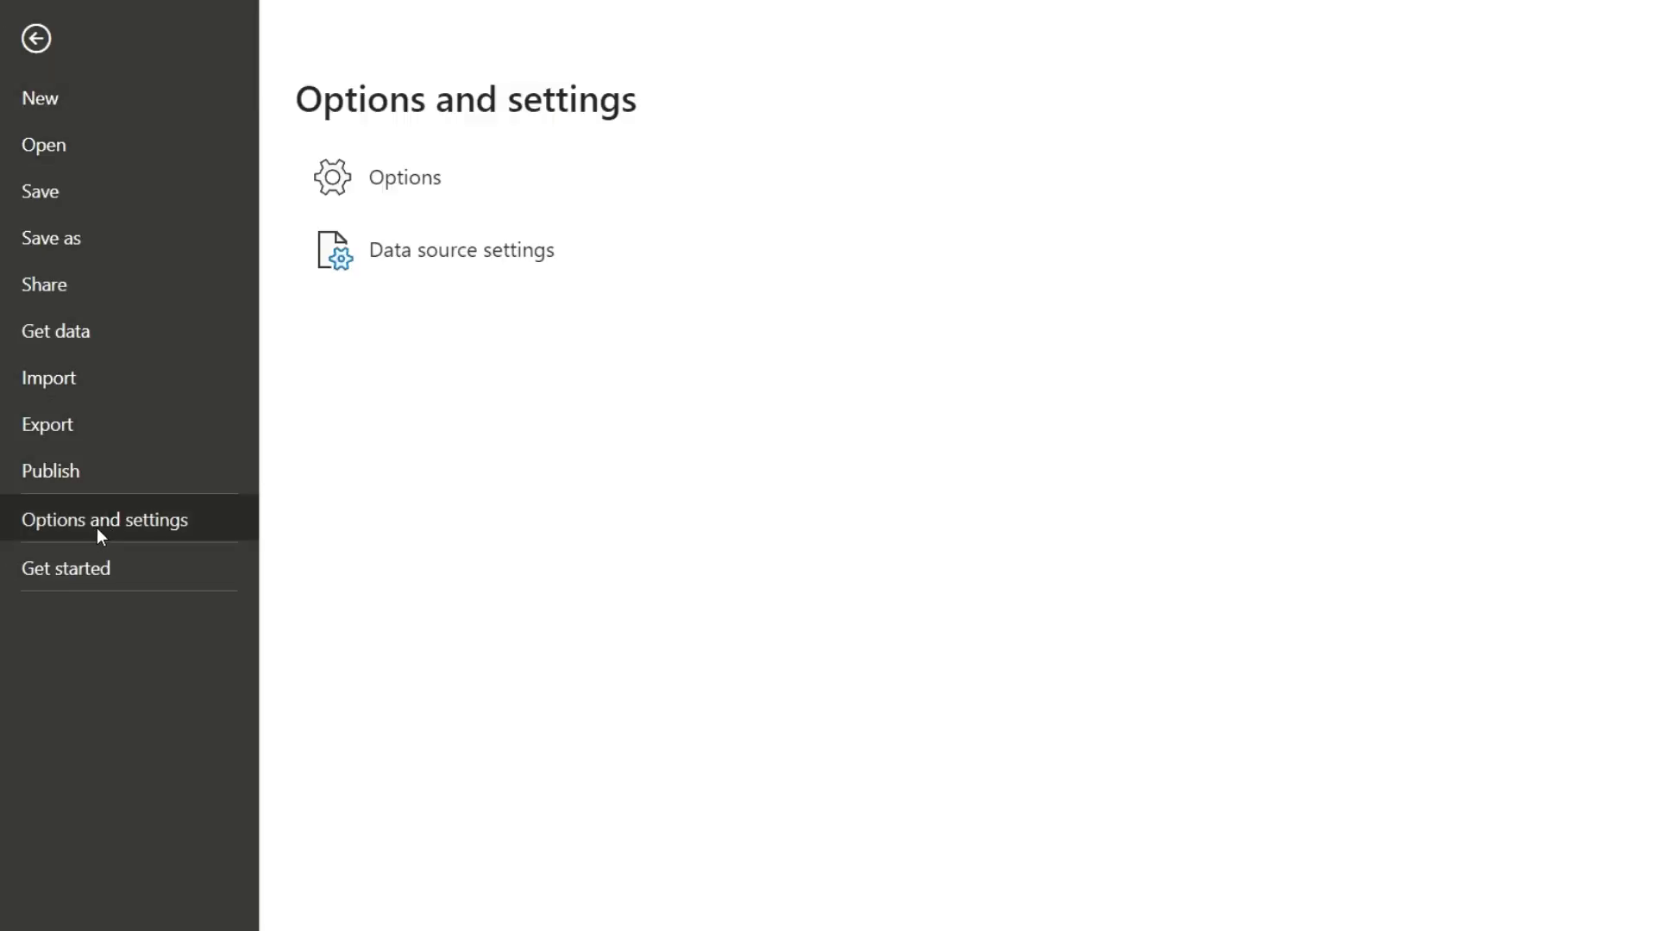
key(Escape)
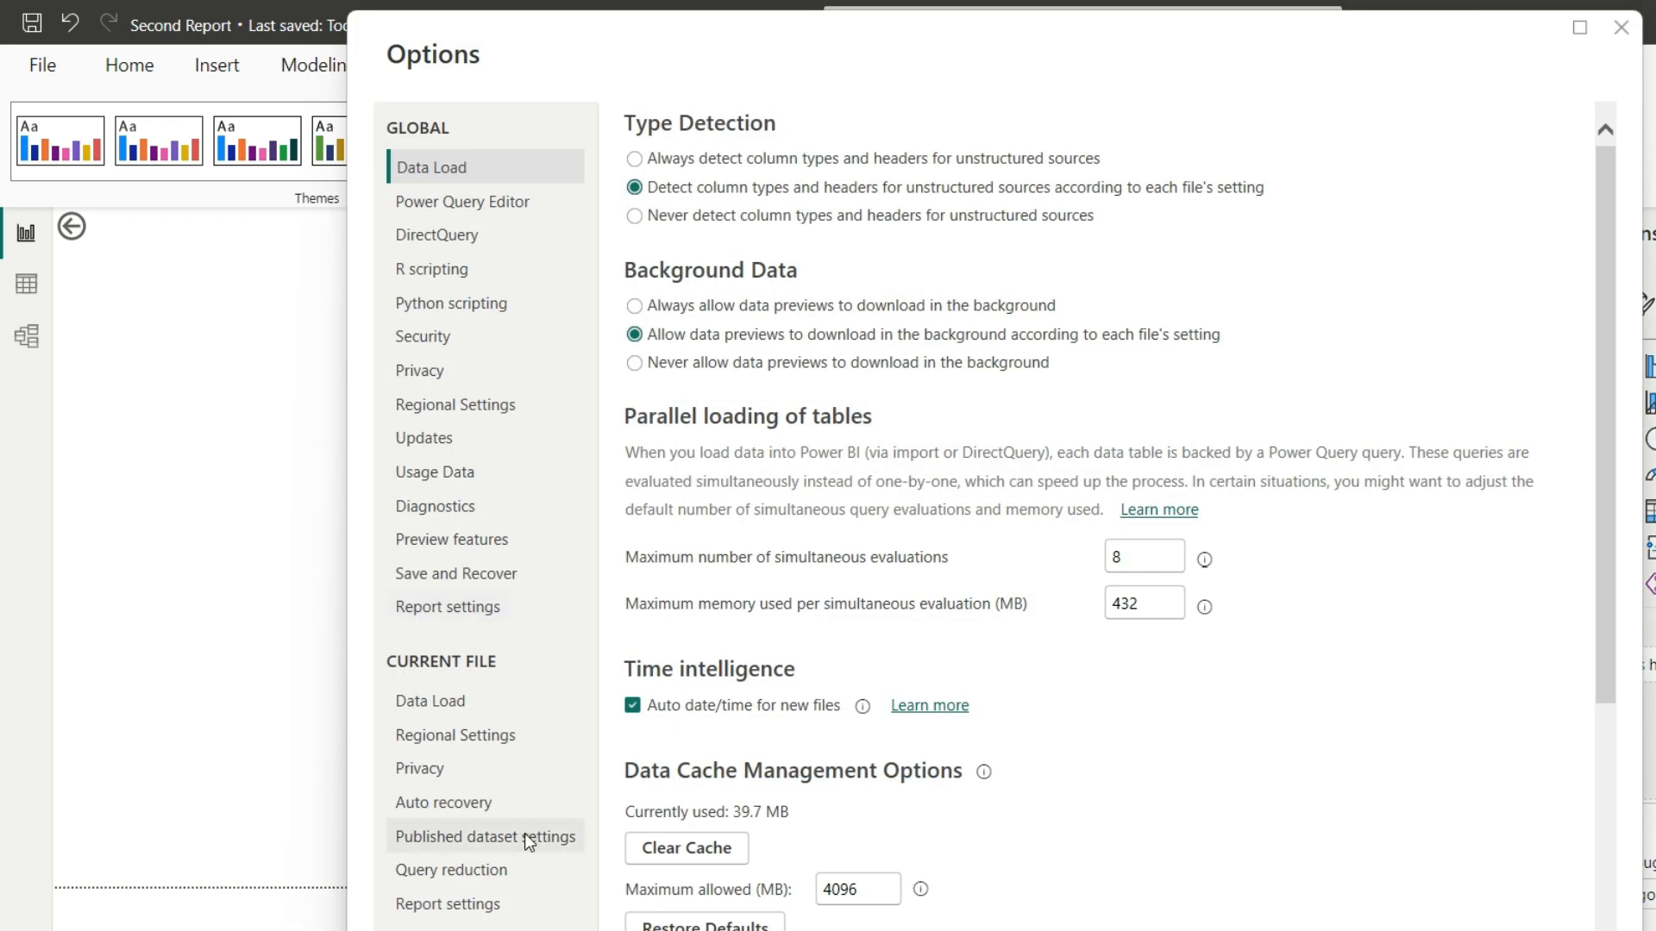
click(447, 905)
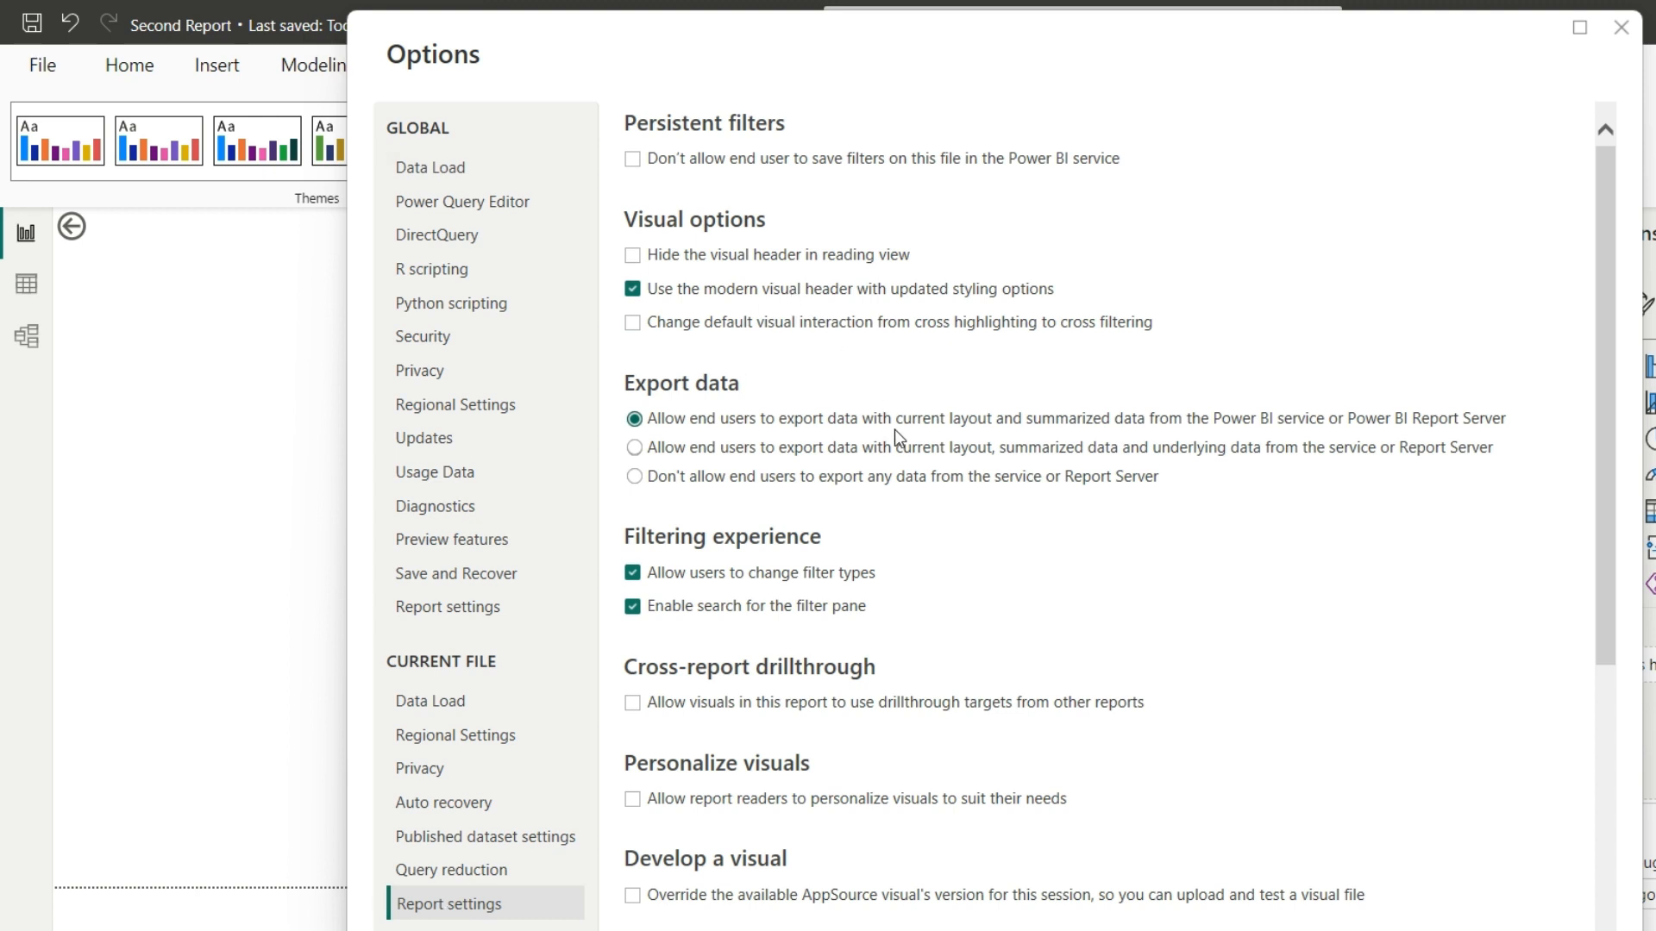
scroll(891, 430, down, 3)
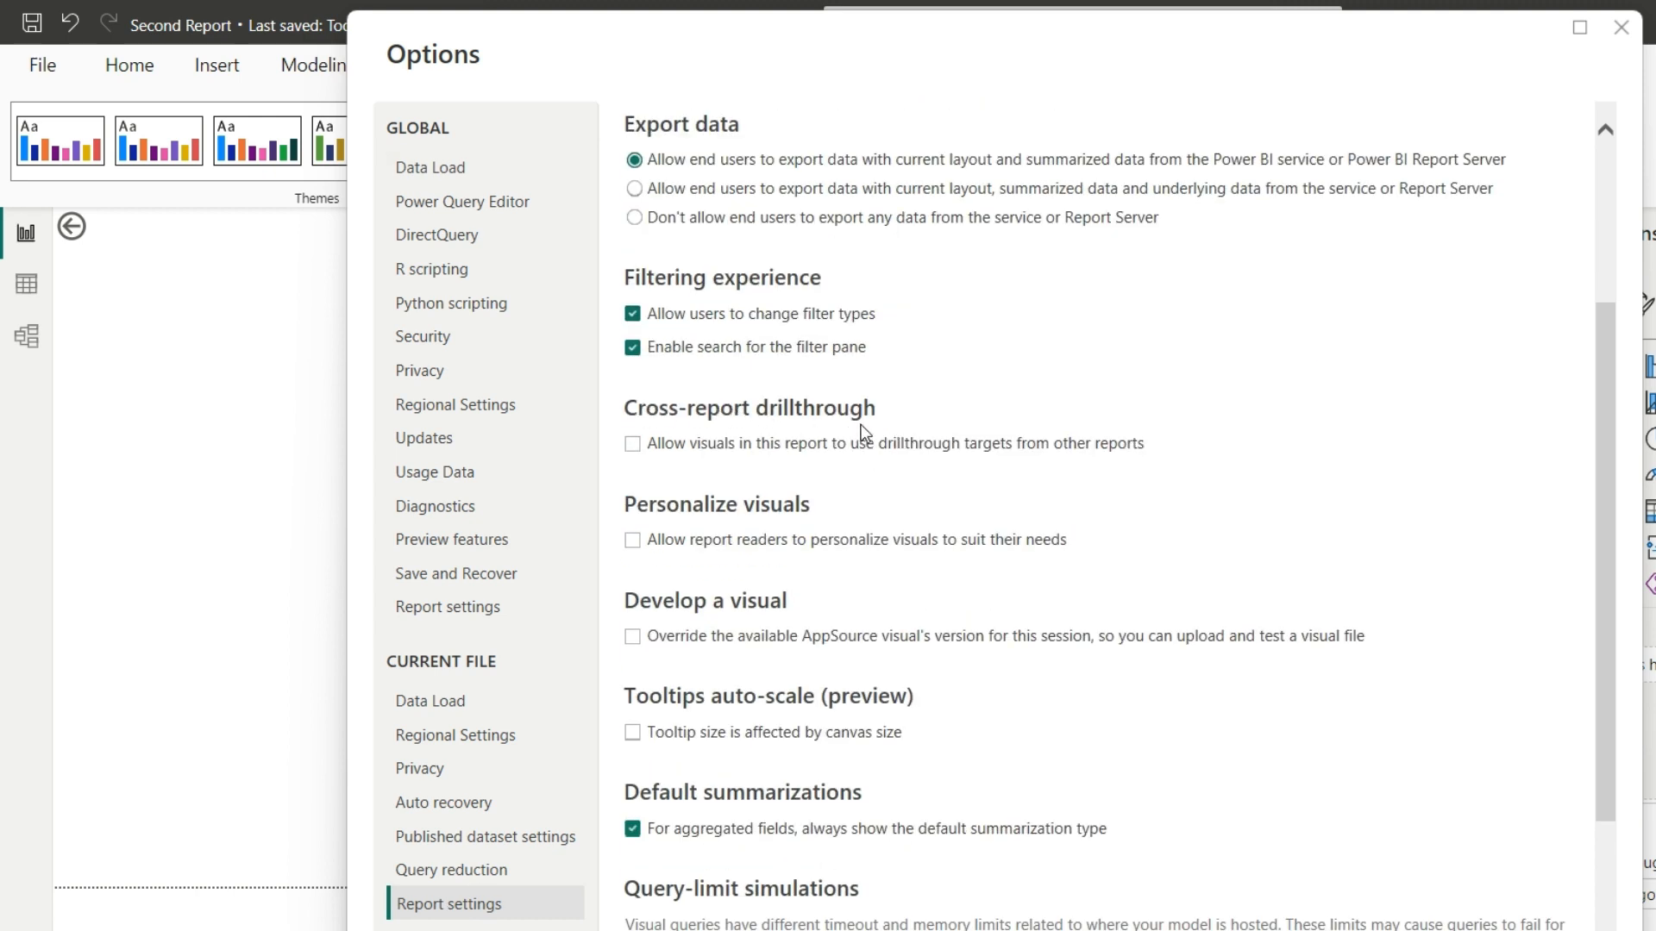
click(637, 446)
click(1207, 832)
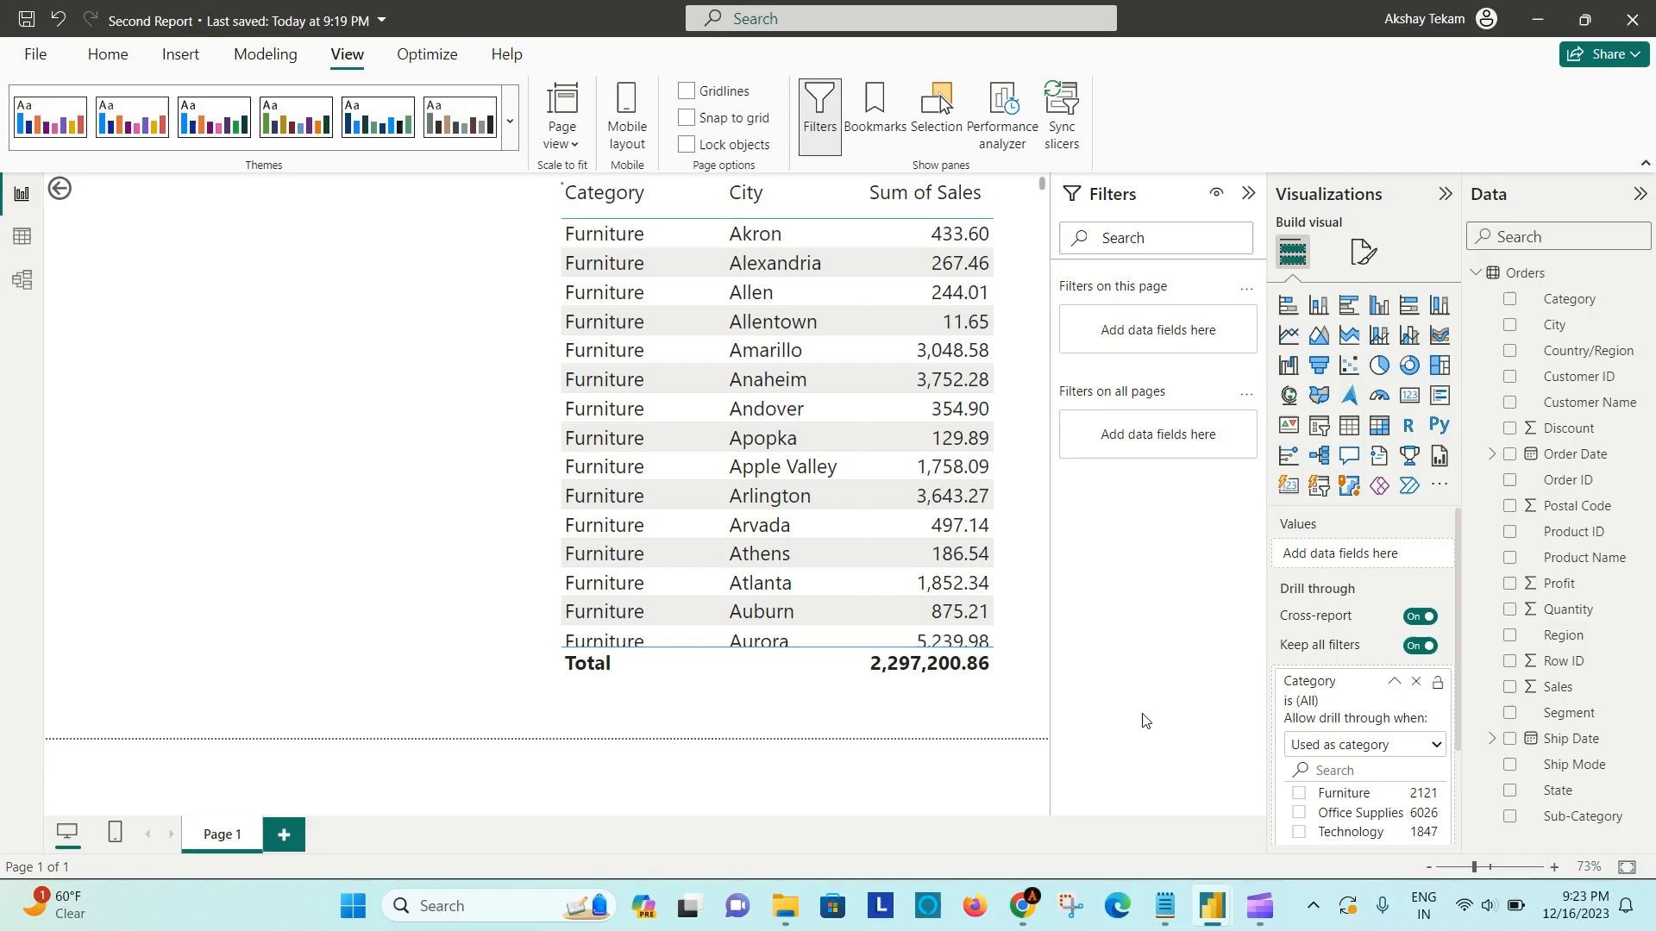
key(ctrl+s)
Switch to first report and publish it to My workspace in the Power BI service
mouse_move(1213, 901)
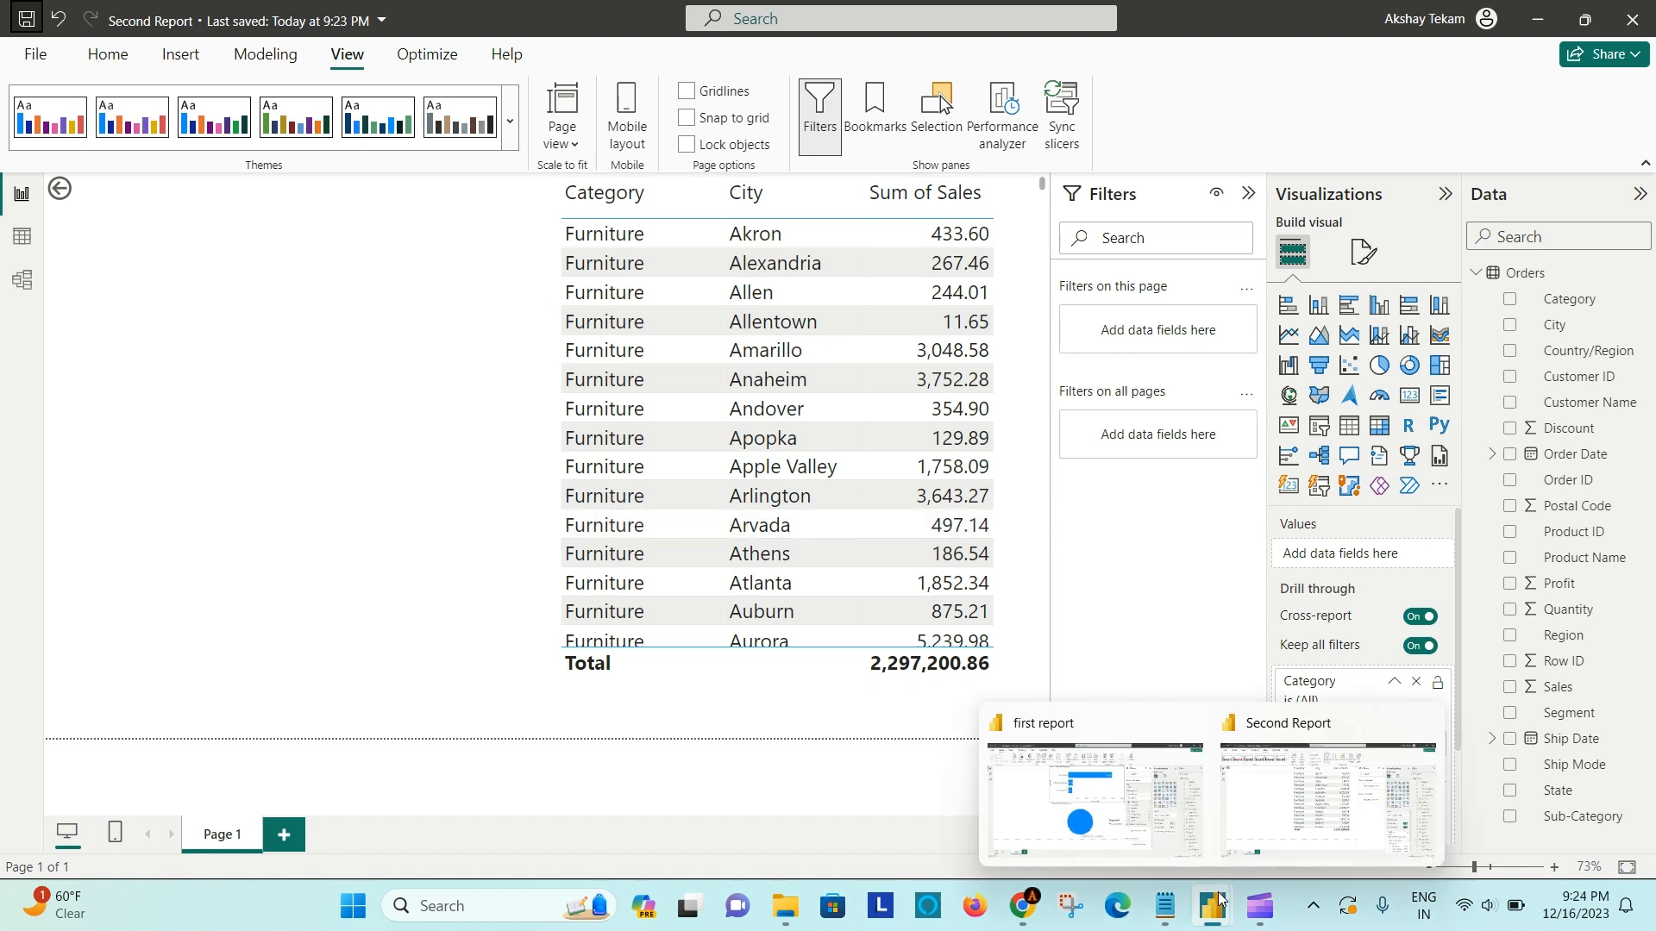
click(1109, 786)
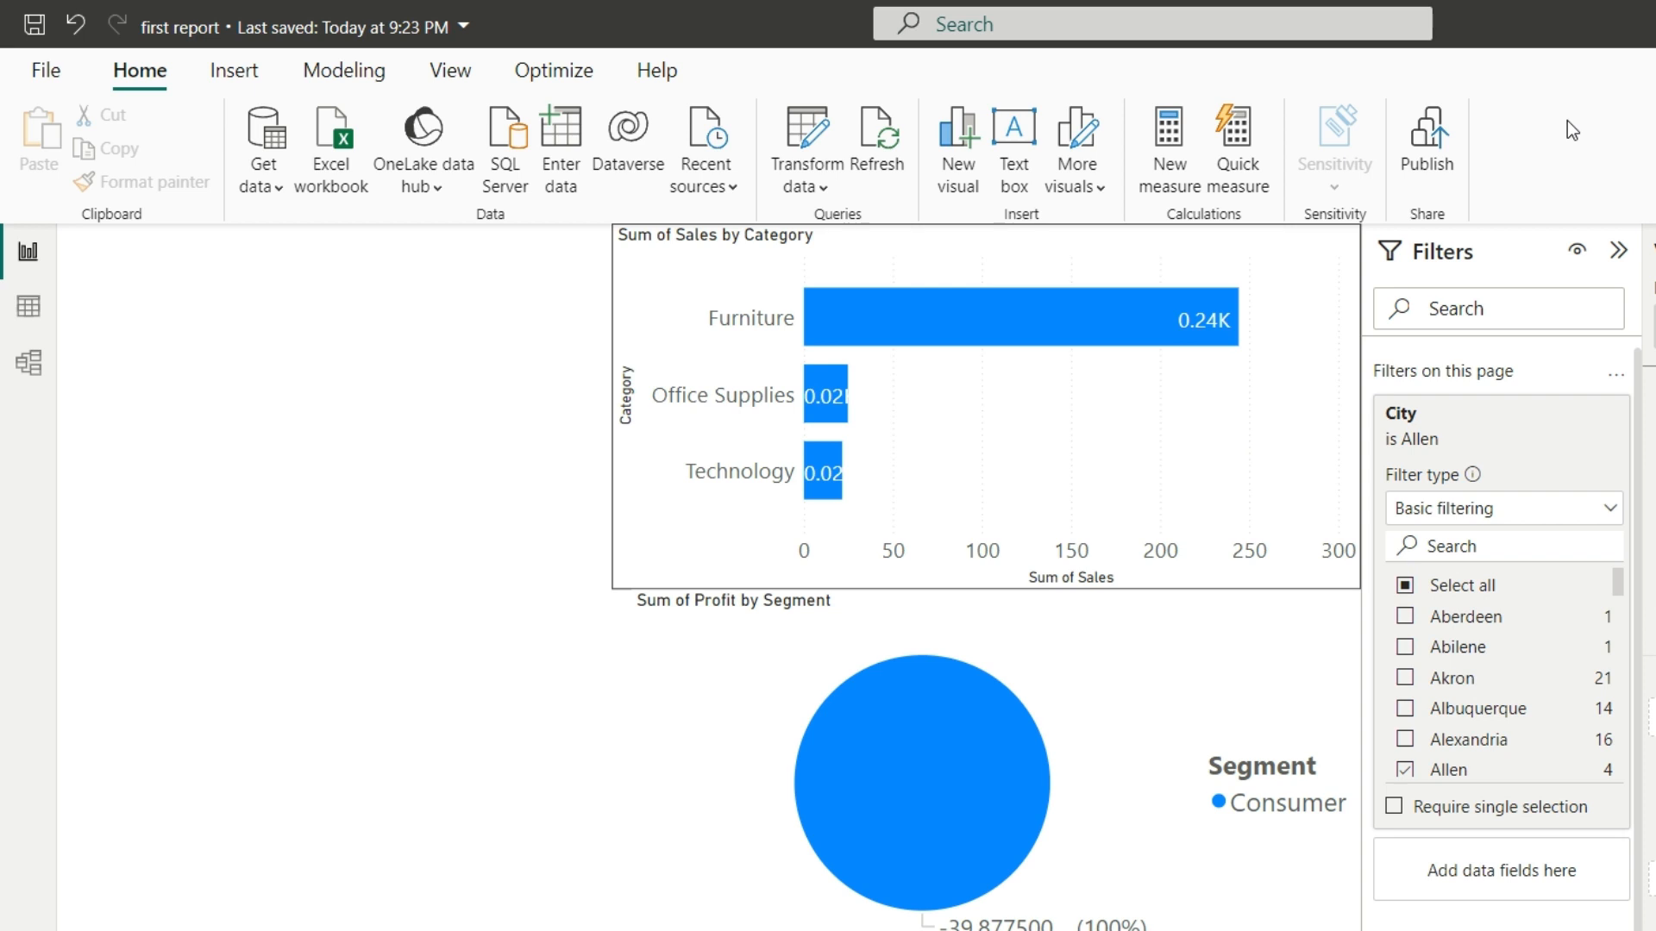
click(1435, 138)
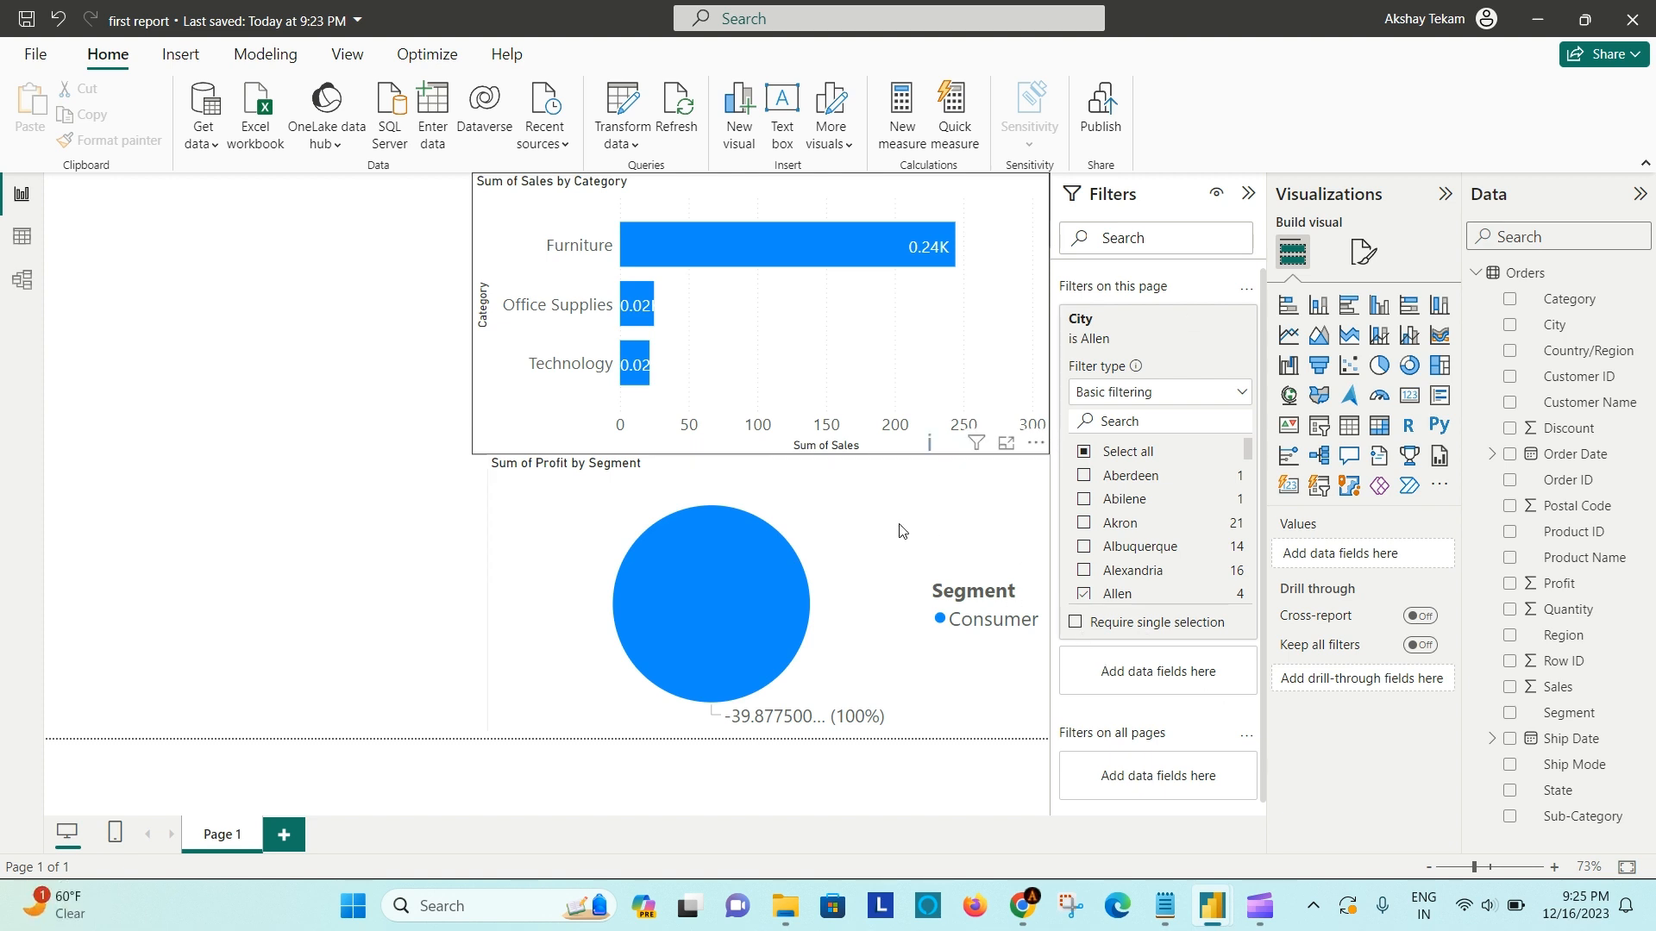
Switch to Second Report and publish it to My workspace in the Power BI service
mouse_move(1213, 905)
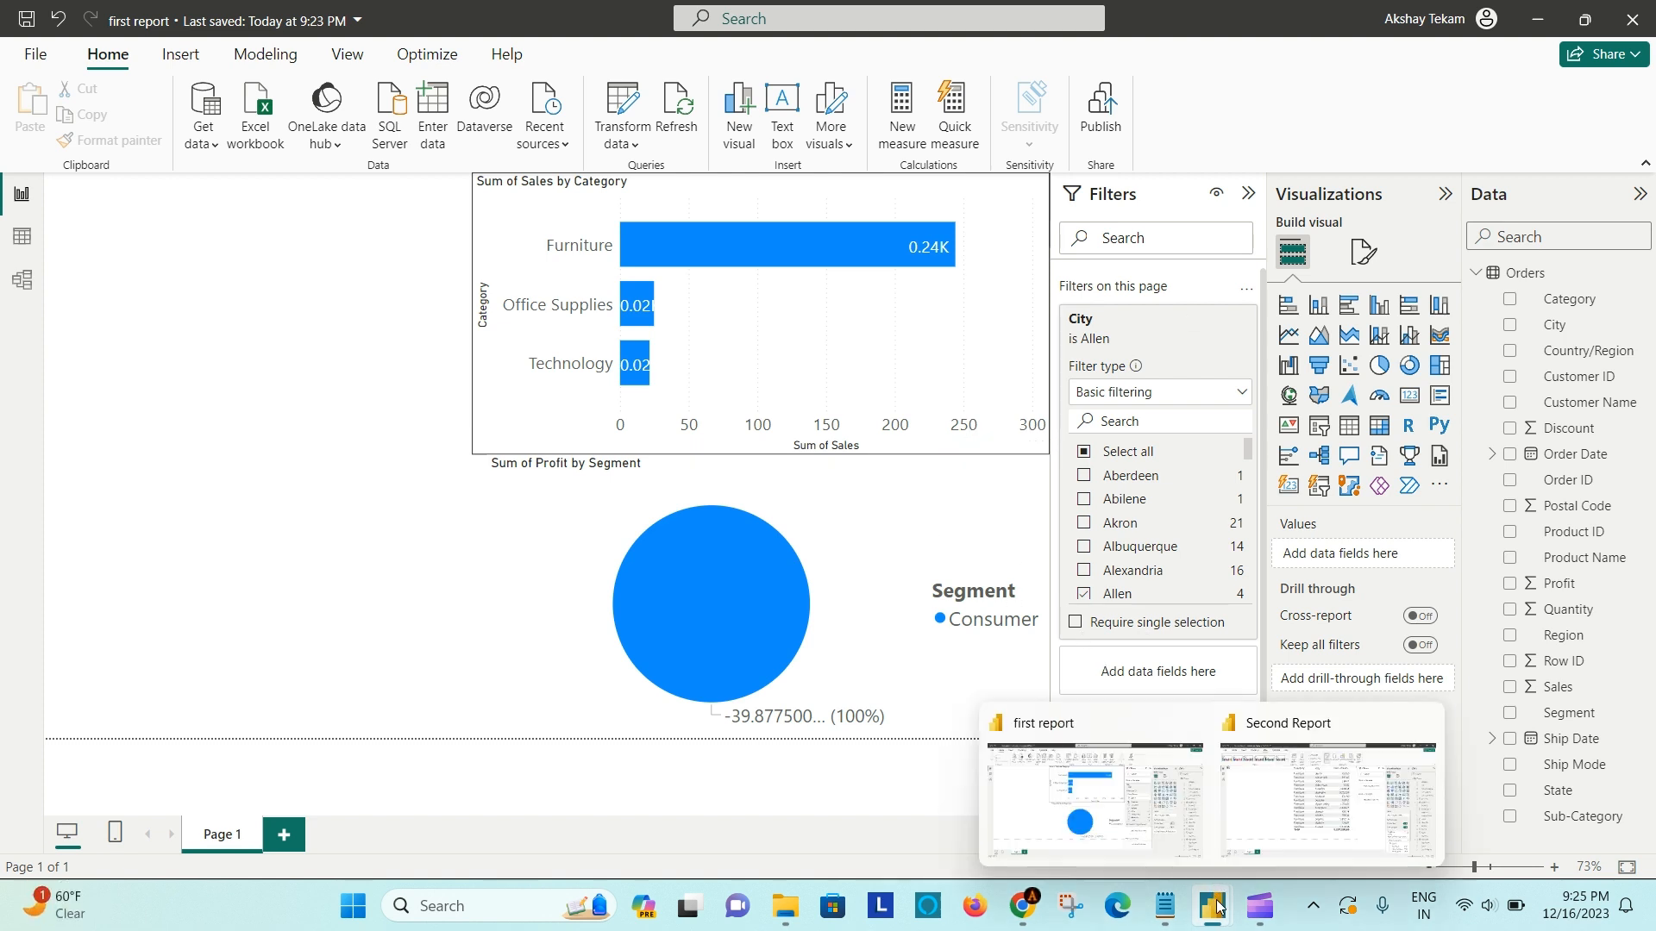
click(1275, 791)
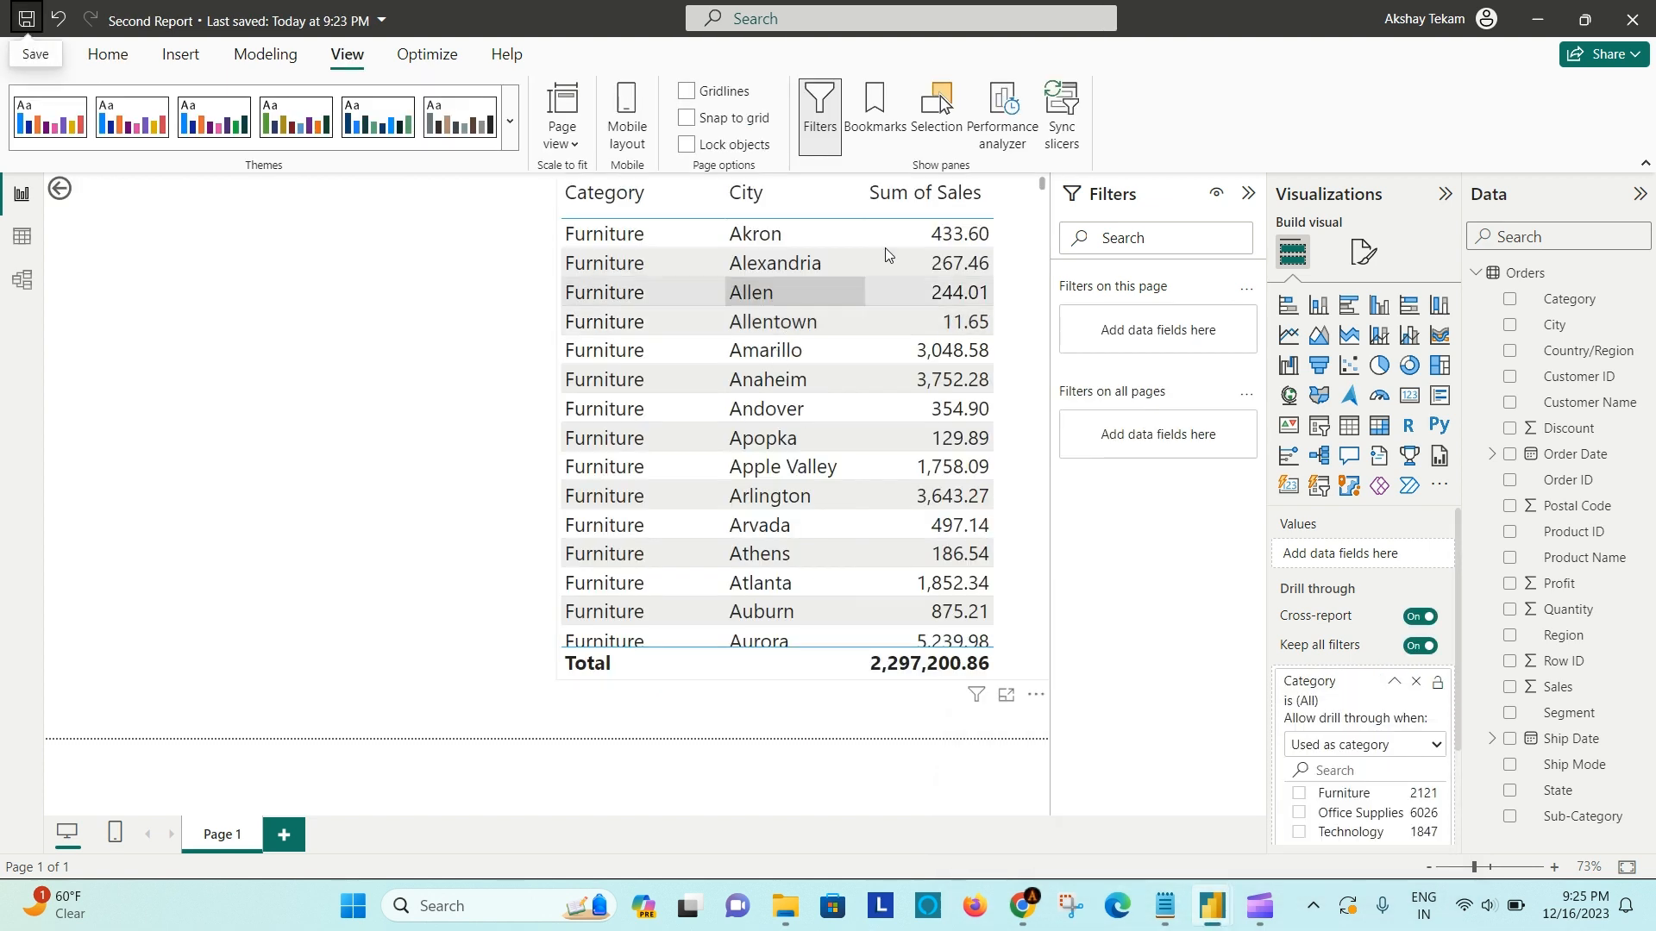
click(107, 55)
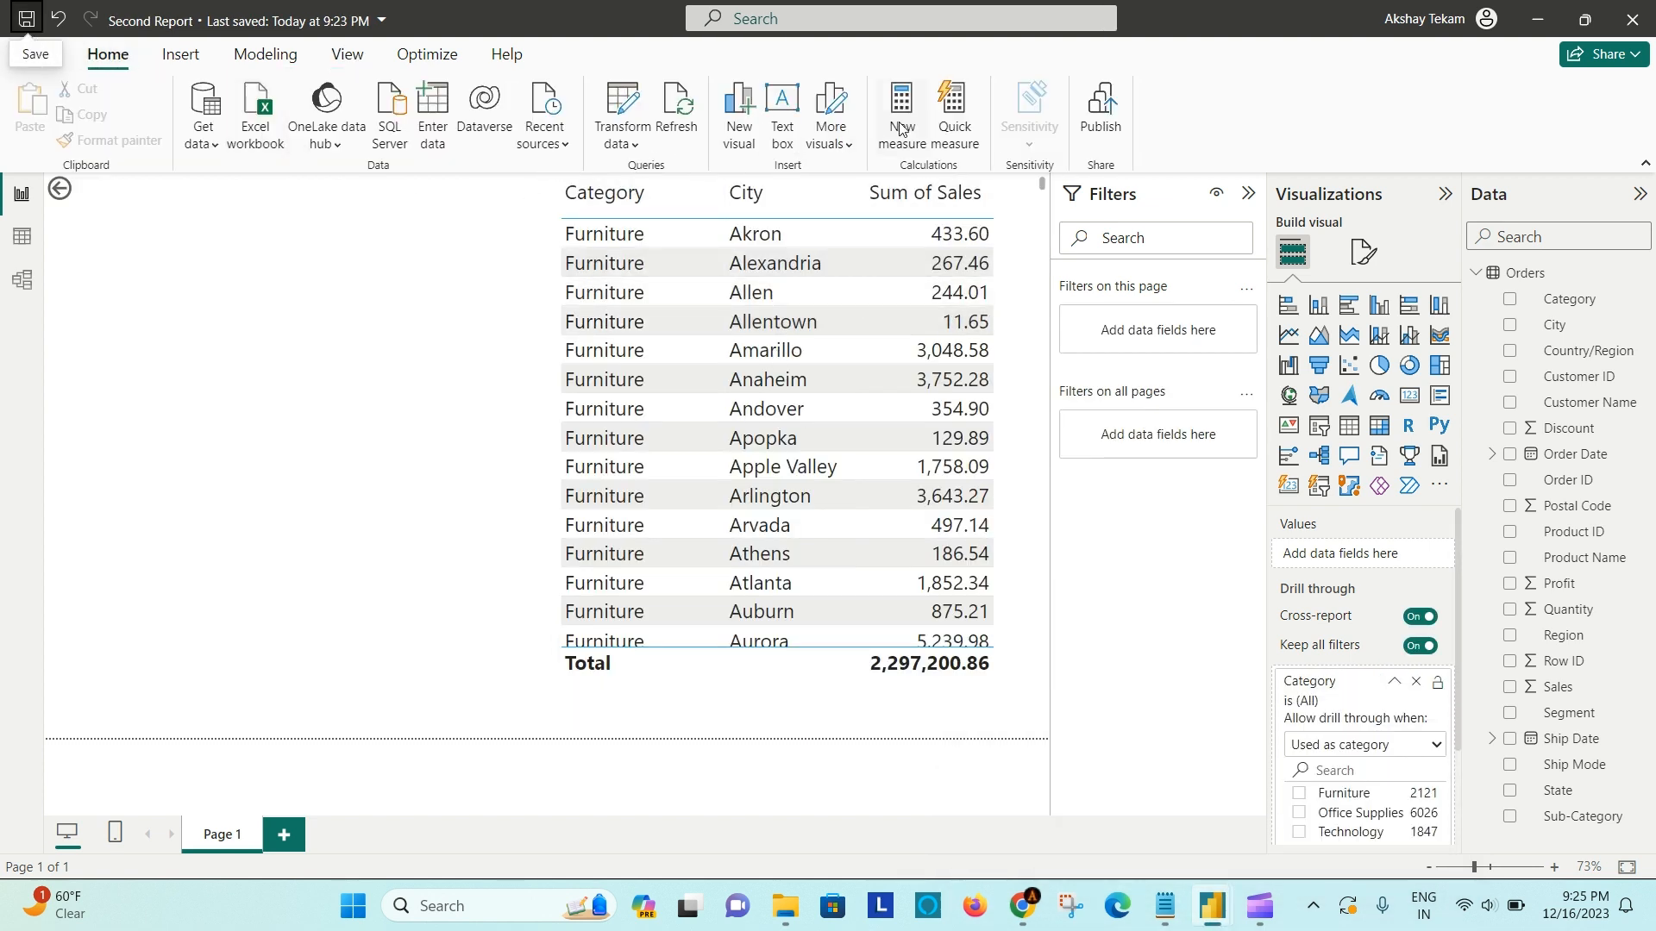
click(1101, 121)
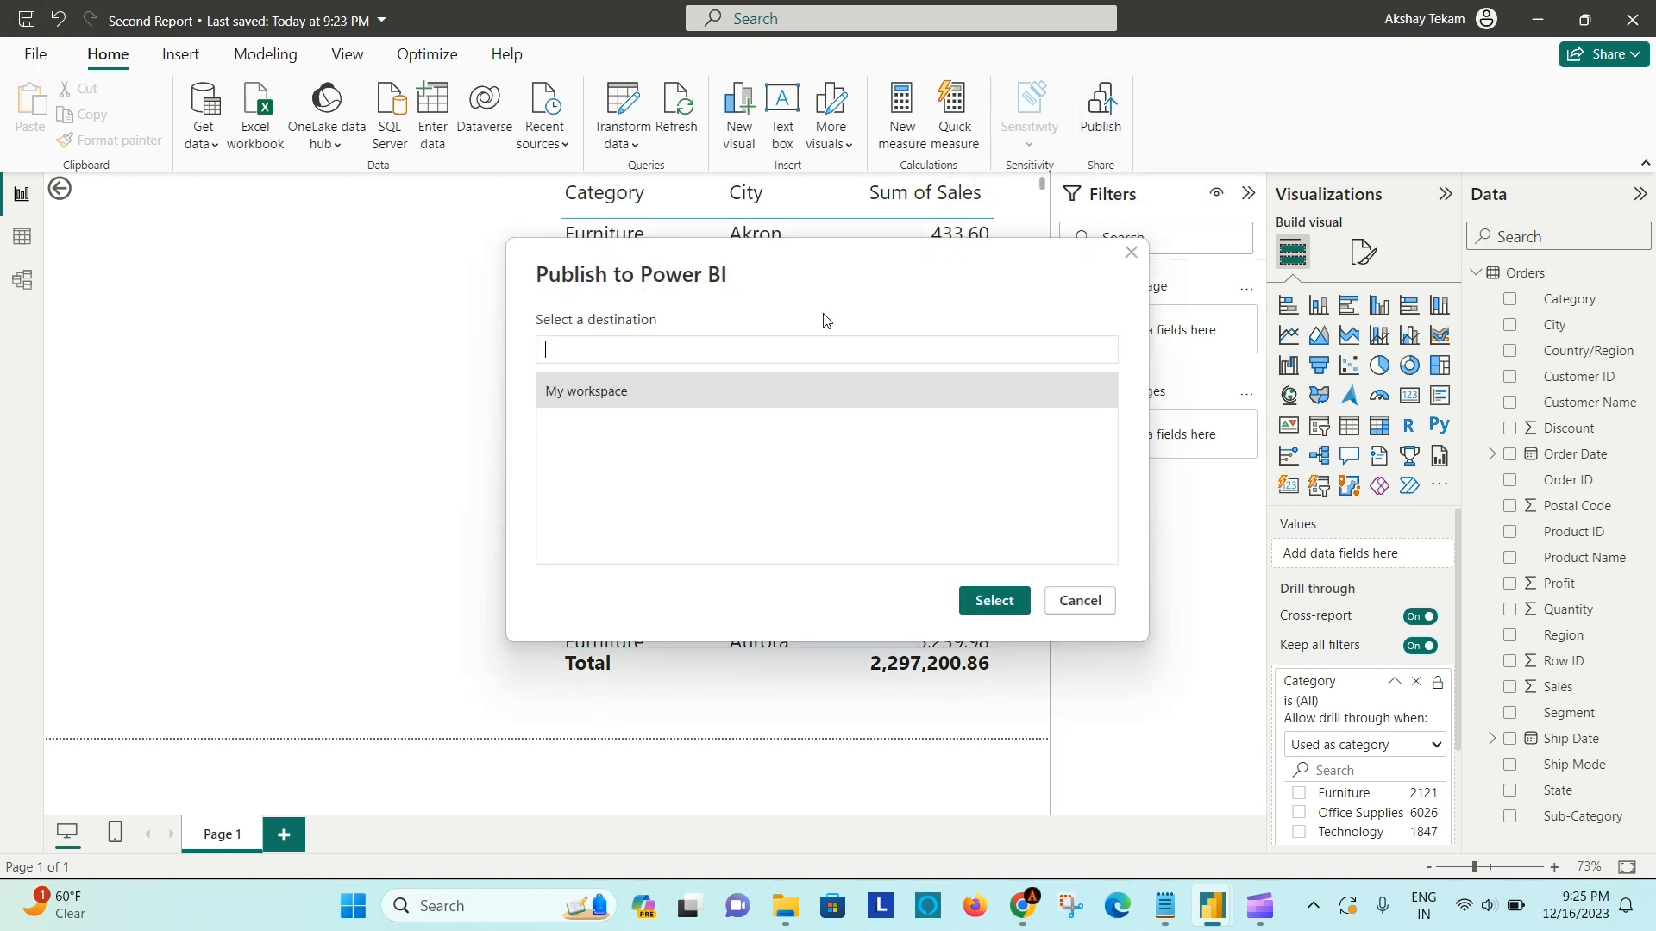
click(994, 601)
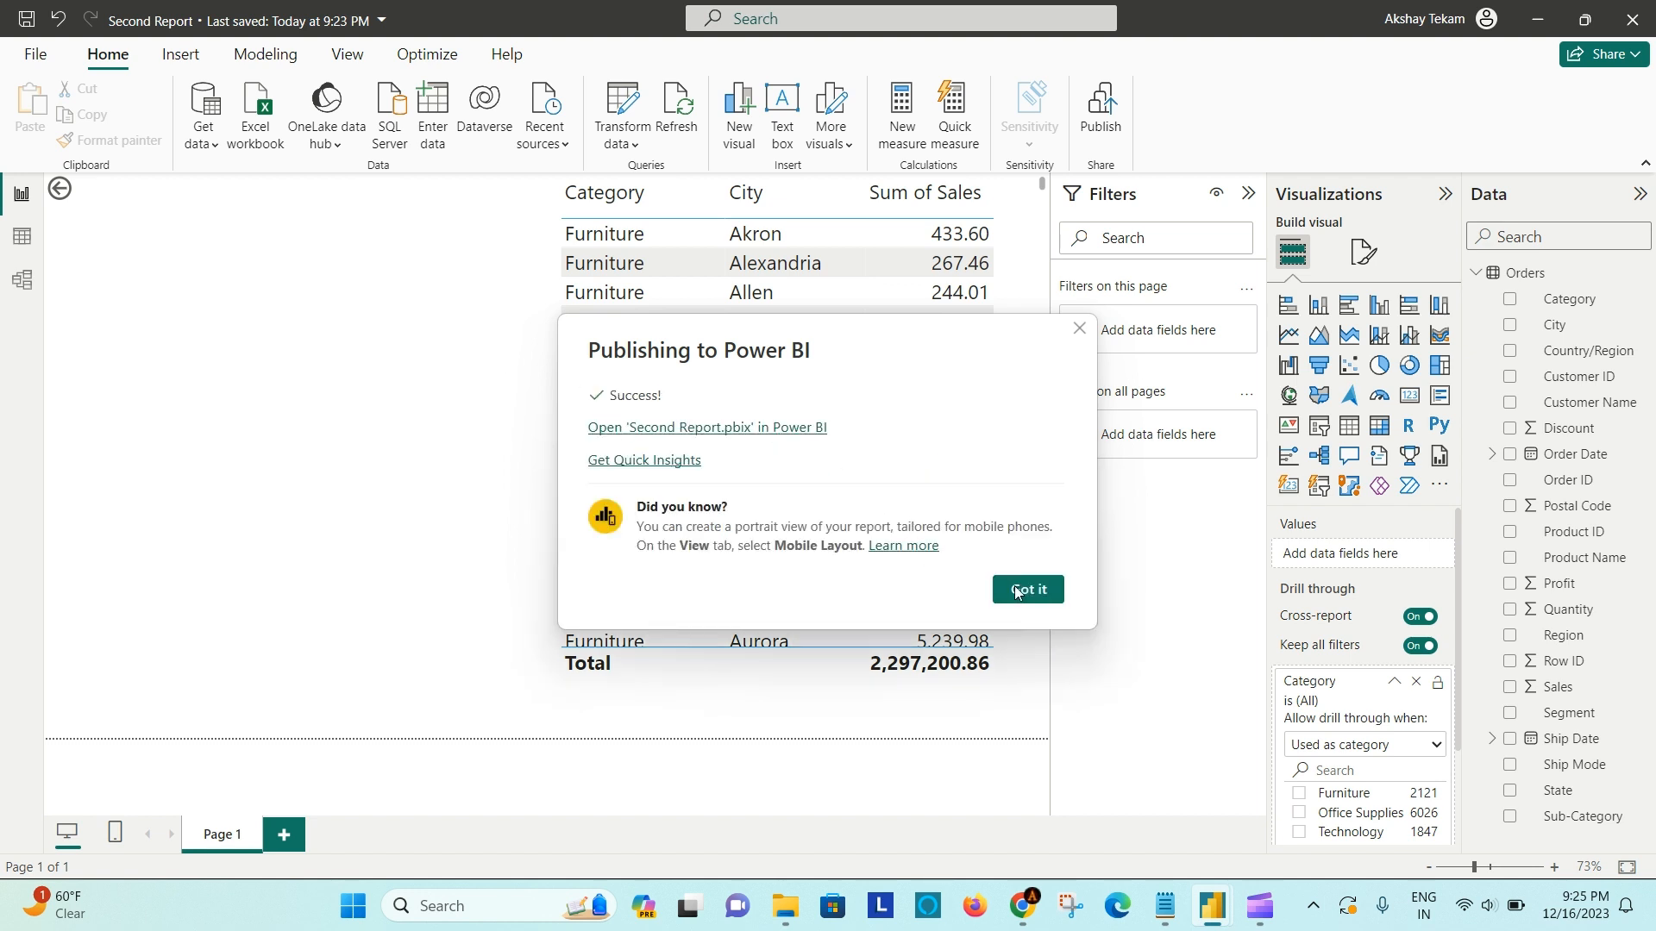
click(1036, 589)
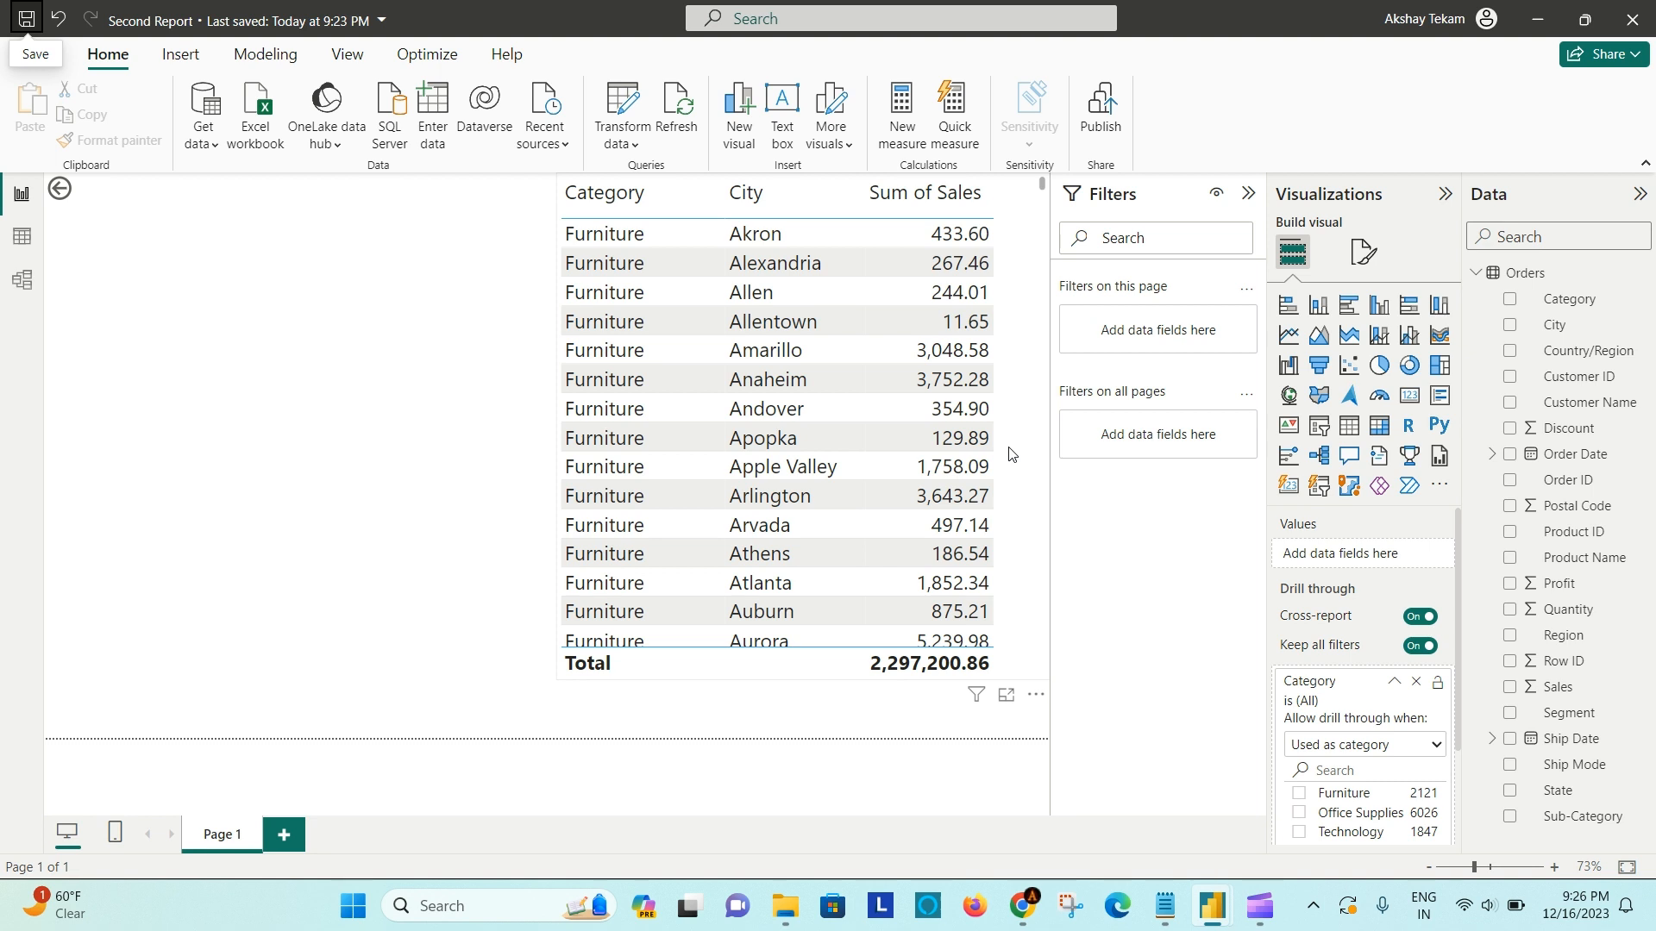
Switch to the Power BI service in Chrome and filter the My workspace list to items of type Report
click(1023, 906)
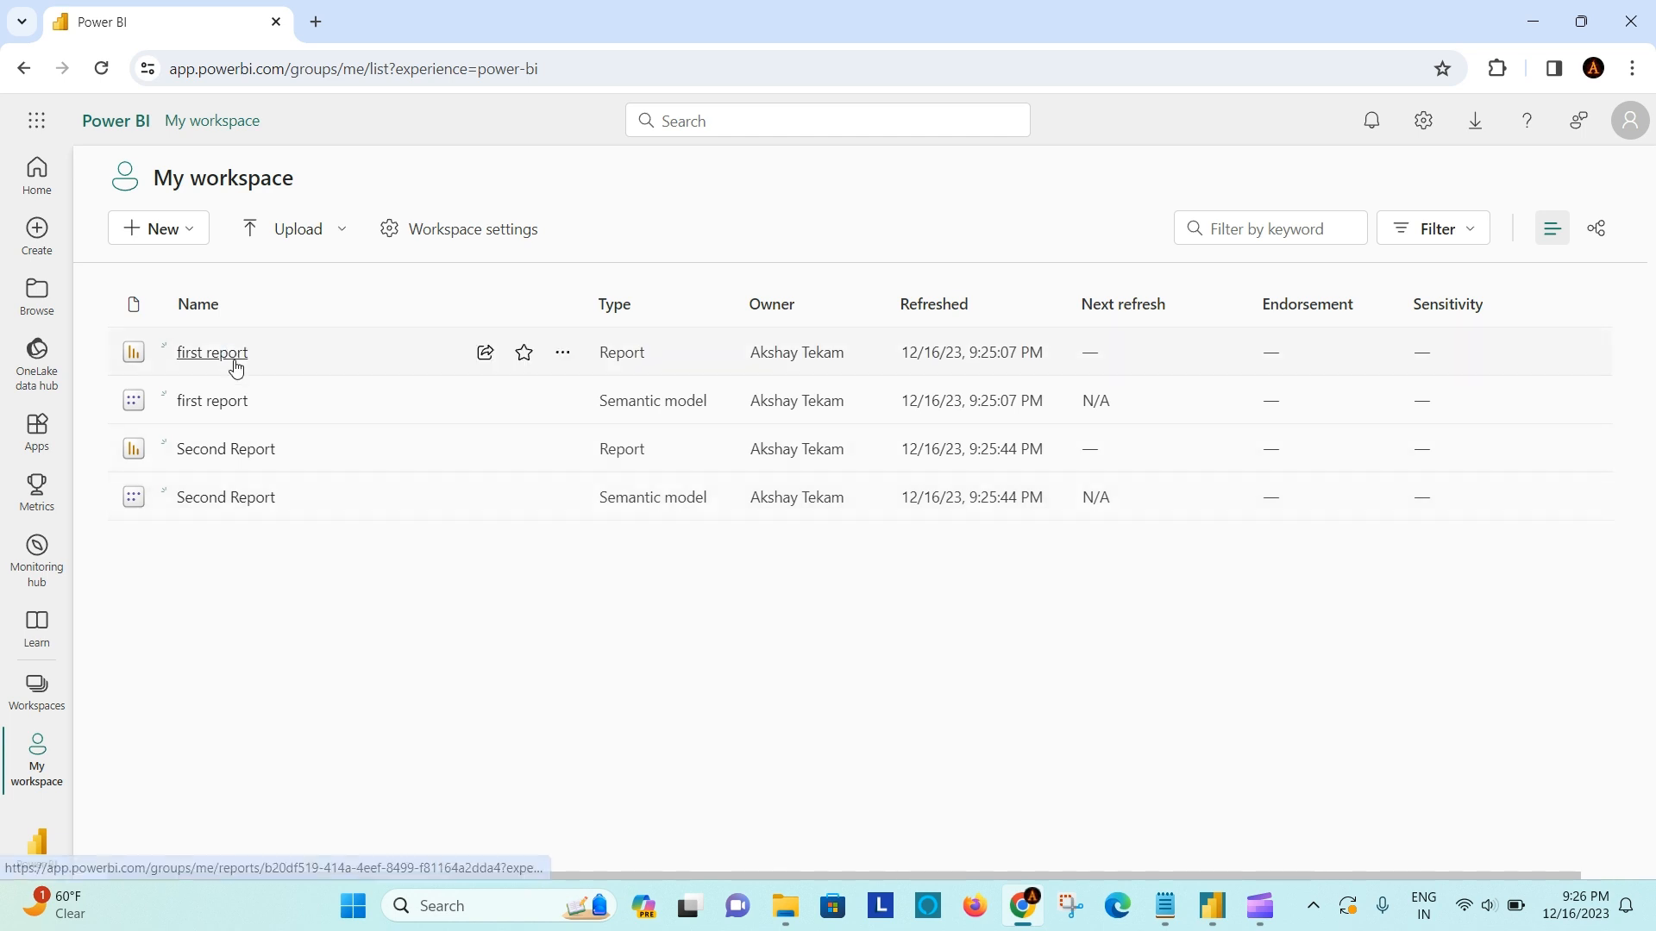
click(1480, 232)
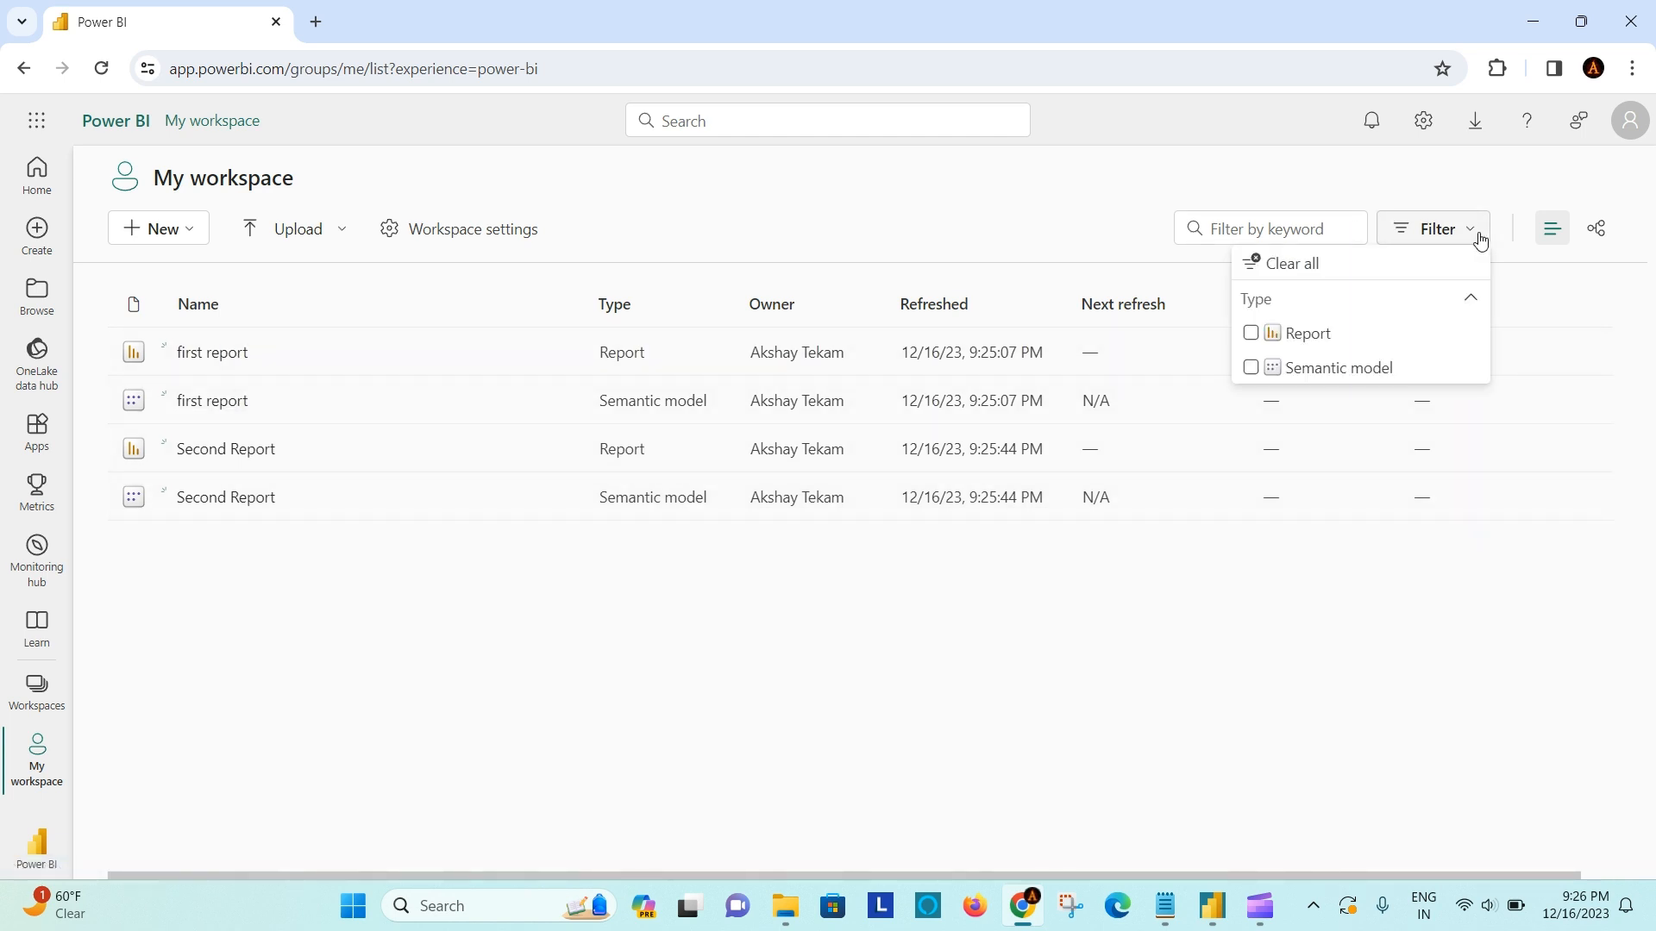
click(1252, 338)
click(765, 583)
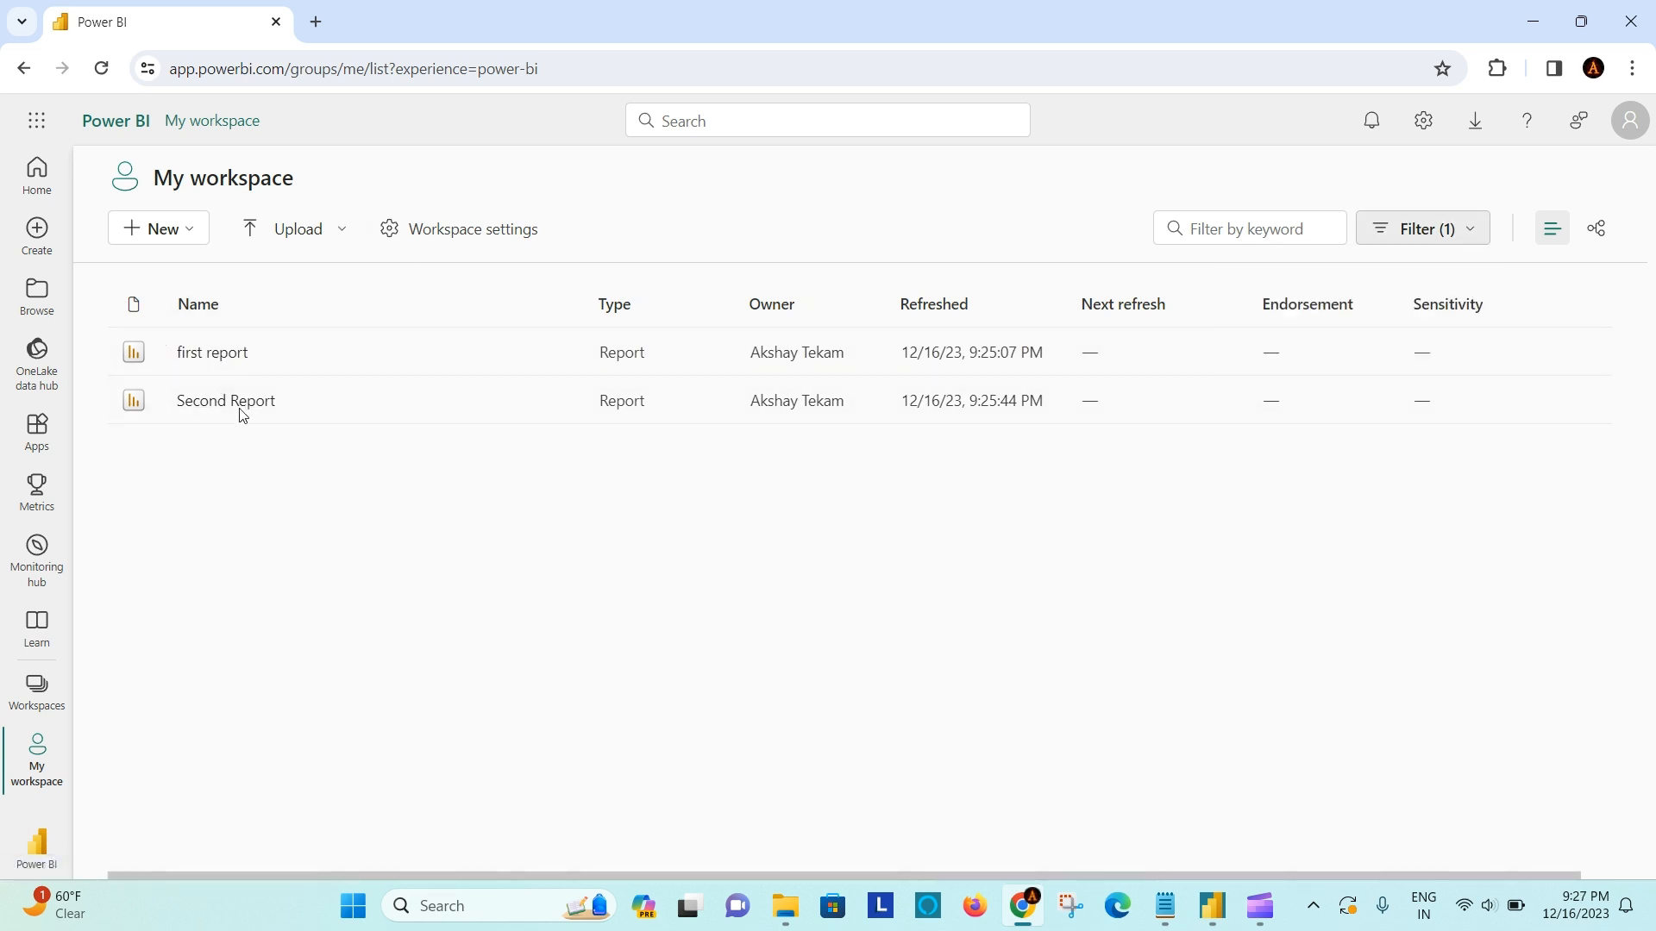
In the published first report, drill through from the Furniture bar to Page 1 [Second Report], and return to first report
click(220, 353)
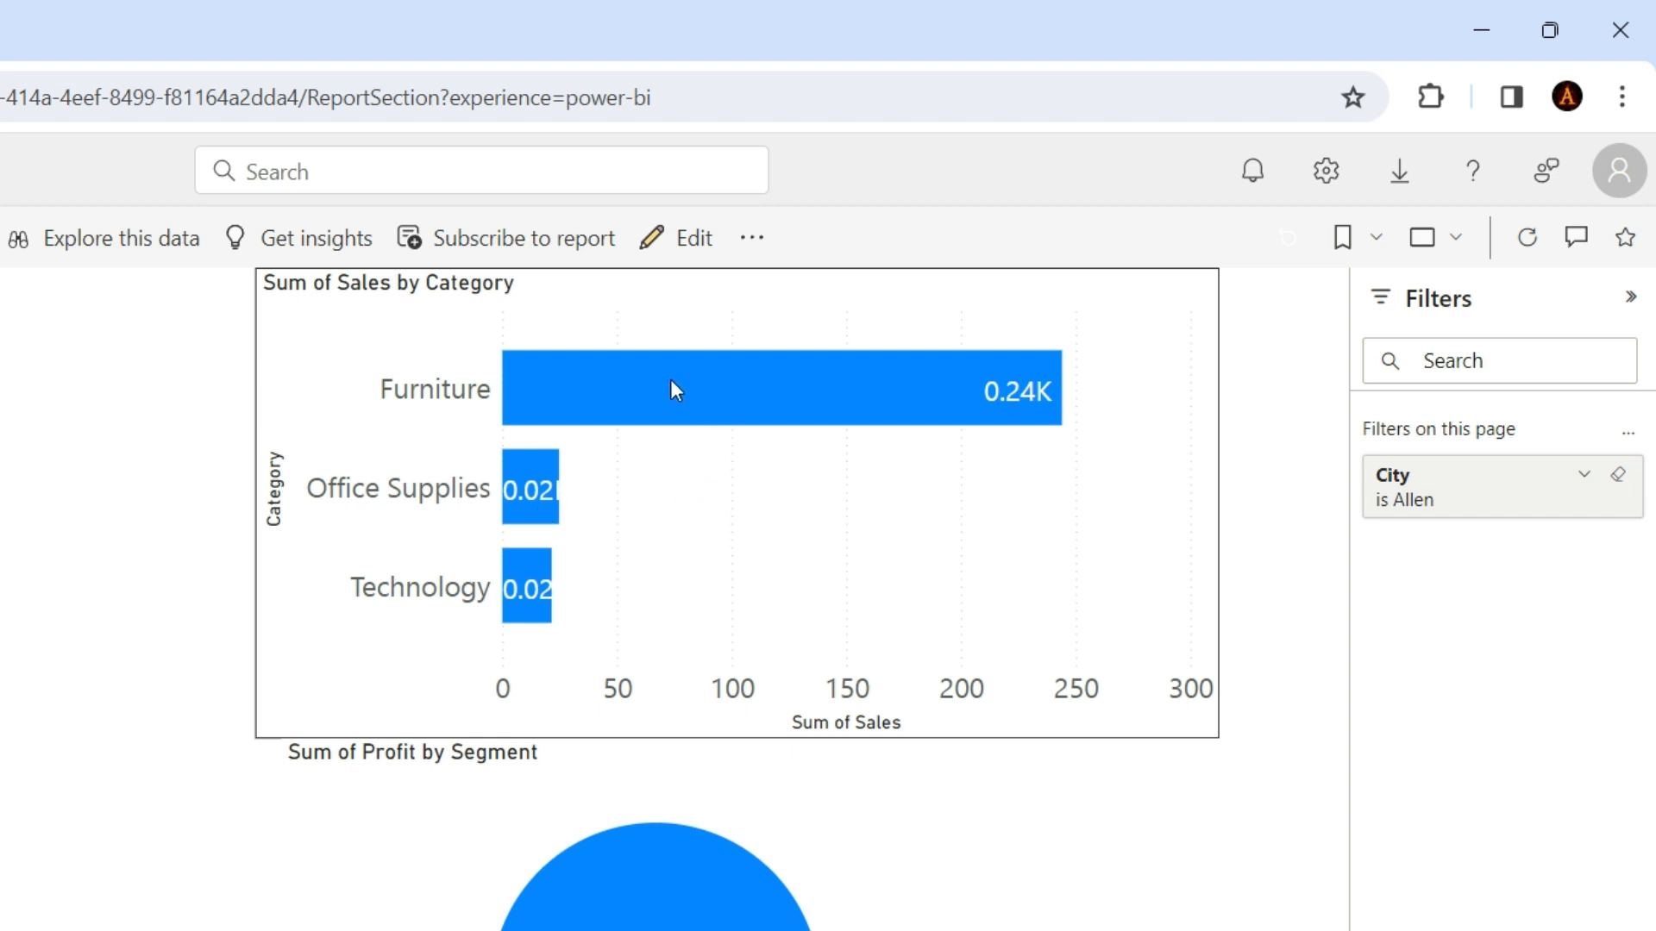
right_click(673, 388)
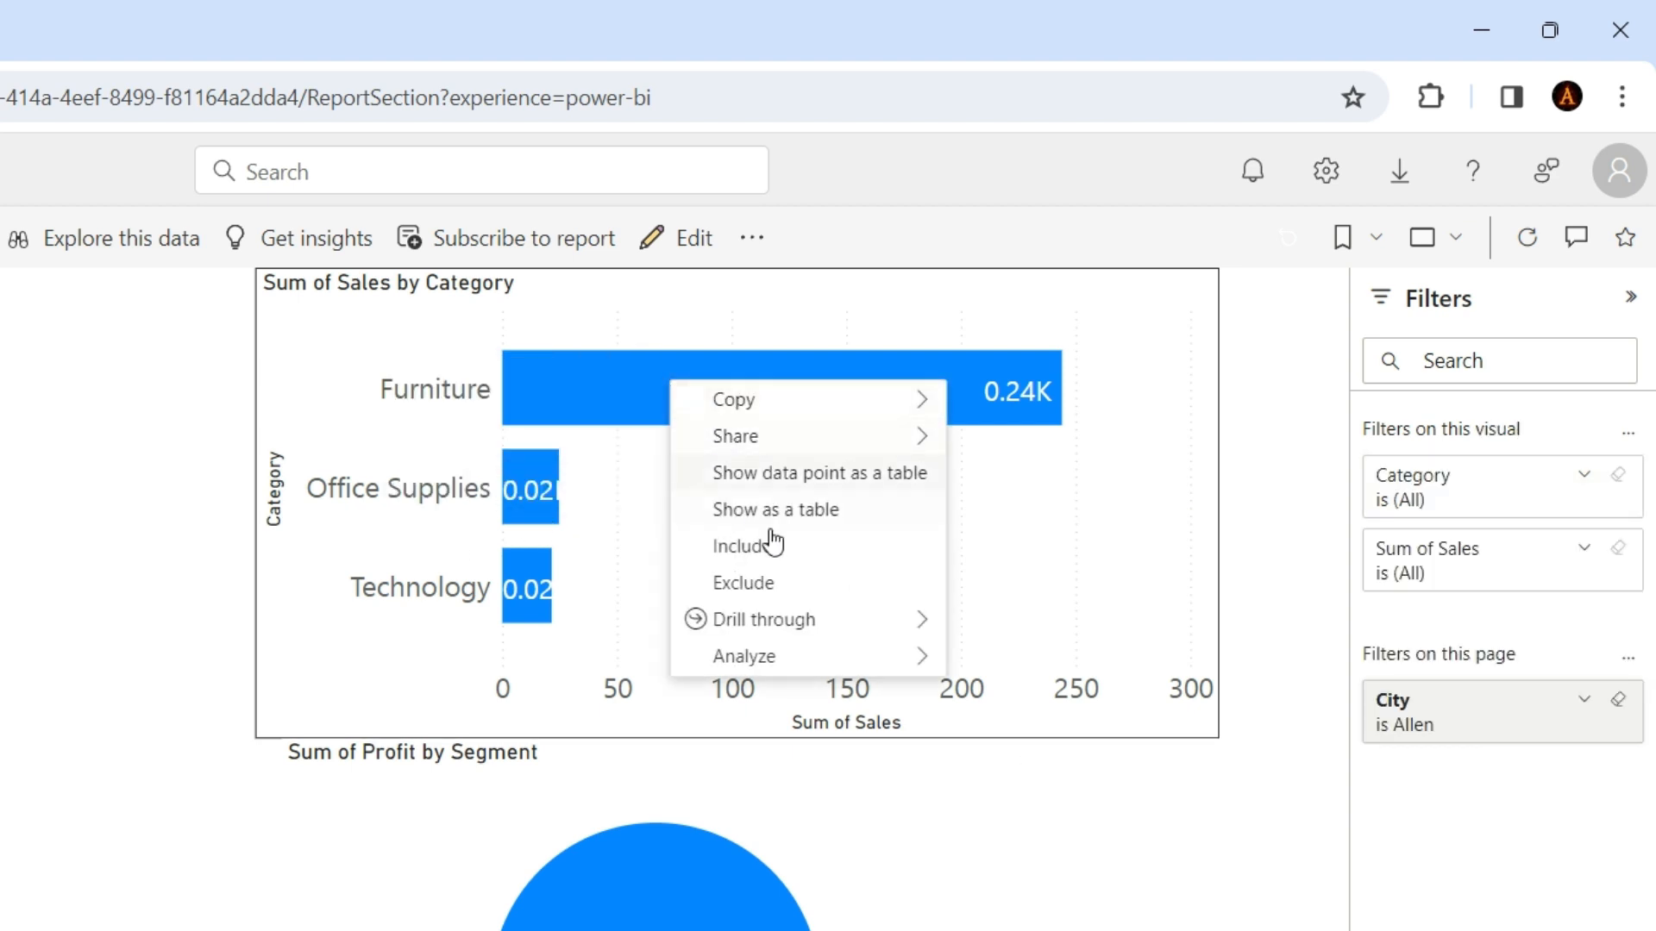
mouse_move(765, 621)
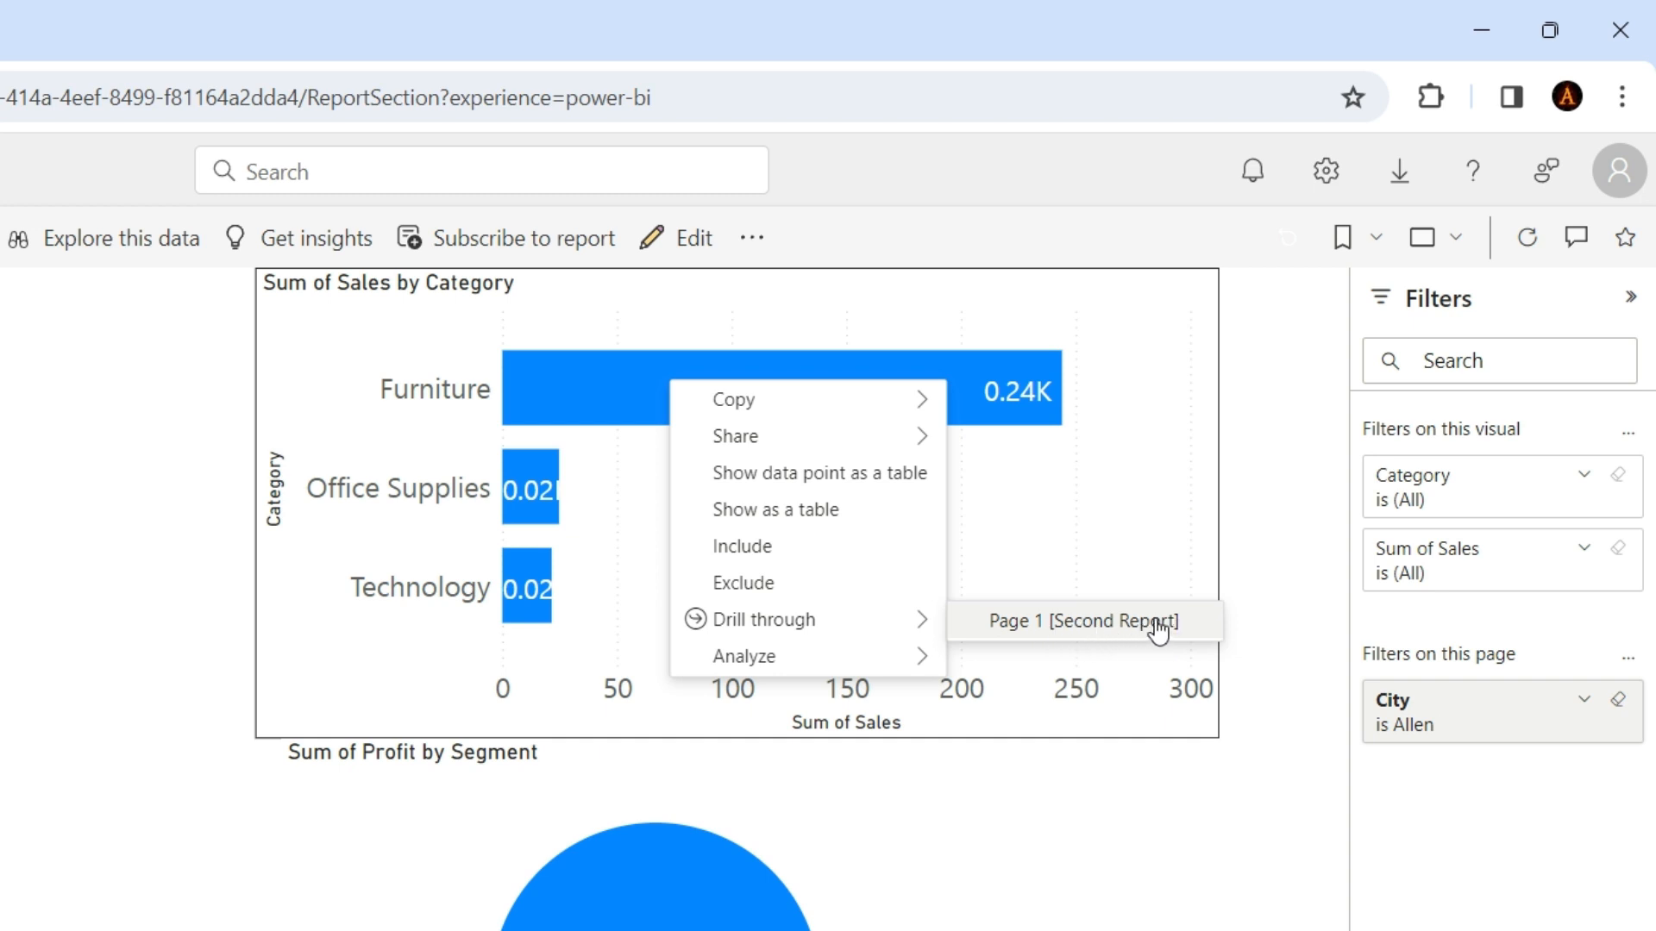
click(1080, 634)
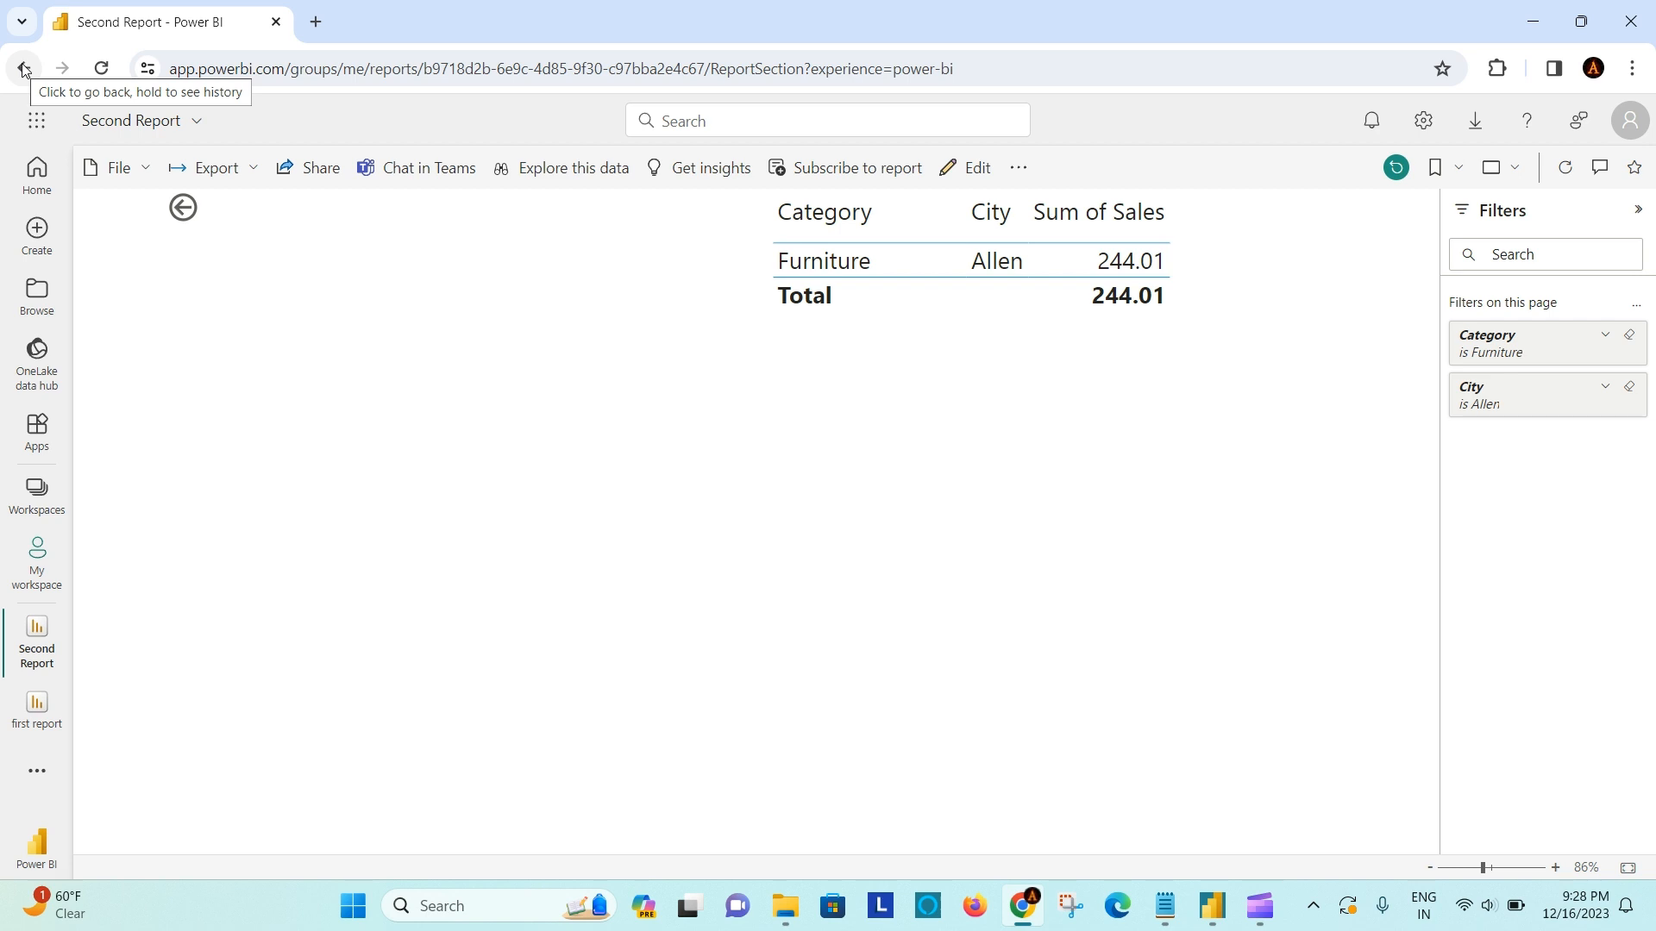
click(24, 69)
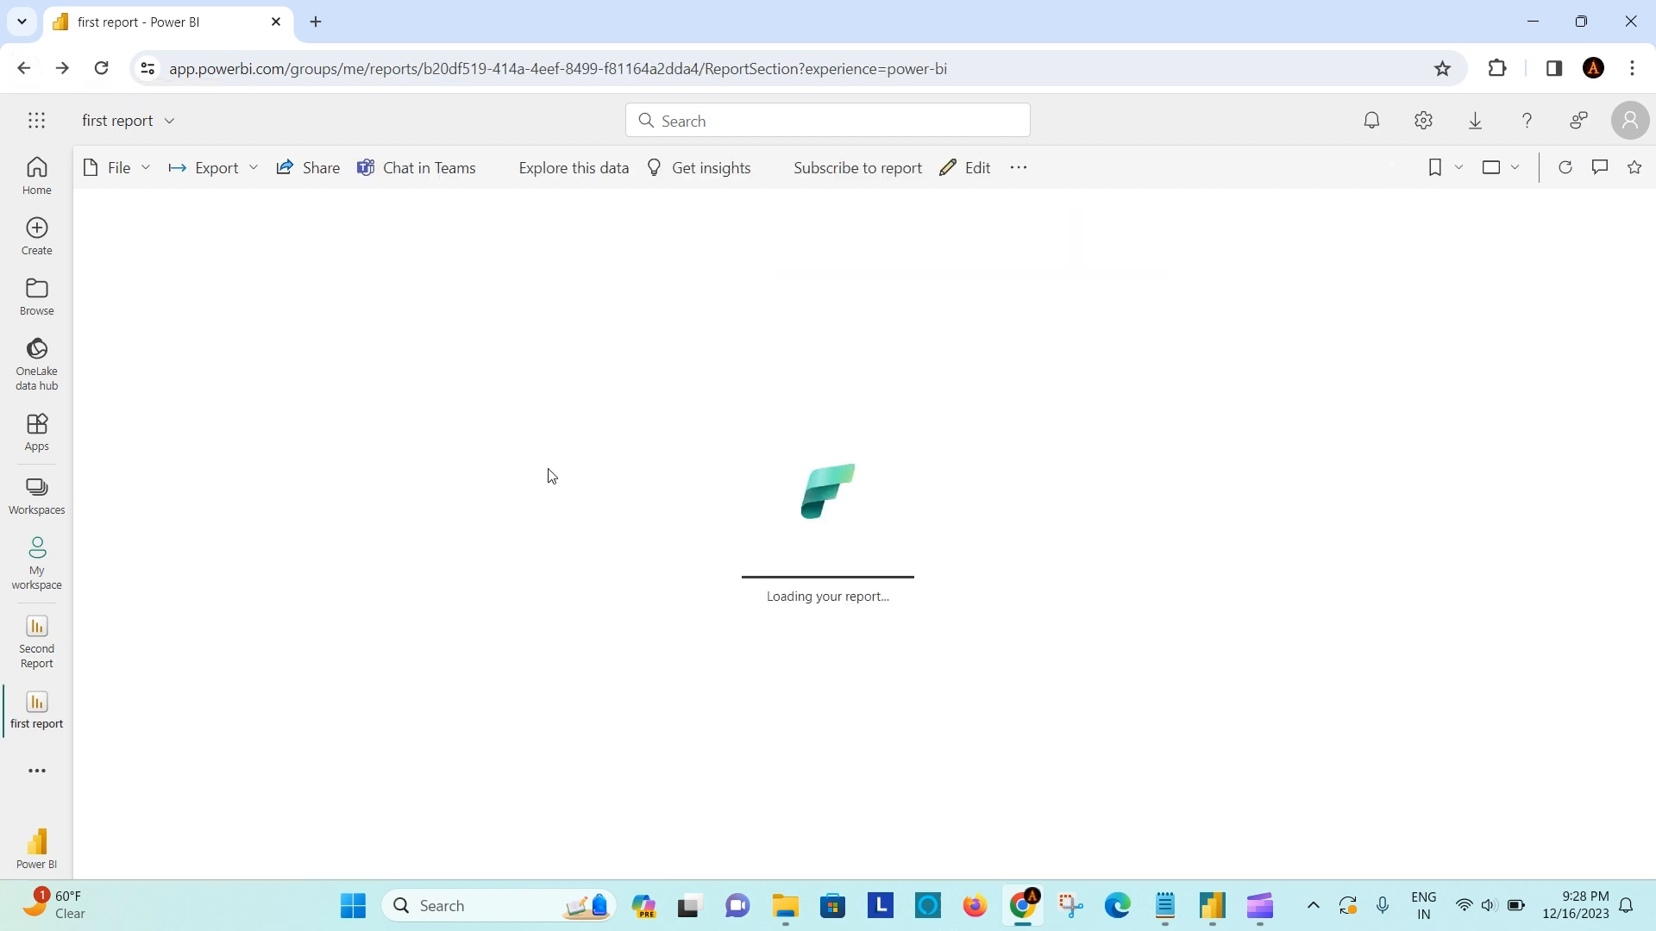